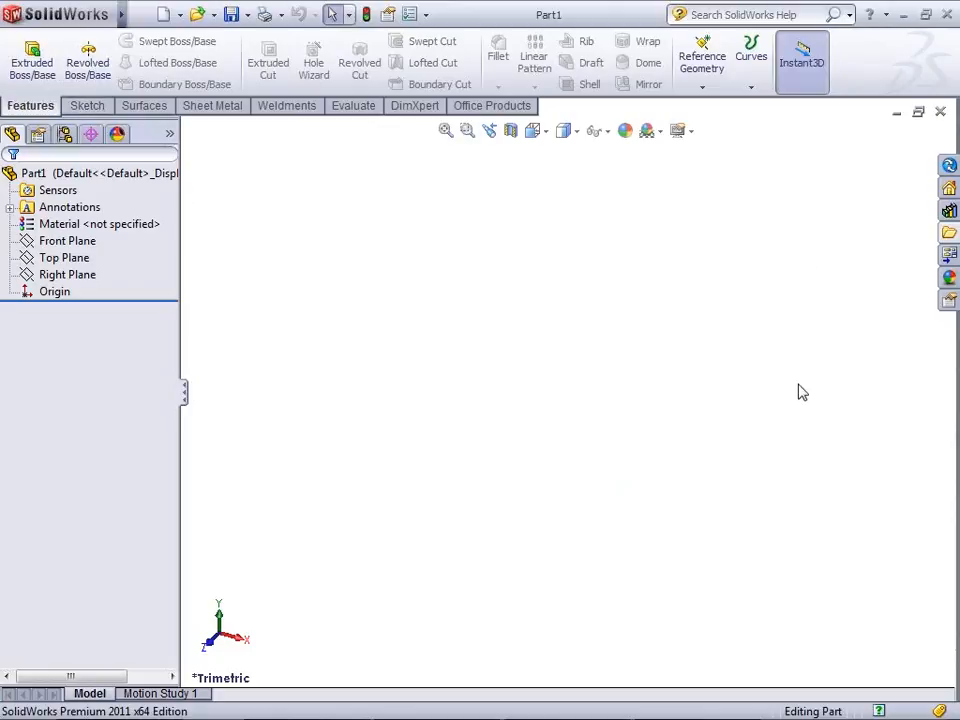
Insert a GridSystem reference geometry feature to open its base sketch on the Top Plane
mouse_move(117, 12)
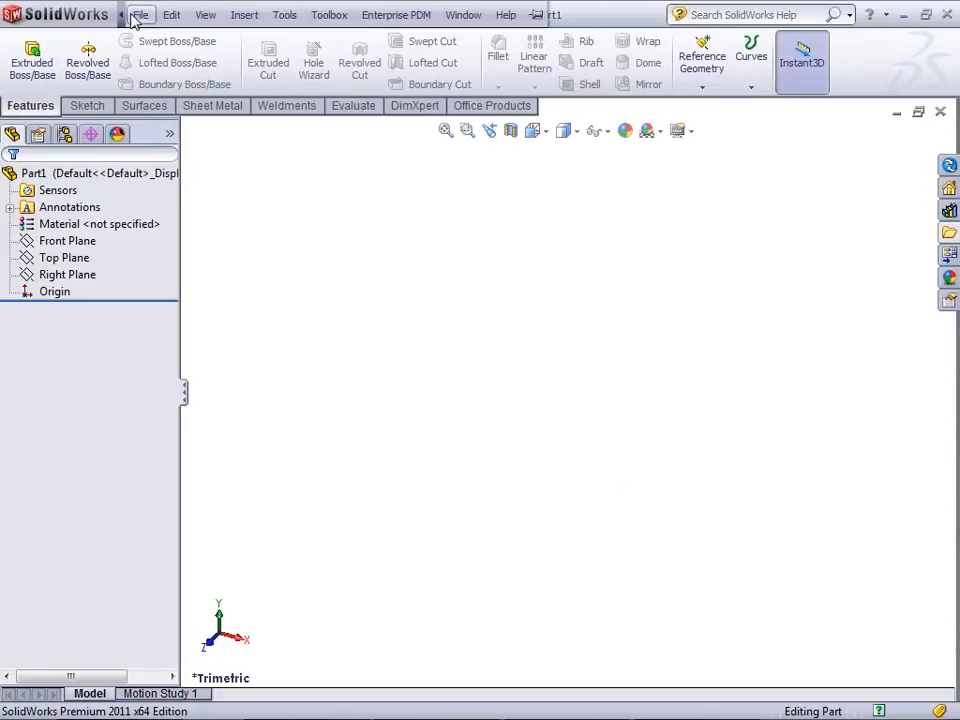
click(284, 14)
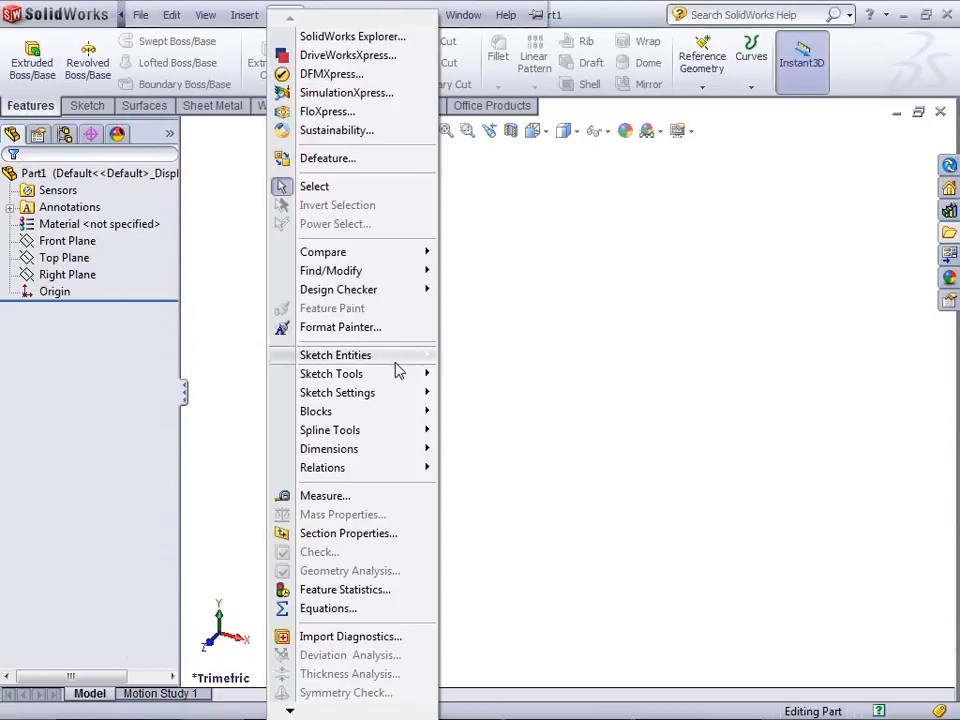
mouse_move(350, 398)
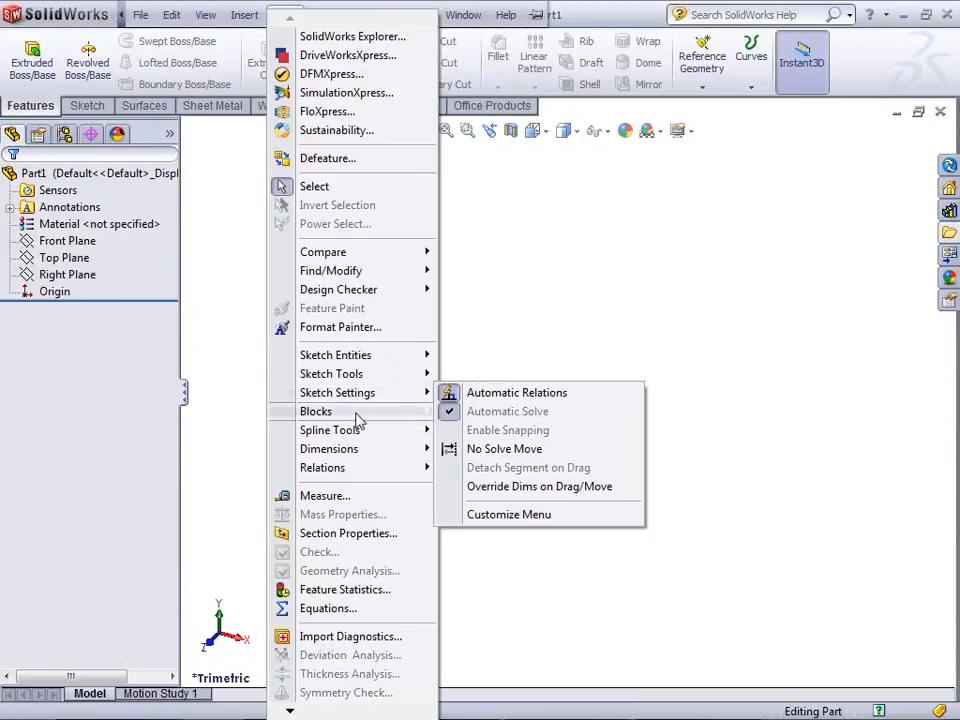
mouse_move(364, 431)
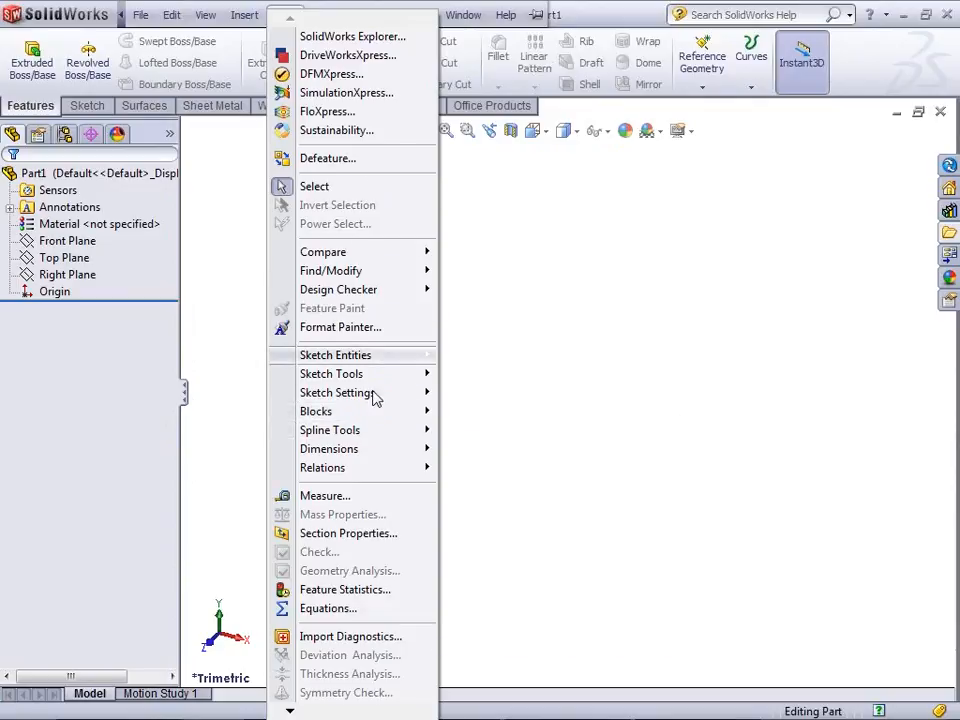
mouse_move(244, 14)
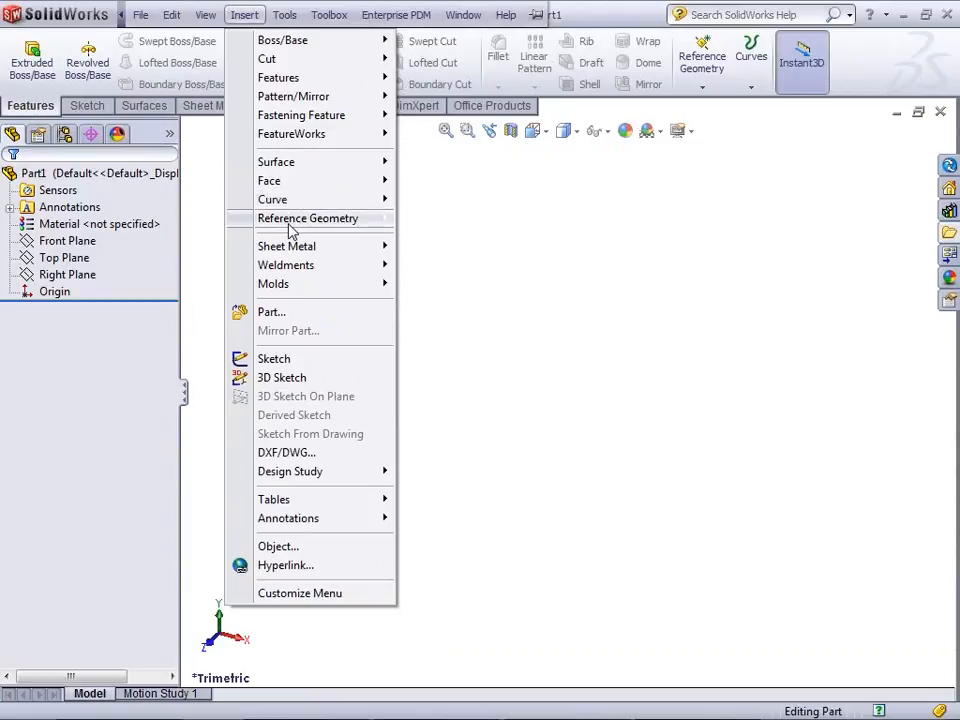
mouse_move(333, 225)
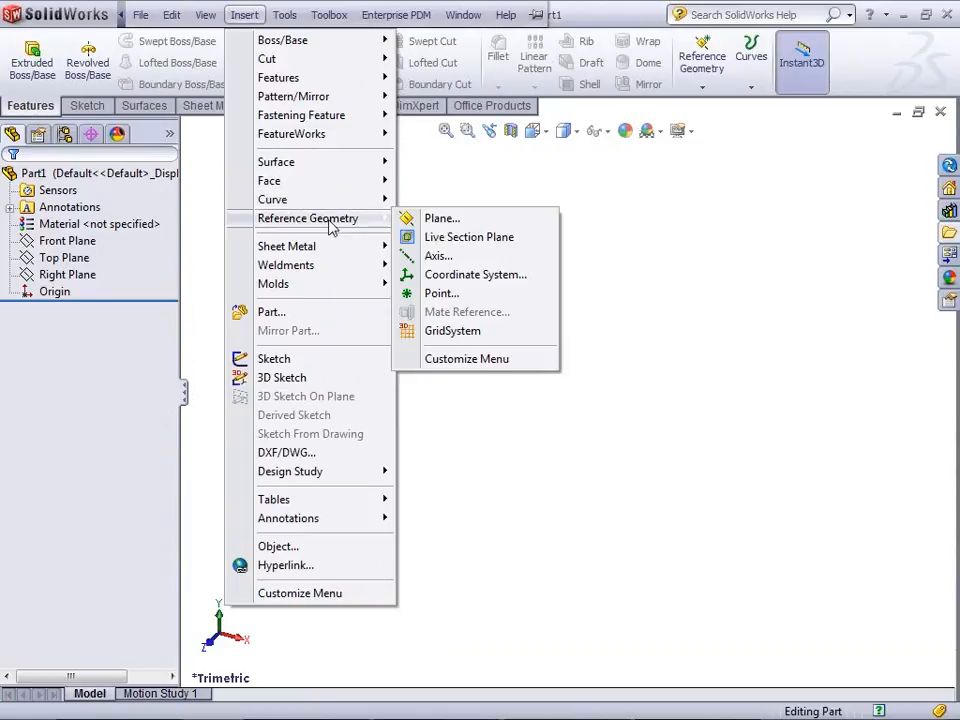
click(470, 332)
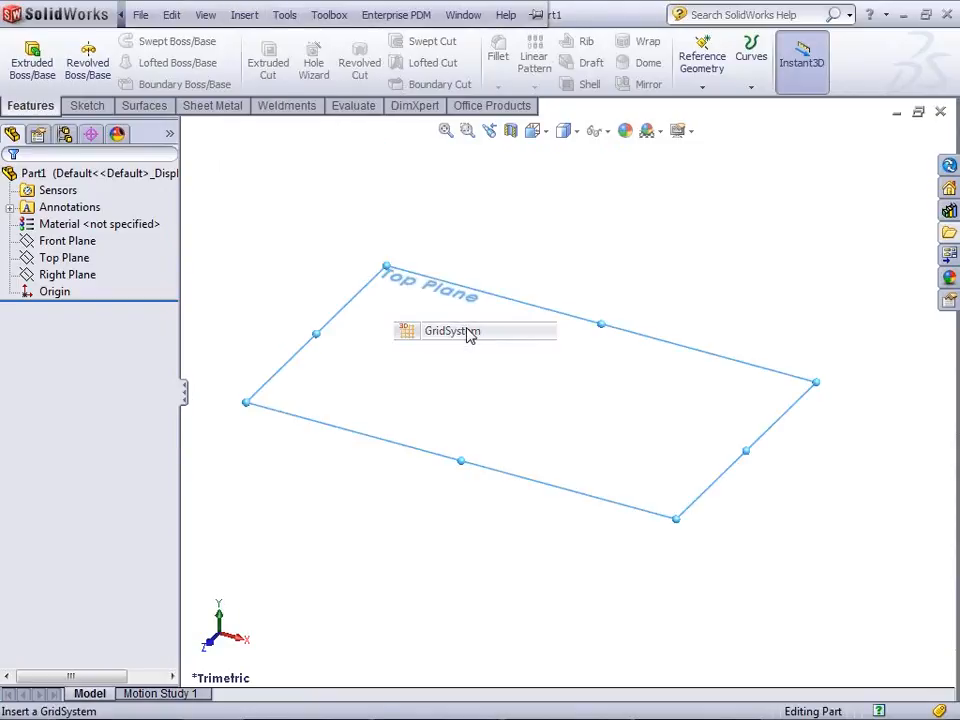
click(470, 335)
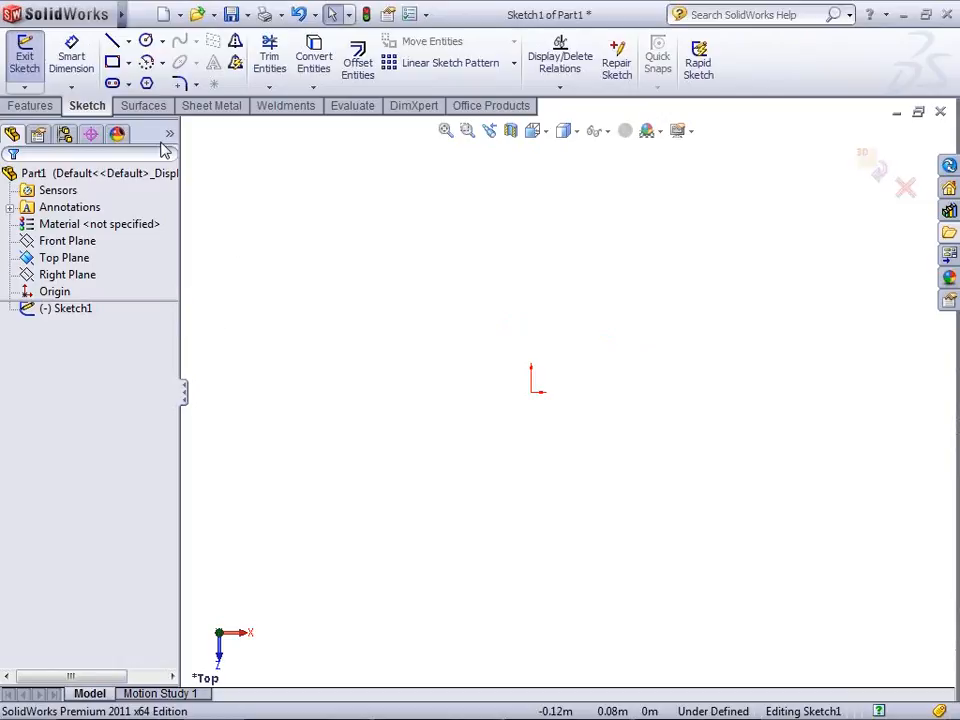
Sketch a corner rectangle about 0.11 m wide and 0.08 m high, starting at the origin
click(112, 62)
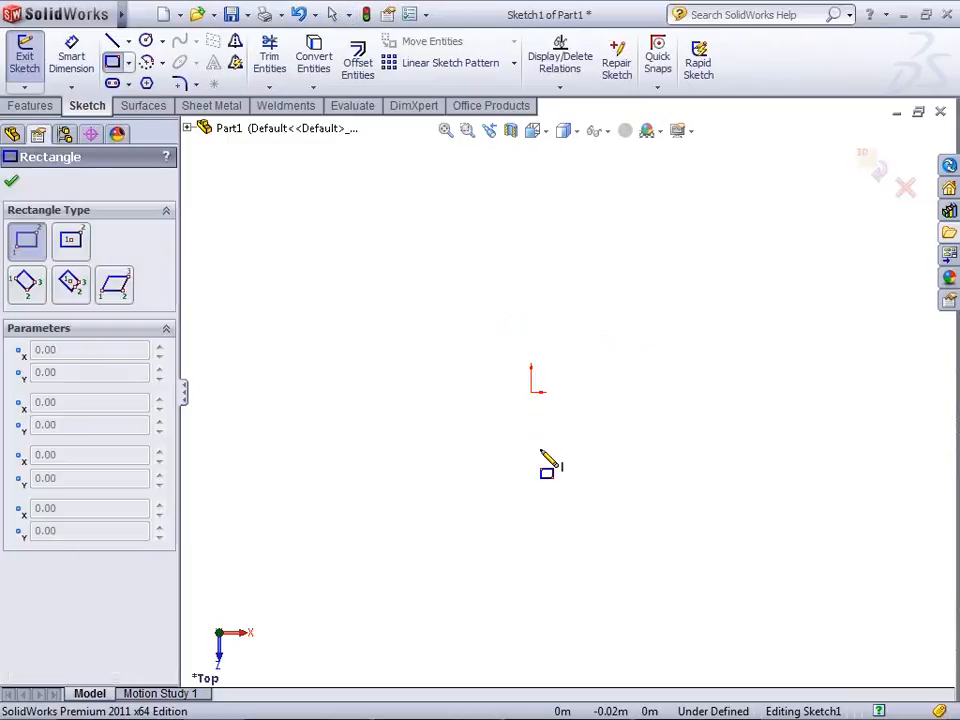
click(509, 407)
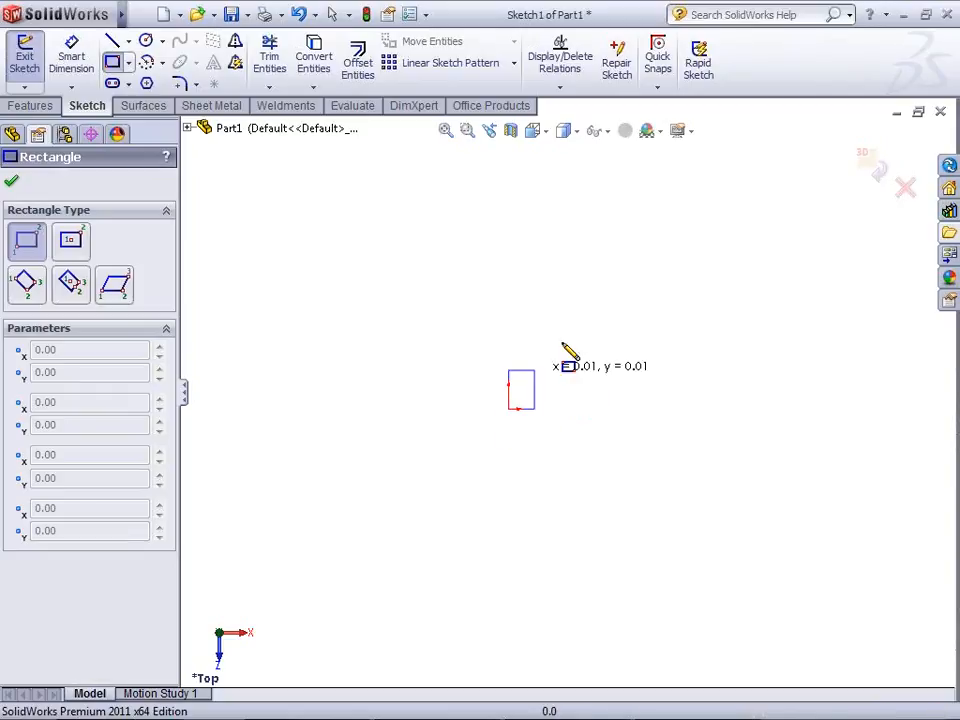
click(823, 199)
Dimension the rectangle's left vertical edge and set its length to 4 m
key(s)
click(835, 234)
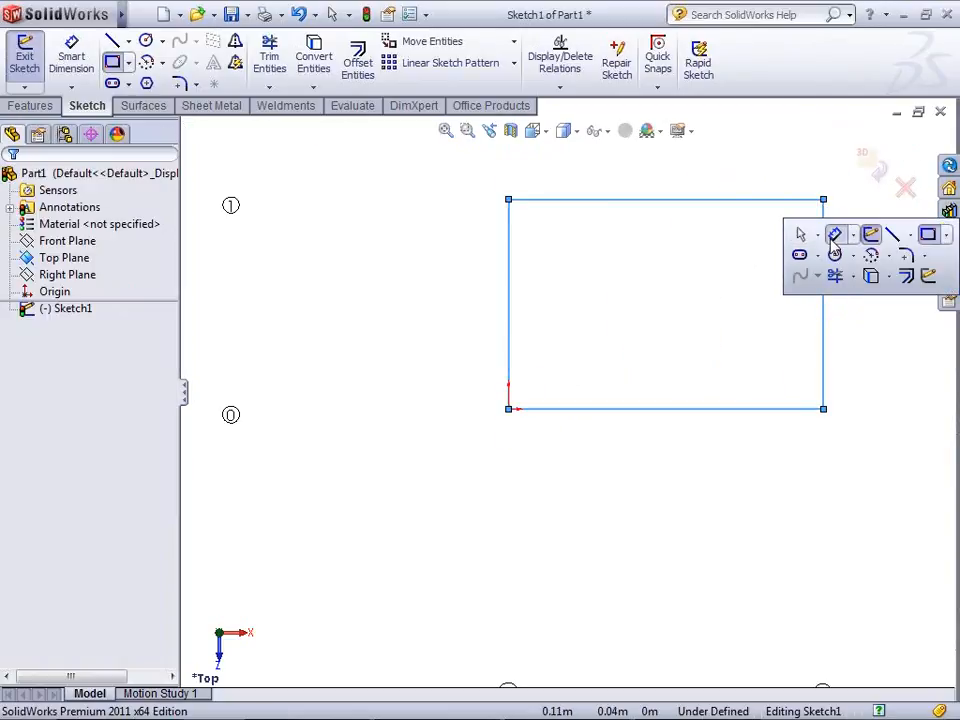
click(508, 310)
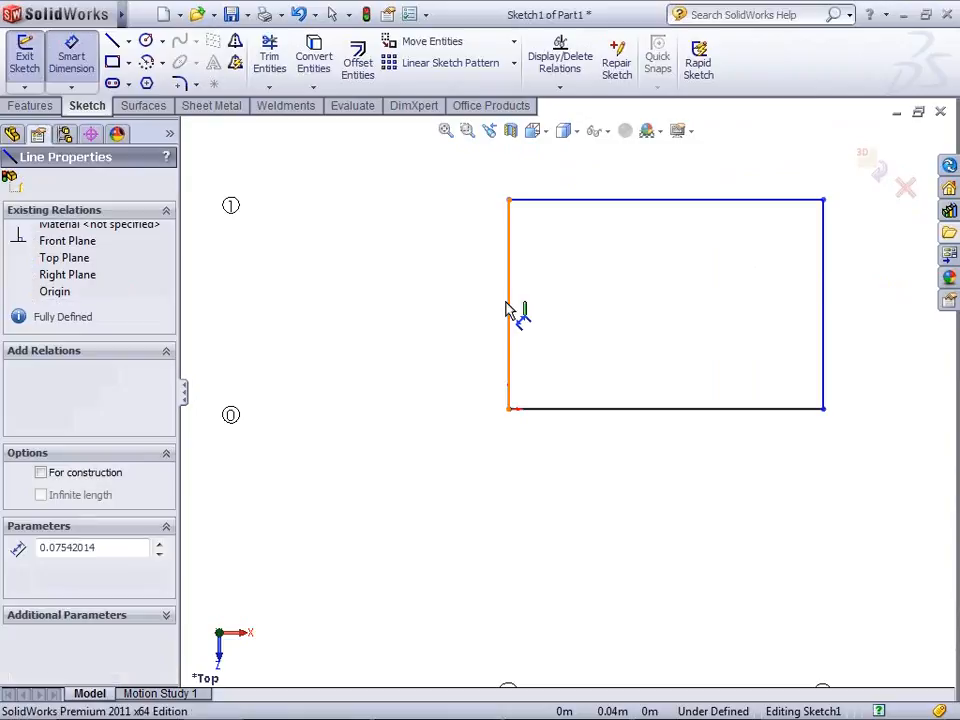
click(446, 300)
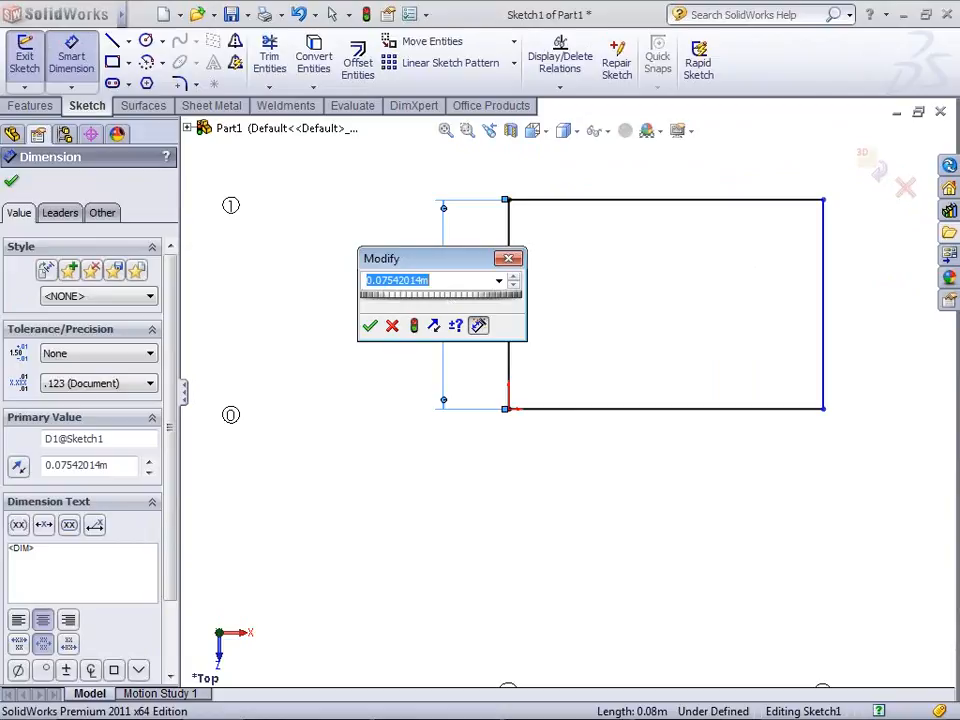
text(4)
key(Return)
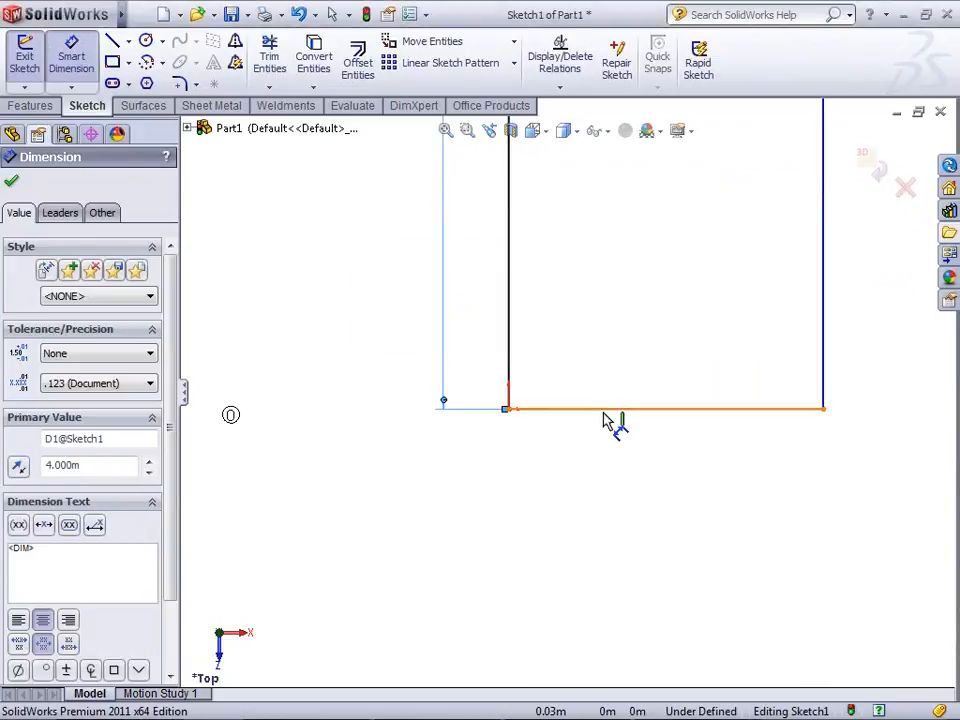
Dimension the rectangle's bottom edge at 5 m and fit the whole sketch in view
click(612, 409)
click(648, 508)
text(5)
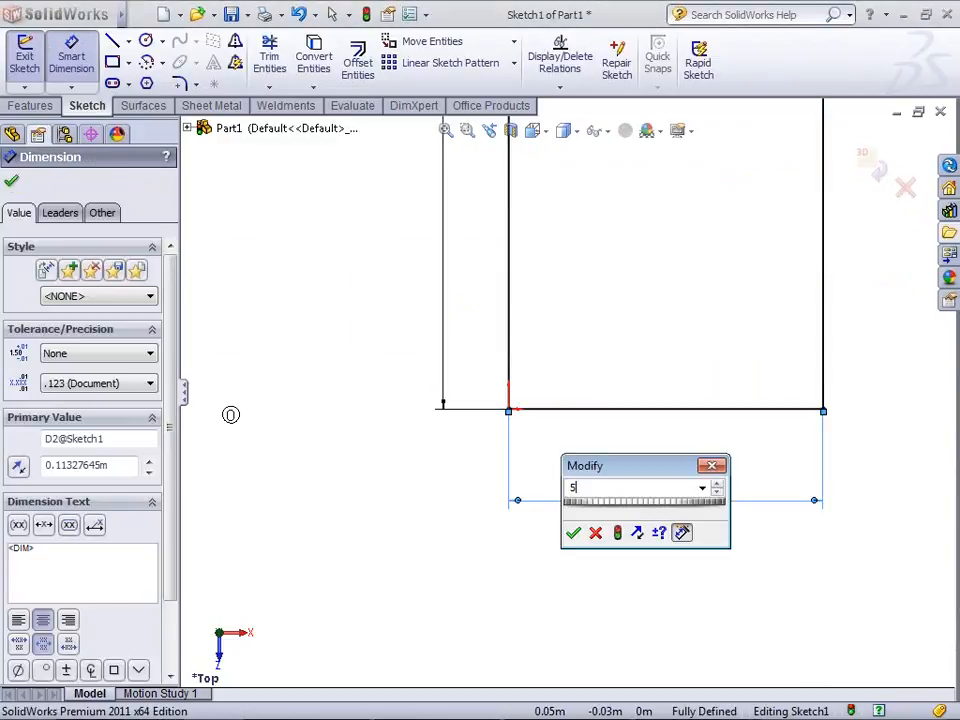
key(Return)
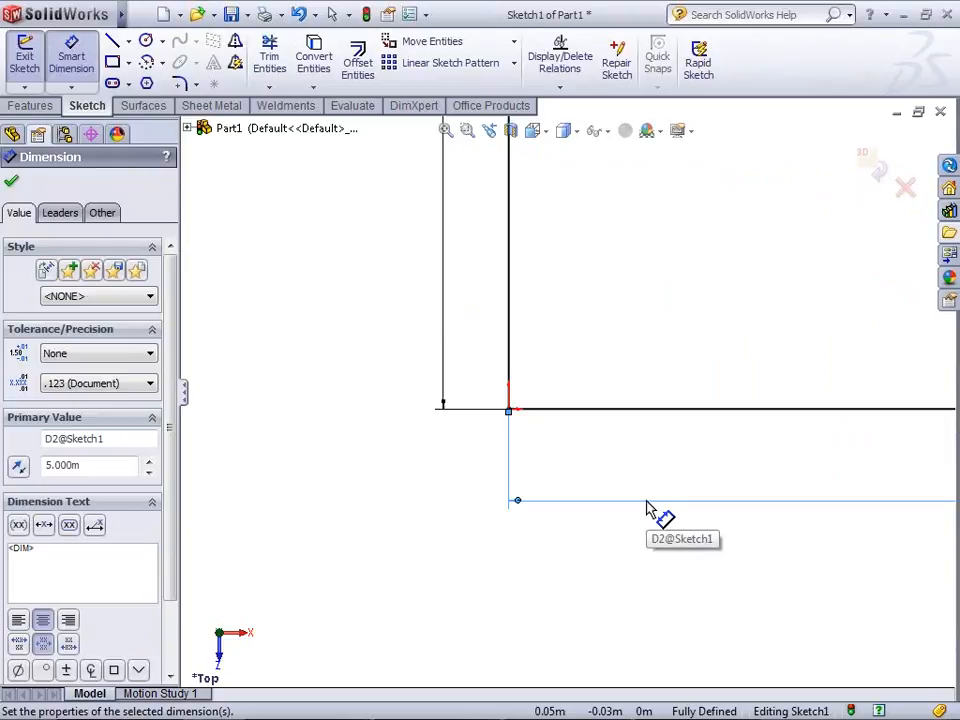
key(f)
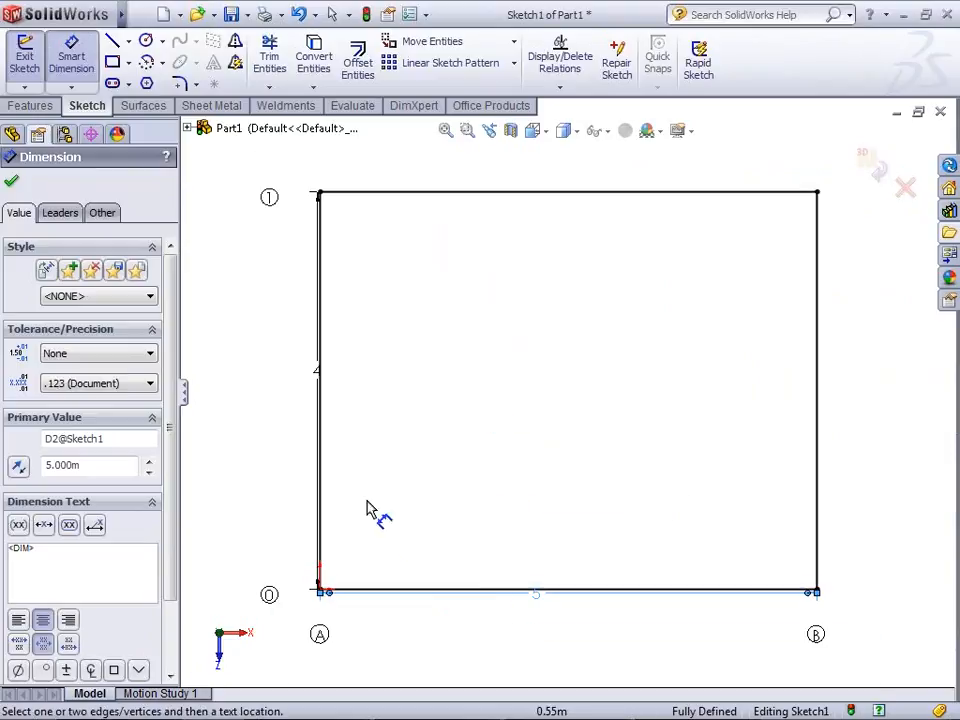
Move the height and width dimensions outward so they sit clear of the rectangle's edges
drag(317, 369, 290, 367)
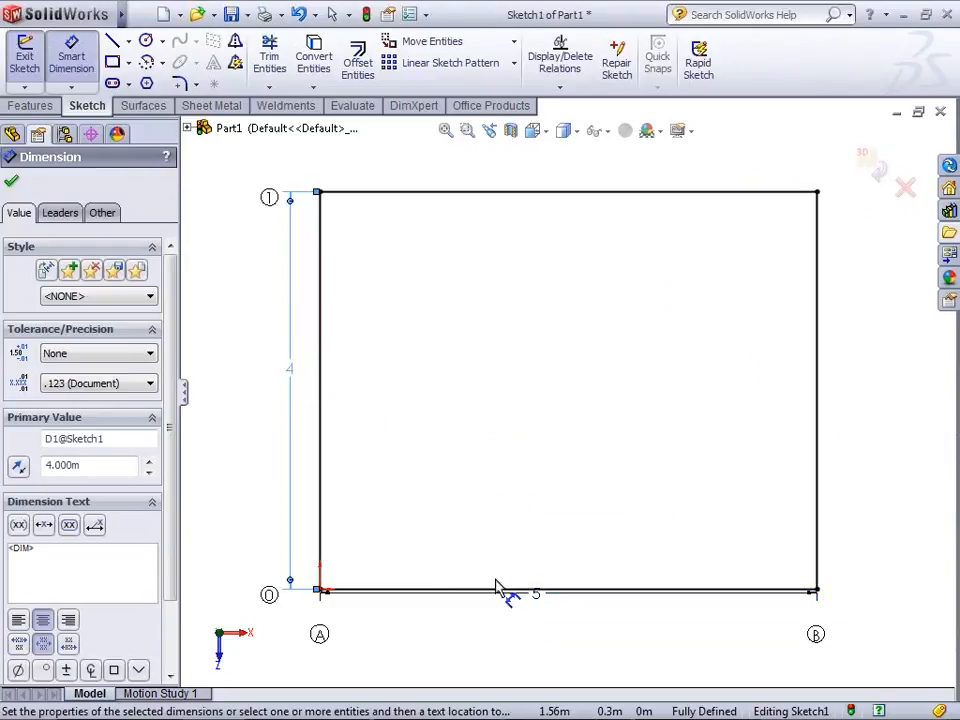
drag(540, 600, 539, 616)
key(Escape)
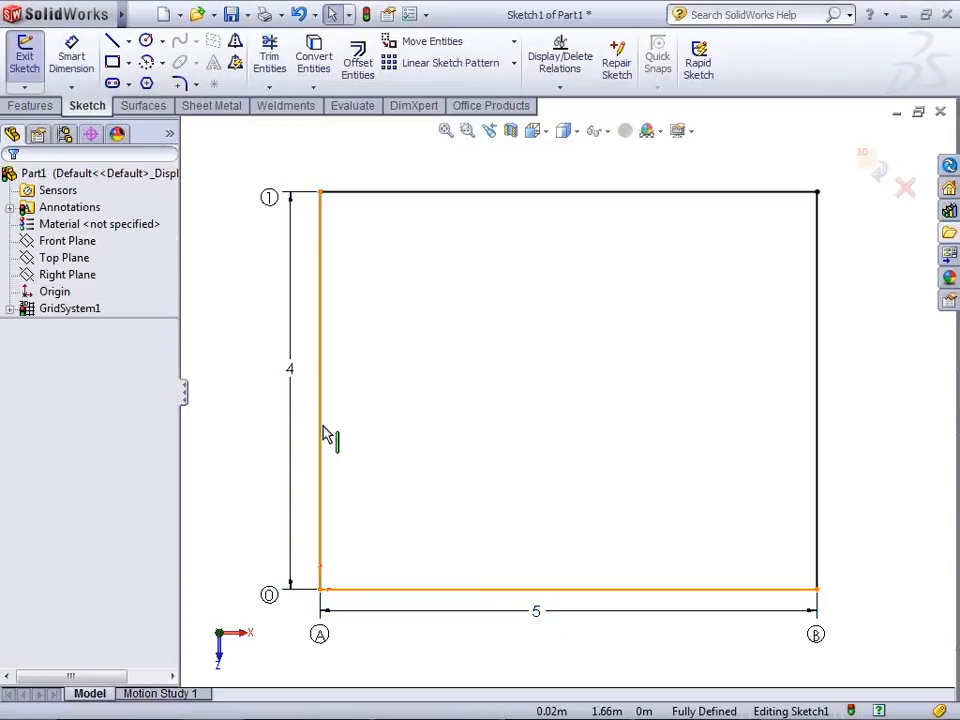
Create a linear sketch pattern of the left vertical edge along the X-axis with 1 m spacing and 5 instances
click(322, 426)
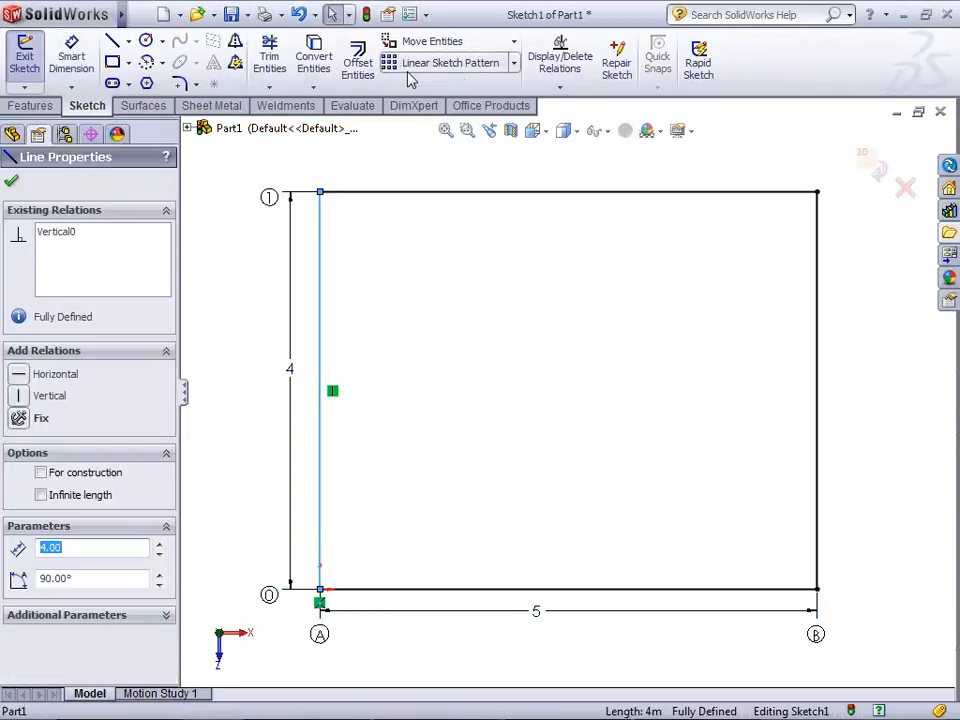
click(470, 64)
double_click(90, 258)
text(1)
click(145, 320)
click(145, 320)
click(145, 320)
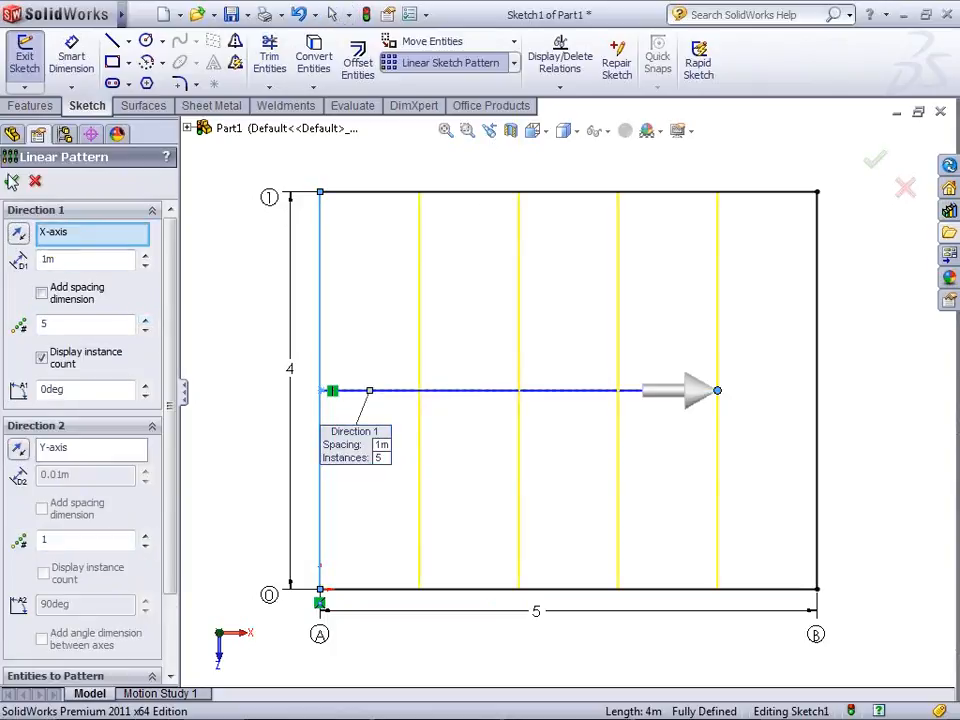
click(11, 181)
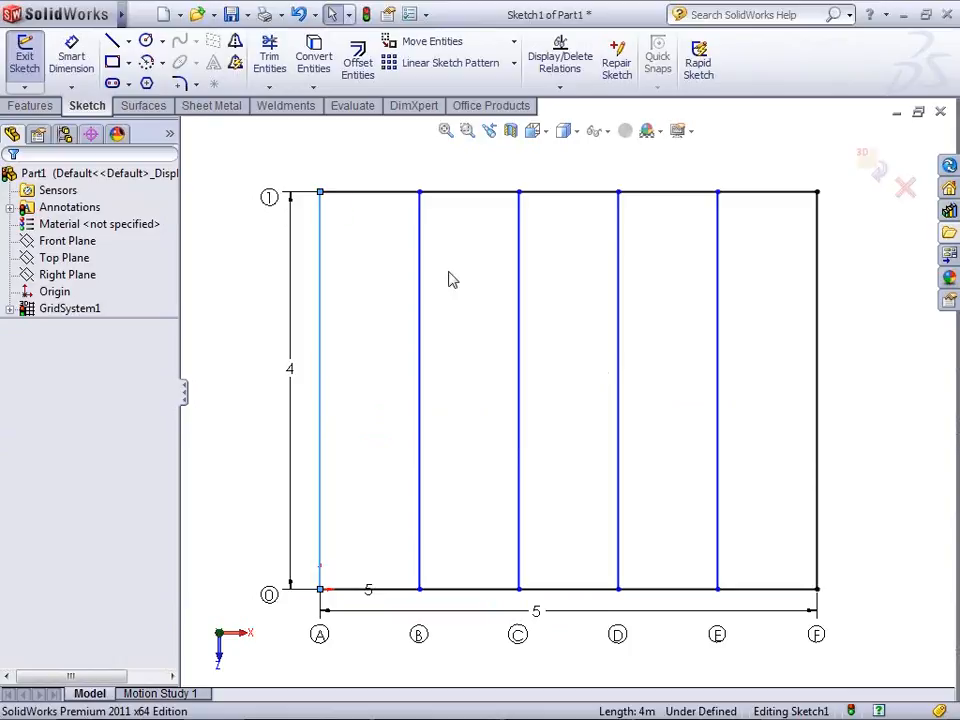
Sketch two horizontal lines about 3 m long from the left edge to vertical grid line D, one in the upper and one in the lower part
click(112, 40)
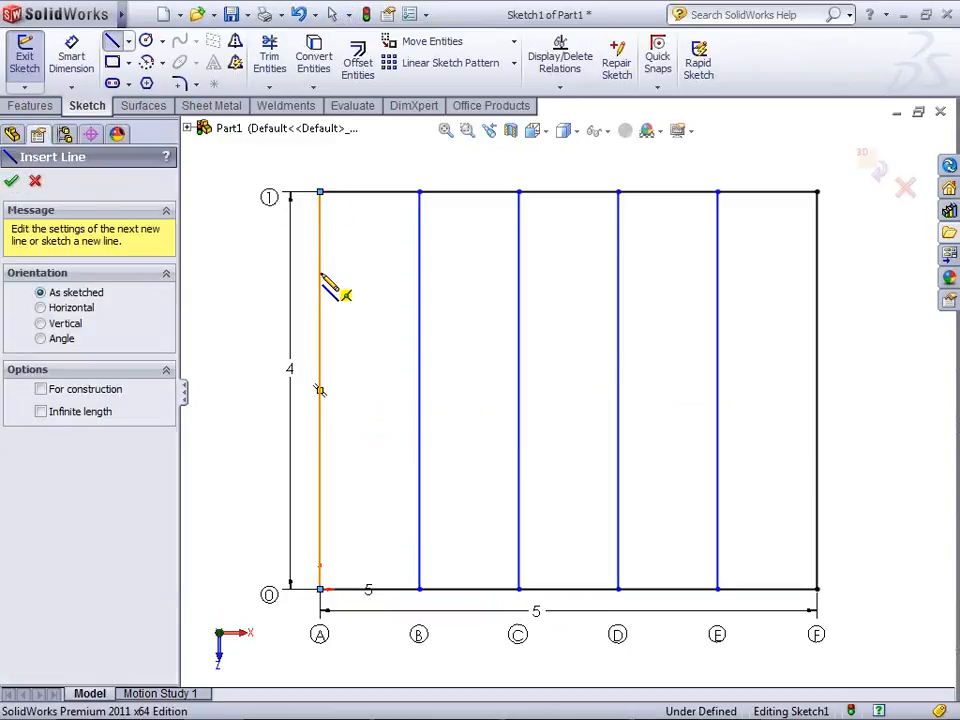
click(321, 271)
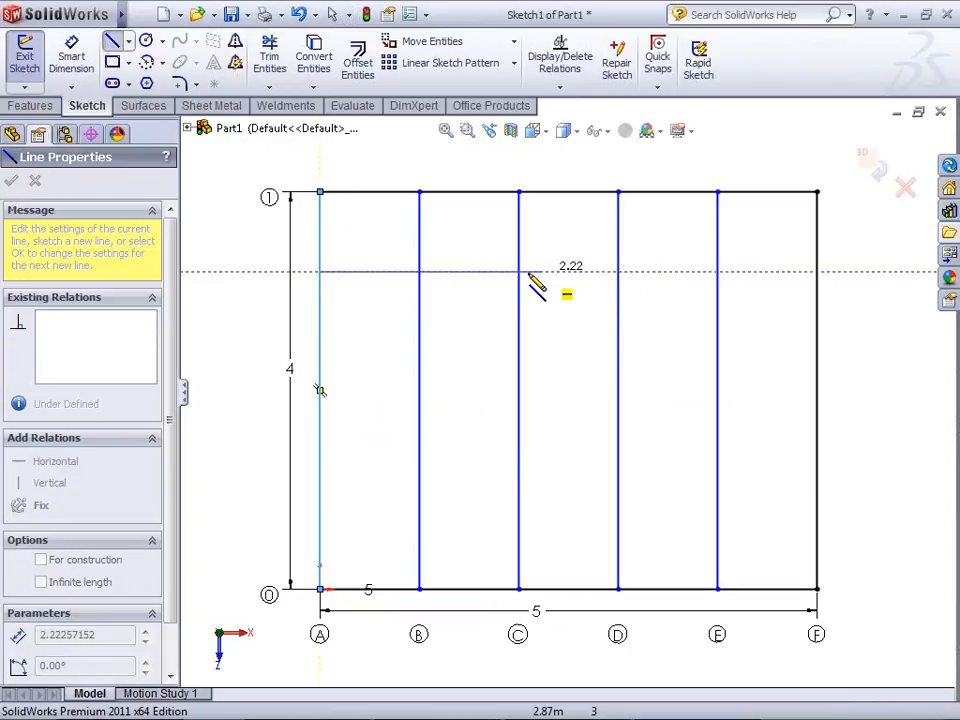
click(618, 271)
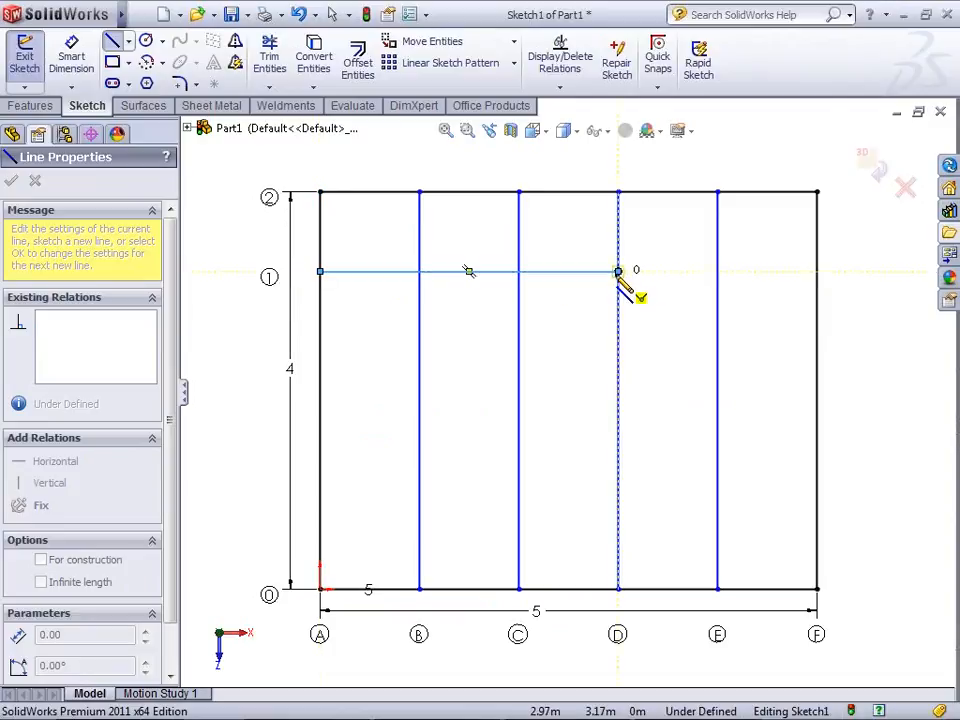
key(Escape)
click(115, 43)
drag(320, 454, 618, 454)
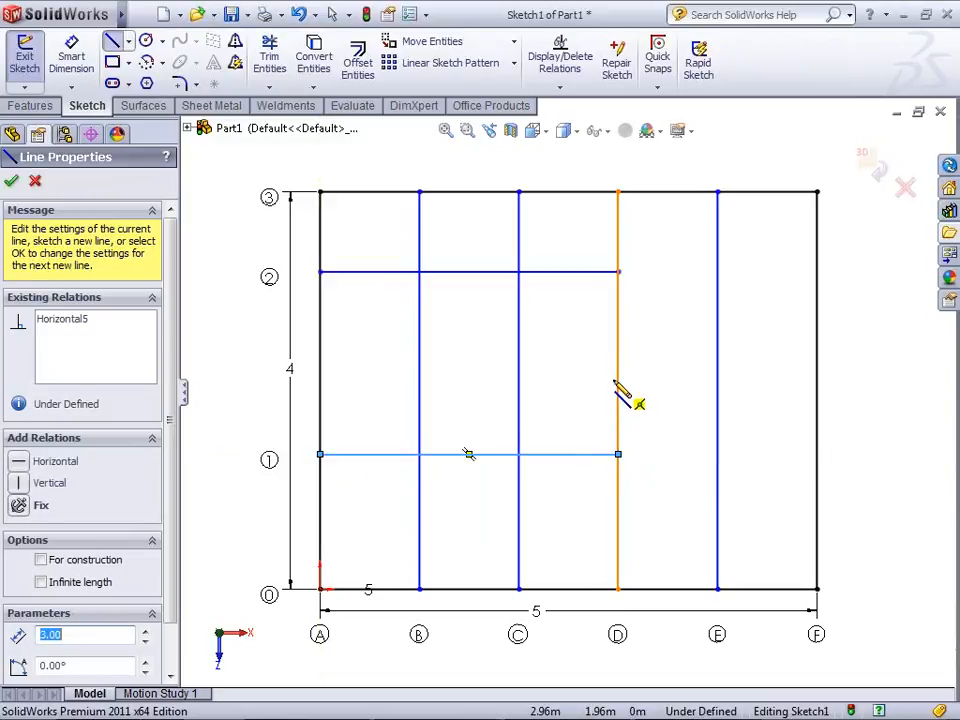
Sketch a horizontal line about 2 m long from grid line D to the right edge and finish the grid sketch
click(617, 388)
click(817, 365)
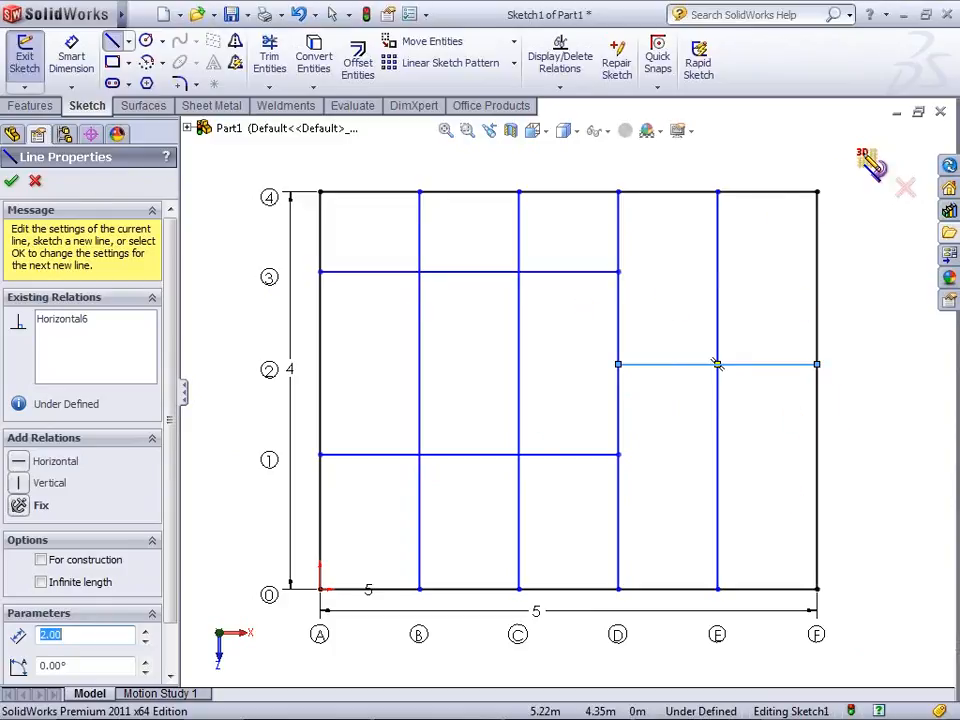
click(11, 181)
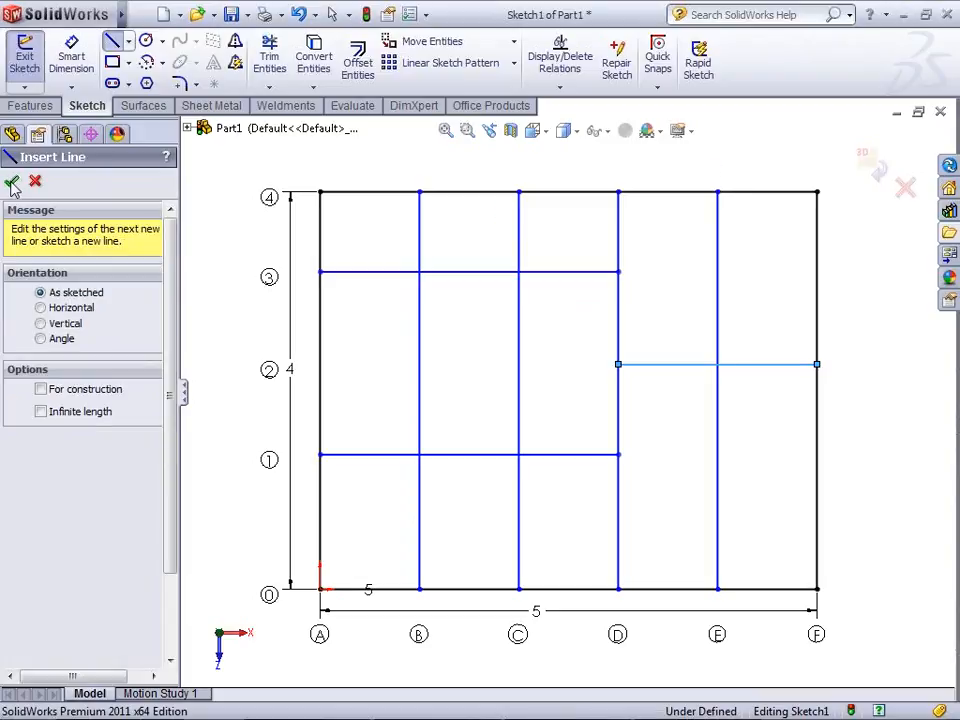
click(11, 181)
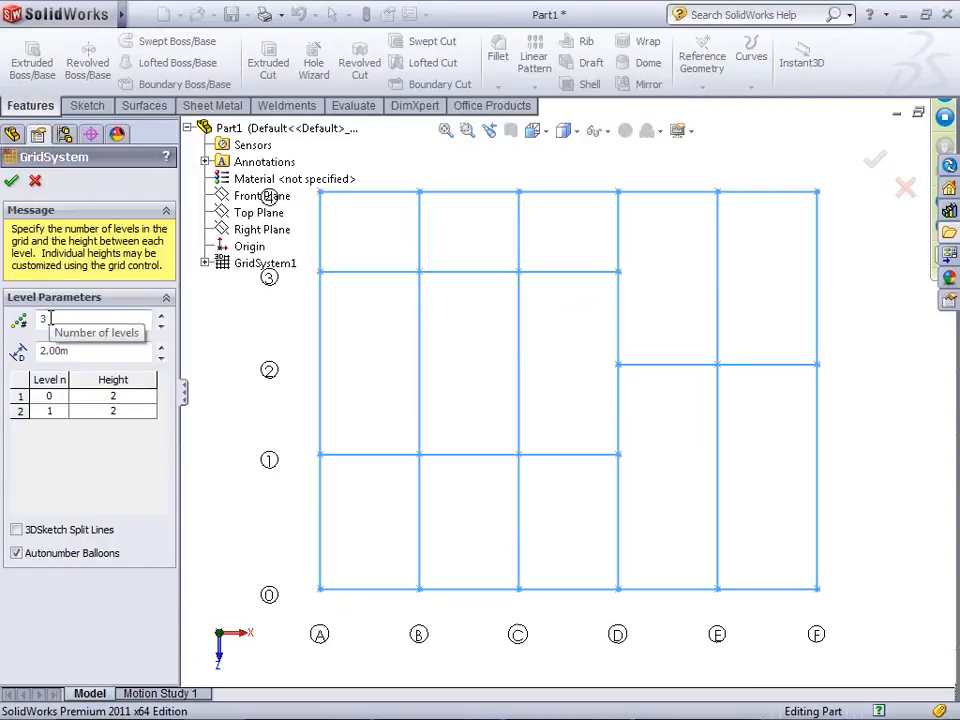
Set the grid system to 4 levels, change the level 1 height to 3 m, and create the grid
click(81, 352)
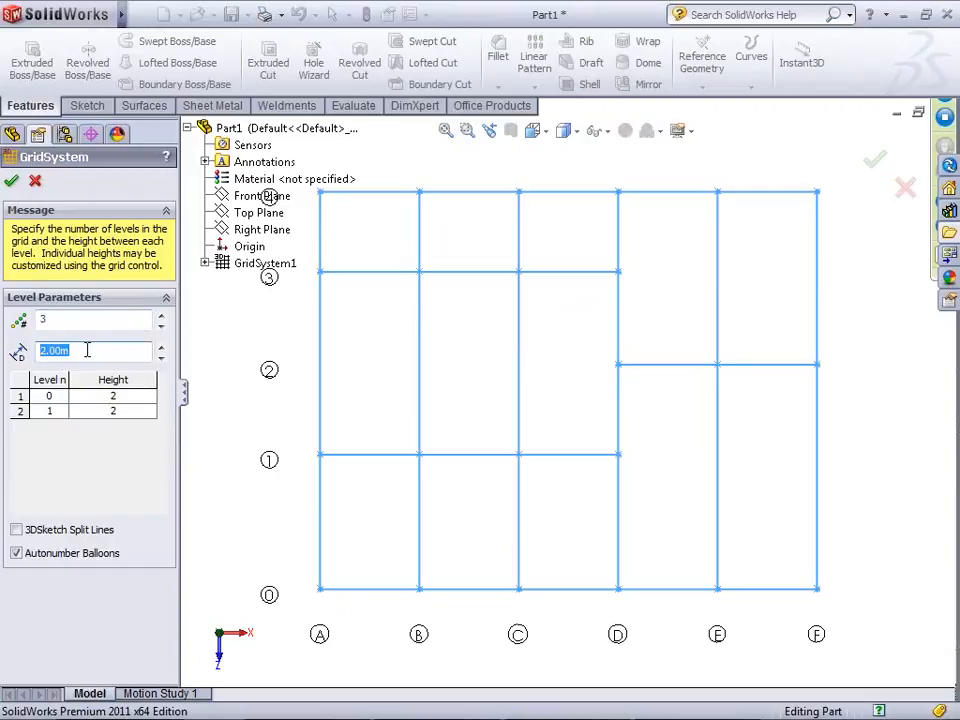
click(160, 317)
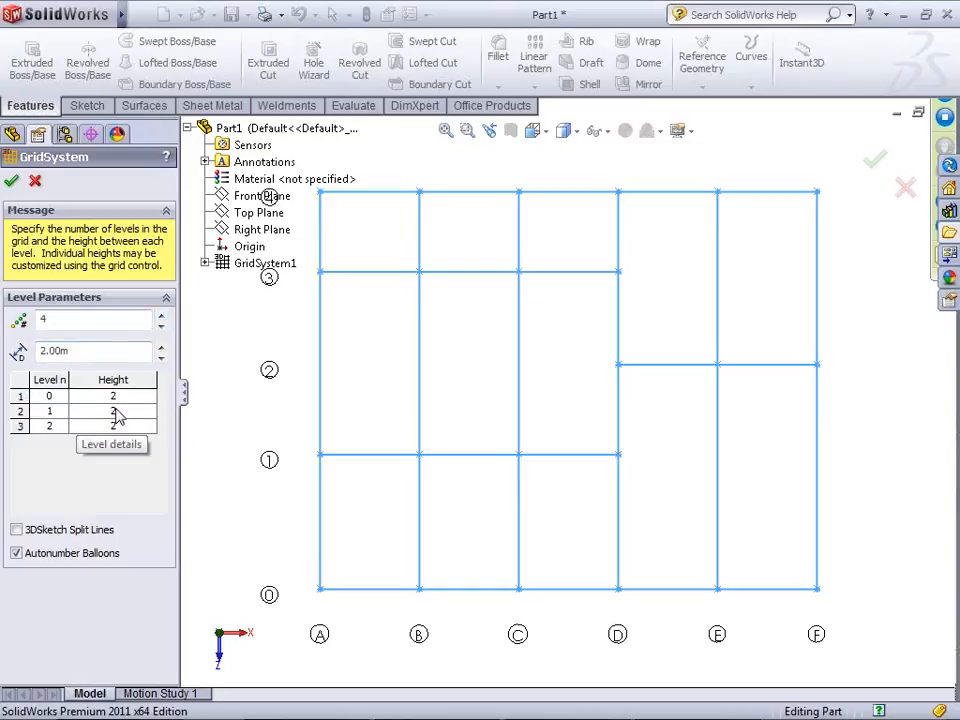
click(111, 411)
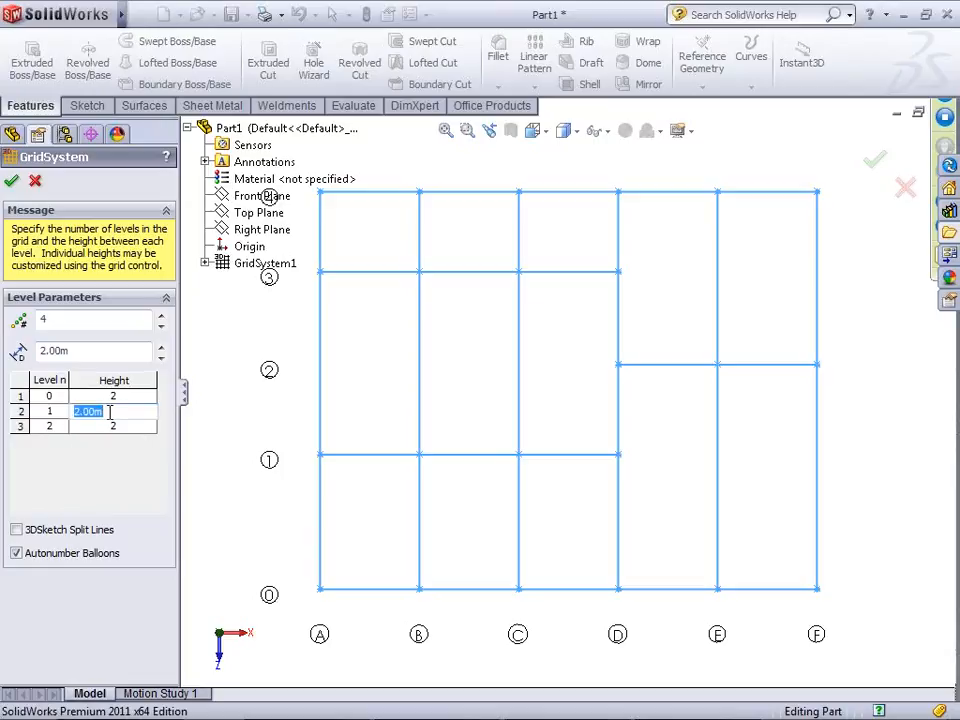
text(3)
key(Return)
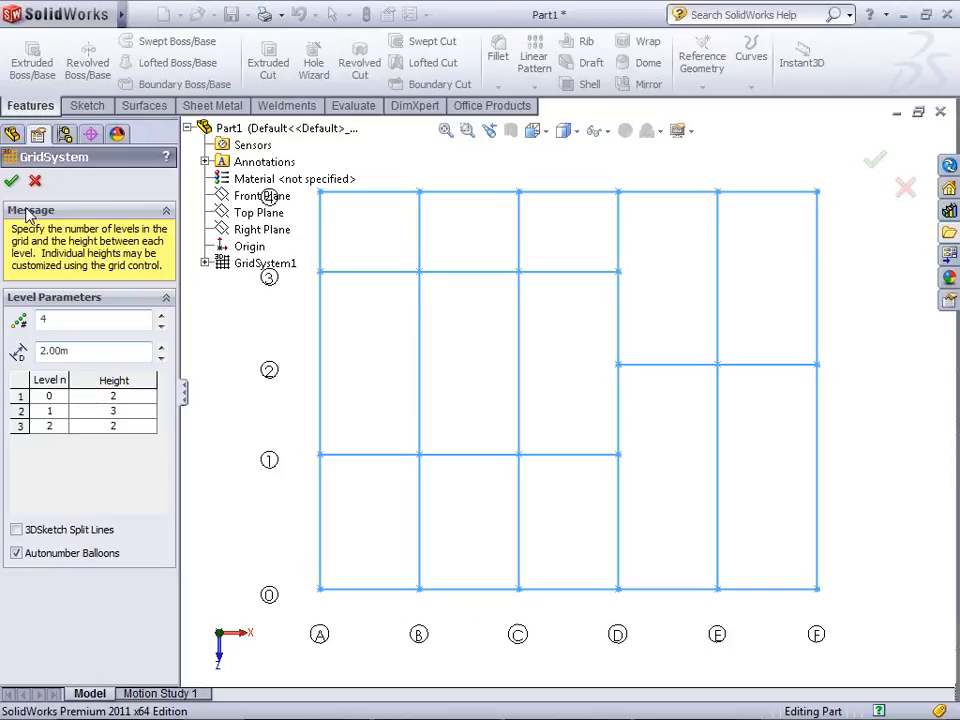
click(11, 180)
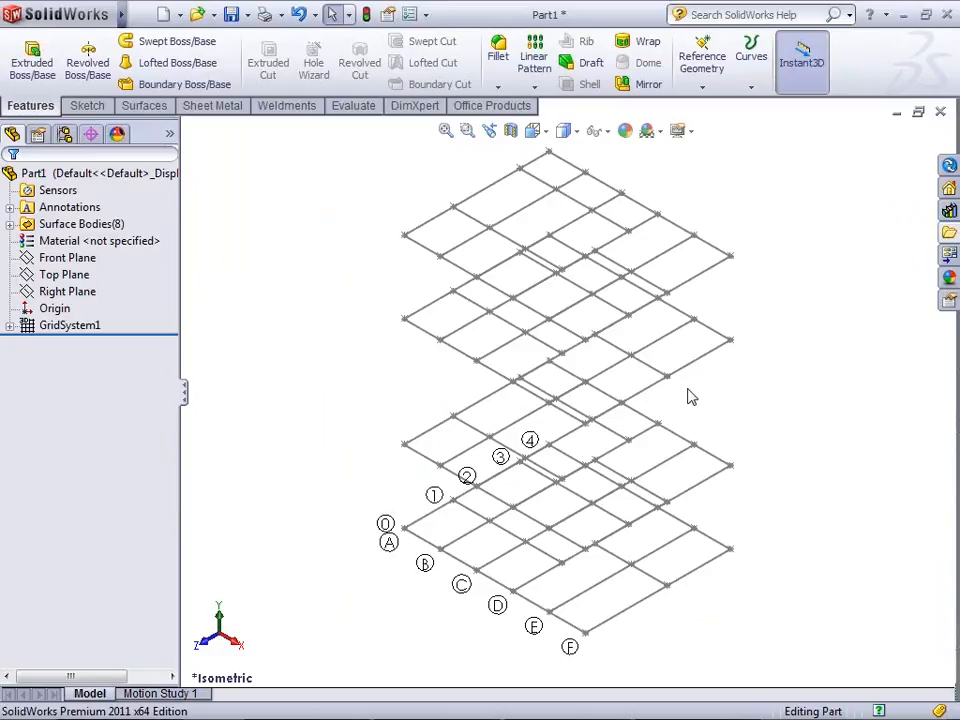
Expand the grid system feature in the tree to examine its level planes and derived sketches
click(561, 349)
click(210, 465)
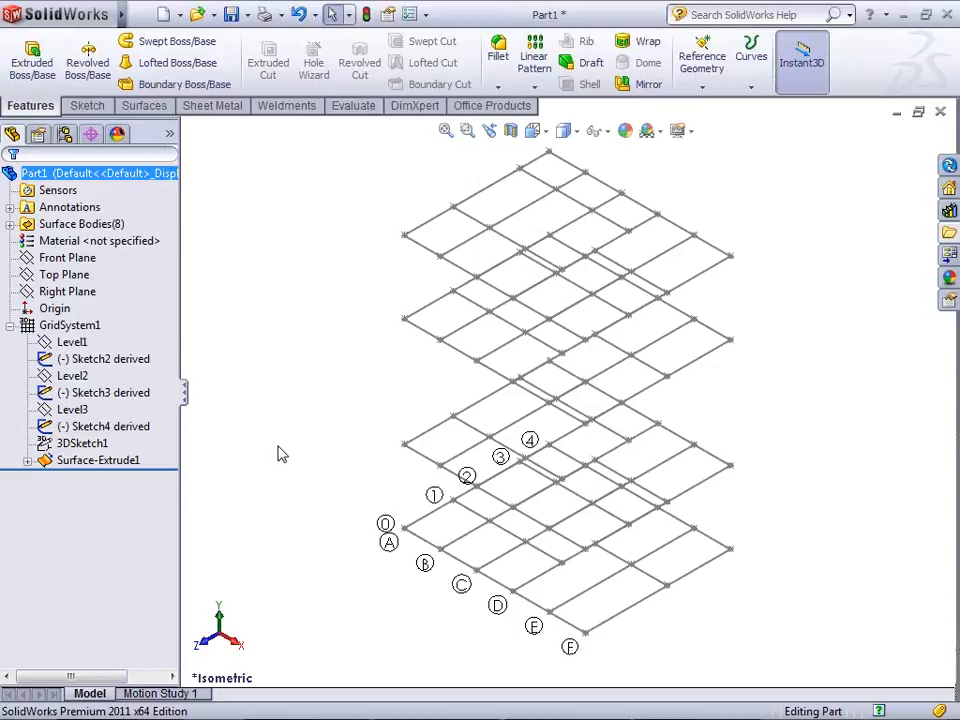
Select the grid system feature, its derived level sketches and its 3D sketch in the tree to examine their geometry in the model
click(50, 327)
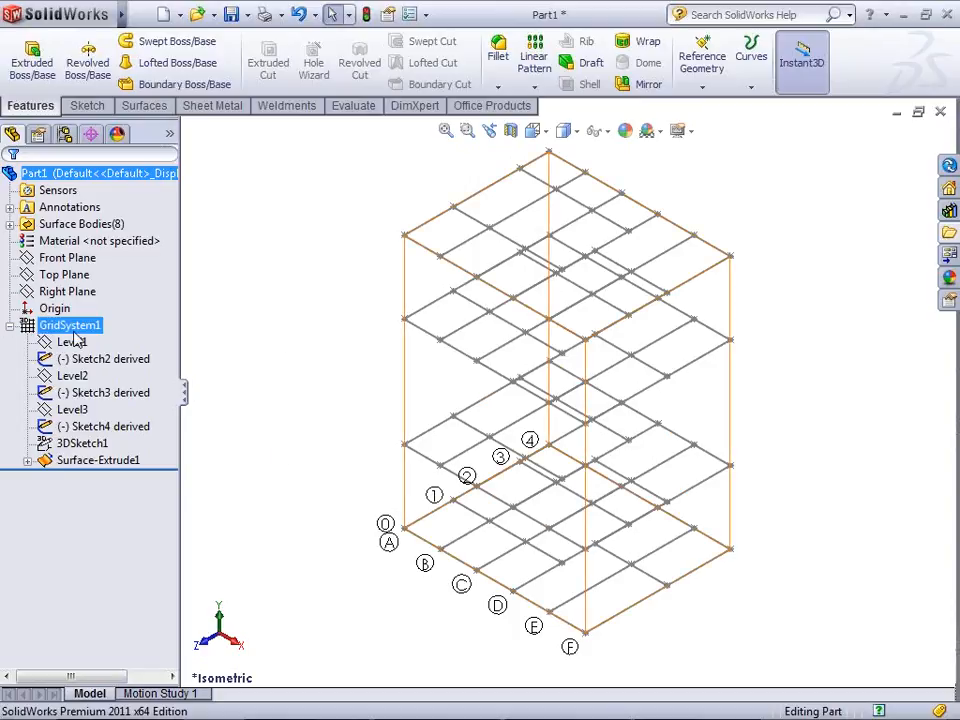
click(105, 358)
click(110, 392)
click(100, 426)
ctrl+click(80, 443)
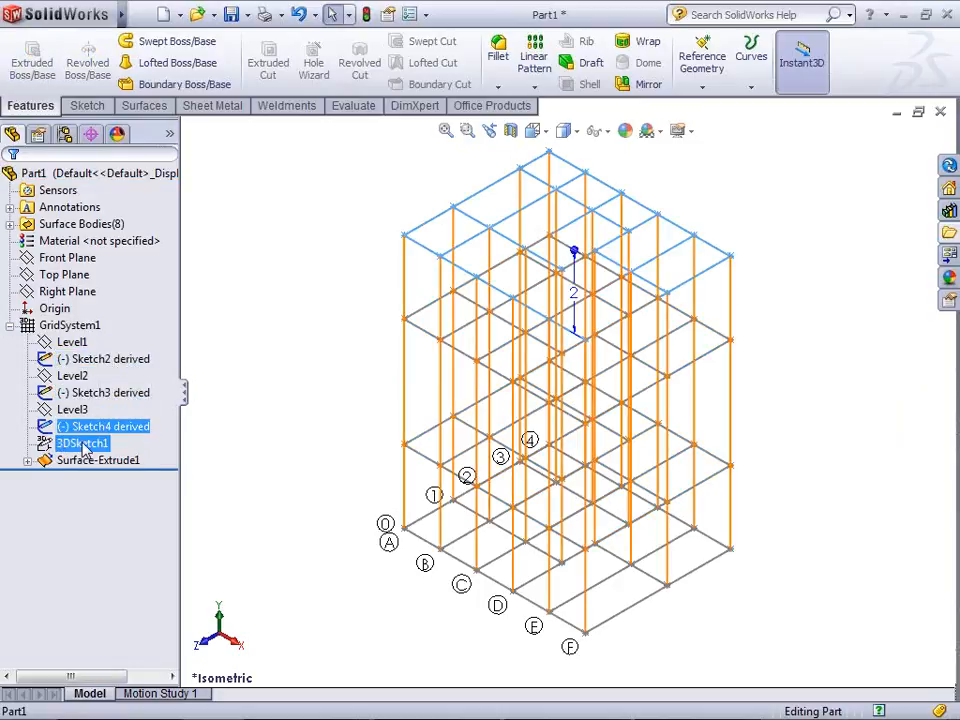
Open the grid component view for GridSystem1 and expand its surface bodies folder
right_click(72, 330)
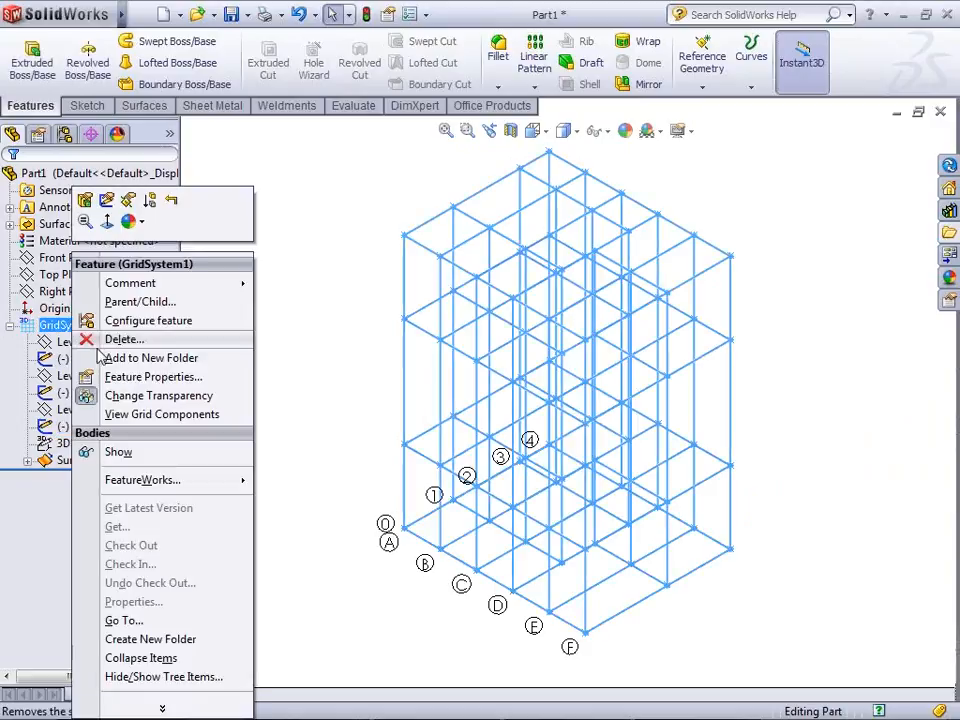
click(162, 414)
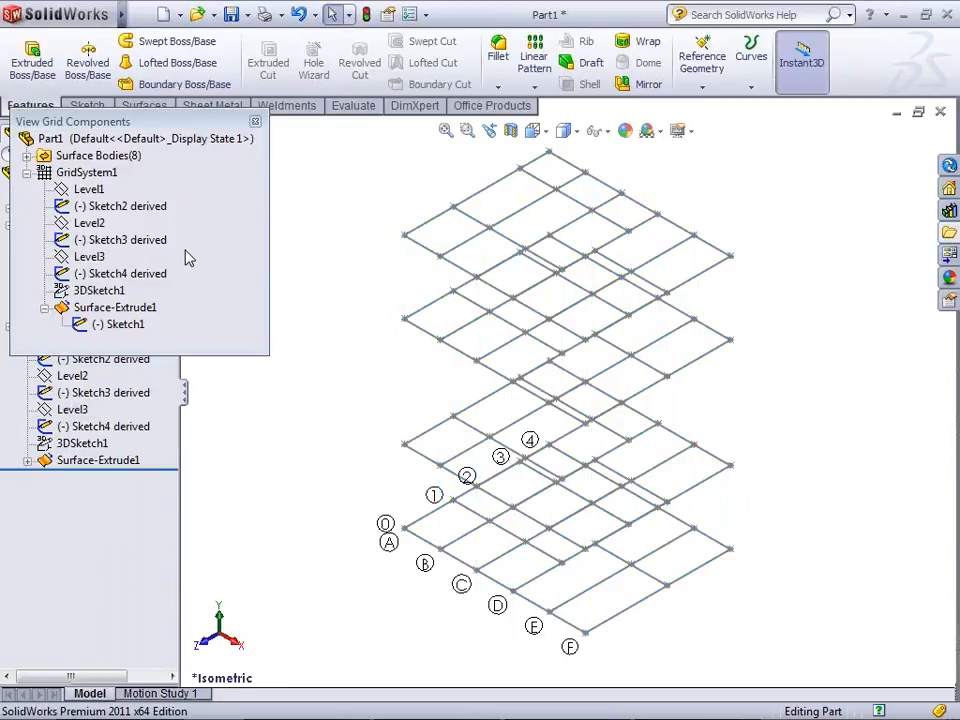
drag(130, 122, 233, 145)
click(129, 179)
Show all eight grid surface bodies, GridSystem1[1] through GridSystem1[8]
click(213, 196)
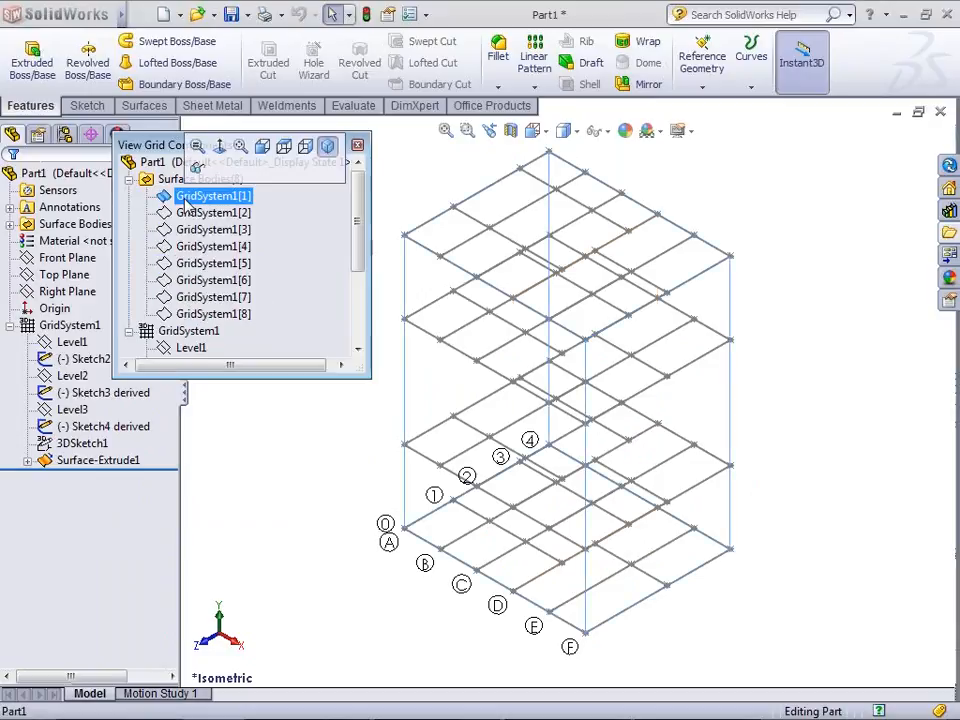
shift+click(213, 314)
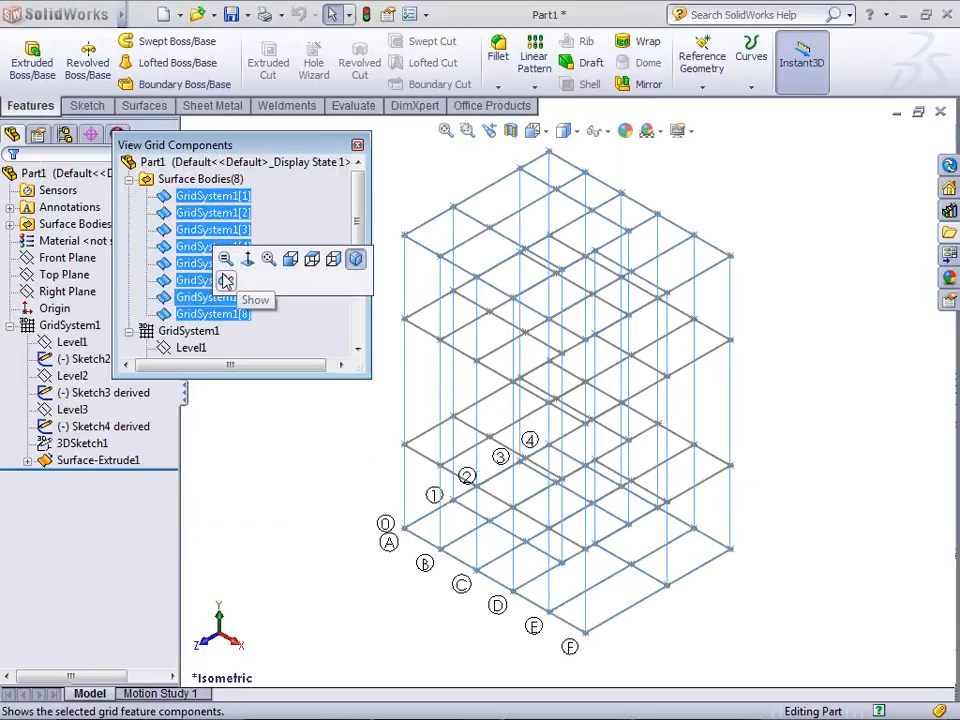
click(225, 280)
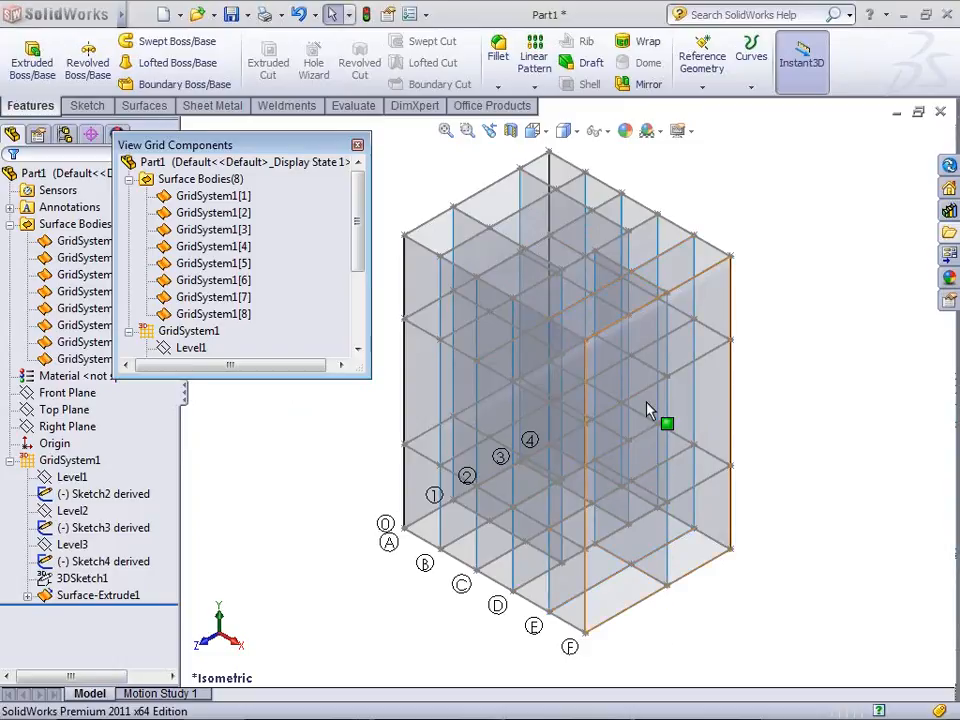
Hide all eight grid surface bodies, GridSystem1[1] through GridSystem1[8]
click(228, 213)
click(228, 200)
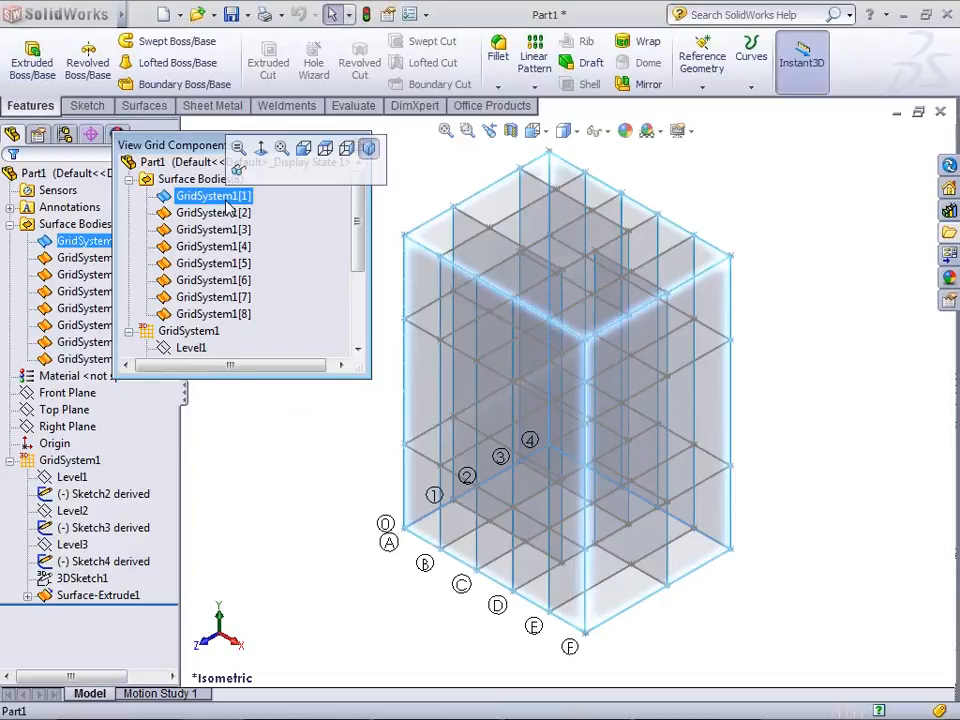
shift+click(212, 315)
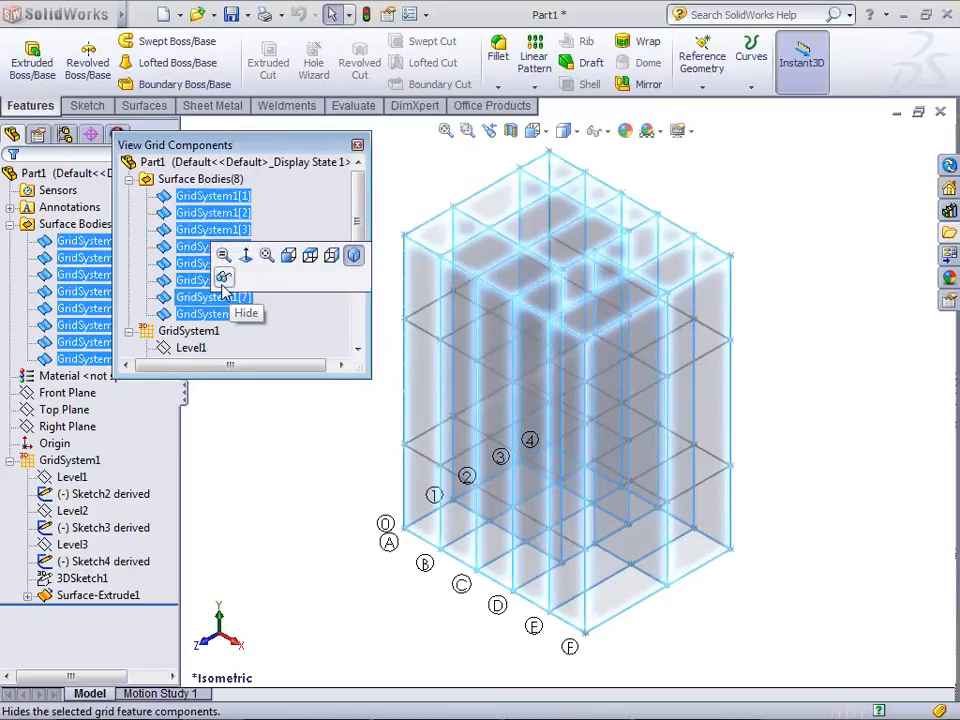
click(223, 280)
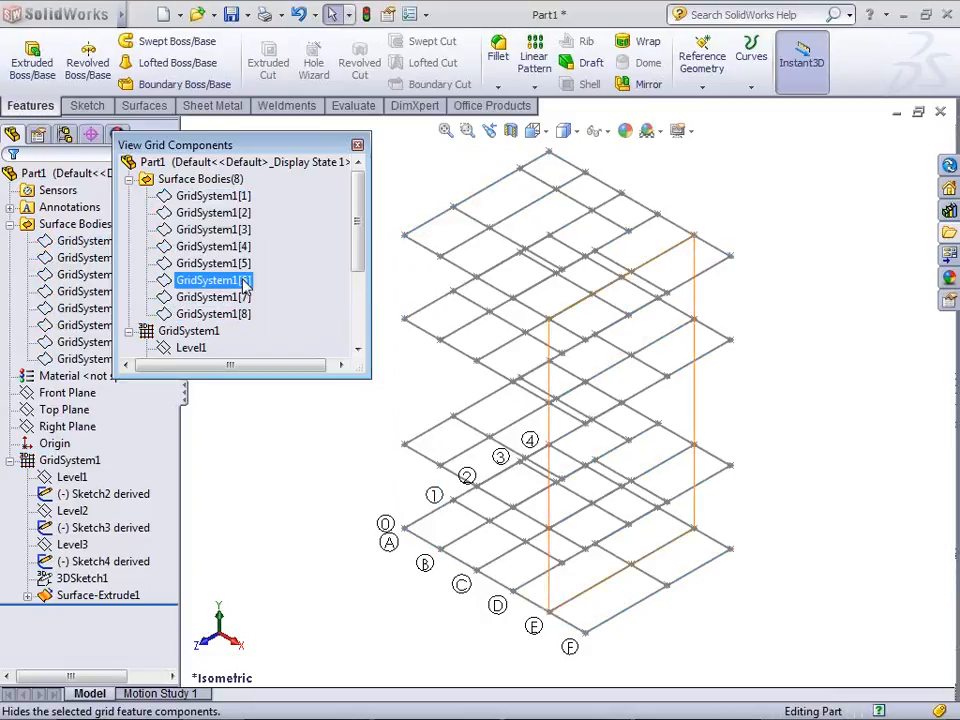
Show the grid's 3DSketch1 and select the vertical line at the far corner of grid line F to check its length
drag(356, 229, 358, 317)
click(166, 331)
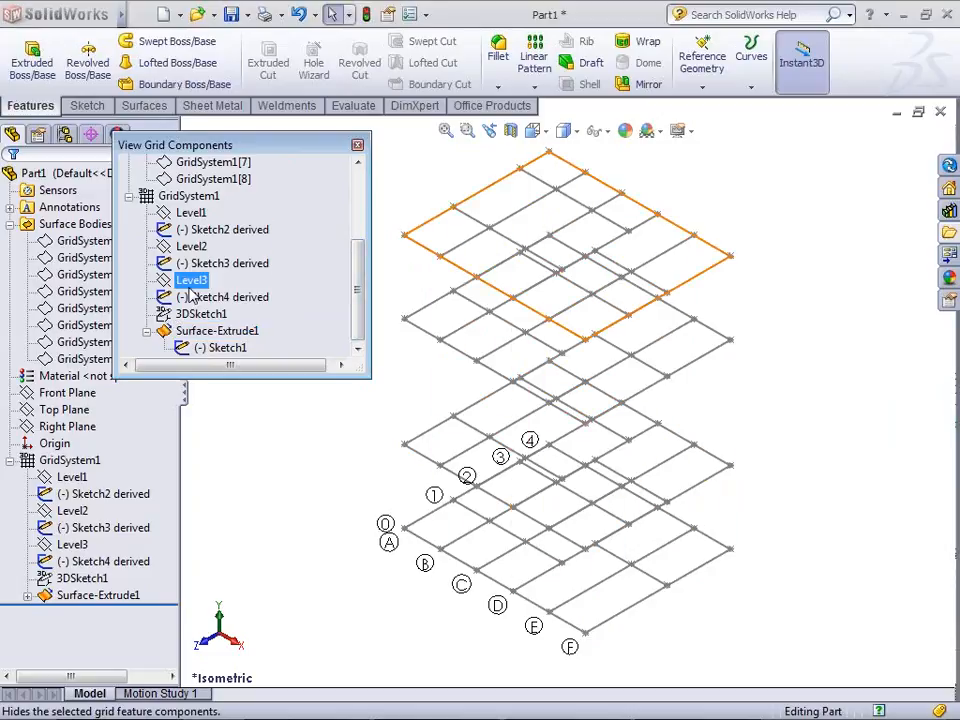
click(86, 105)
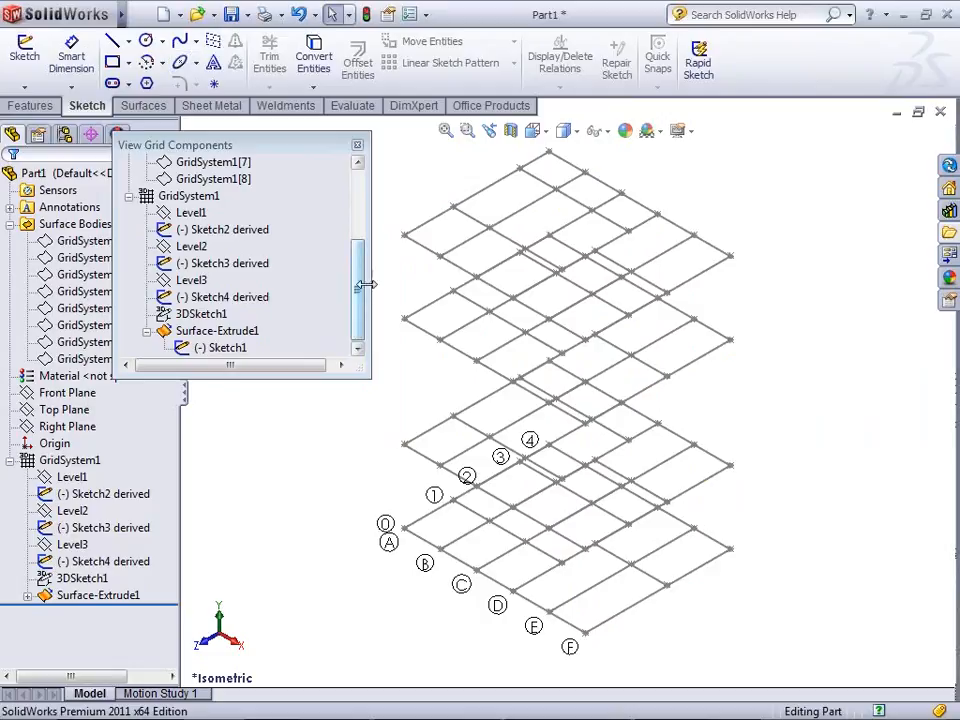
click(203, 316)
click(611, 414)
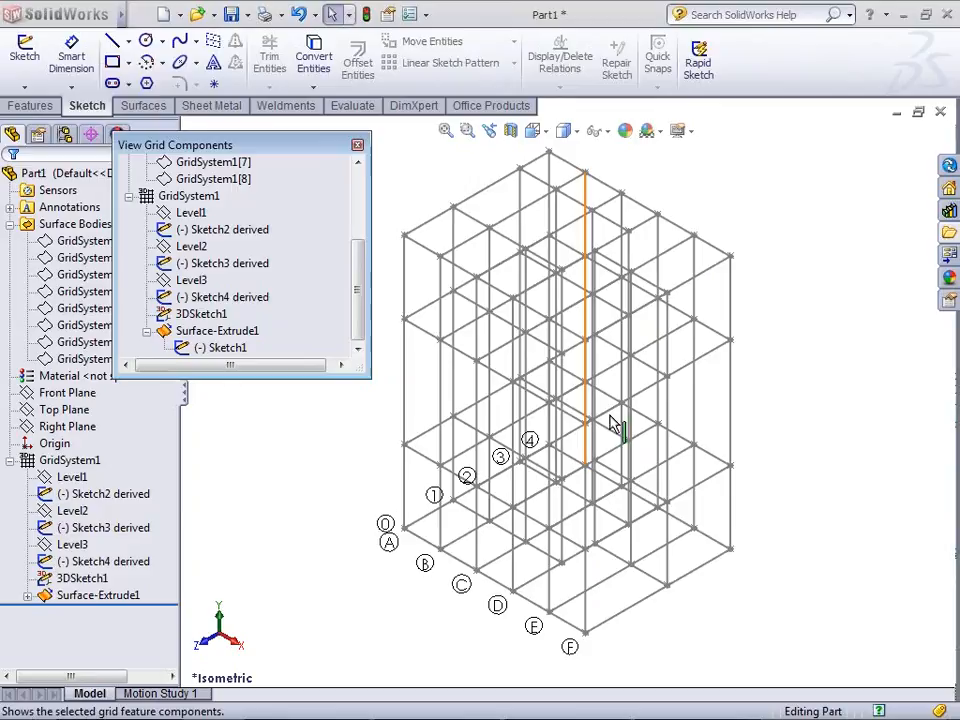
click(736, 397)
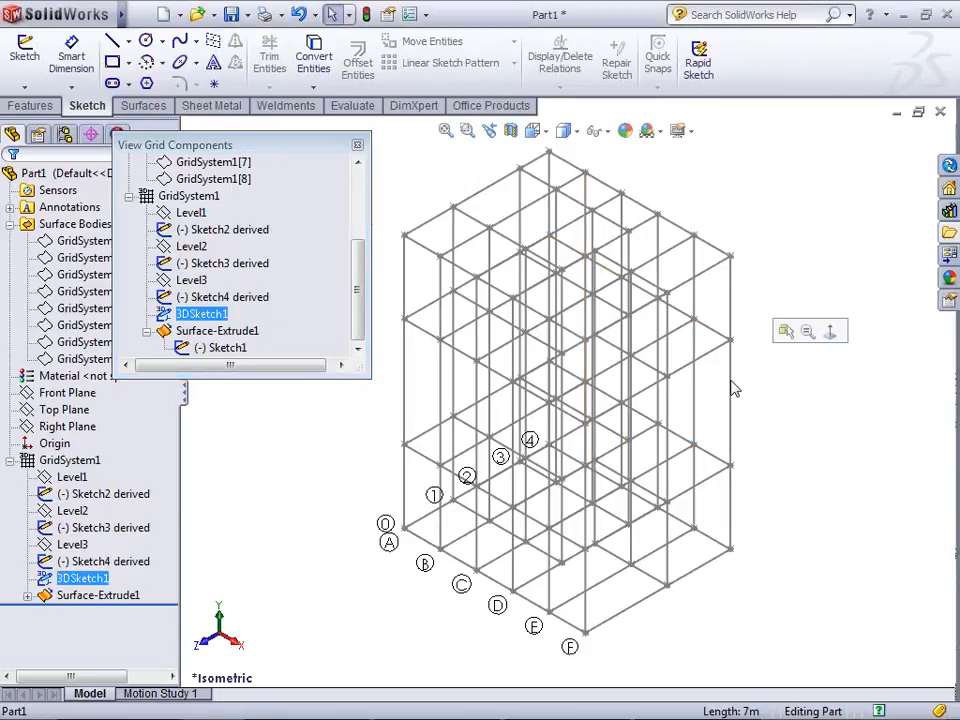
click(733, 523)
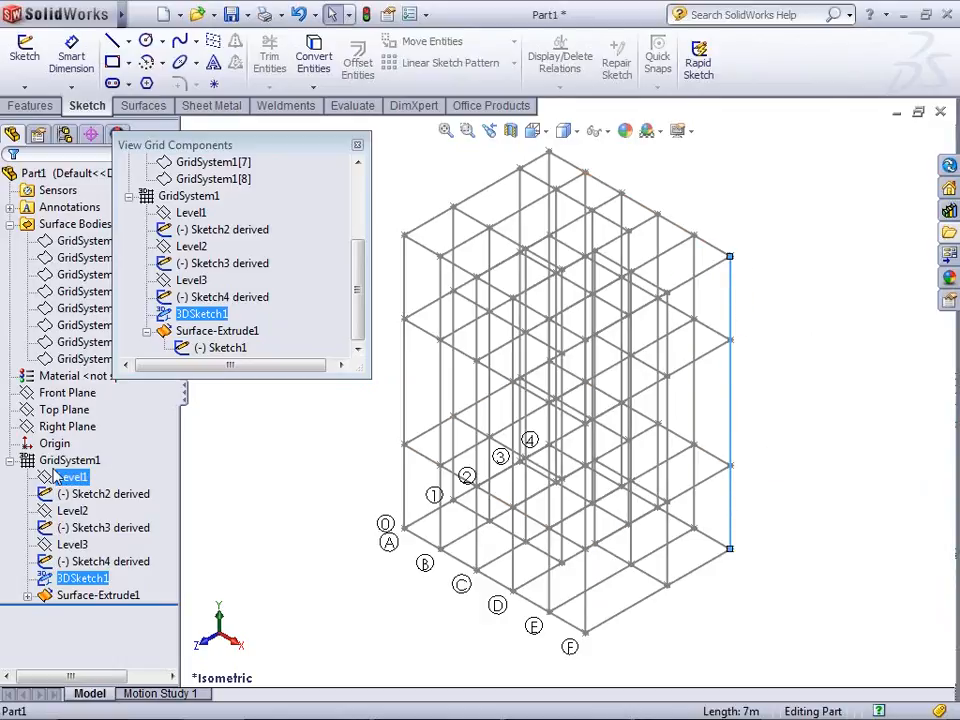
Edit the grid system feature to enable 3DSketch Split Lines and apply the change
click(64, 461)
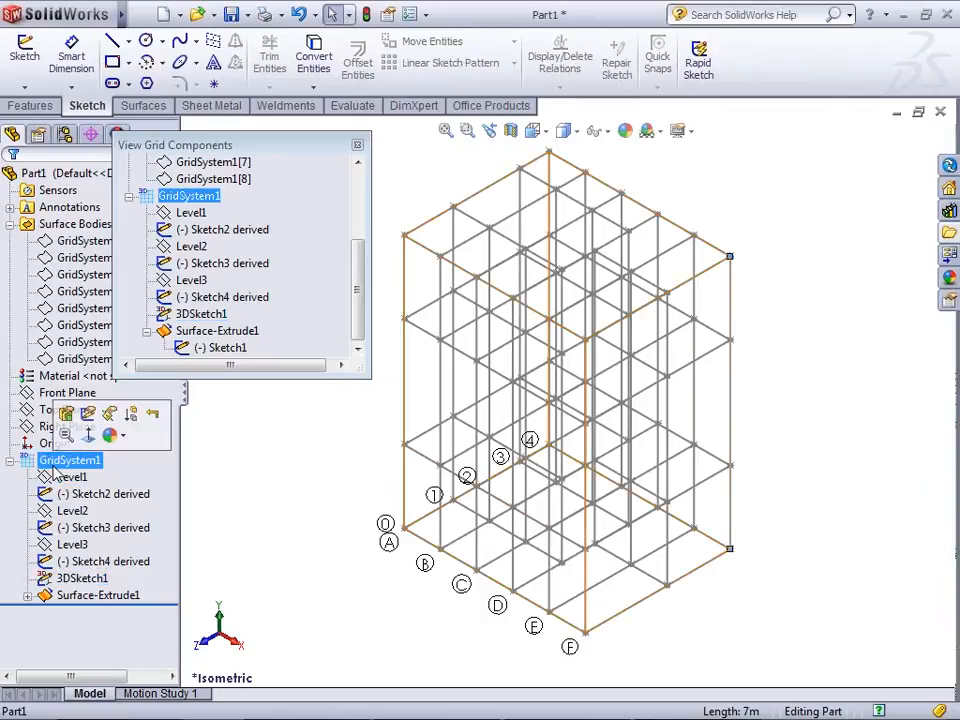
click(66, 414)
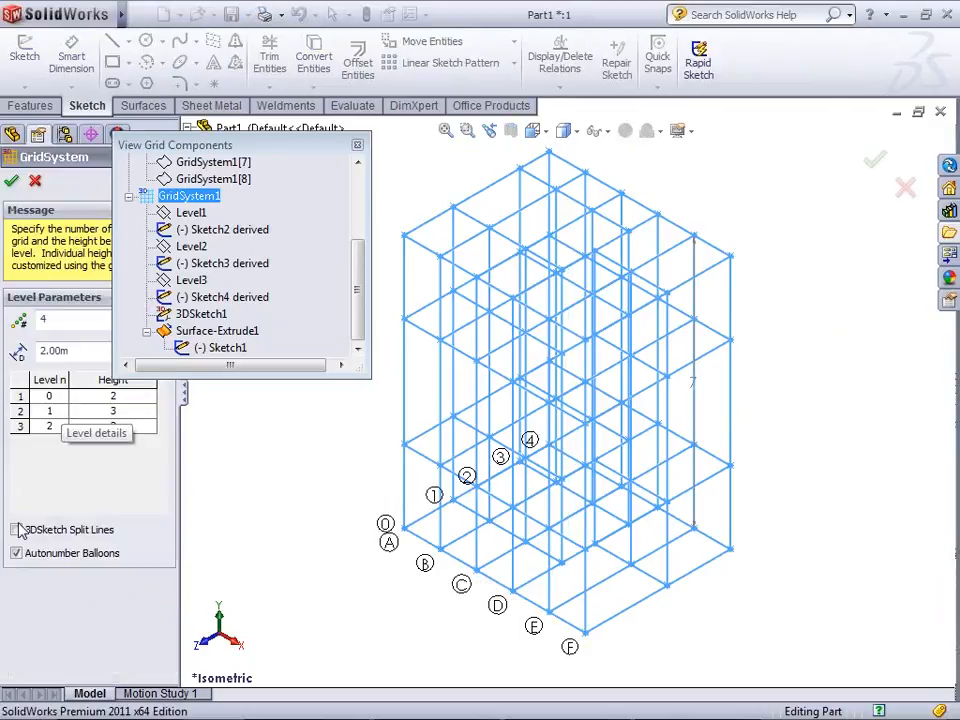
click(72, 540)
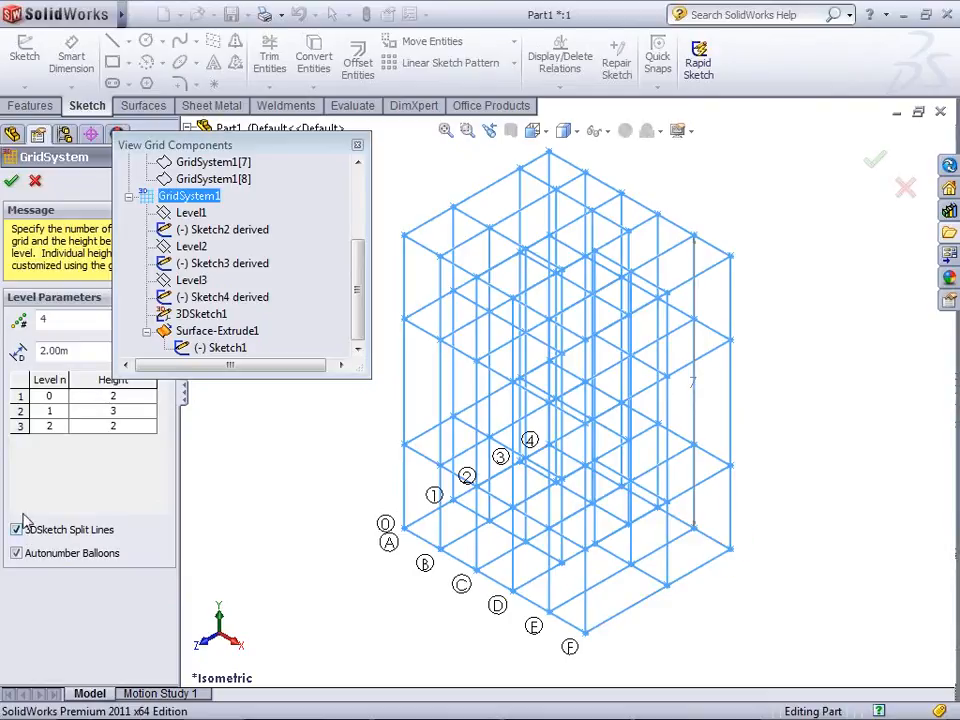
click(11, 180)
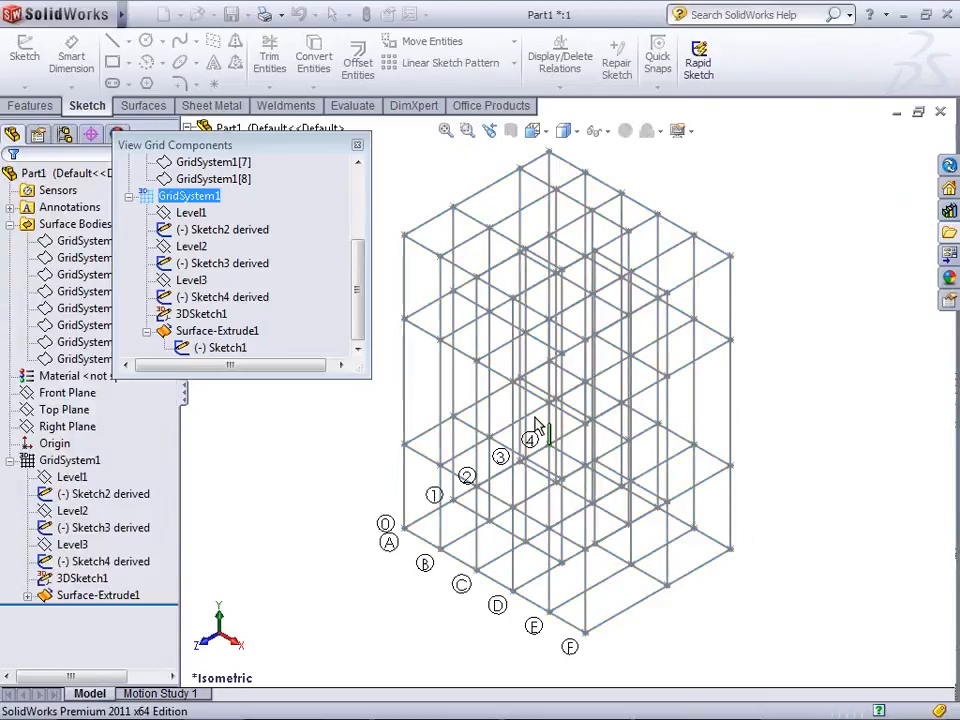
Check the middle and top segments of the split corner vertical line, and hide 3DSketch1
click(733, 424)
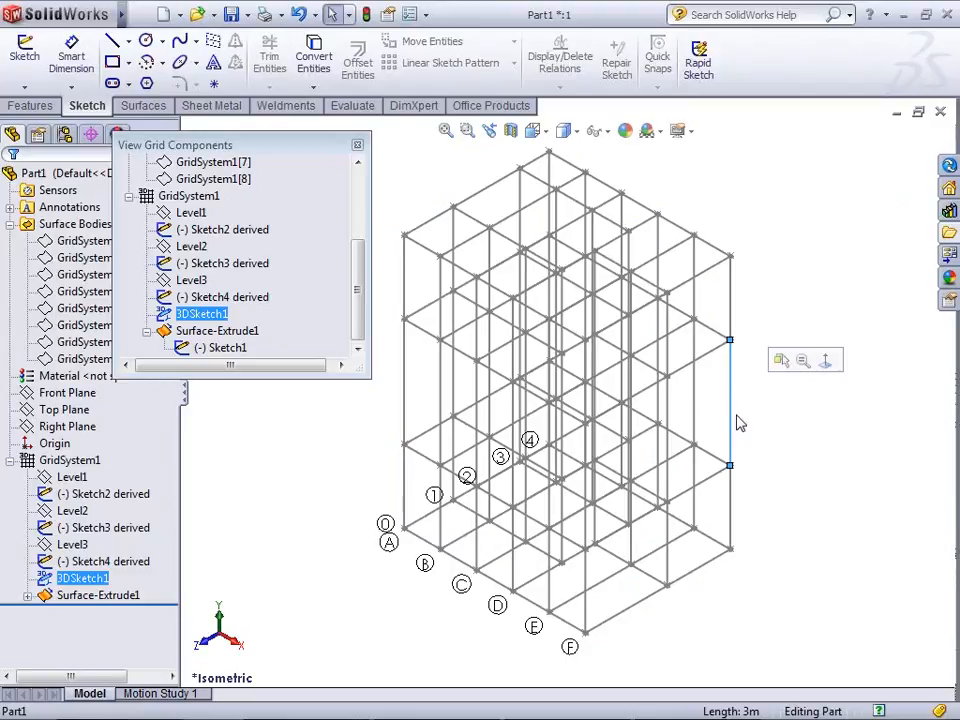
click(731, 300)
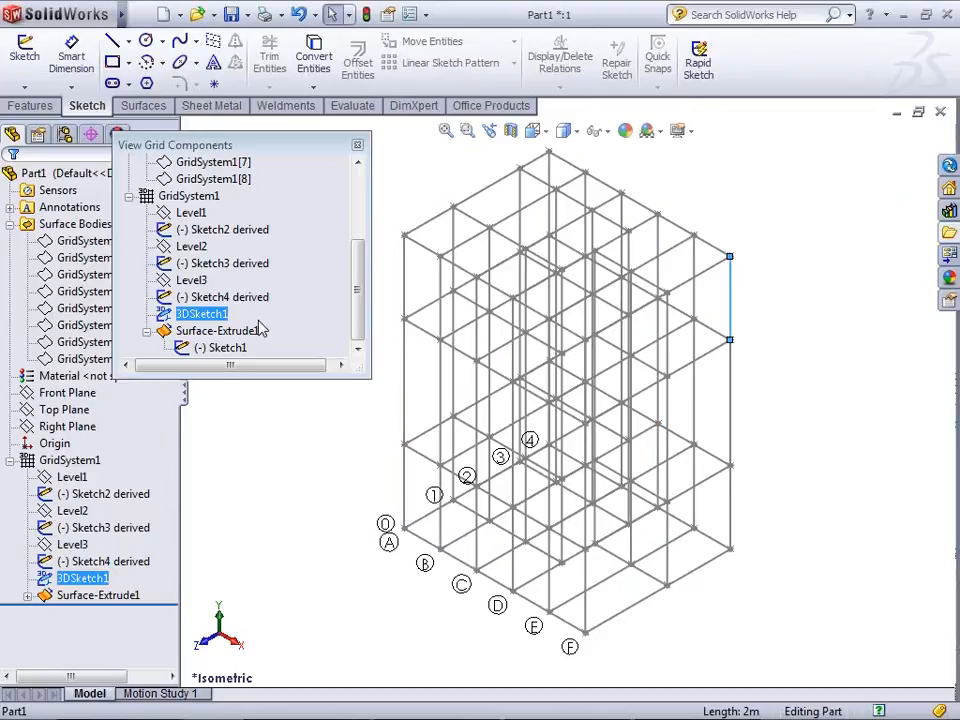
drag(224, 300, 200, 314)
click(200, 314)
click(208, 284)
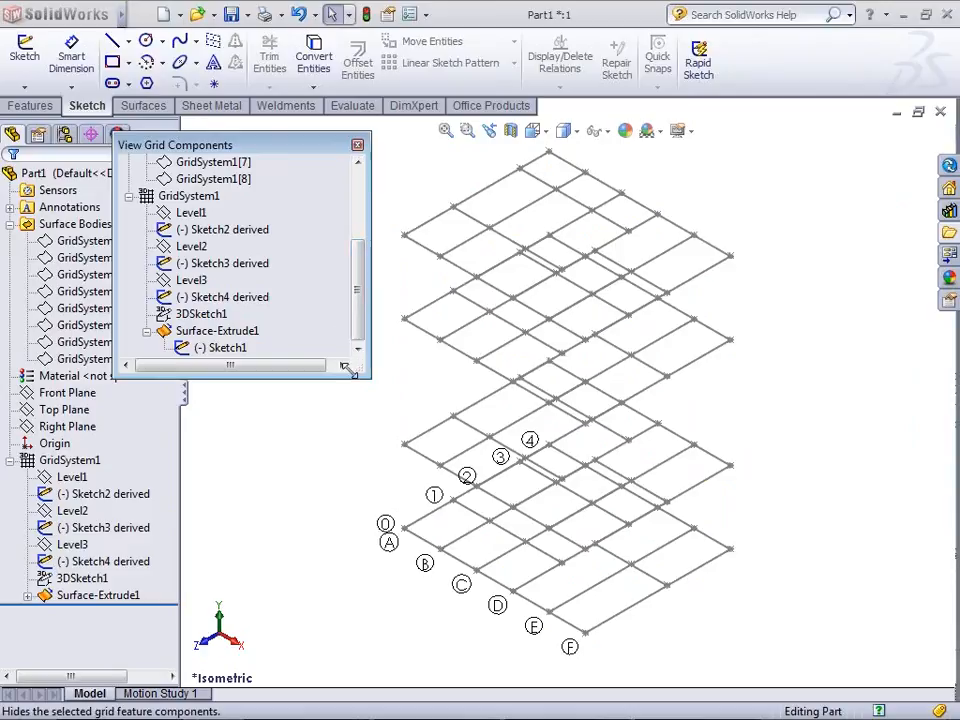
Start a weldment structural member and close the grid component view
drag(367, 374, 363, 543)
drag(292, 143, 184, 145)
click(270, 106)
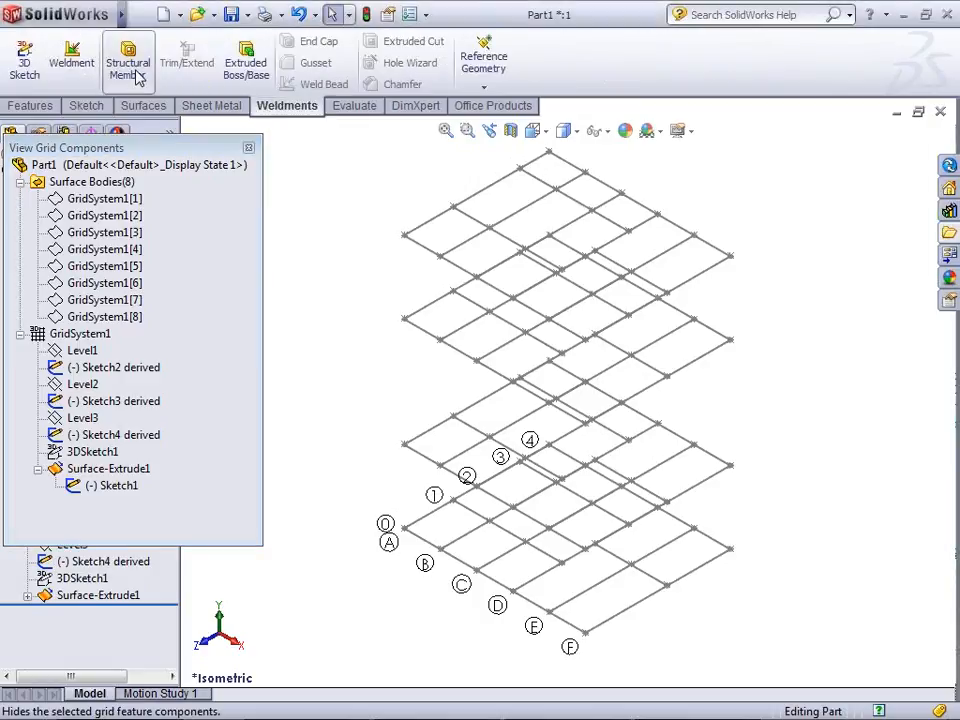
click(128, 64)
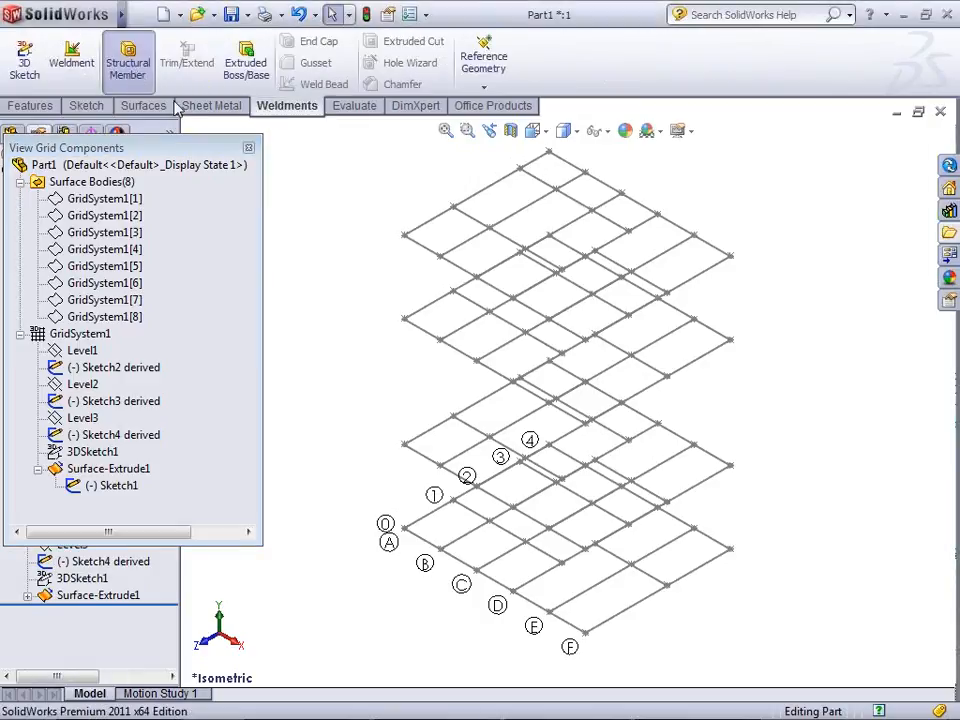
click(249, 148)
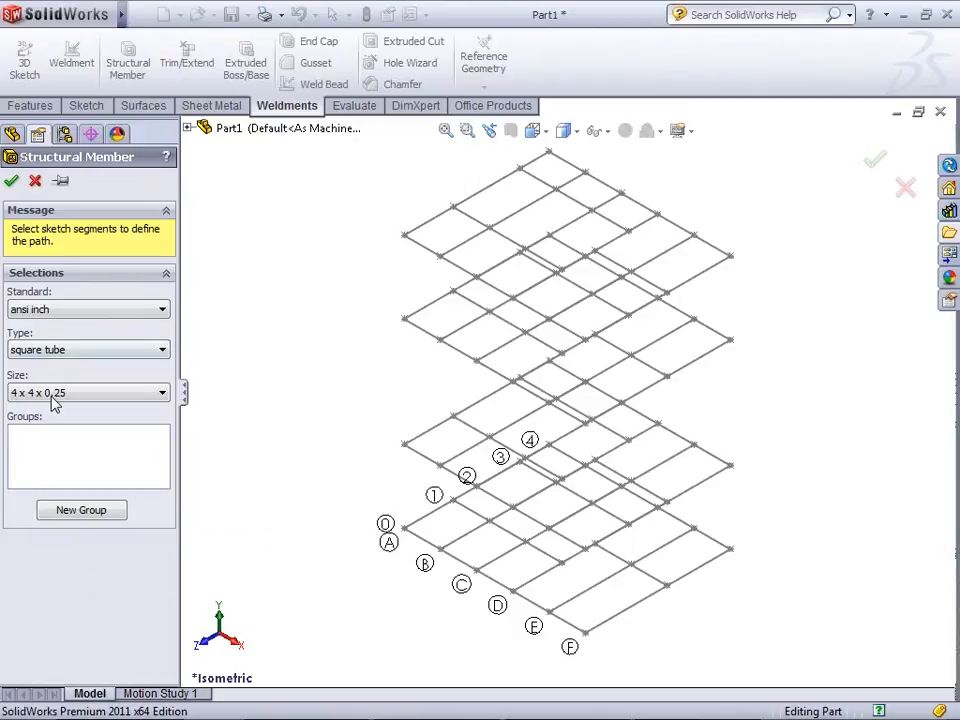
Assign the four perimeter lines of the lowest level to Group1, using the ansi inch square tube in size 4 x 4 x 0.25
click(452, 555)
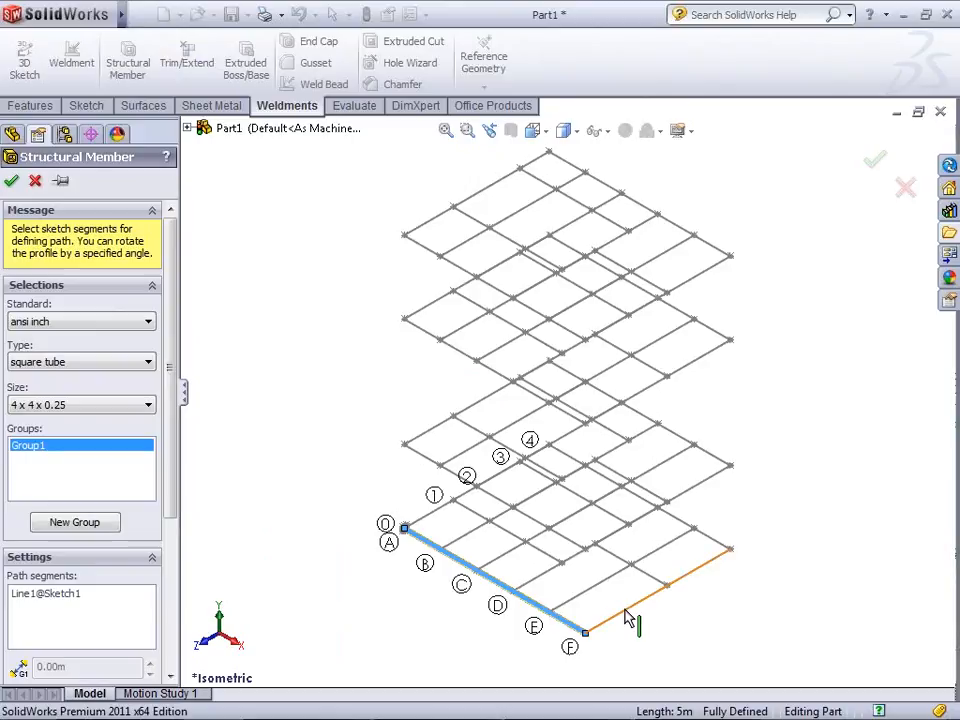
click(83, 412)
click(80, 409)
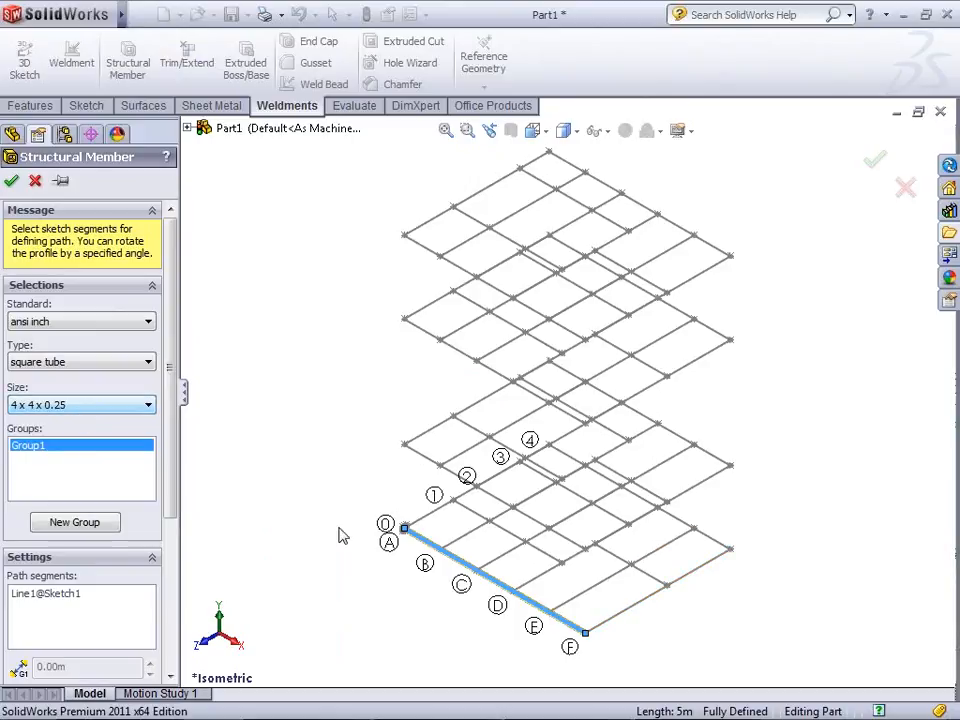
click(605, 624)
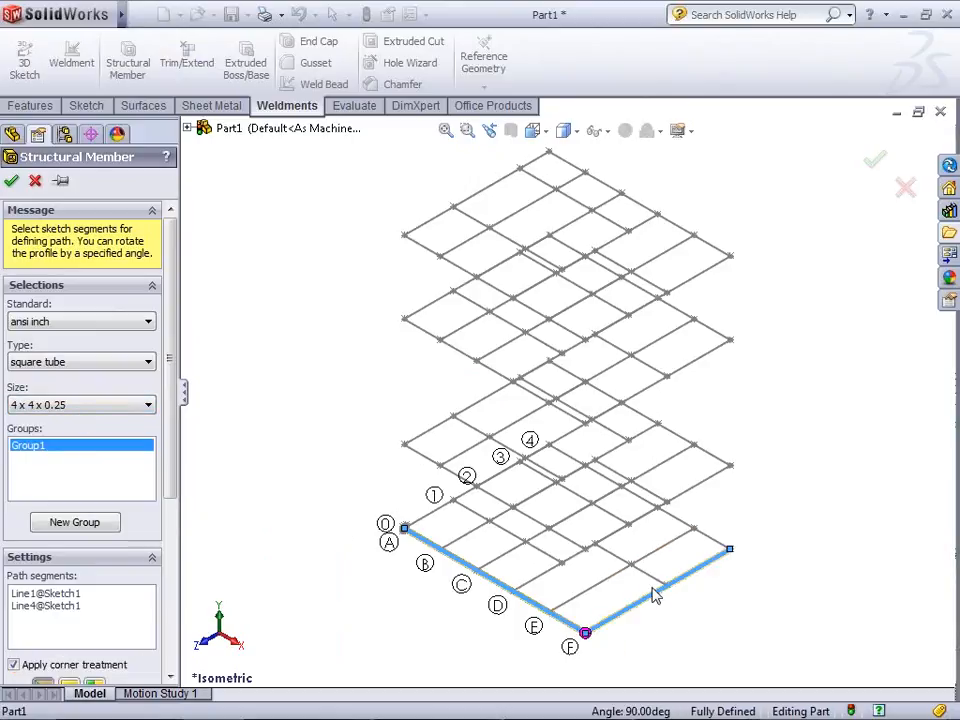
click(714, 545)
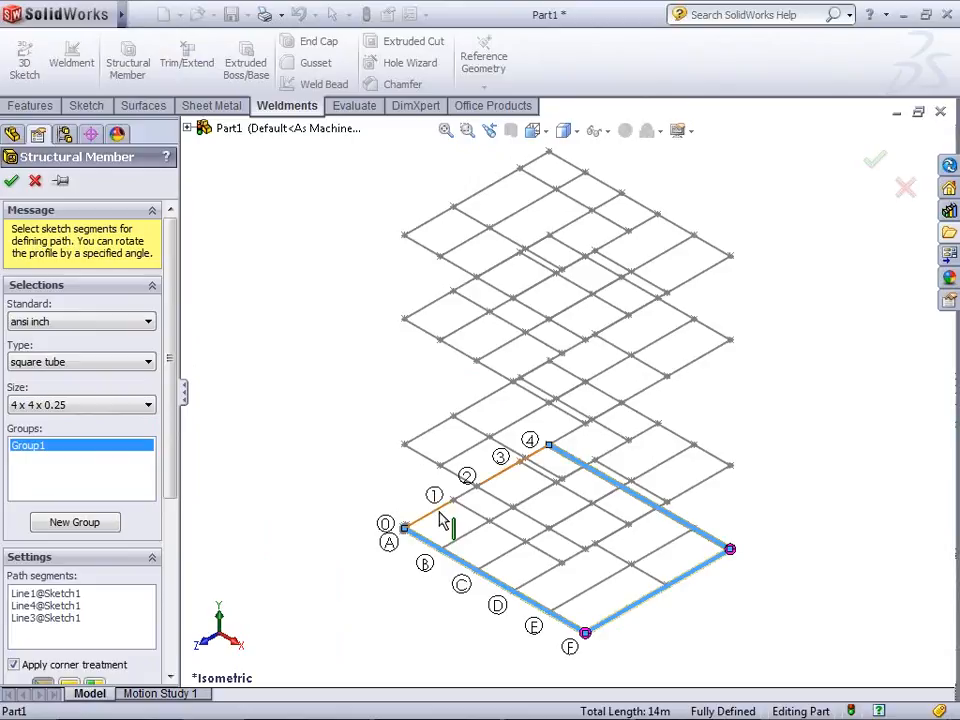
click(441, 519)
Add Group2 with lowest-level grid lines B, C and D, and Group3 with the short line from grid line D to F
click(64, 522)
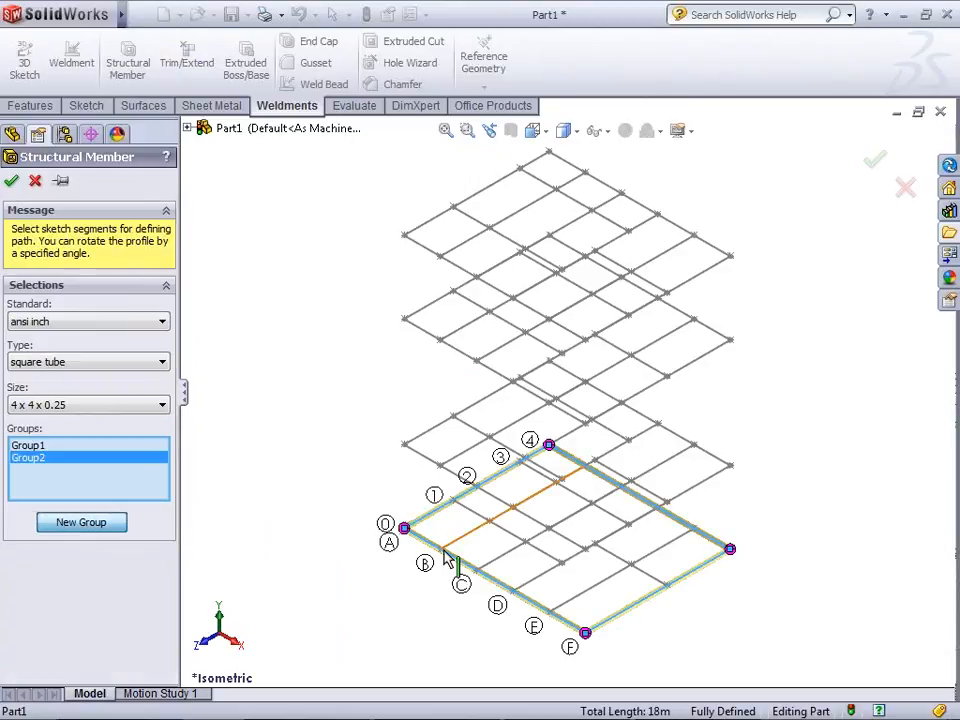
click(458, 551)
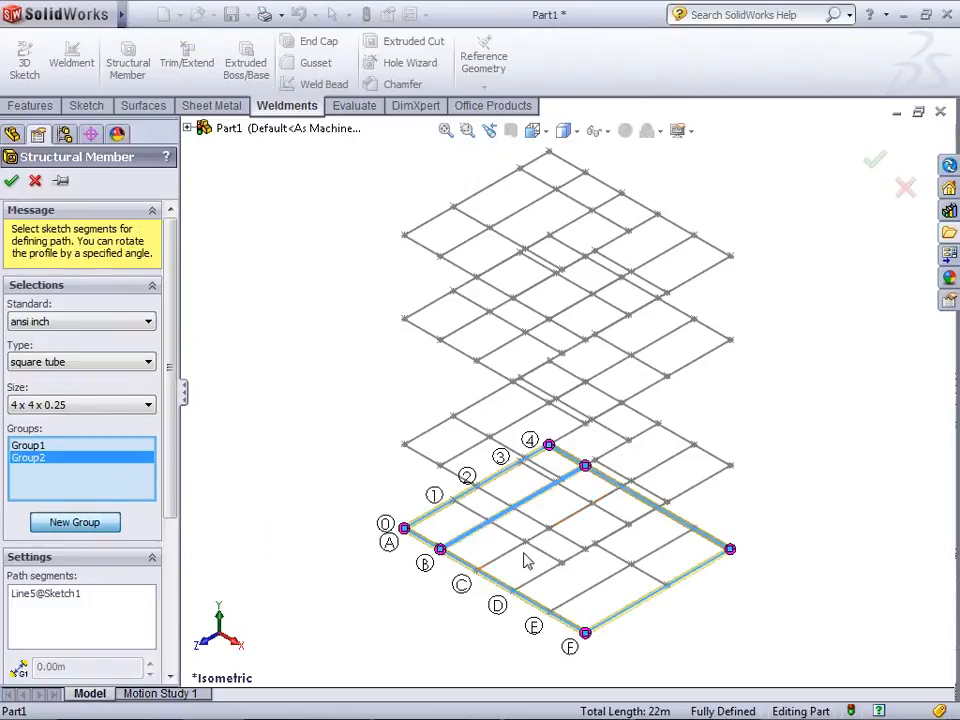
click(508, 567)
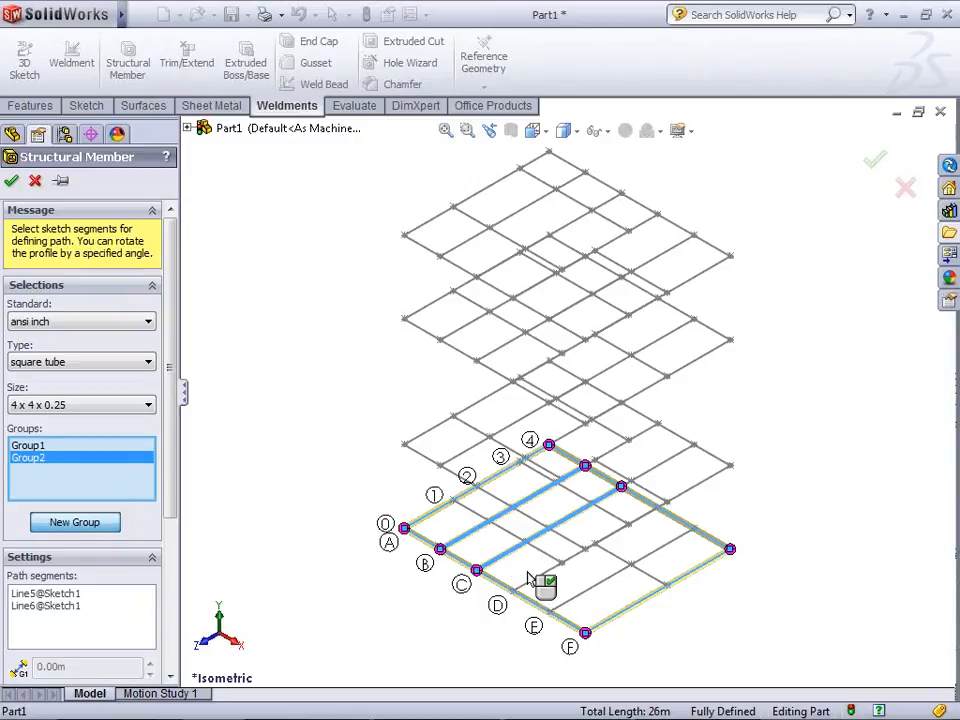
click(560, 594)
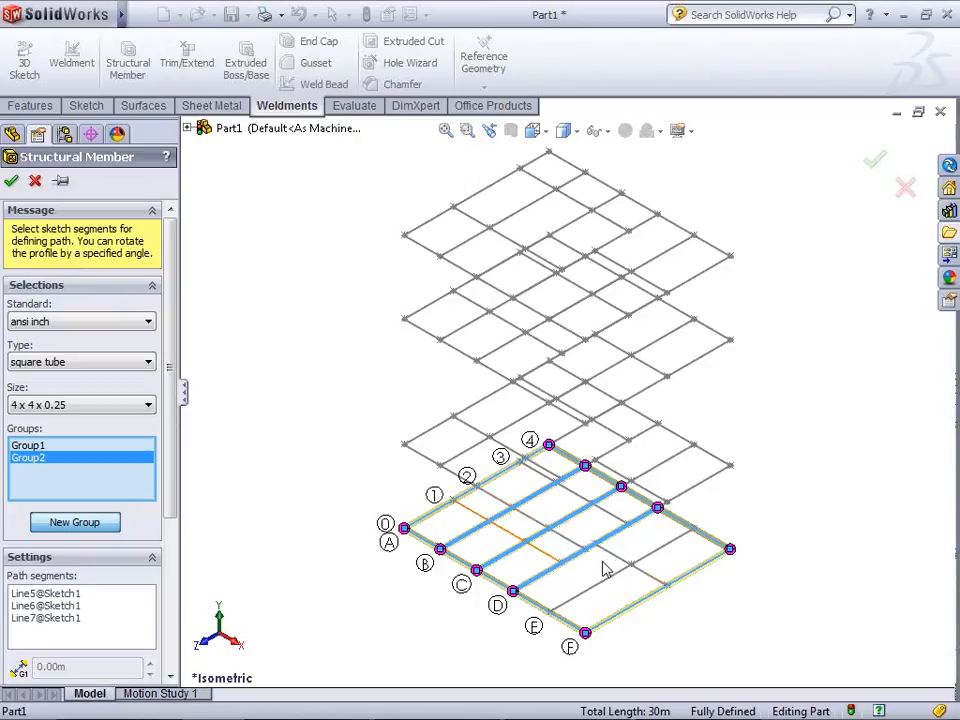
click(75, 522)
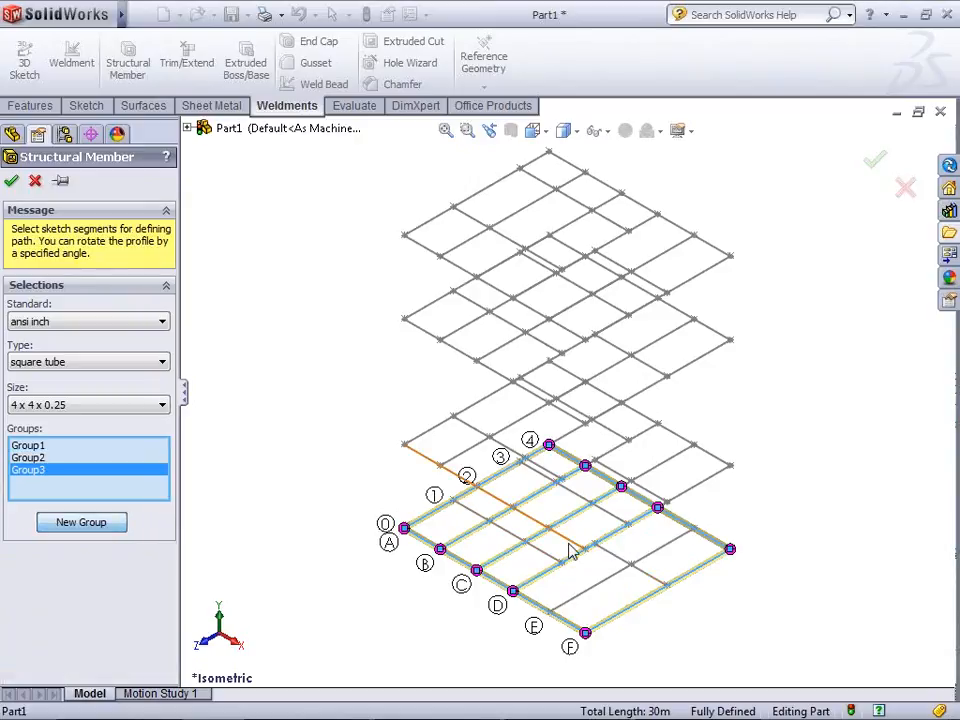
click(628, 566)
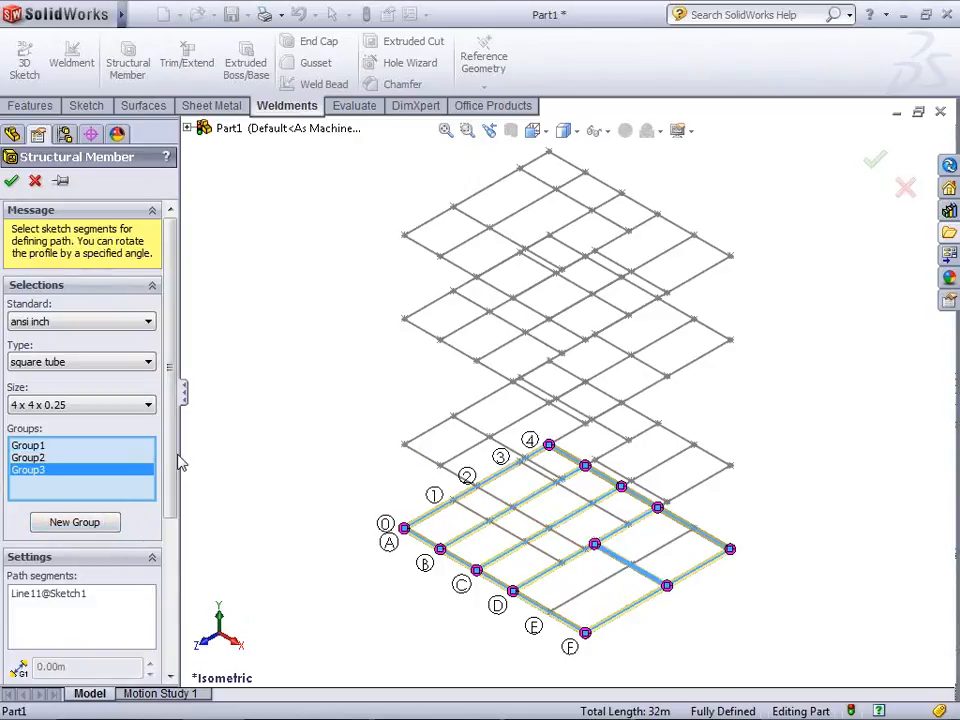
Add Group4 with four parallel second-level grid lines running in the A-to-F direction, and create the structural member
click(96, 524)
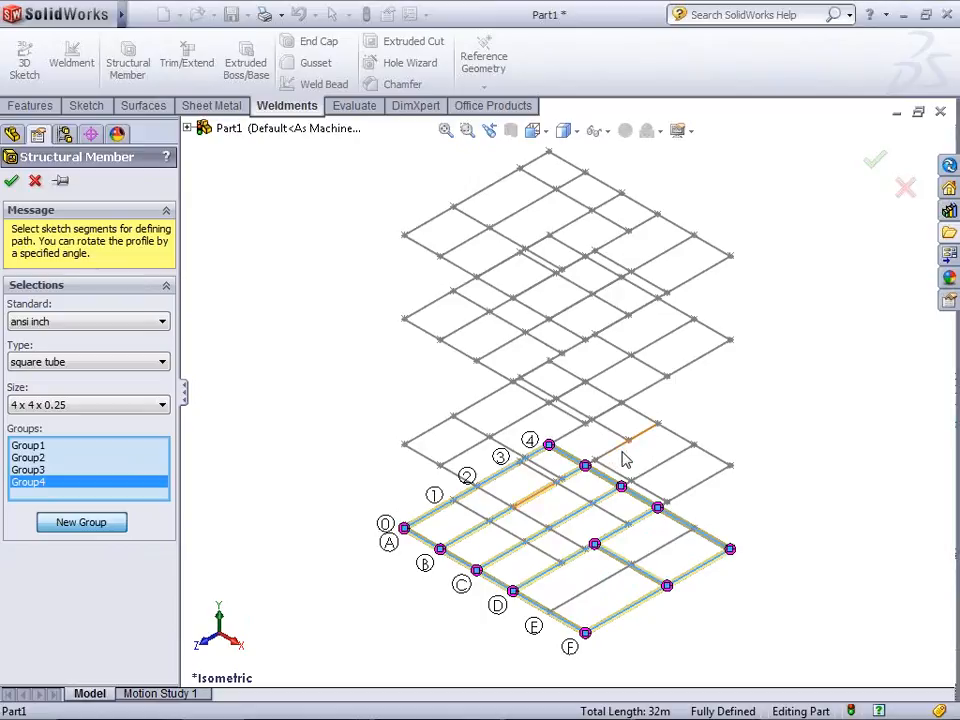
click(619, 474)
click(602, 425)
click(534, 464)
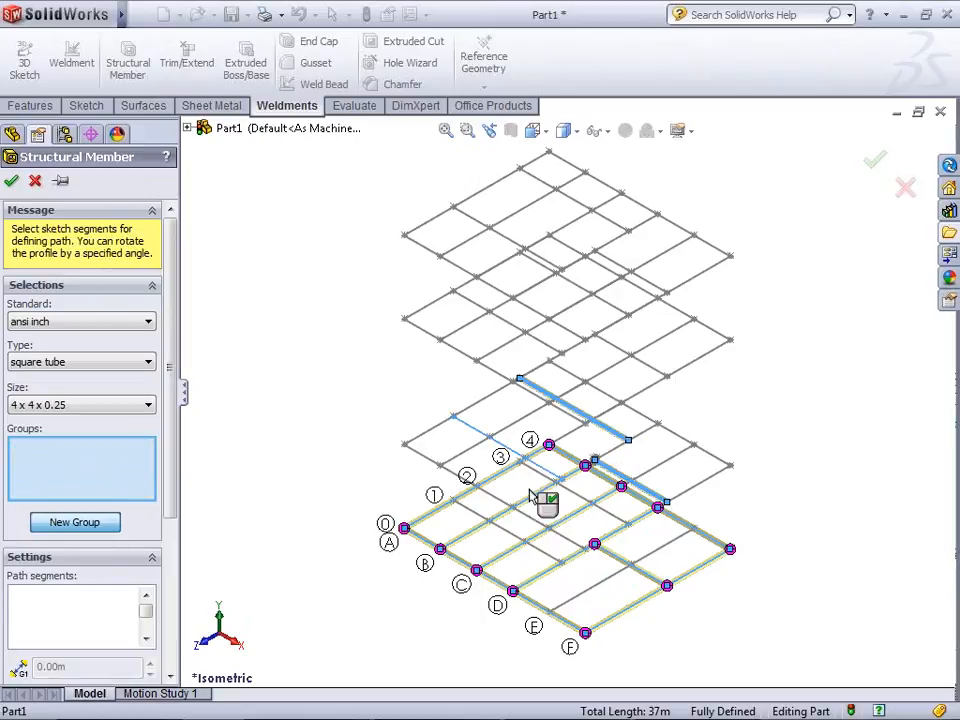
click(530, 497)
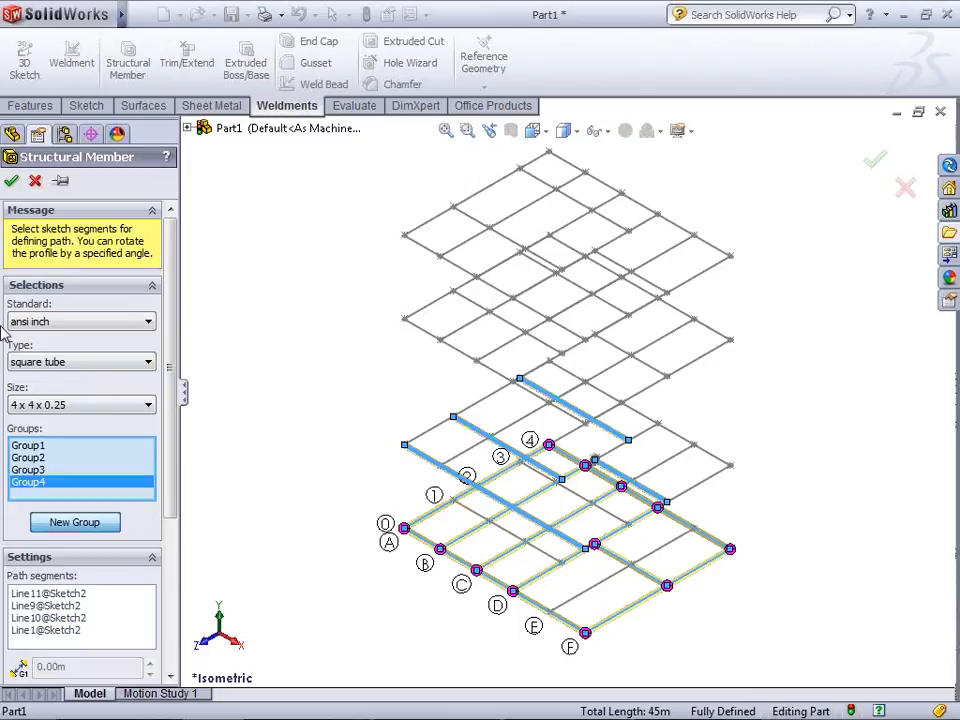
click(12, 181)
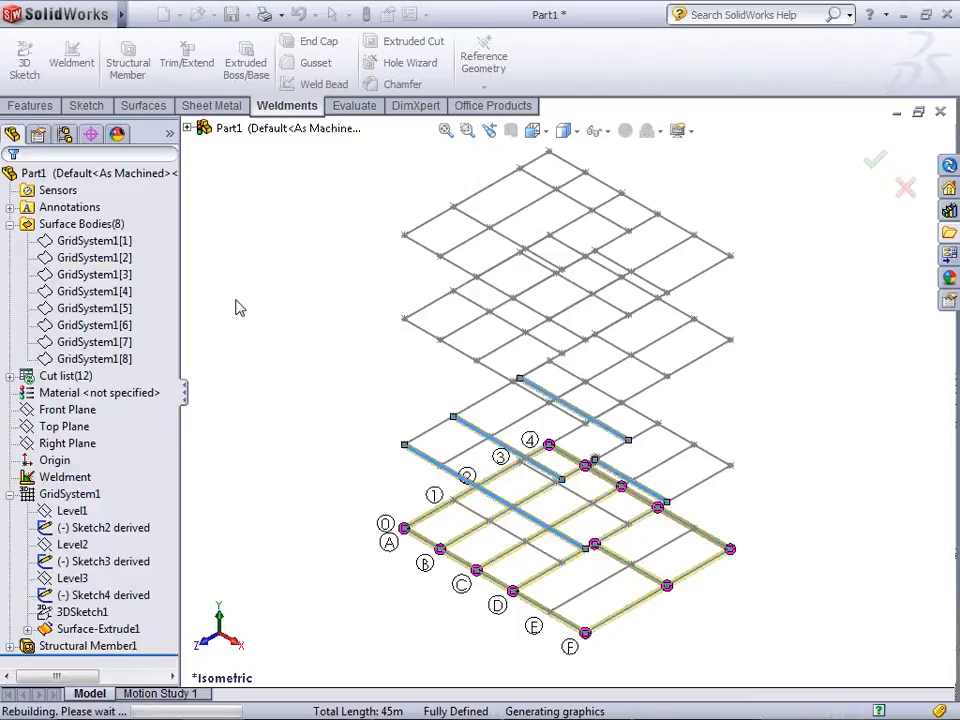
scroll(490, 560, down, 3)
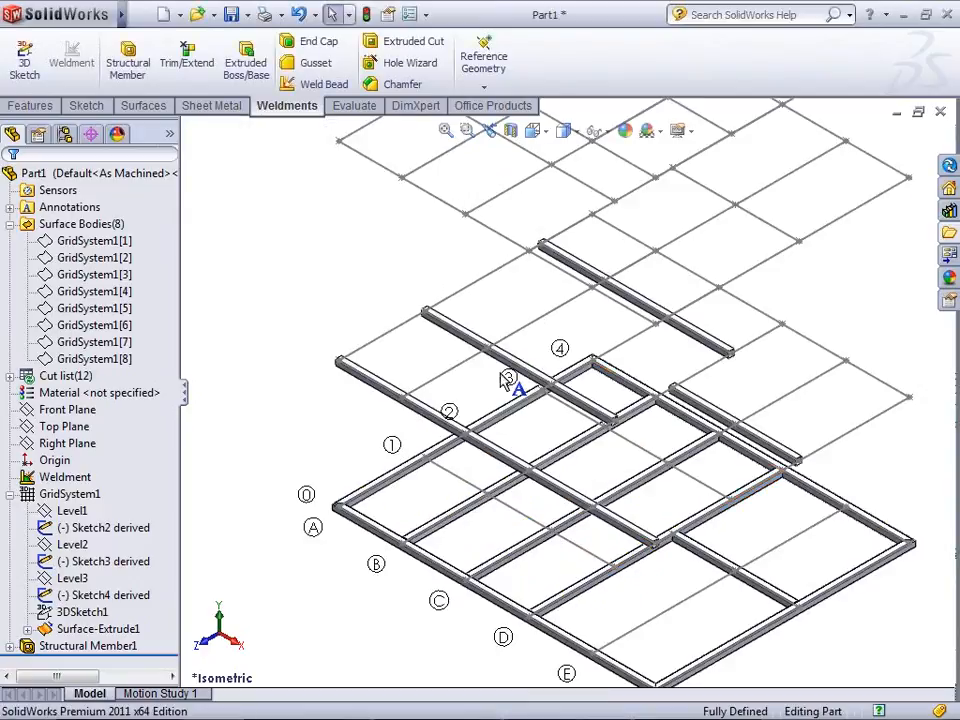
middle_drag(716, 580, 810, 626)
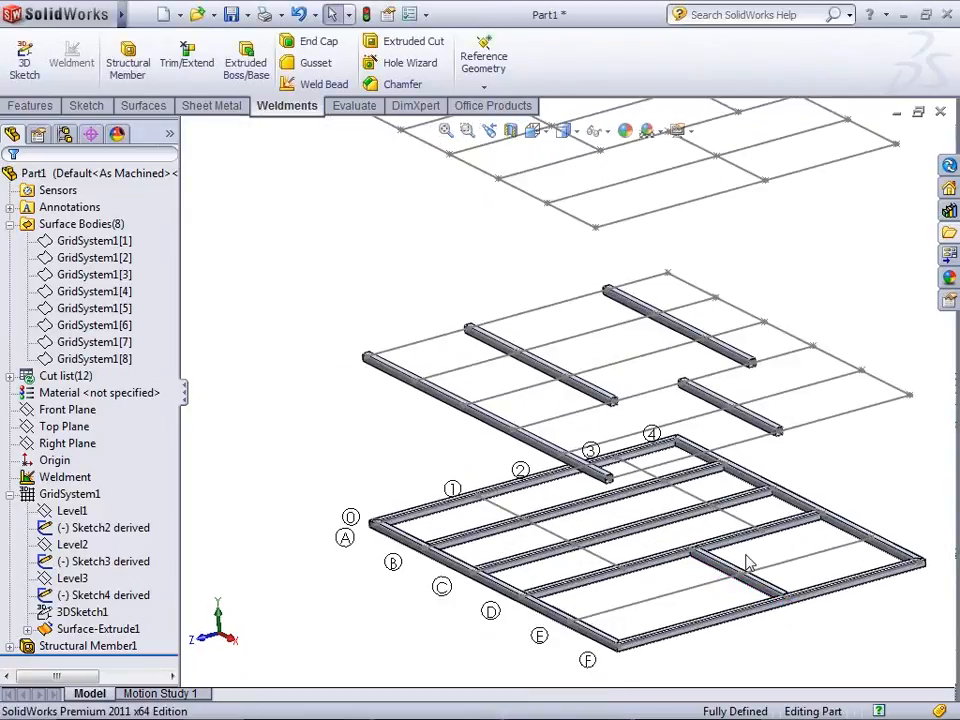
scroll(748, 563, up, 5)
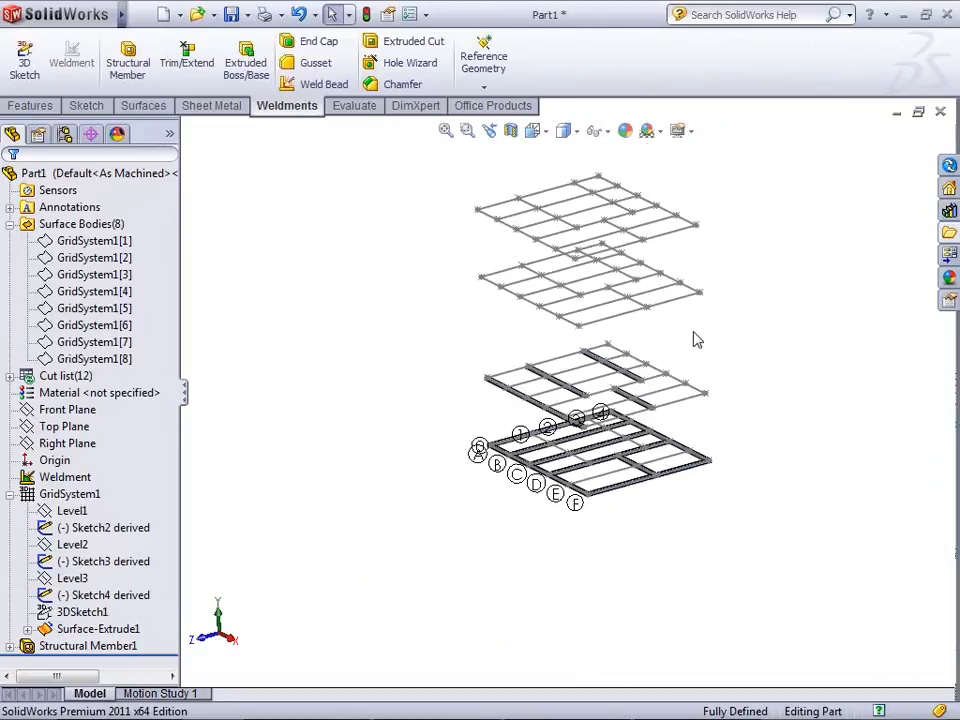
scroll(697, 340, down, 4)
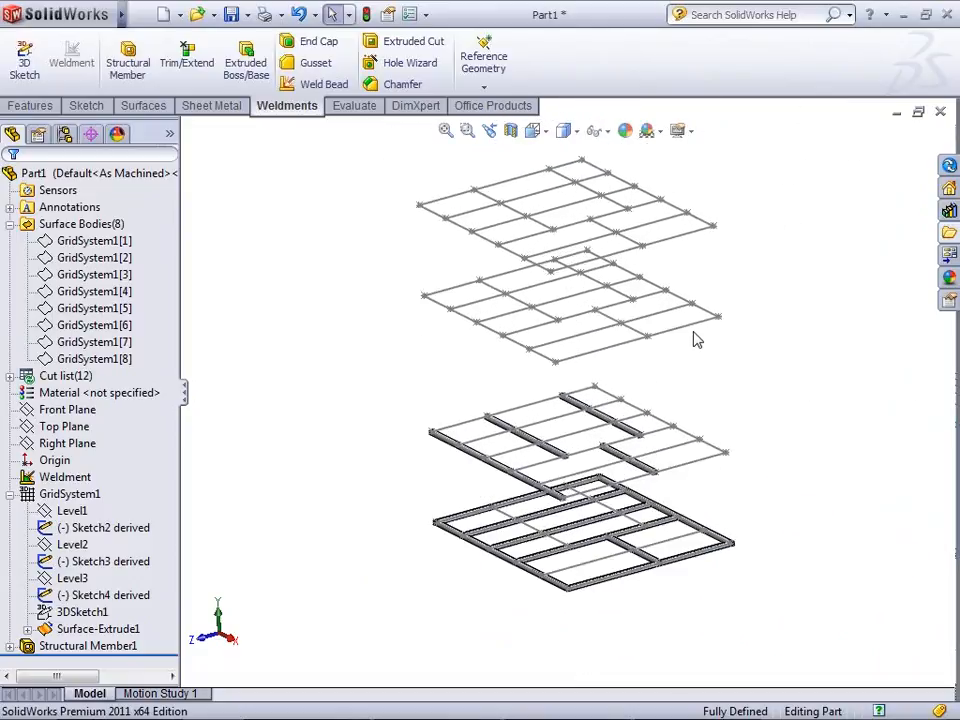
scroll(697, 340, down, 1)
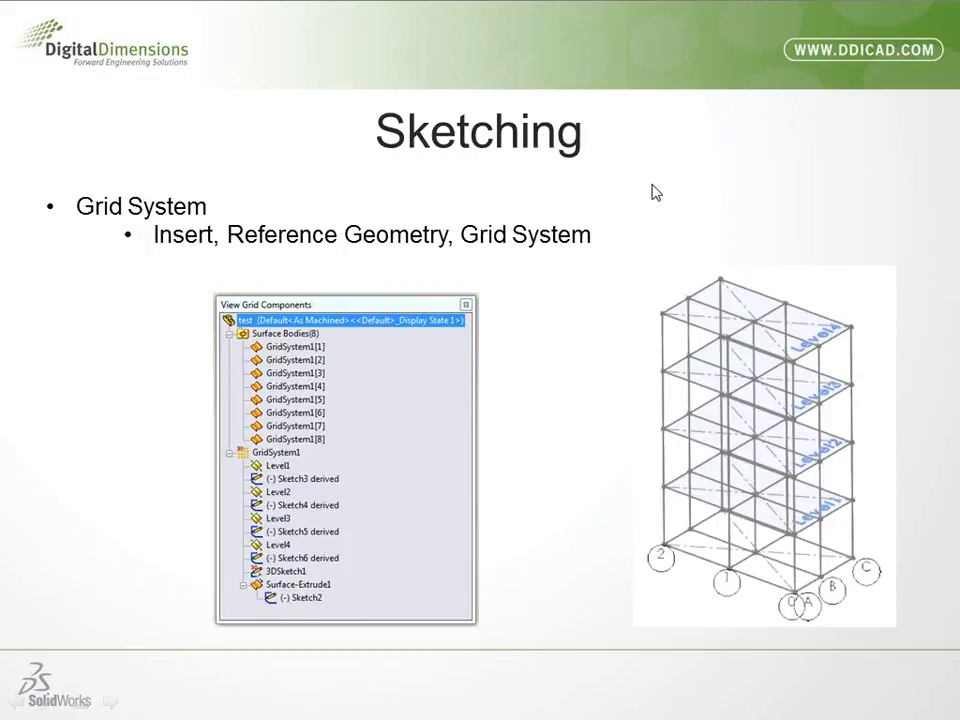
click(627, 241)
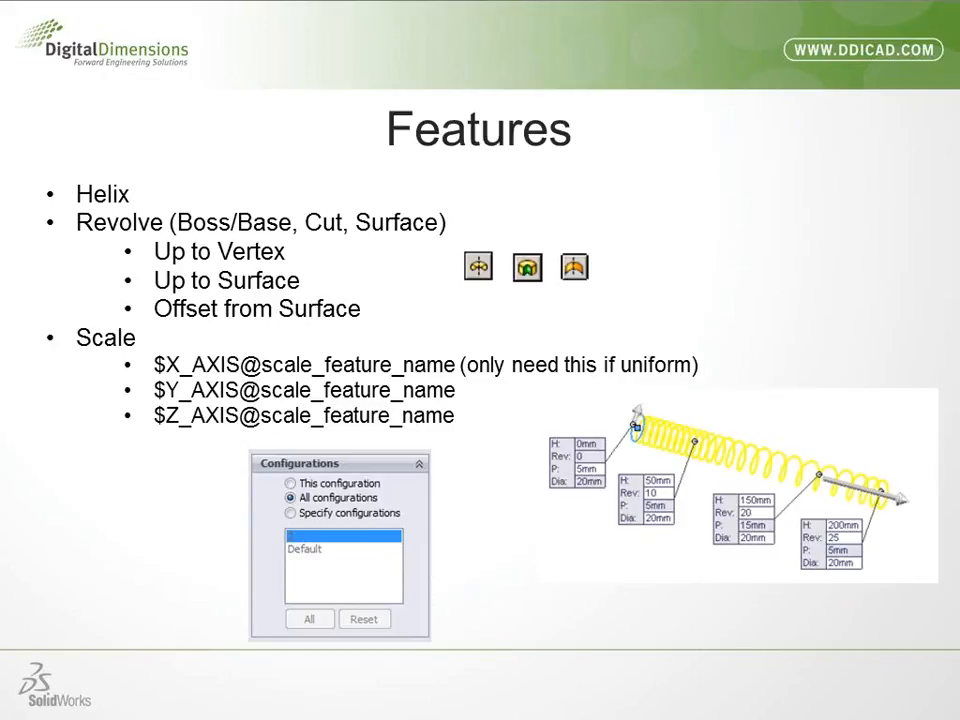
key(alt+Tab)
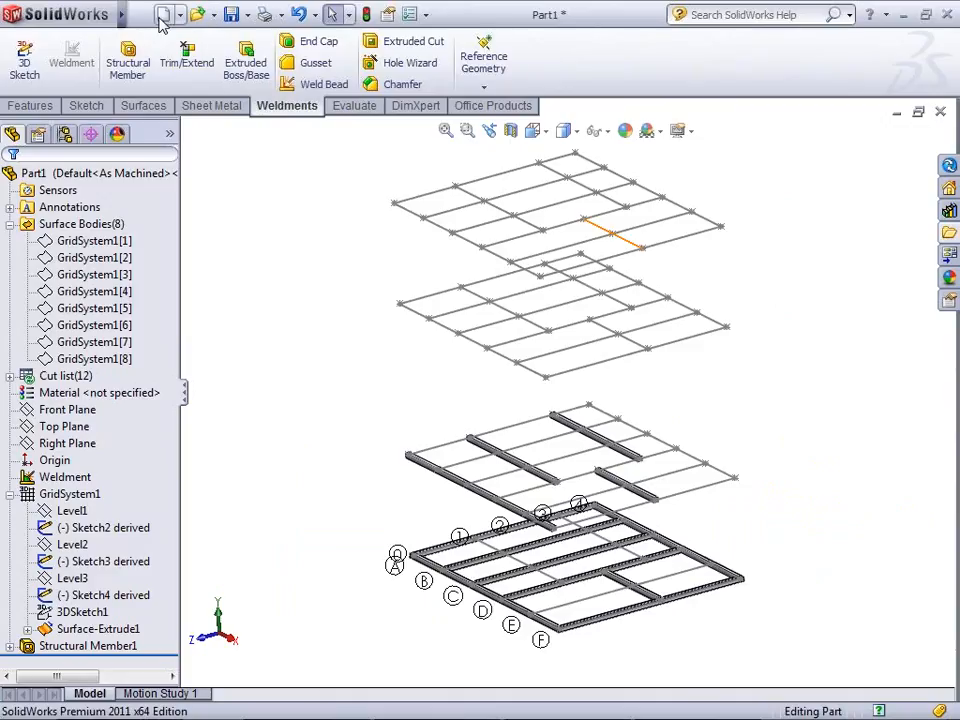
Open helix.SLDPRT from the Helix folder, reached through the Whats.New.Sketching Features Parts shortcut on the Desktop
key(ctrl+o)
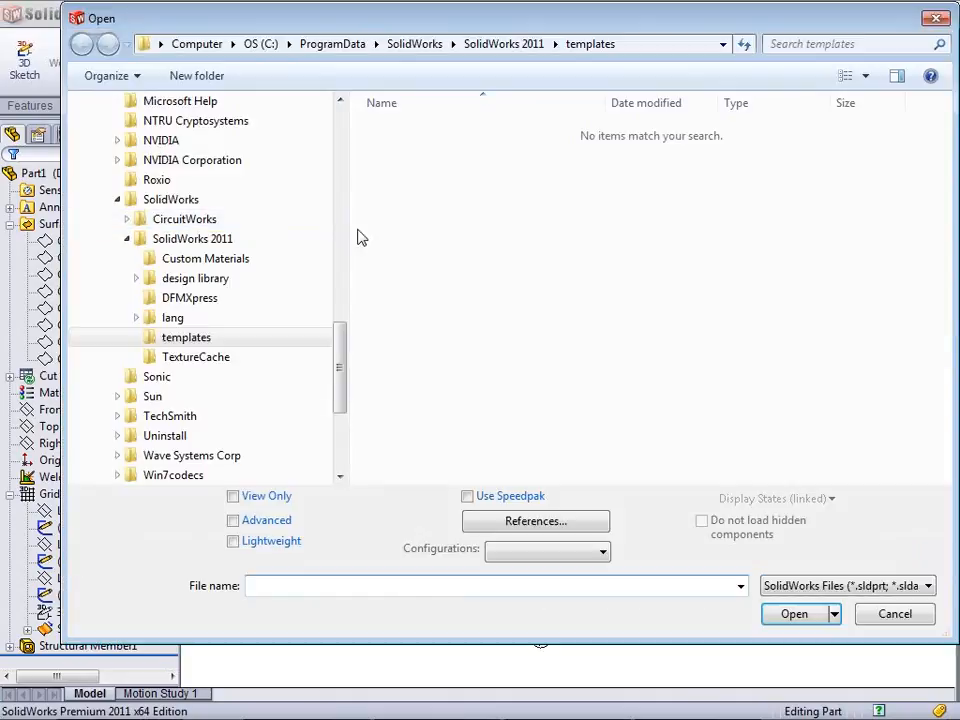
click(872, 611)
key(ctrl+o)
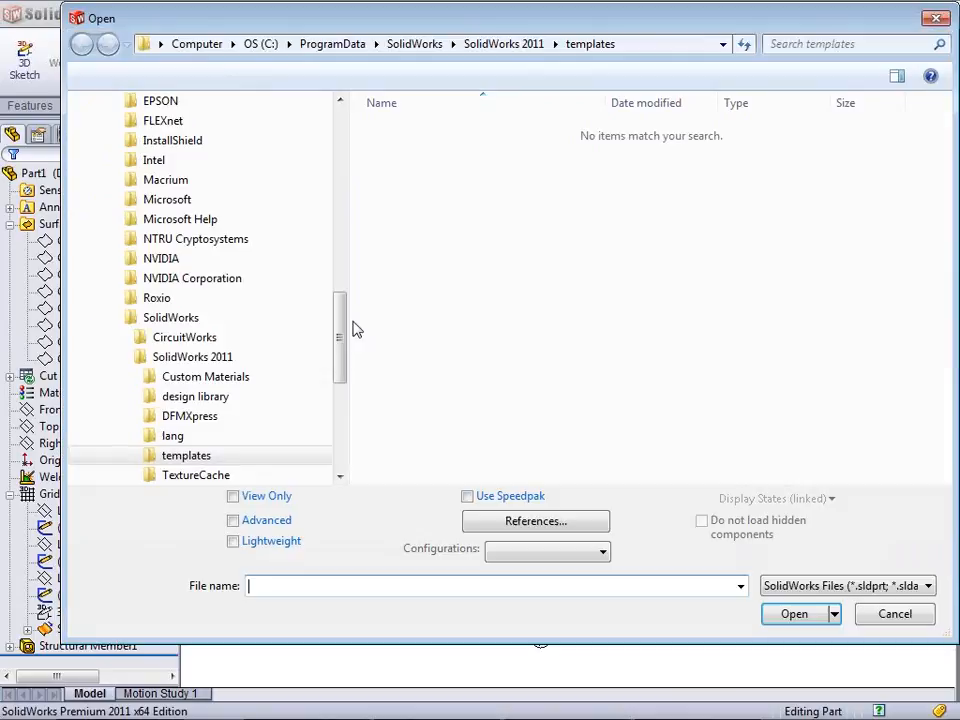
drag(335, 330, 343, 177)
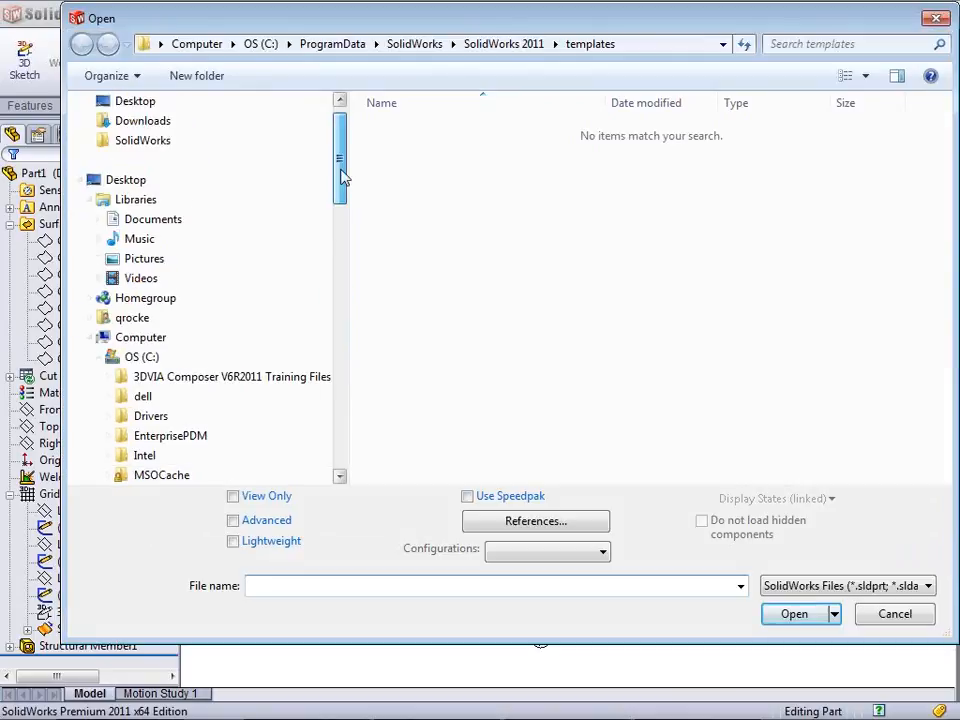
click(150, 183)
click(705, 240)
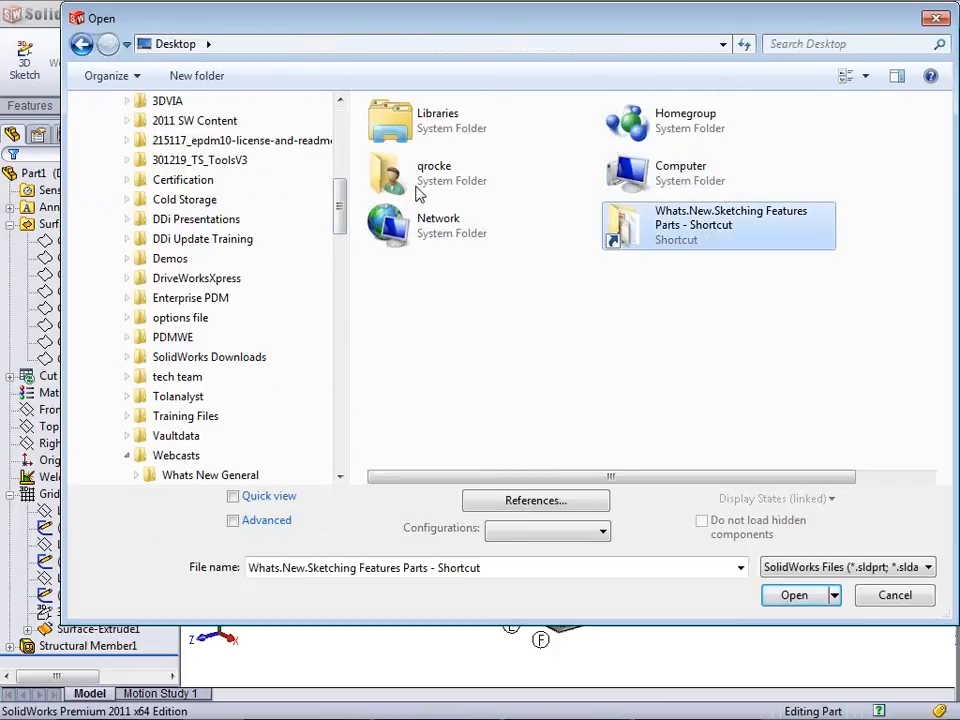
key(Return)
double_click(407, 244)
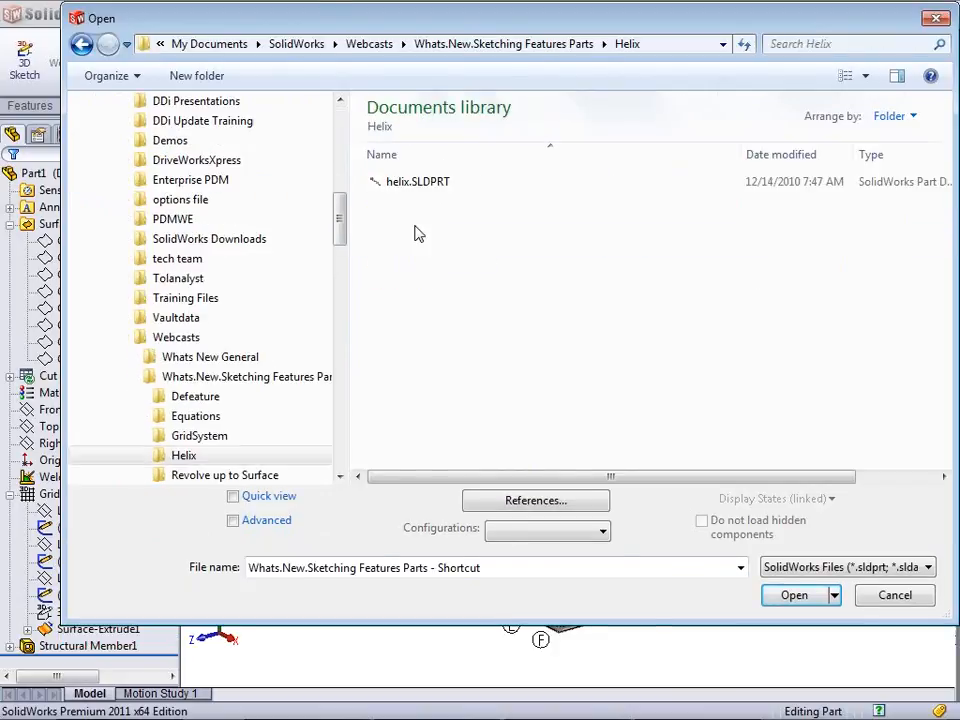
double_click(400, 182)
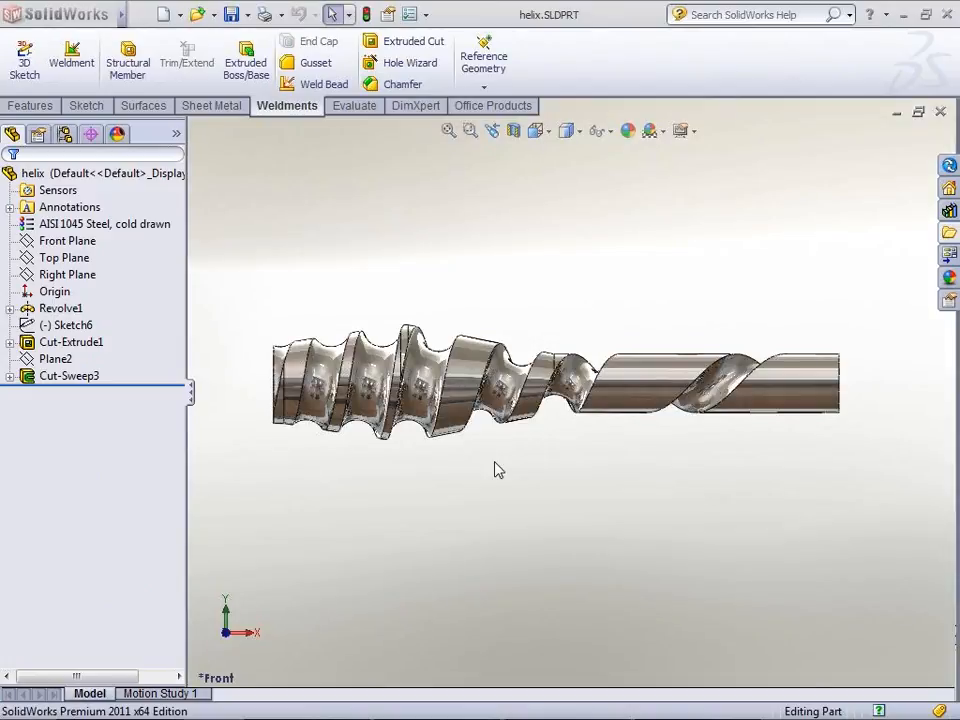
Open the Helix/Spiral1 feature inside Cut-Sweep3 for editing
click(9, 377)
click(76, 411)
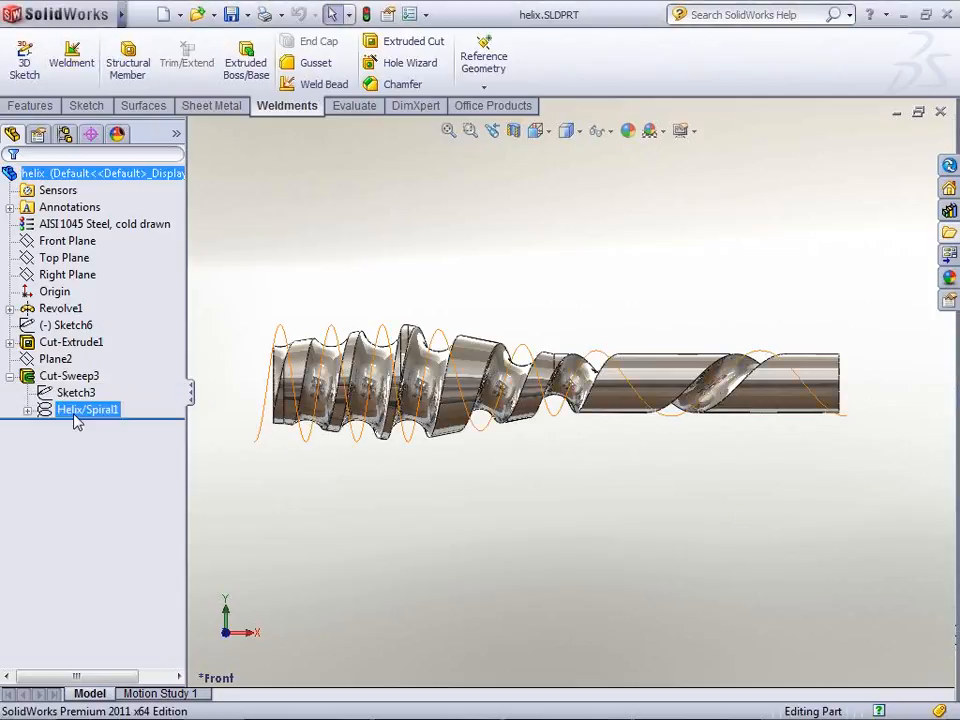
right_click(78, 420)
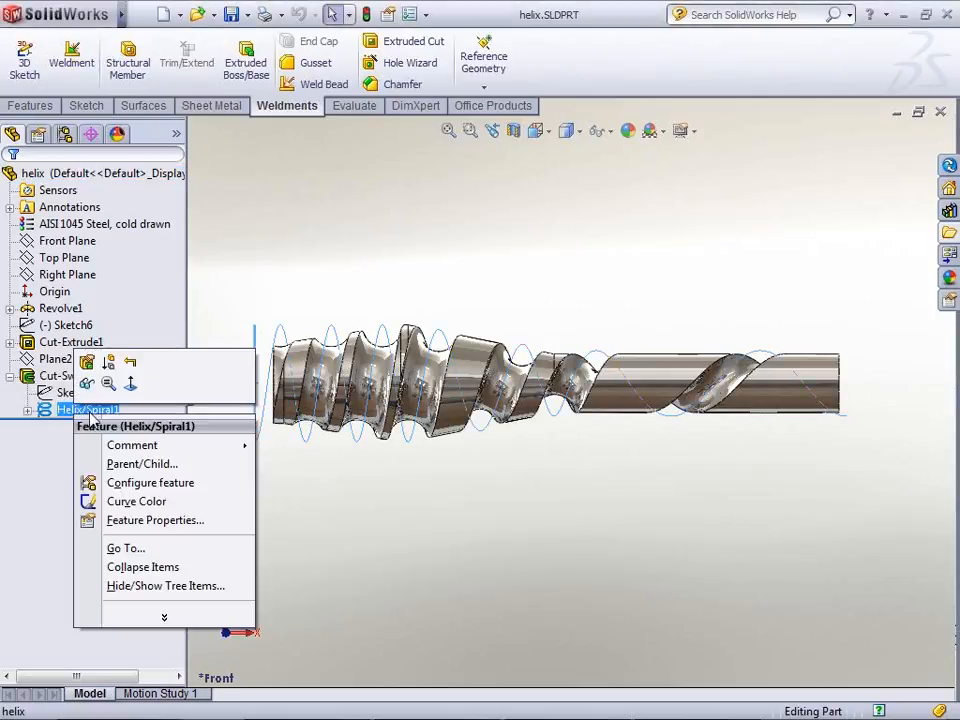
click(87, 364)
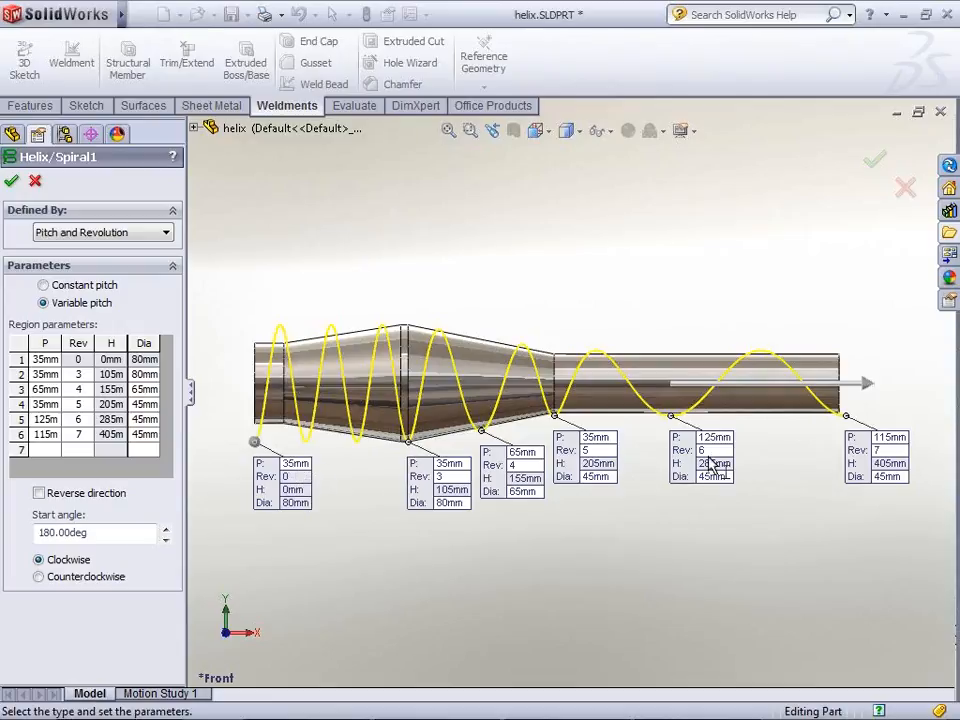
Try the helix with constant pitch while keeping it defined by Pitch and Revolution, and return it to variable pitch
click(892, 439)
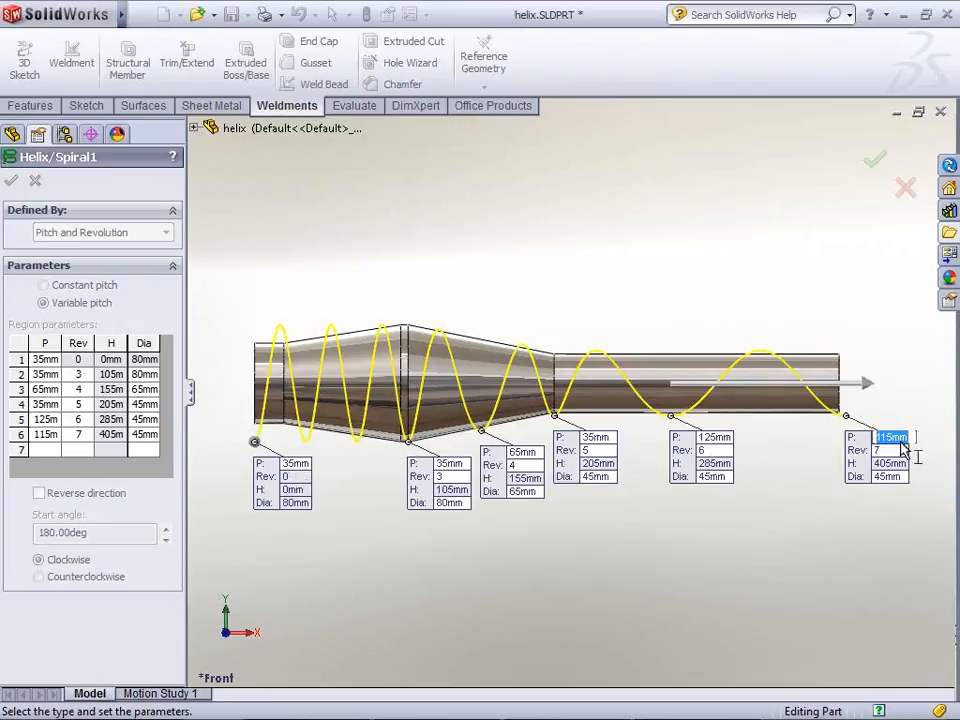
click(406, 558)
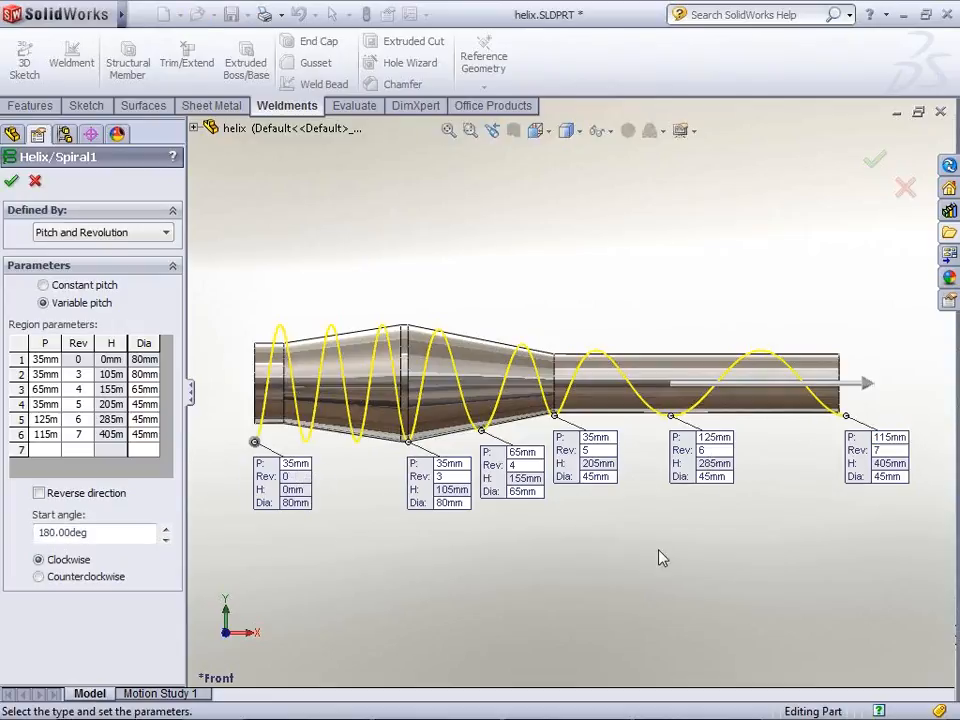
click(44, 286)
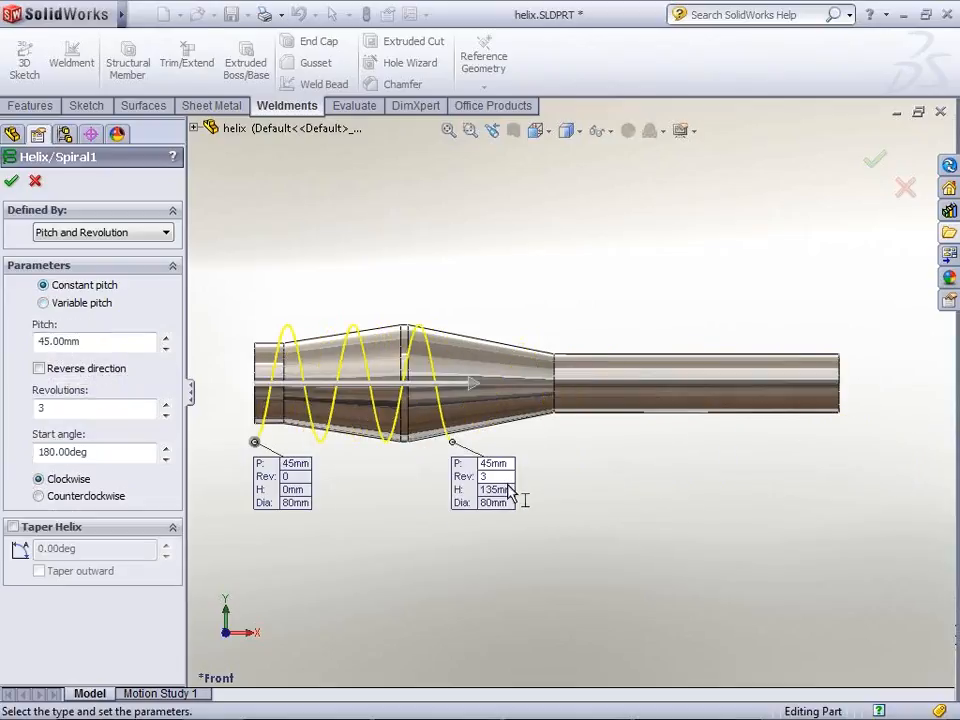
click(43, 302)
click(150, 236)
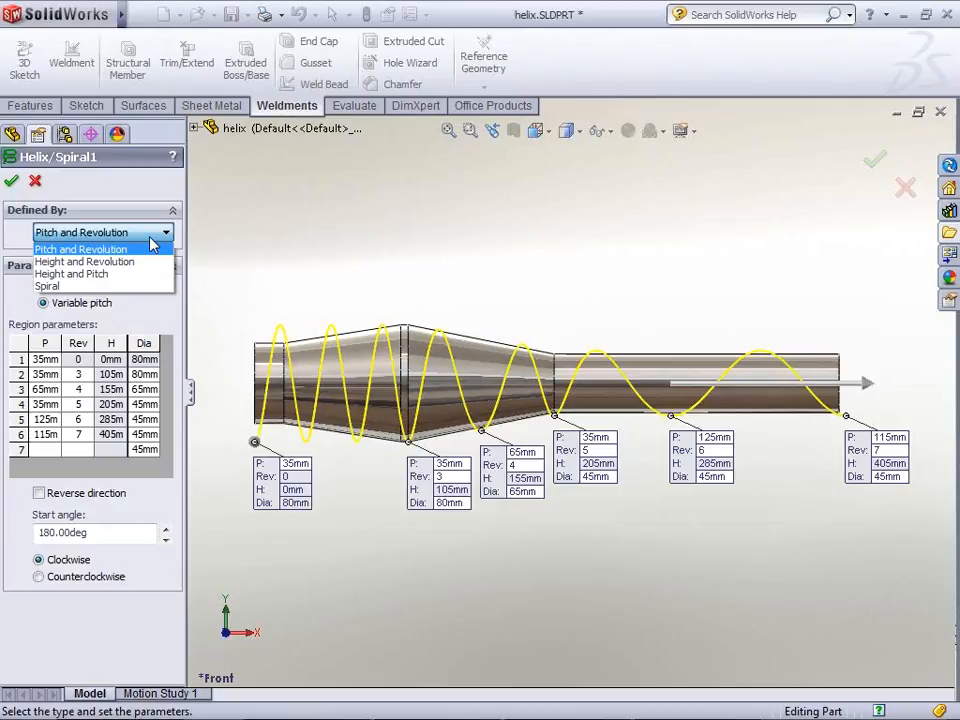
click(220, 254)
click(63, 288)
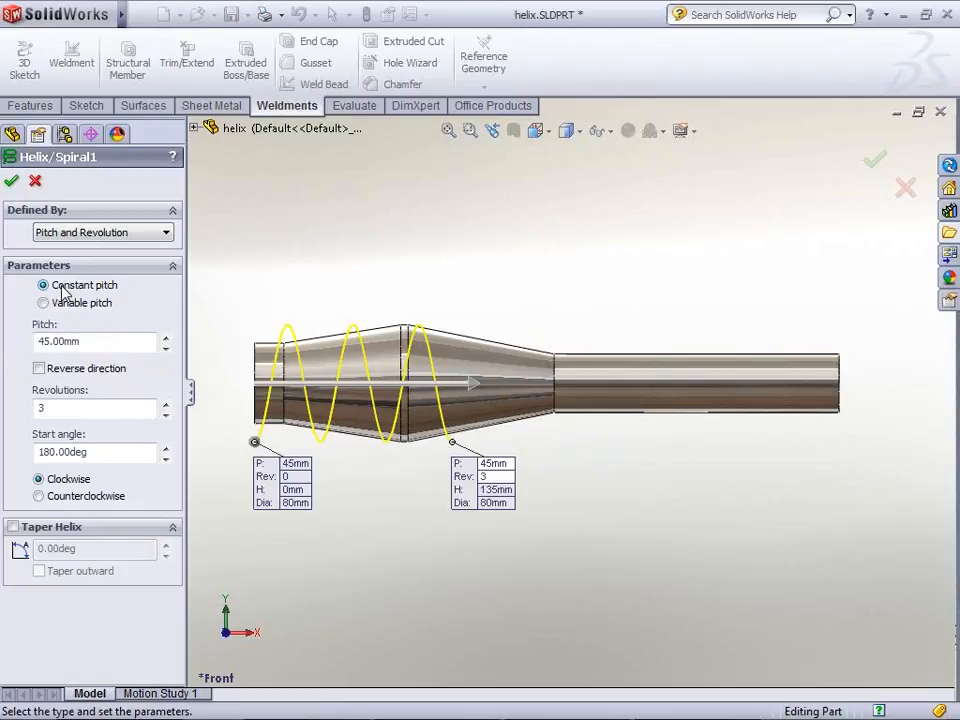
click(55, 230)
click(133, 249)
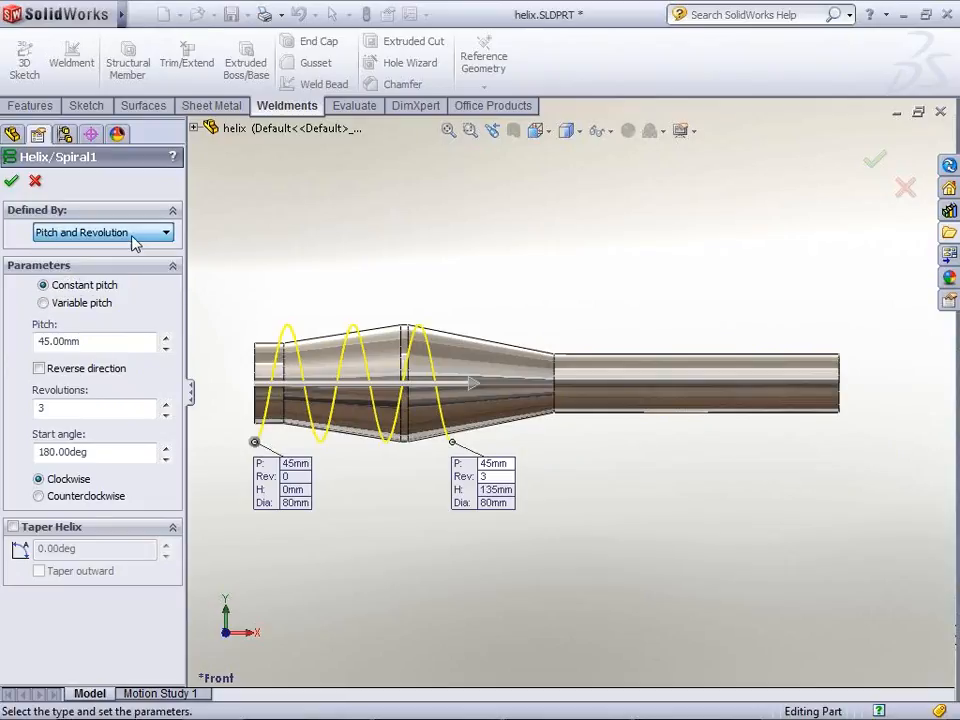
click(45, 303)
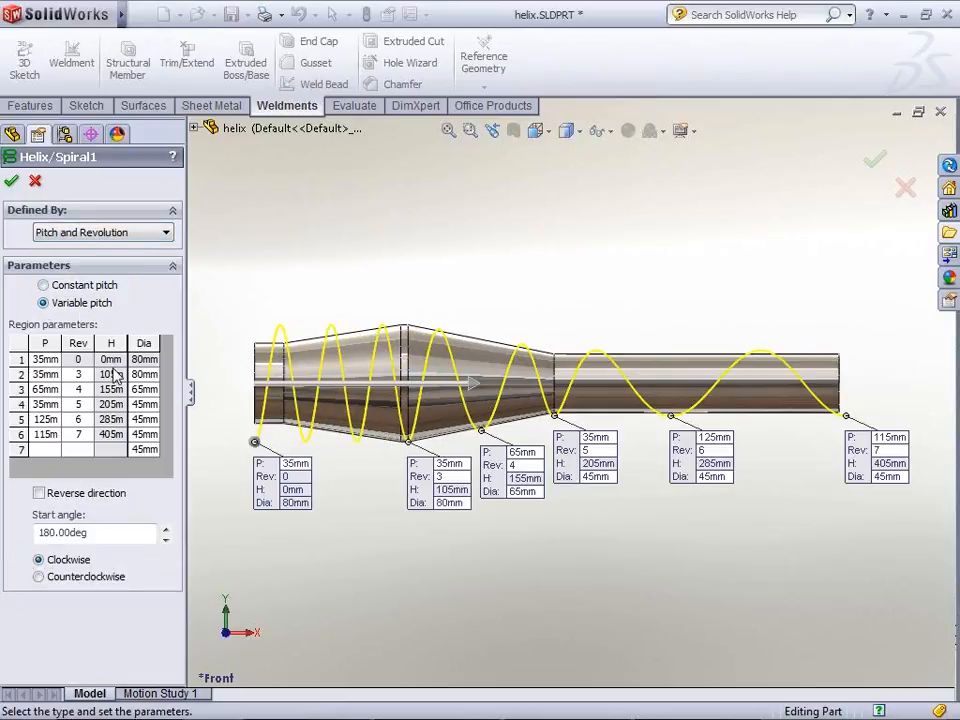
Try defining the variable-pitch helix by Height and Revolution, and switch it back to Pitch and Revolution
click(118, 233)
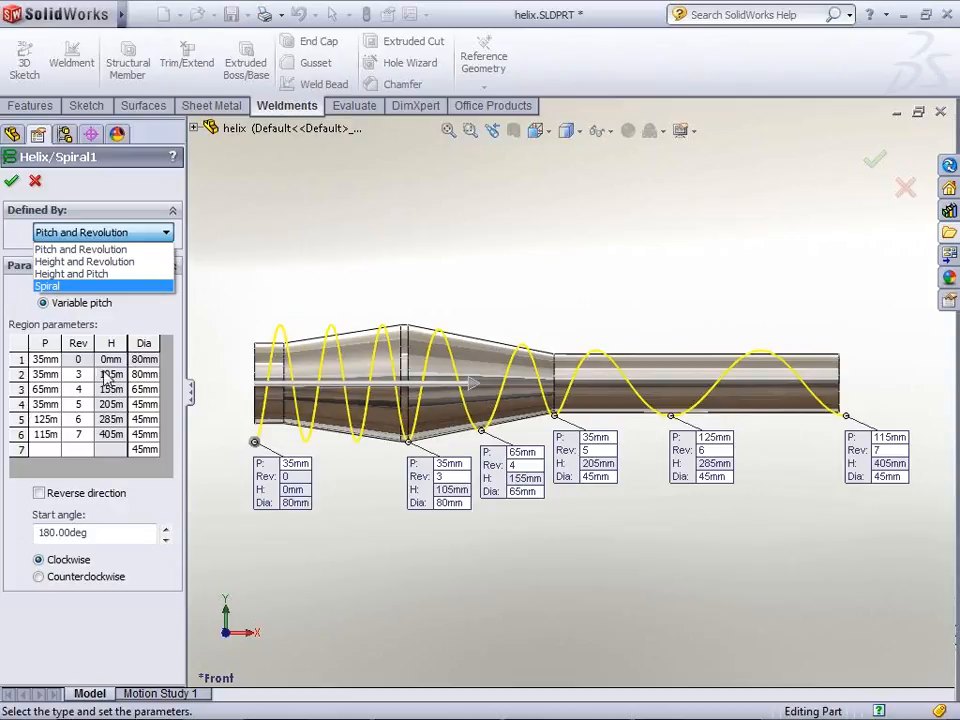
click(117, 263)
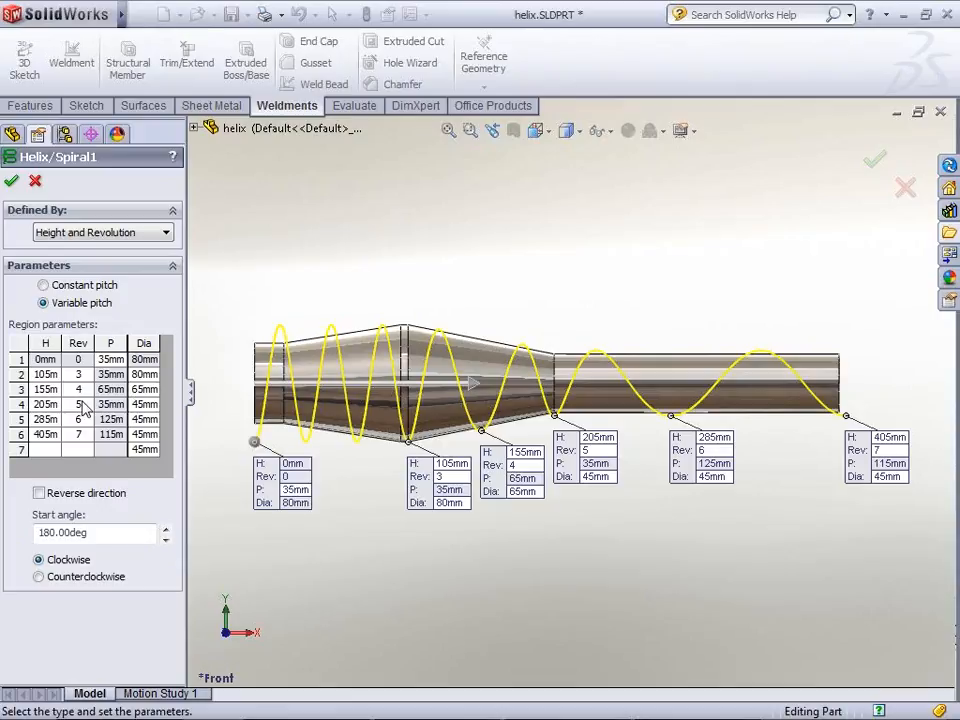
click(139, 234)
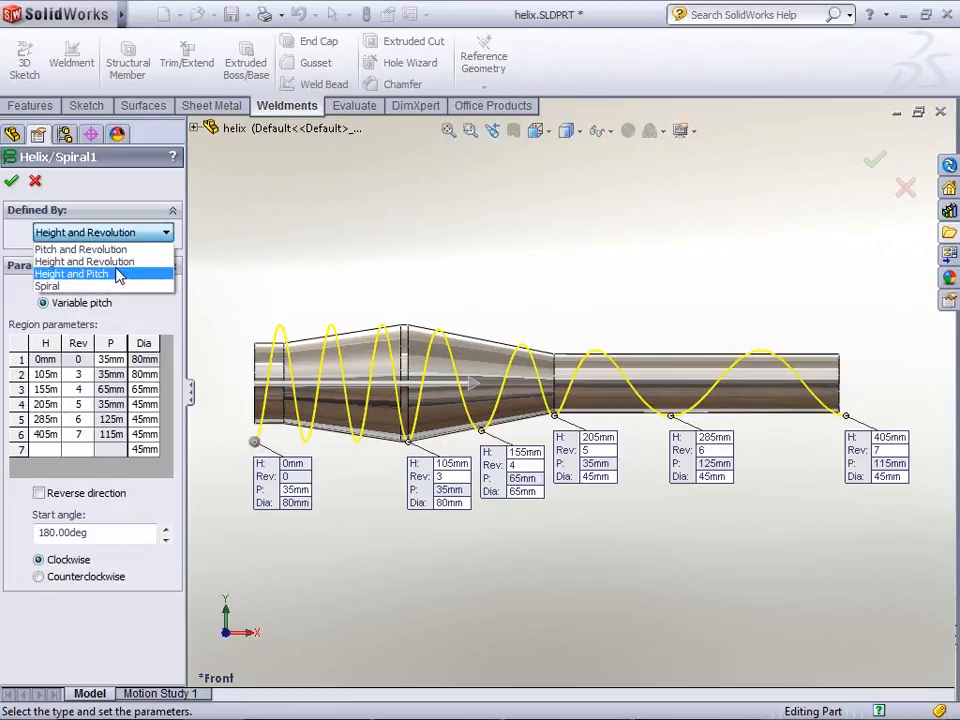
click(137, 249)
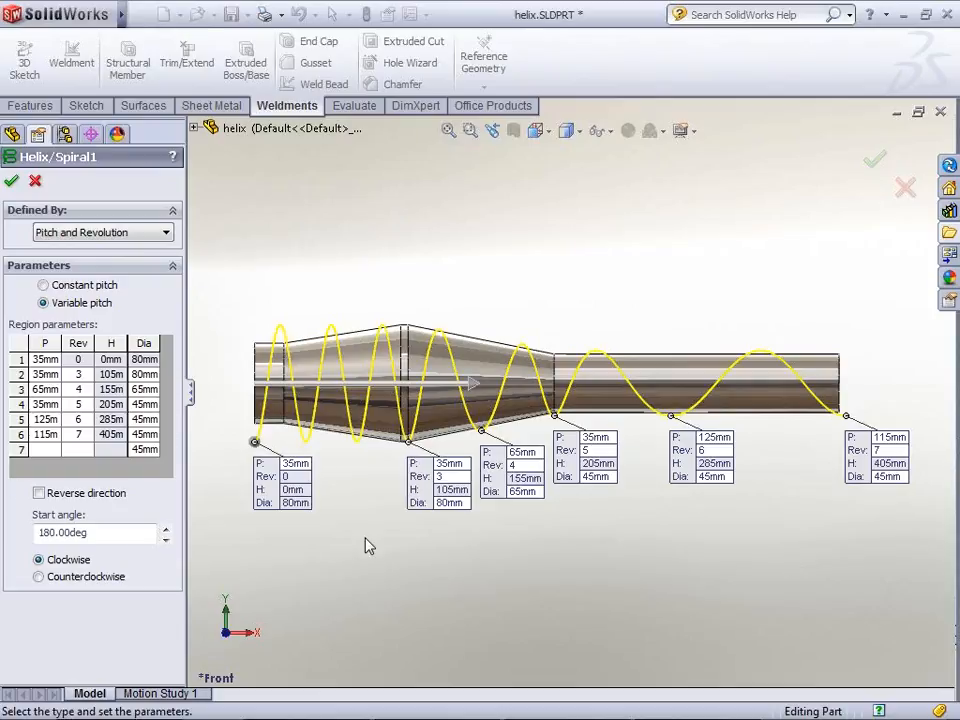
Accept the helix definition and orbit the part to inspect its helical cut at an angle
click(10, 182)
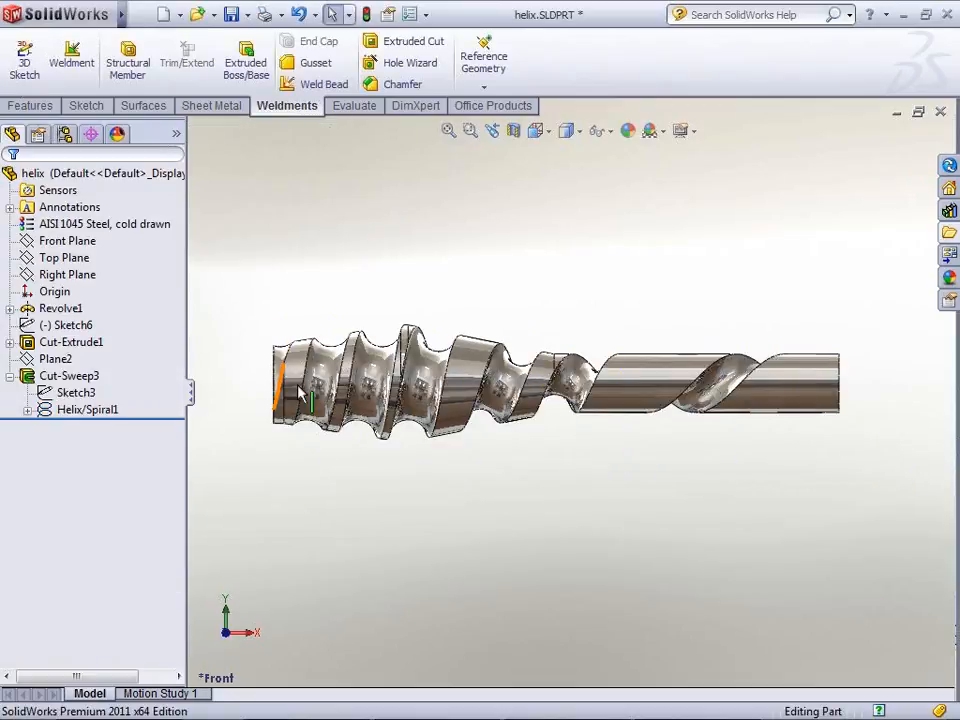
middle_drag(352, 408, 397, 589)
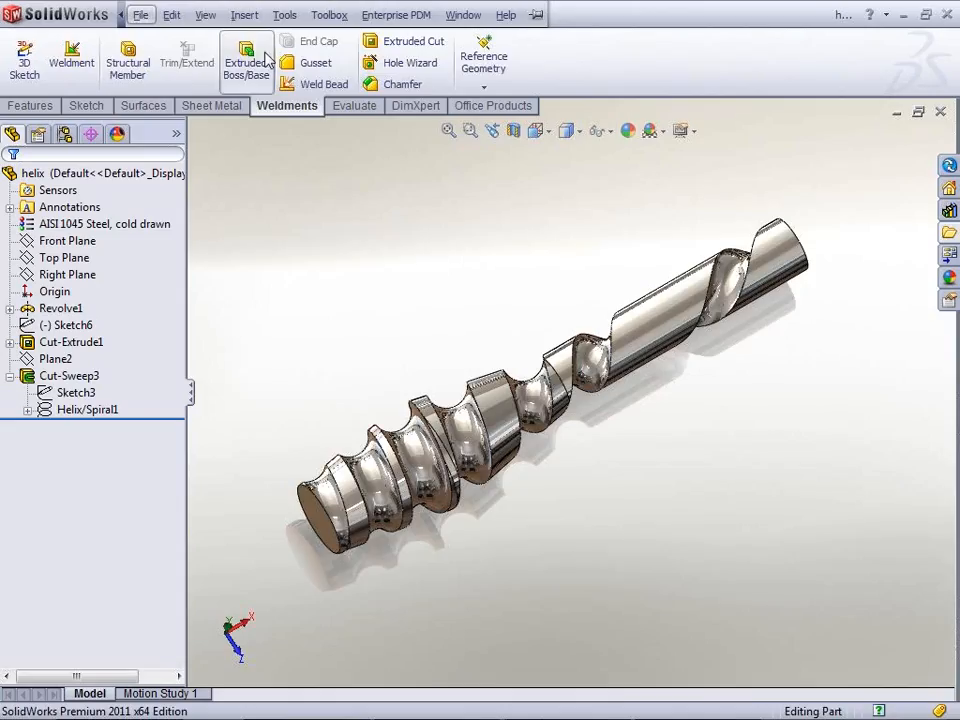
click(200, 18)
mouse_move(168, 16)
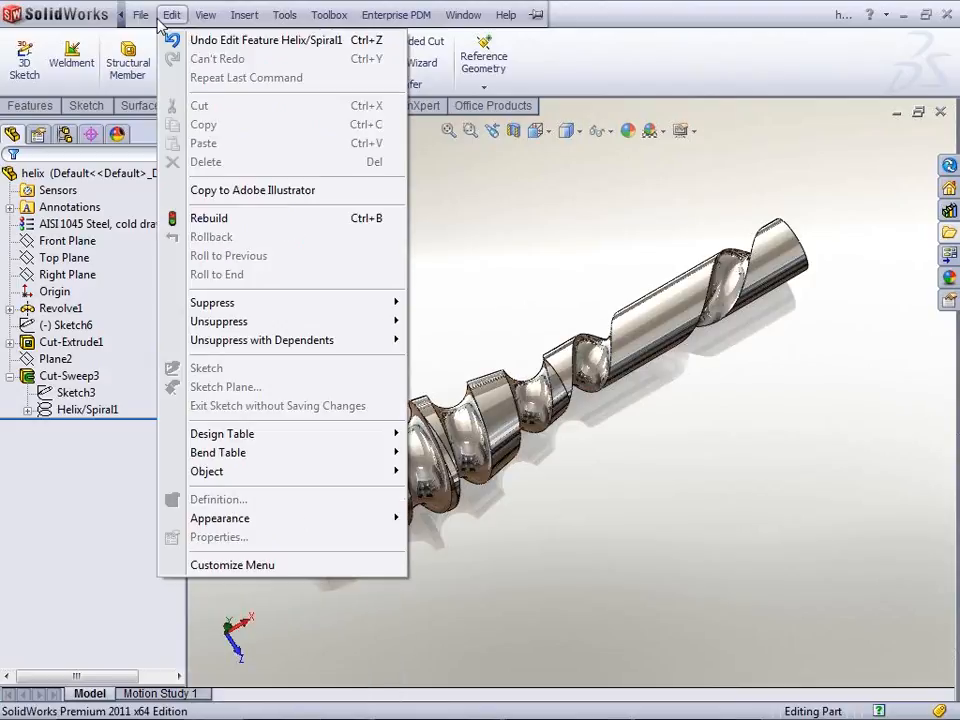
click(957, 90)
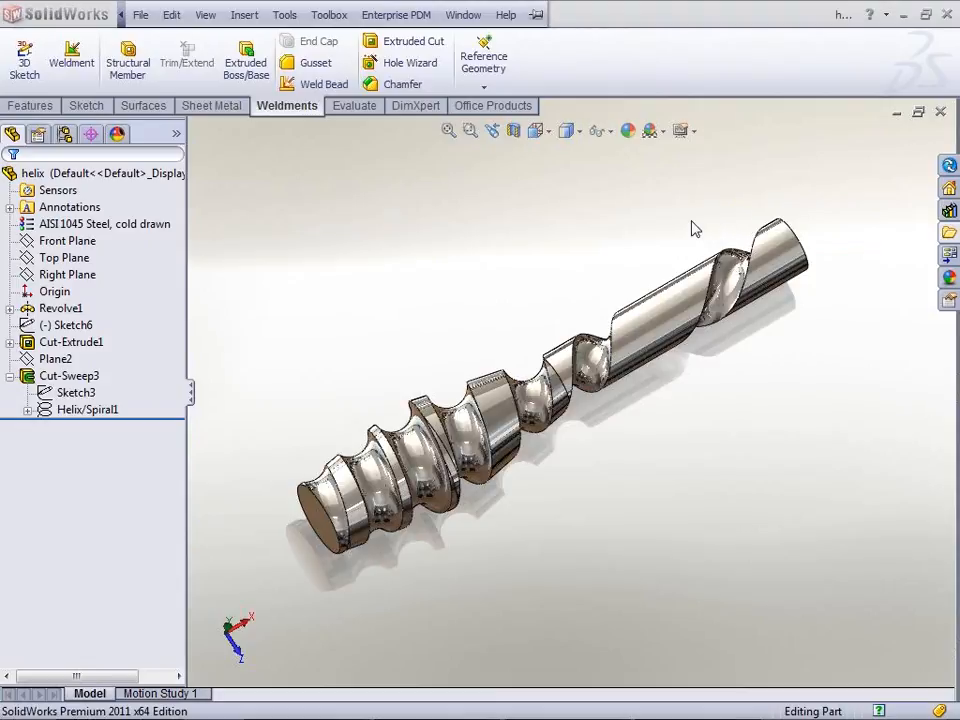
Open the Revolve.SLDPRT part from the Revolve up to Surface folder
click(145, 17)
click(180, 58)
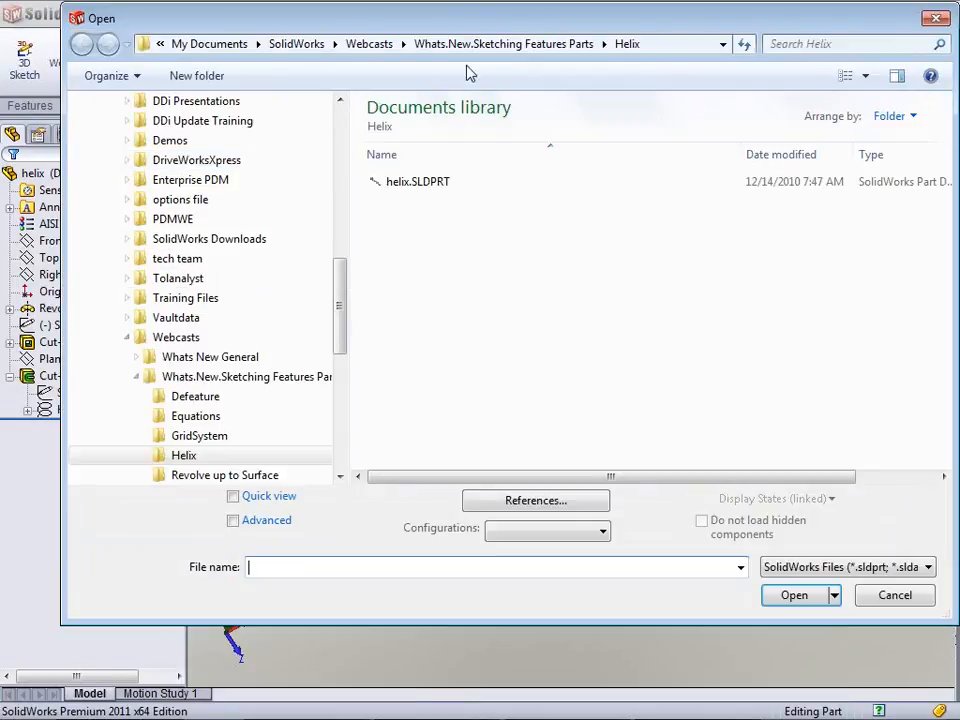
click(497, 44)
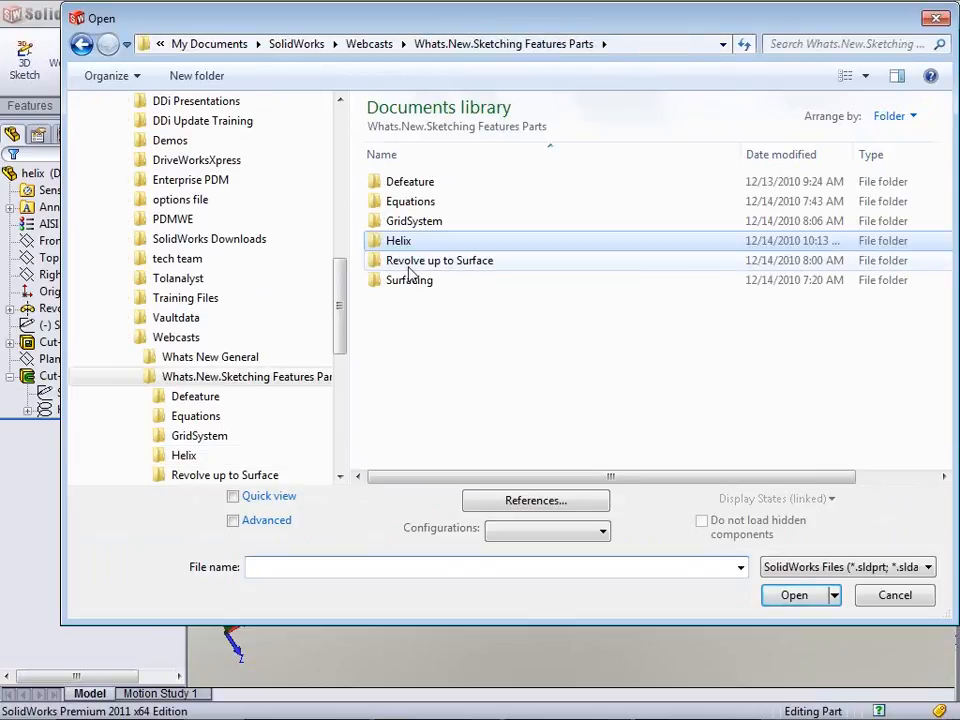
double_click(410, 262)
double_click(412, 188)
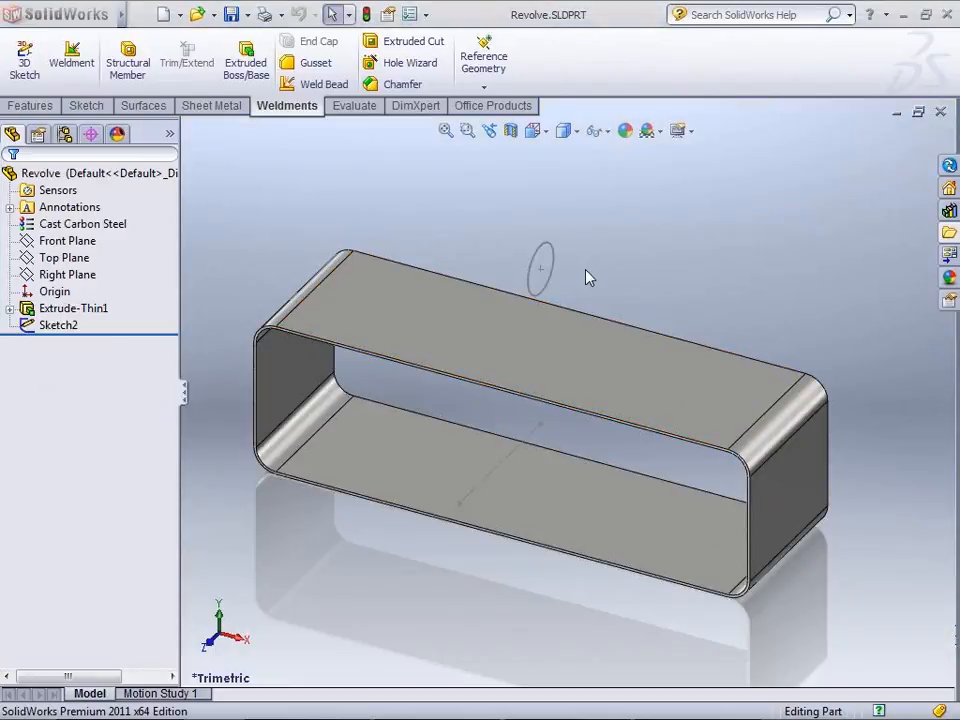
Start a Revolved Boss/Base from the circle in Sketch2, using the sketch's centerline as the axis of revolution
double_click(523, 447)
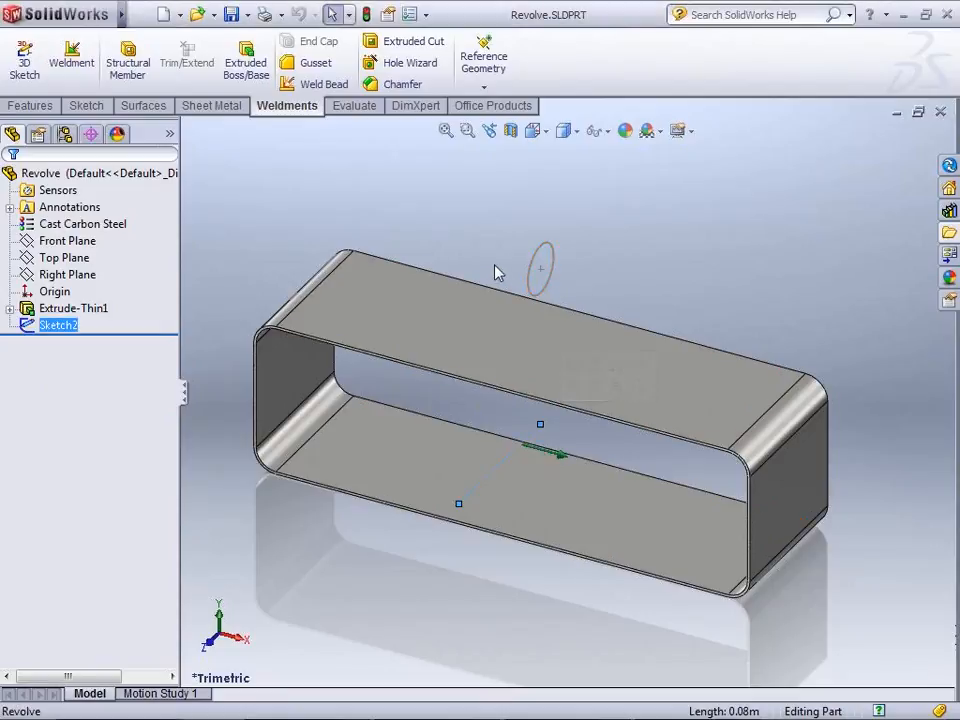
mouse_move(505, 434)
middle_down()
mouse_move(506, 416)
mouse_move(565, 368)
middle_up()
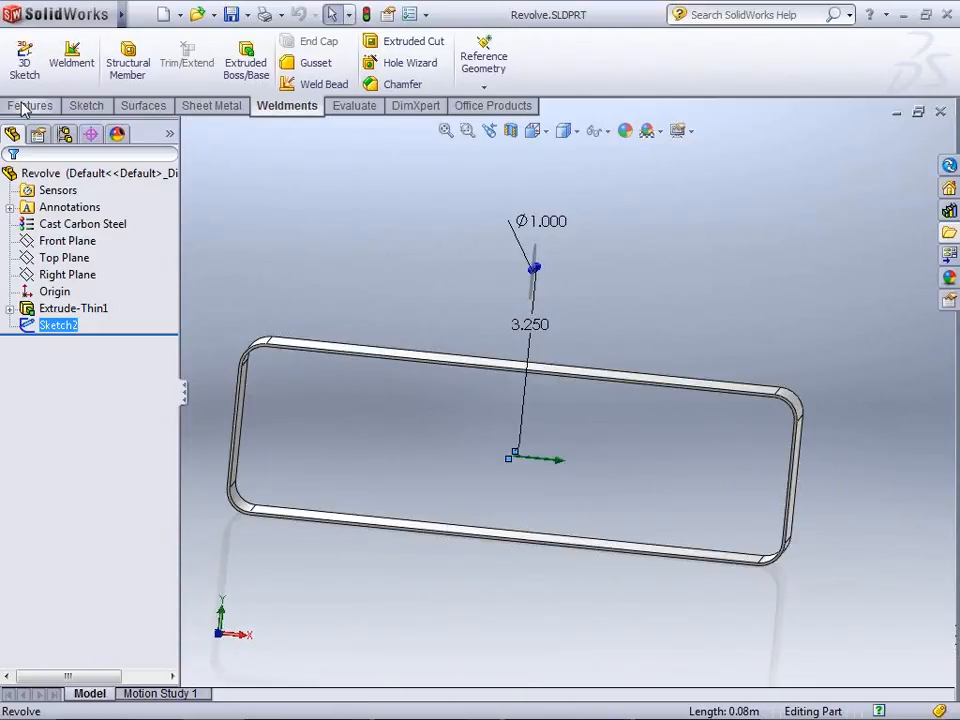
click(24, 106)
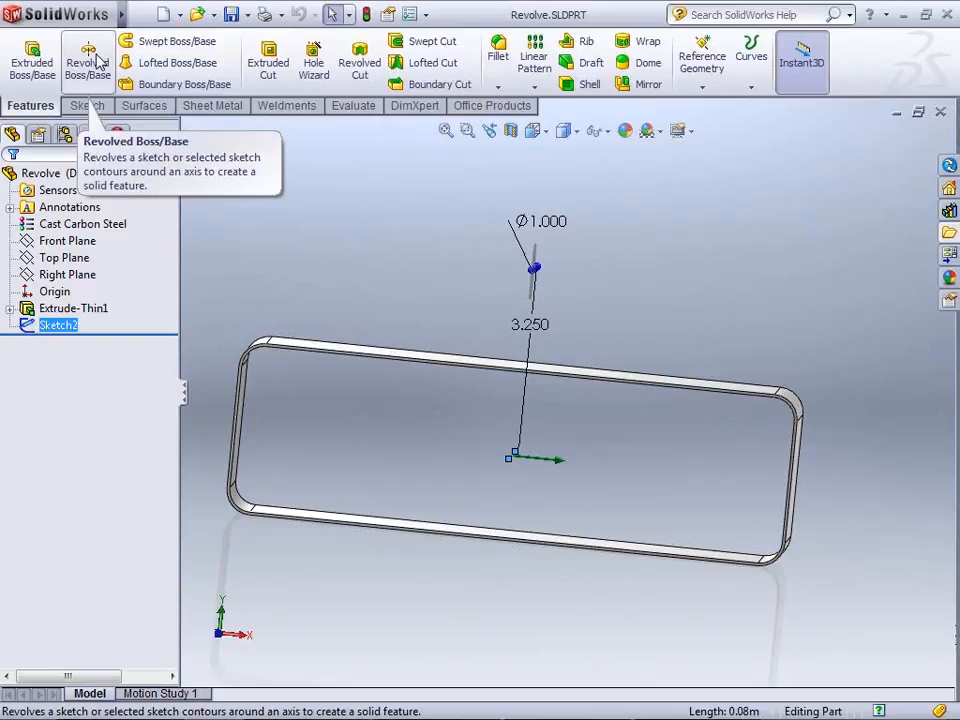
click(88, 62)
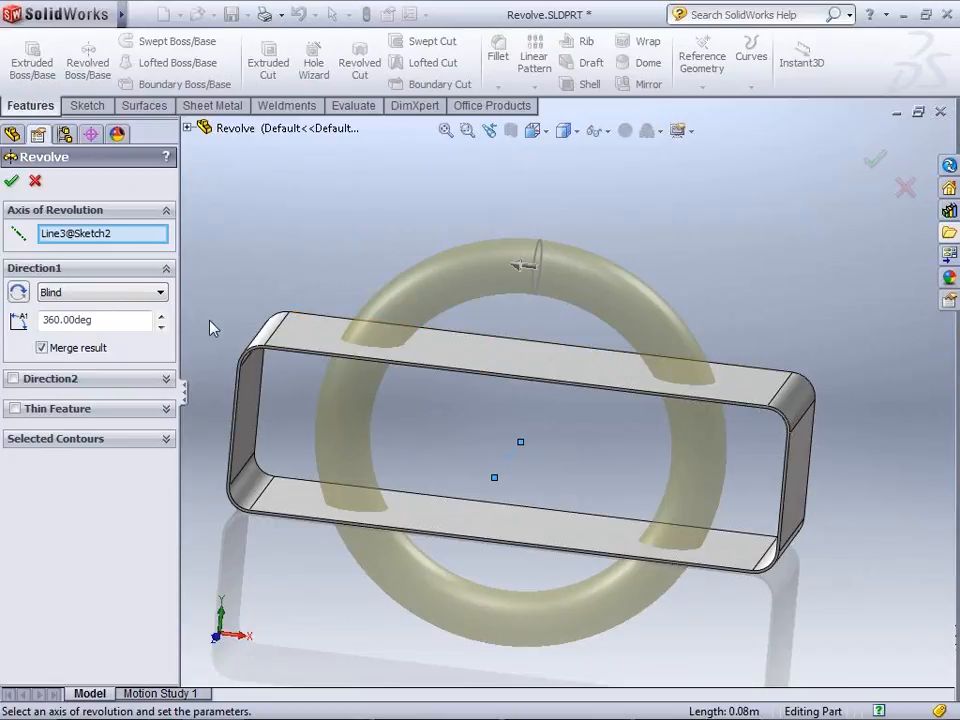
Review the Direction1 end conditions and try a Blind revolve angle of 85 degrees
click(92, 293)
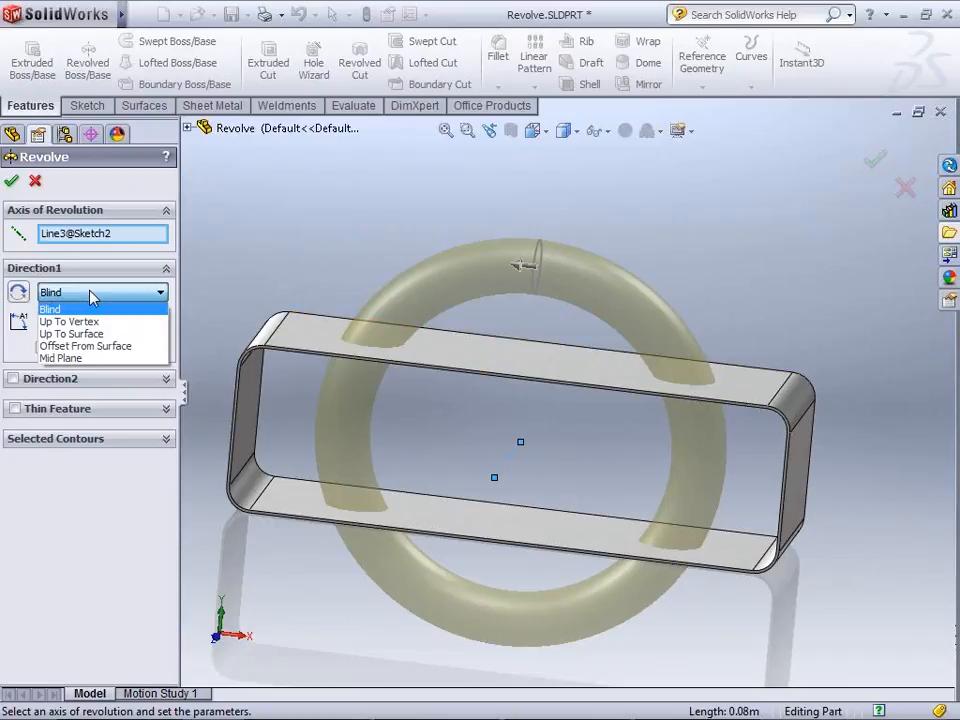
click(92, 294)
drag(122, 322, 4, 333)
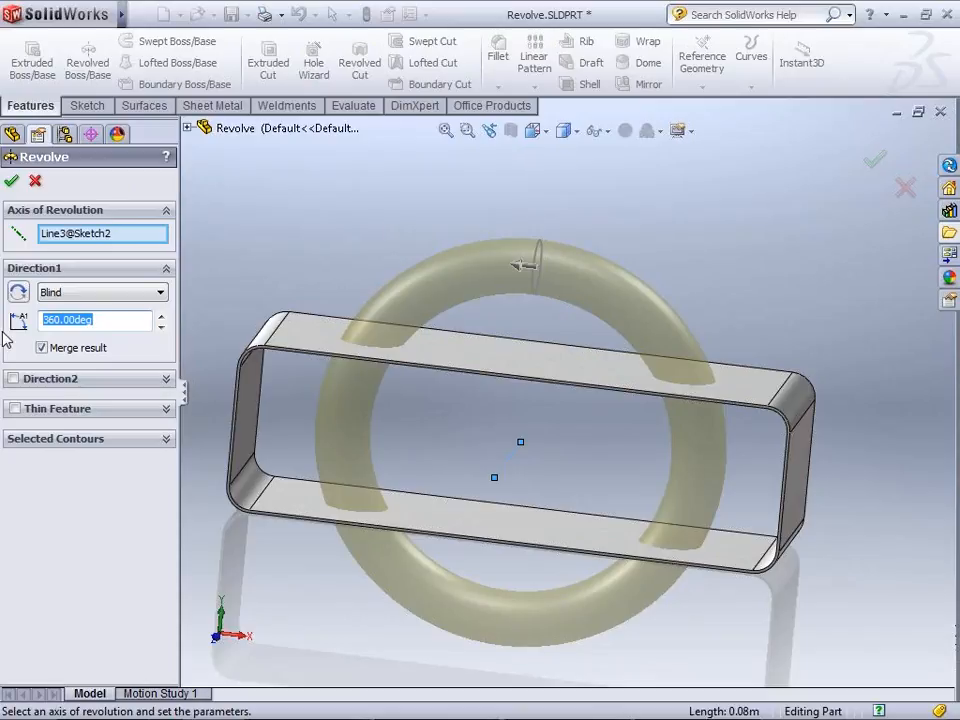
text(85)
key(Return)
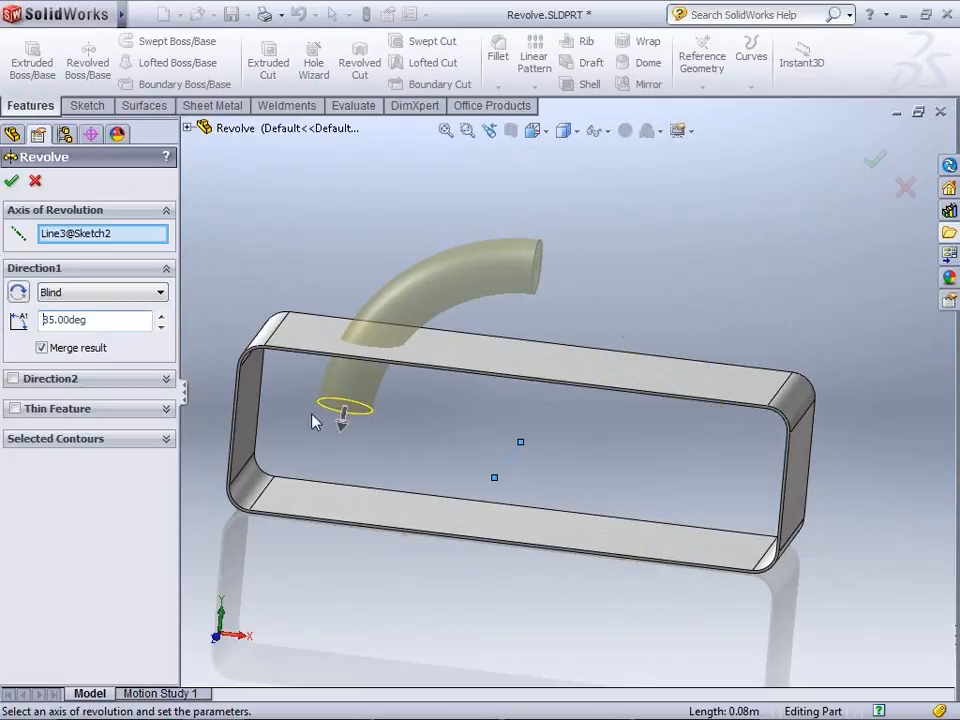
Try adjusting the Blind revolve angle in the preview to 64, 62 and 87 degrees to match the frame's top wall
mouse_move(343, 423)
mouse_down()
mouse_move(354, 439)
mouse_move(347, 375)
mouse_move(358, 344)
mouse_move(368, 352)
mouse_up()
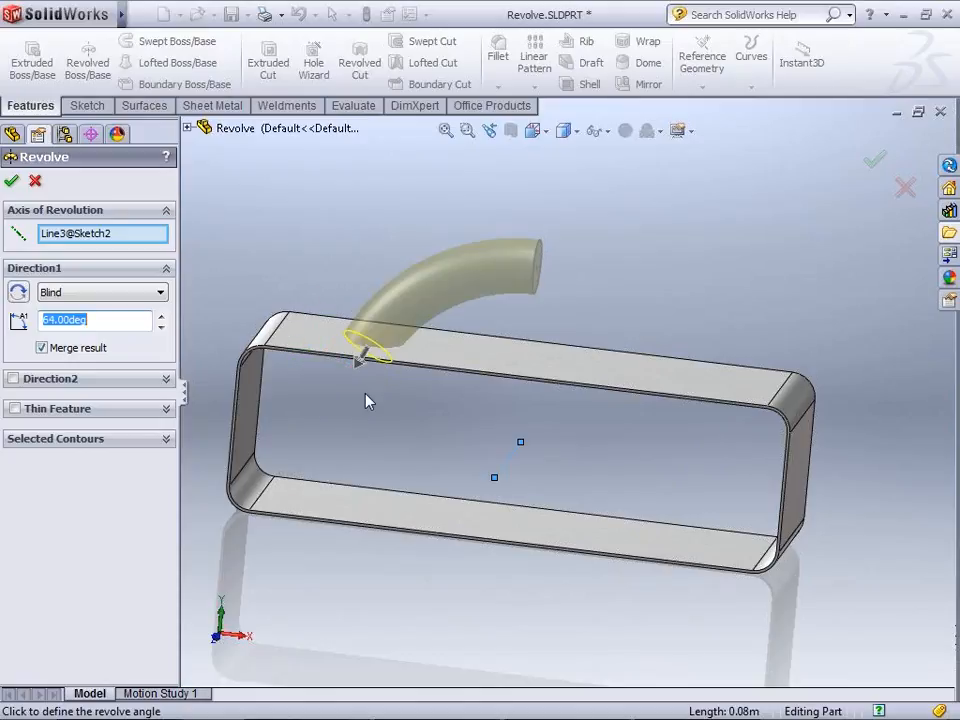
middle_drag(365, 394, 368, 358)
scroll(370, 347, down, 4)
drag(386, 370, 410, 352)
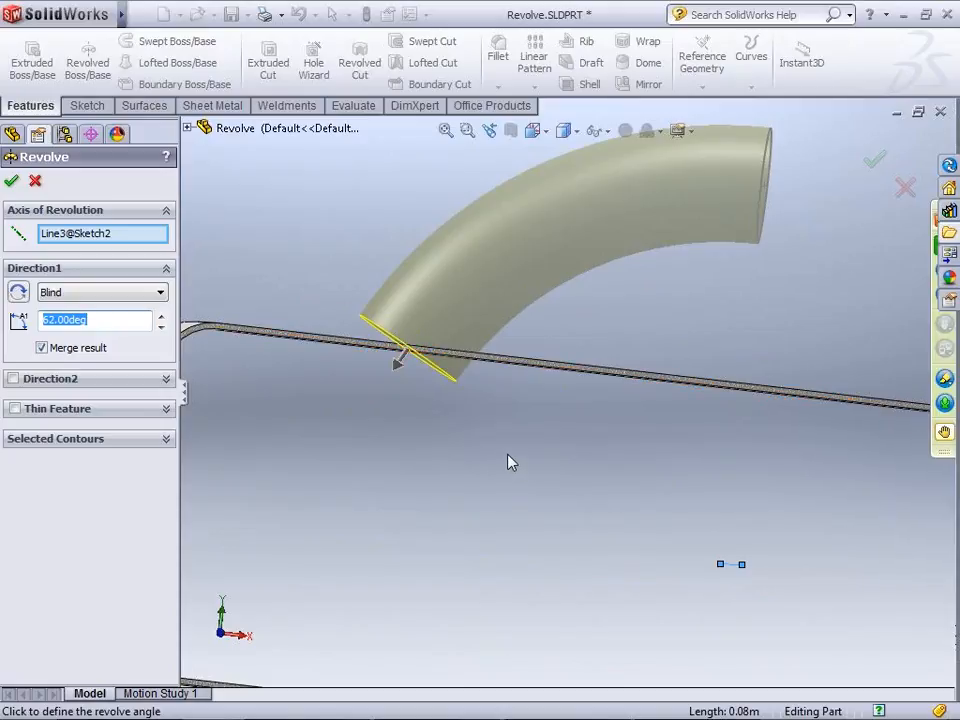
drag(397, 364, 407, 479)
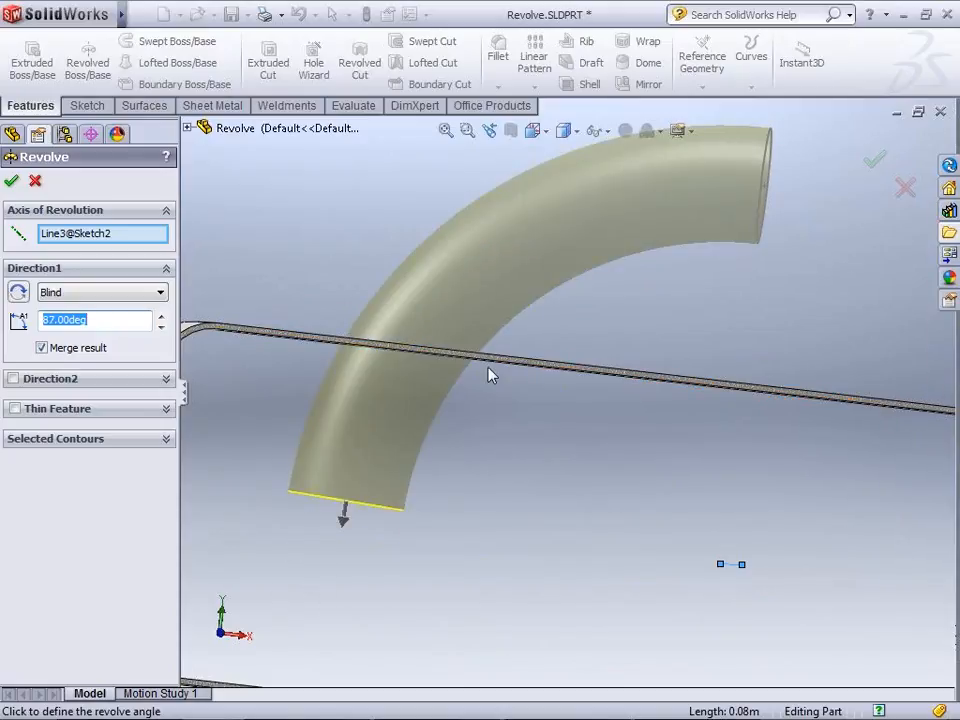
Set Direction1 to Up To Surface, trying the underside of the top wall before choosing its outer top face
middle_drag(489, 450, 490, 413)
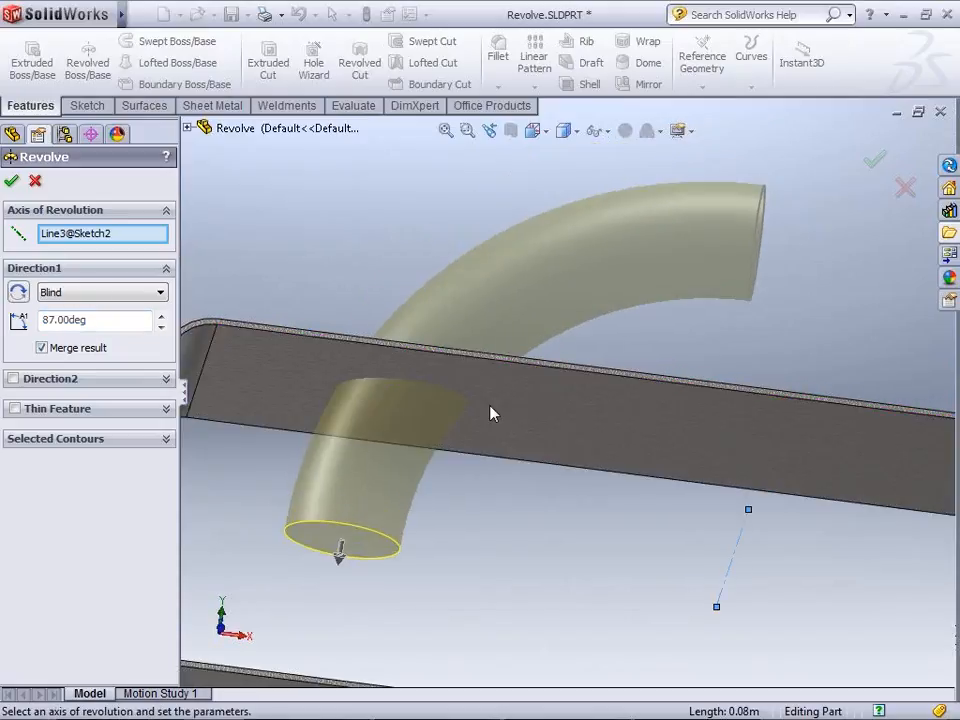
click(490, 412)
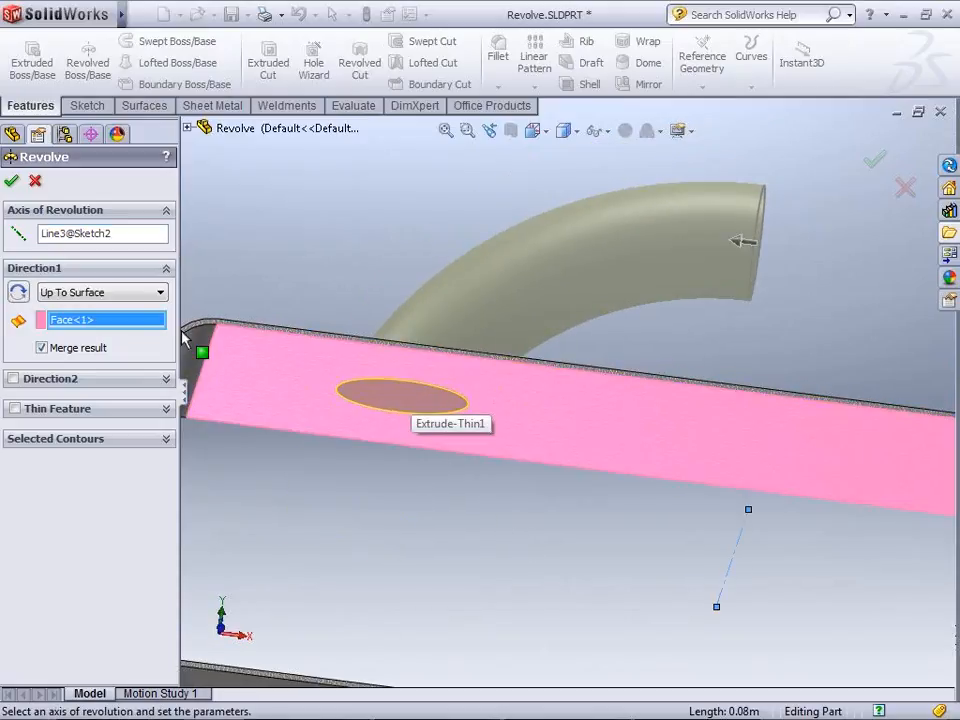
middle_drag(333, 370, 497, 465)
click(499, 543)
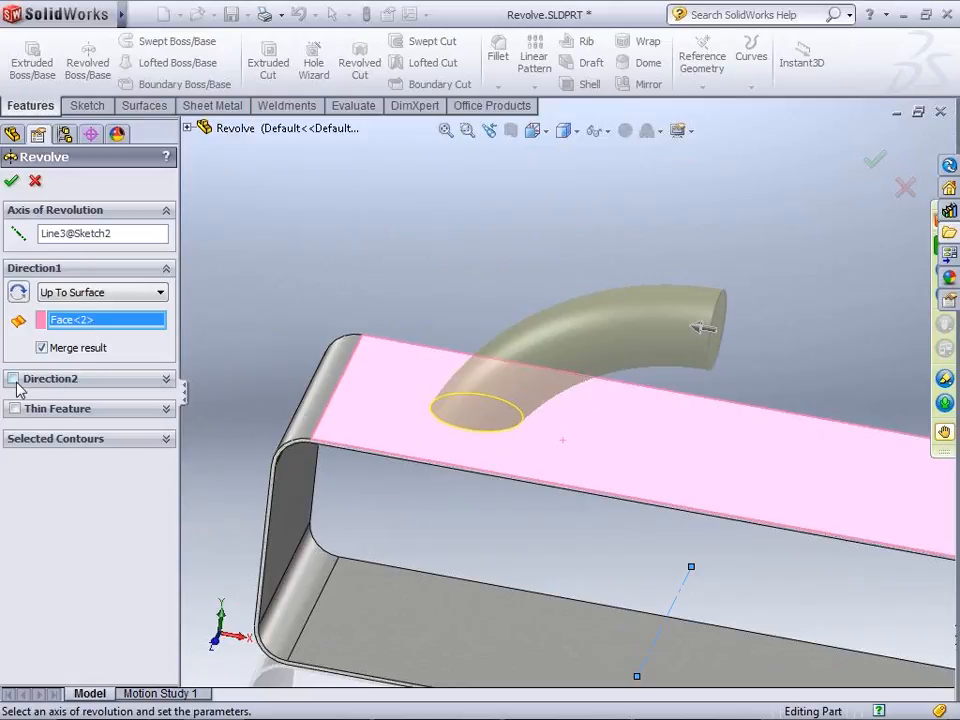
Try ending the revolve Up To Vertex at the frame's lower front corner, and return it to Up To Surface on the outer top face
click(94, 292)
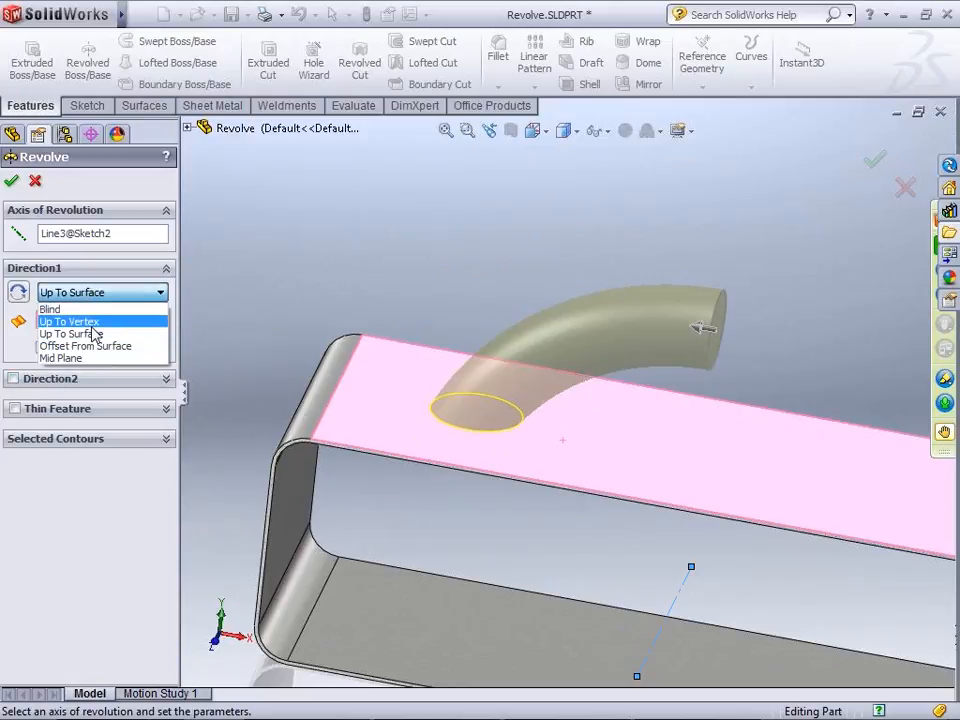
click(90, 322)
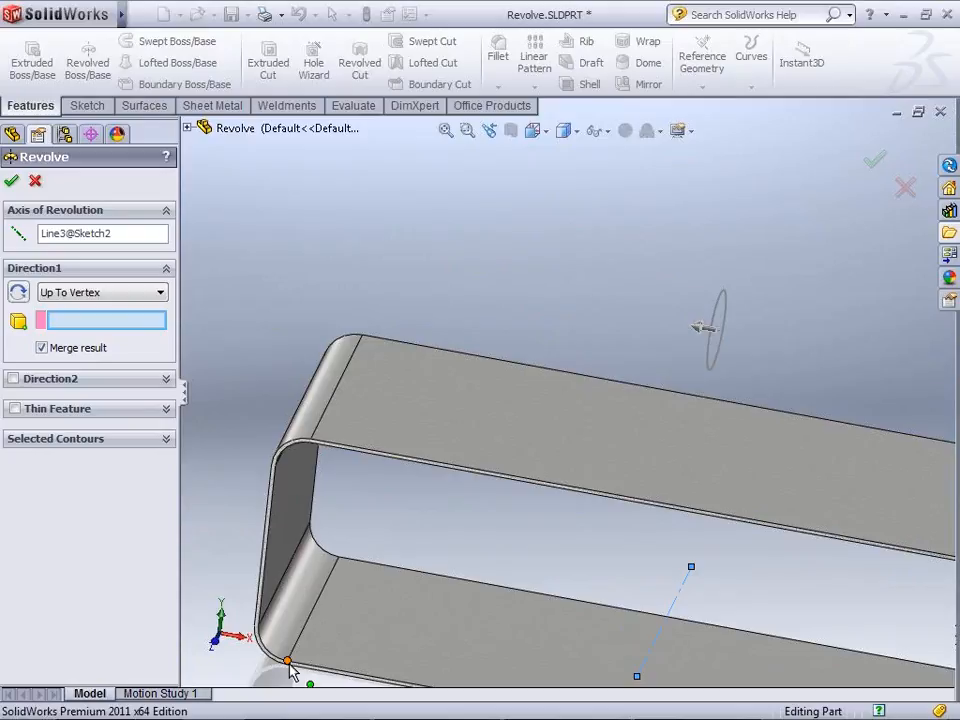
click(288, 663)
middle_drag(499, 615, 512, 567)
click(136, 295)
click(111, 334)
middle_drag(621, 476, 560, 480)
click(468, 395)
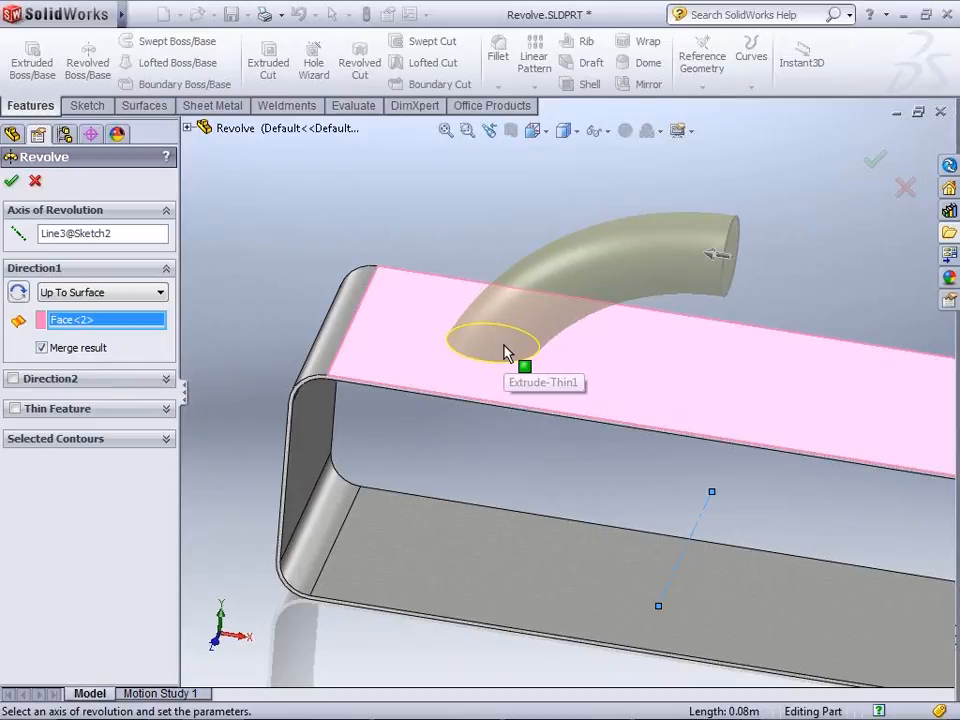
Enable Direction2 of the revolve with Offset From Surface, referenced to the frame's outer top face
scroll(505, 371, up, 3)
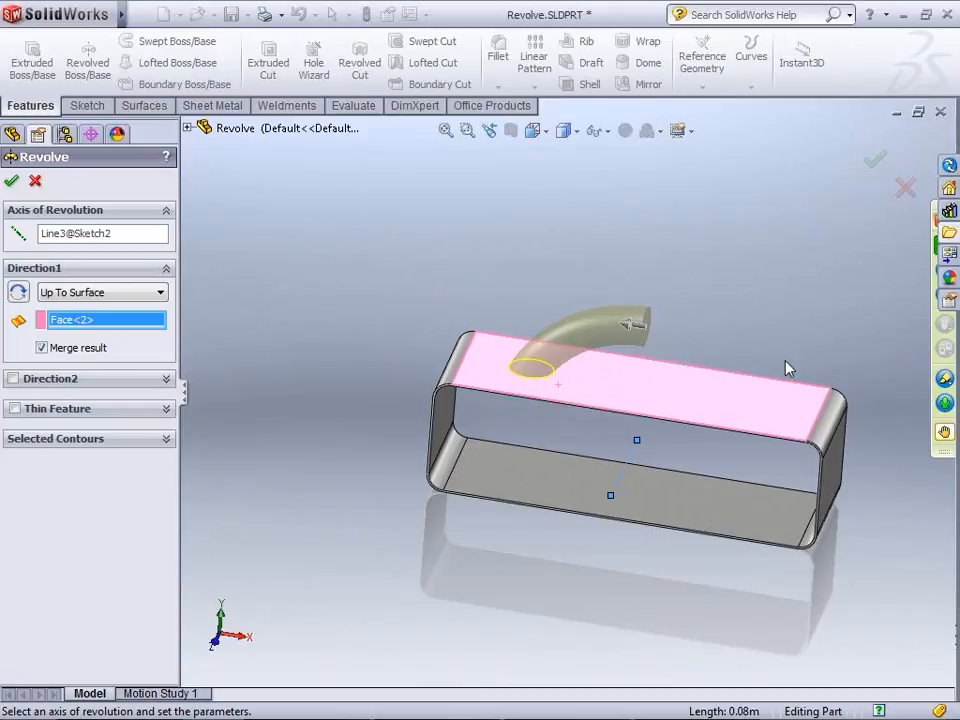
key(f)
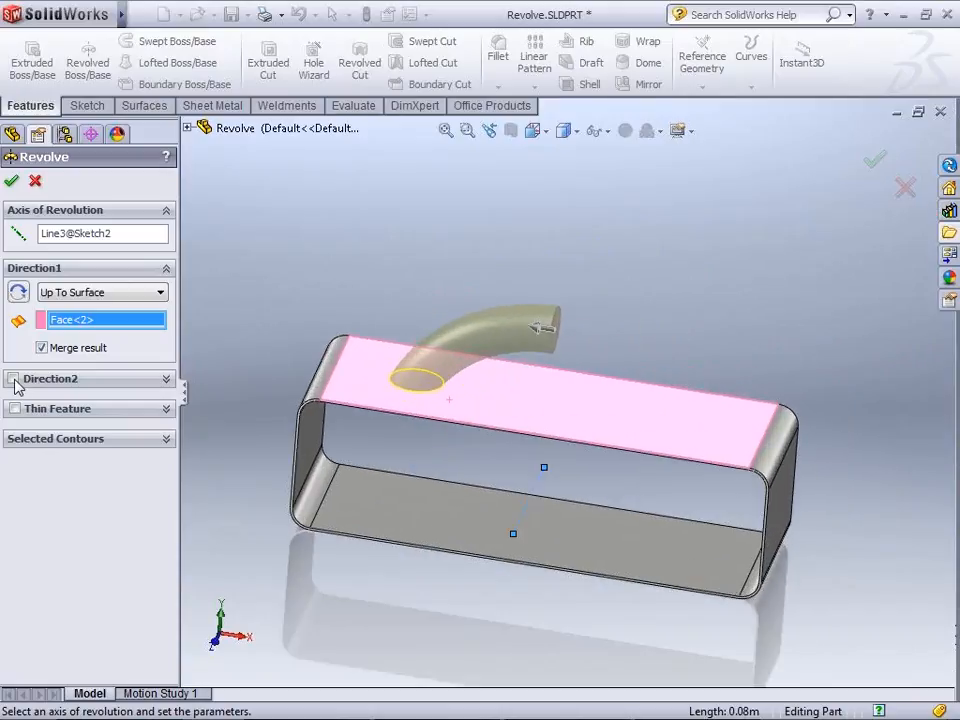
click(13, 379)
click(80, 402)
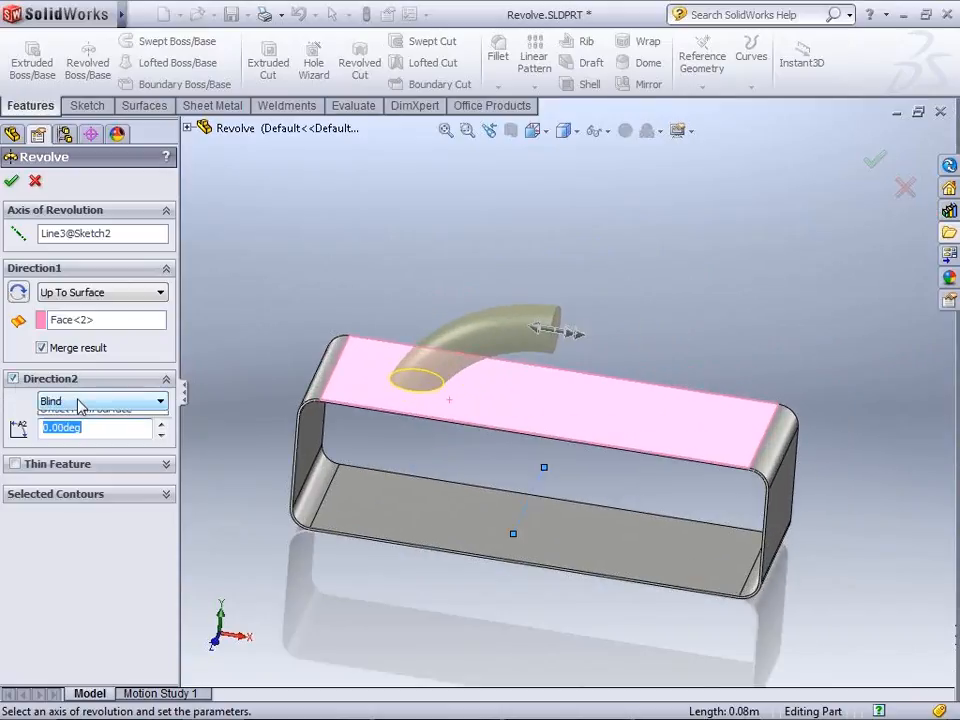
click(90, 454)
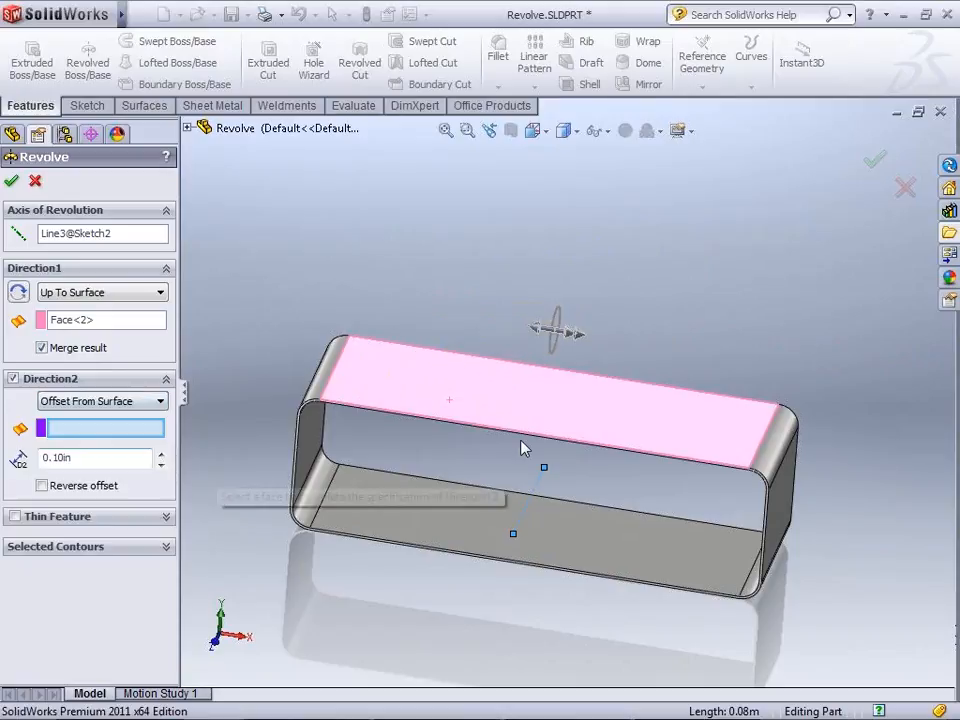
click(647, 422)
middle_drag(634, 471, 637, 402)
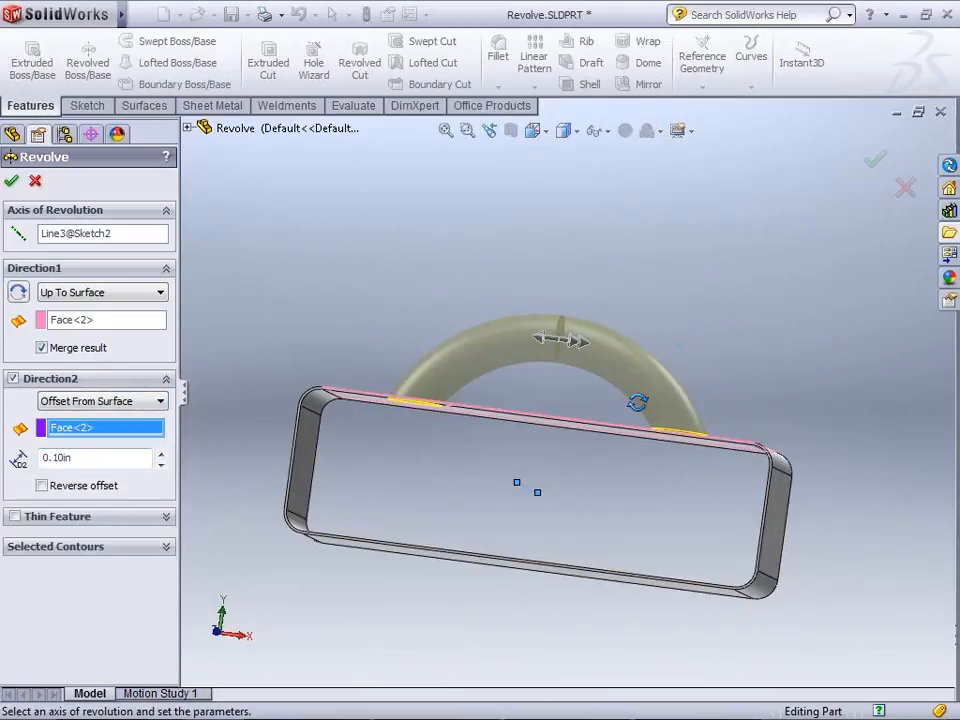
Set the Direction2 surface offset to 0.70 in and accept the revolve feature
click(160, 453)
click(160, 453)
click(160, 453)
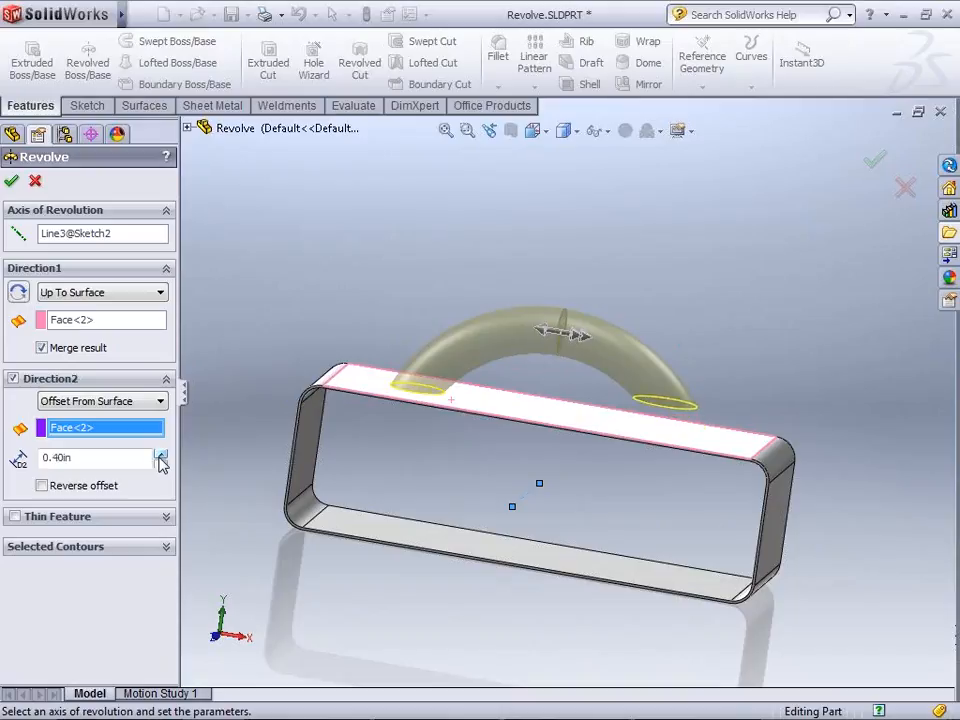
click(160, 455)
click(160, 455)
click(160, 455)
middle_drag(645, 469, 649, 508)
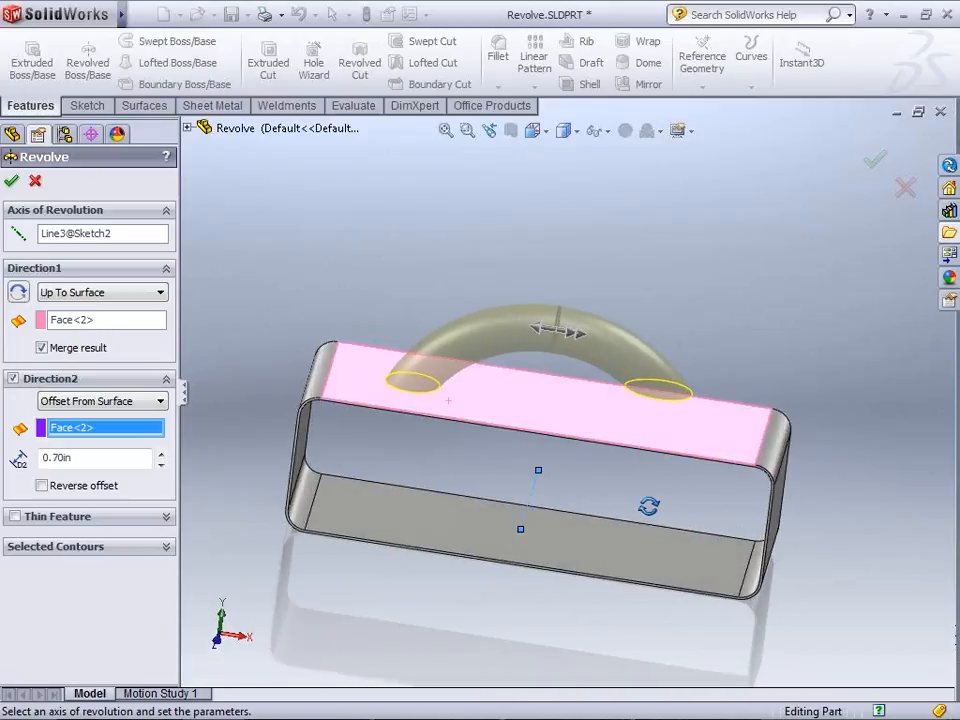
scroll(640, 400, down, 1)
scroll(640, 405, down, 2)
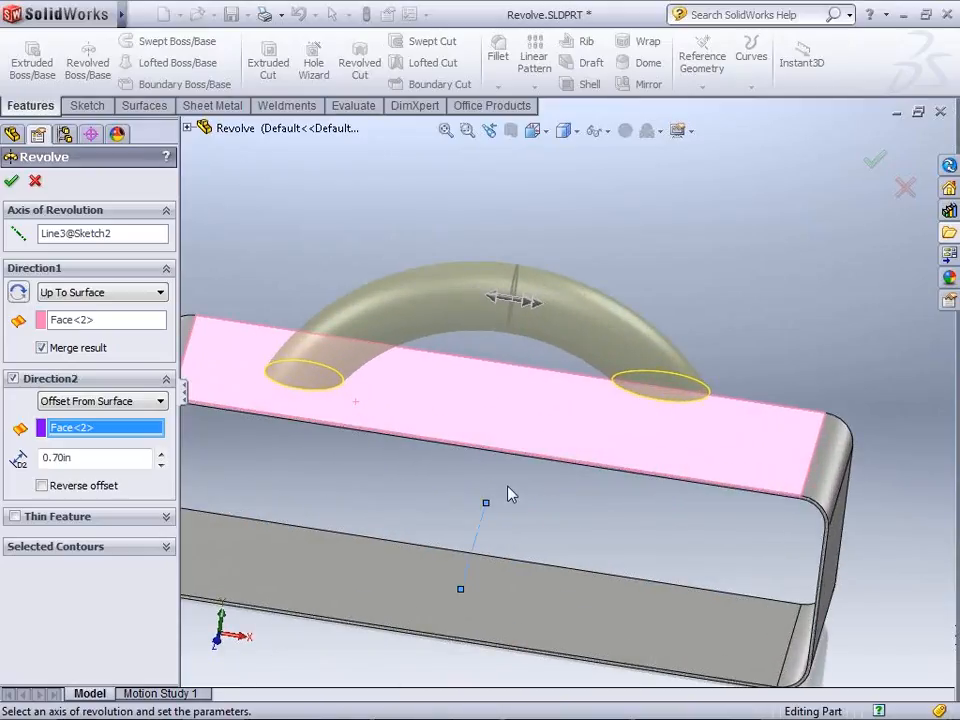
middle_drag(508, 487, 525, 440)
click(10, 185)
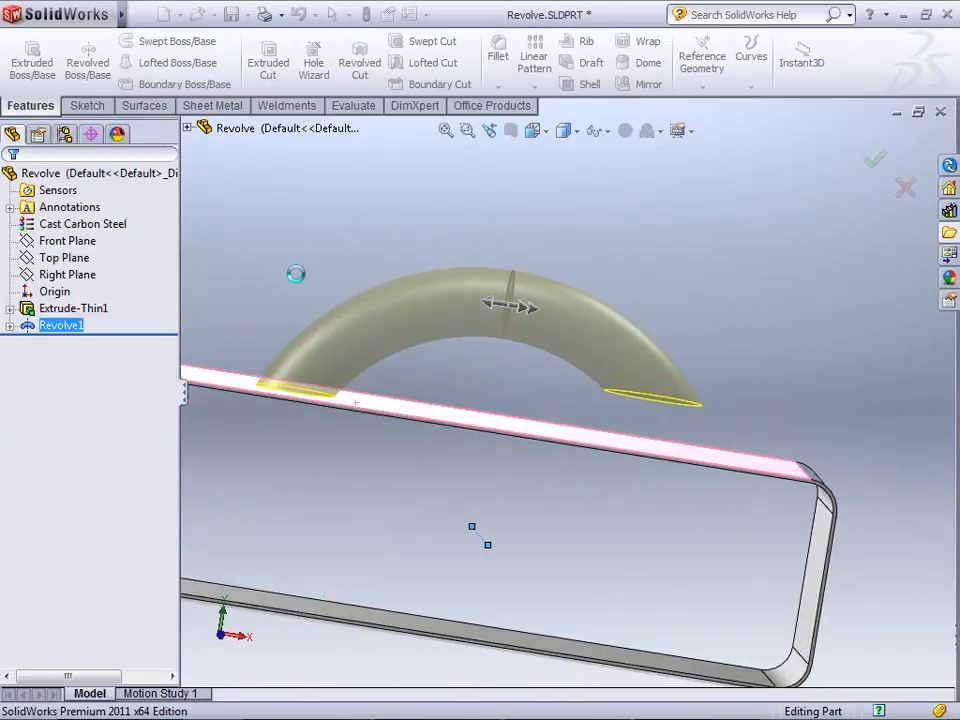
Fillet the edge at the raised free end of the revolved handle with a 0.10 in radius
click(499, 45)
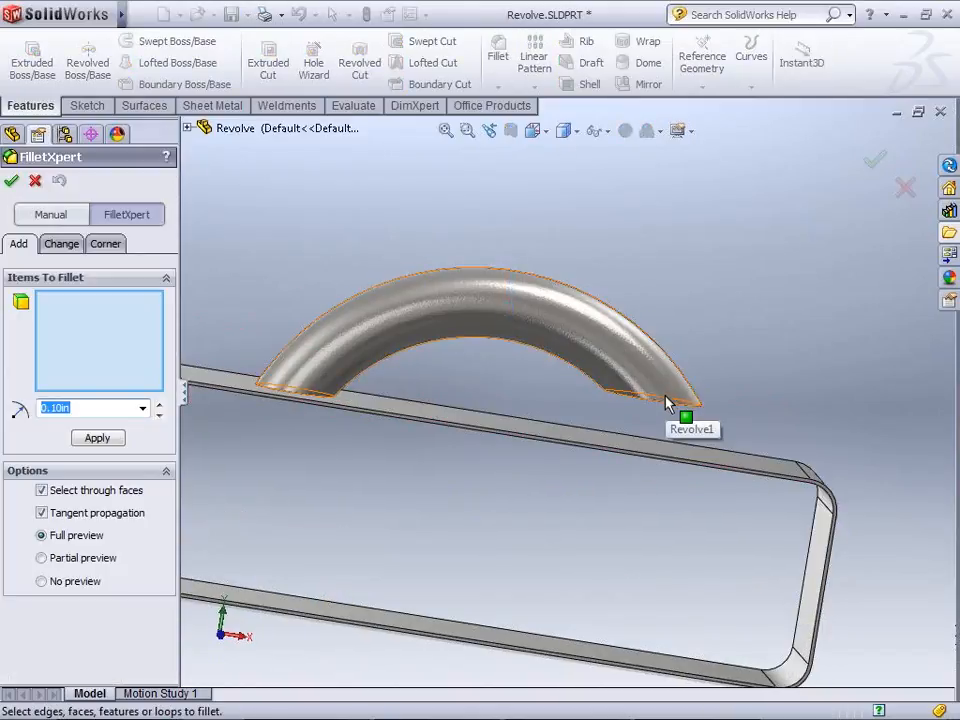
click(669, 404)
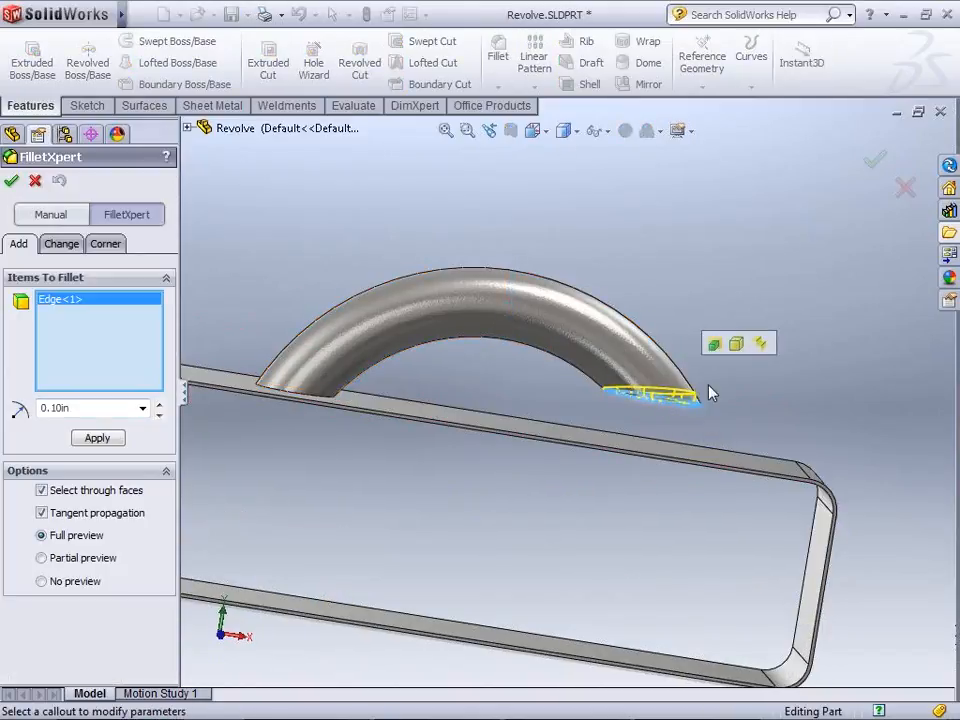
click(11, 180)
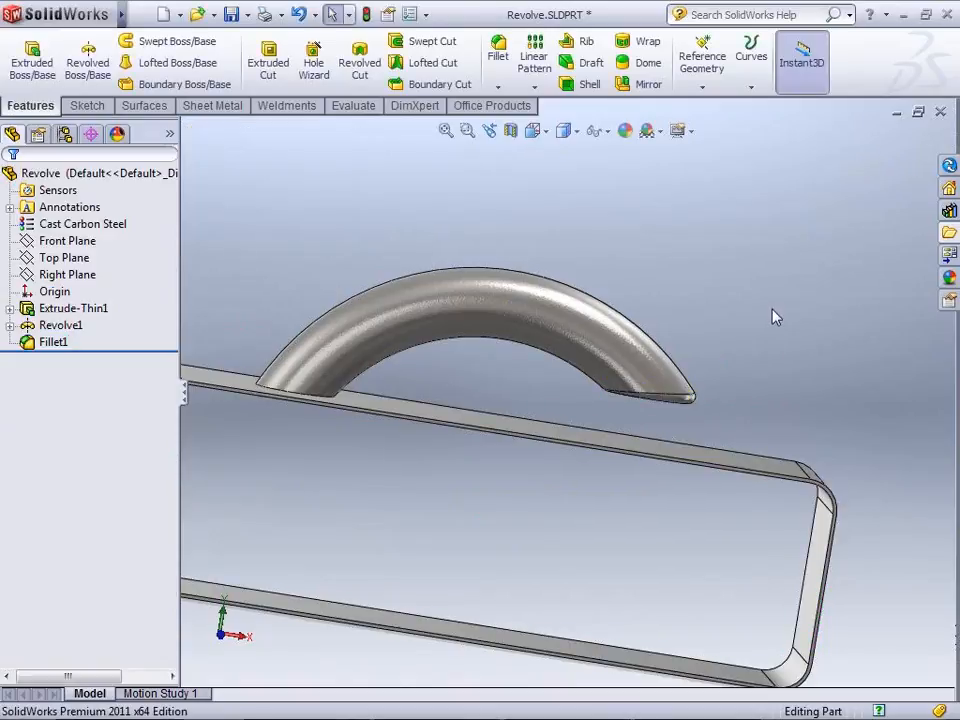
middle_drag(797, 444, 777, 440)
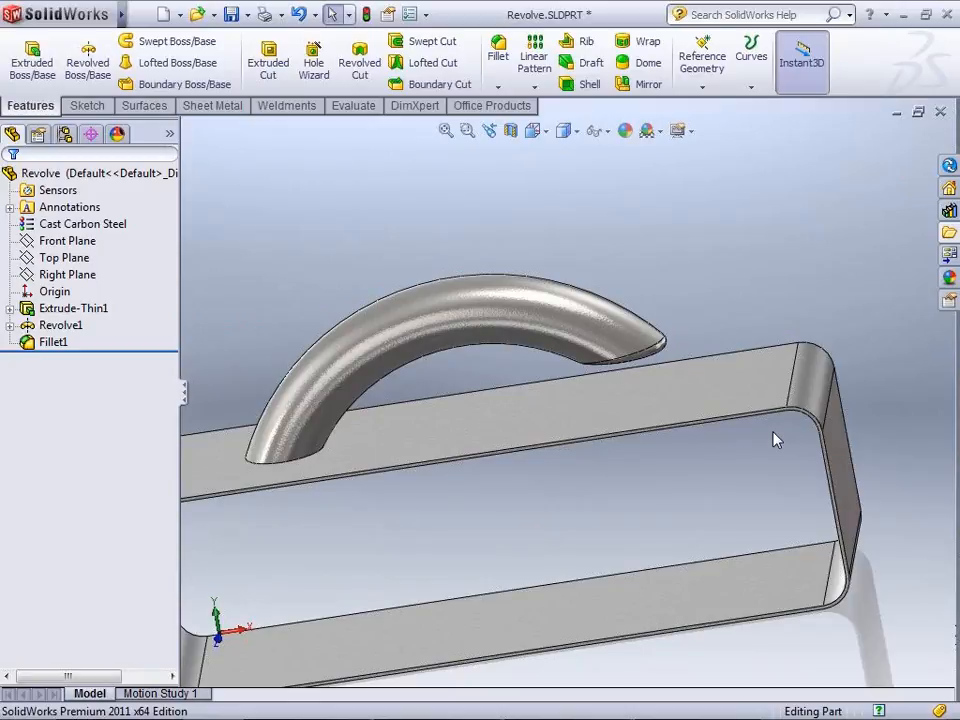
middle_drag(387, 587, 398, 554)
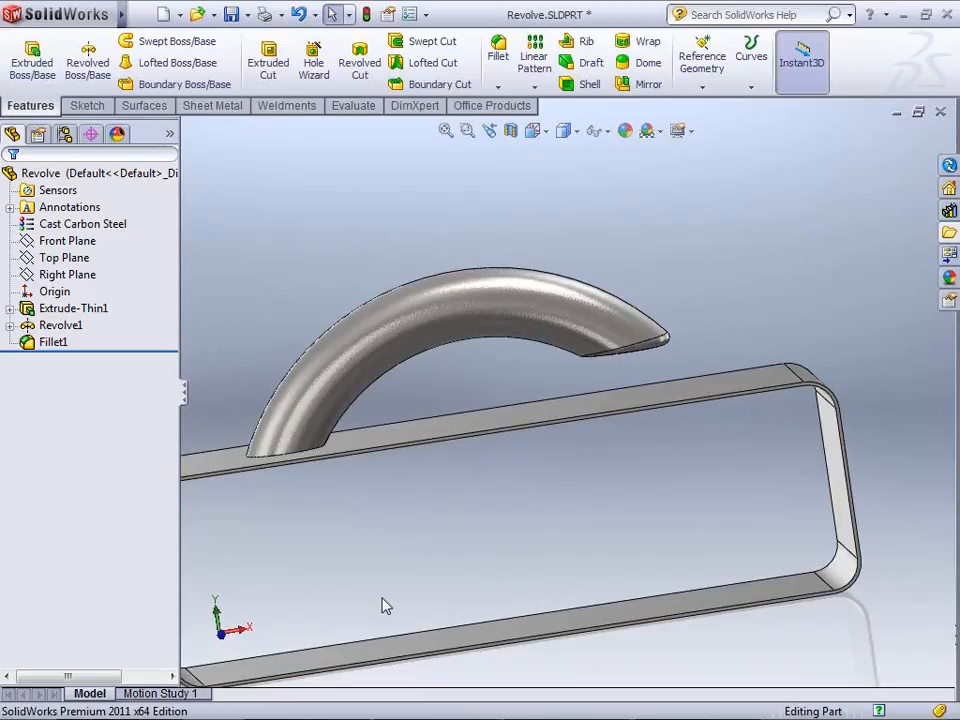
Switch to the presentation to read the Features slide on helix, revolve and scale, and return to SolidWorks
key(alt+Tab)
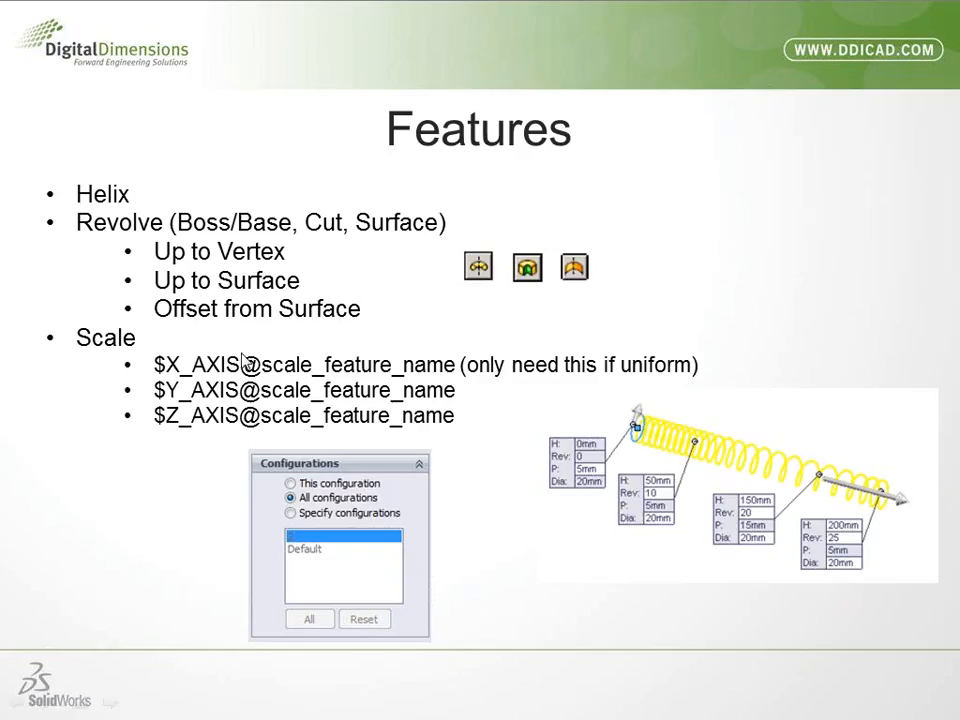
click(340, 240)
scroll(370, 268, up, 1)
key(alt+Tab)
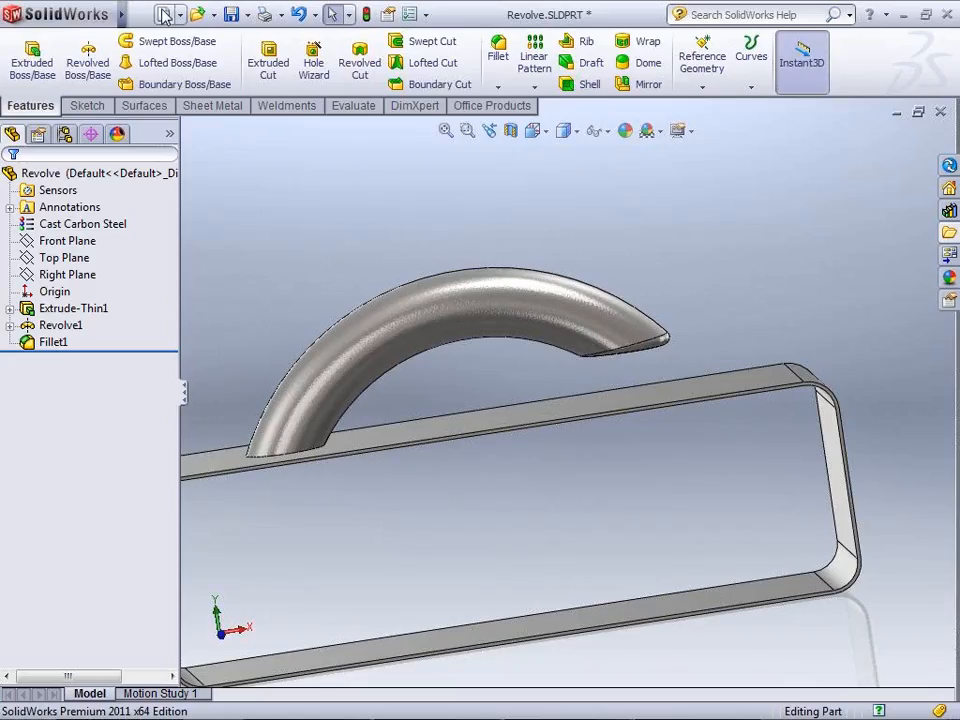
Create a new part and extrude a freehand corner rectangle enclosing the origin on the Front Plane into a thin plate
click(163, 14)
double_click(440, 352)
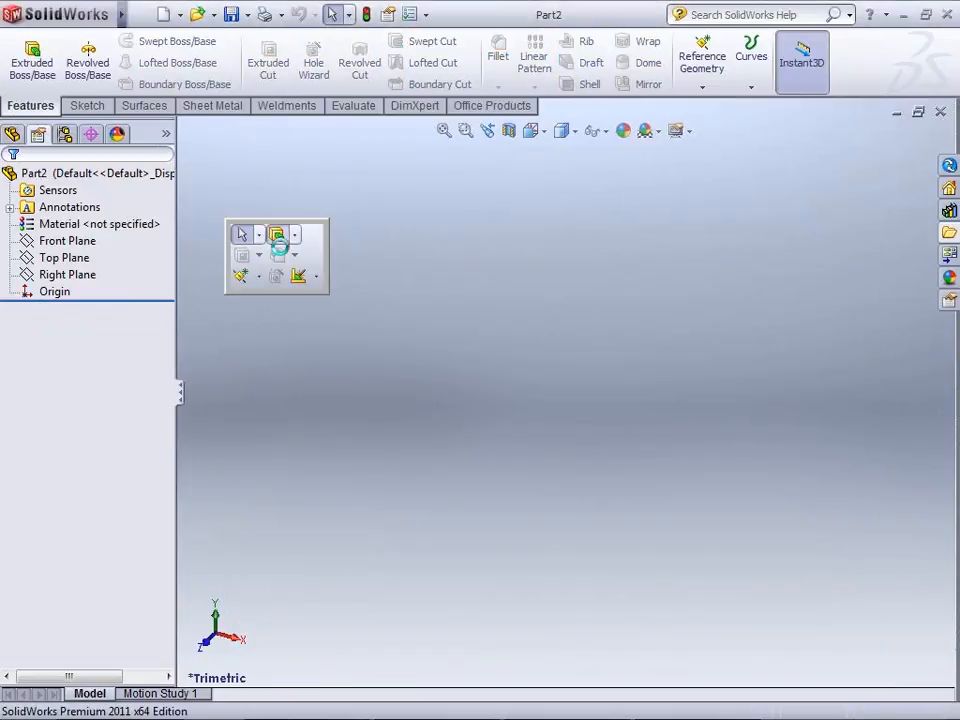
click(277, 237)
click(507, 282)
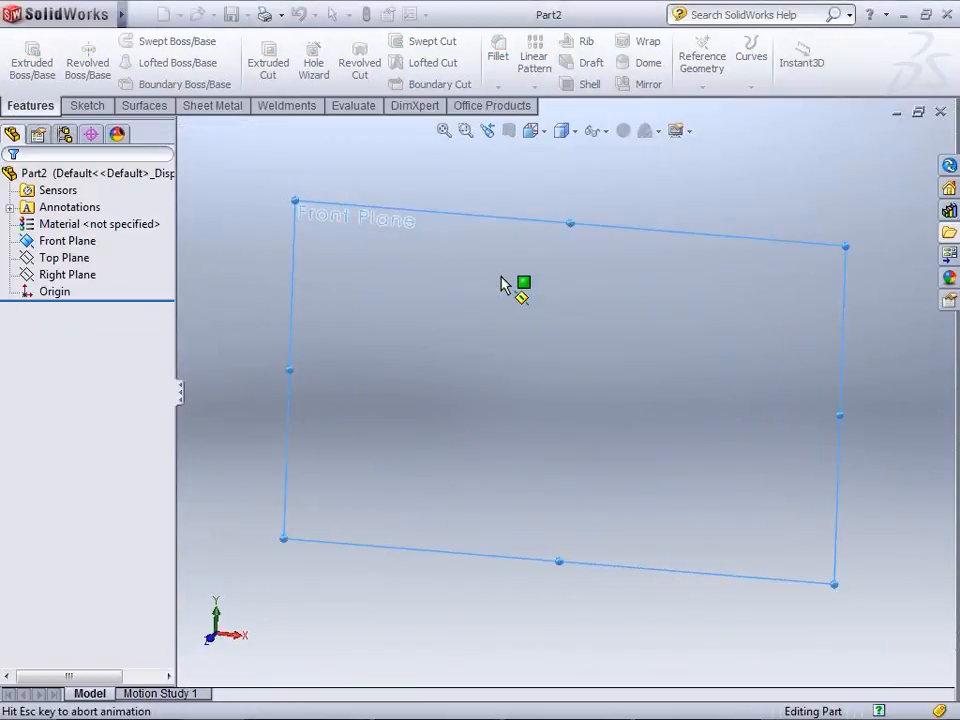
click(521, 356)
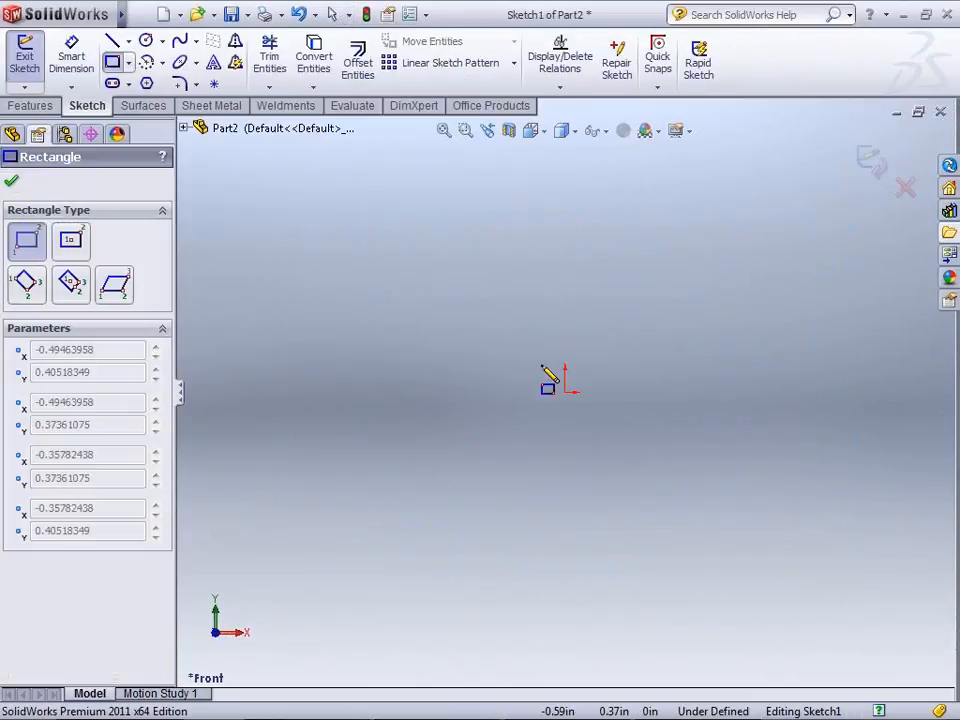
click(645, 440)
key(Escape)
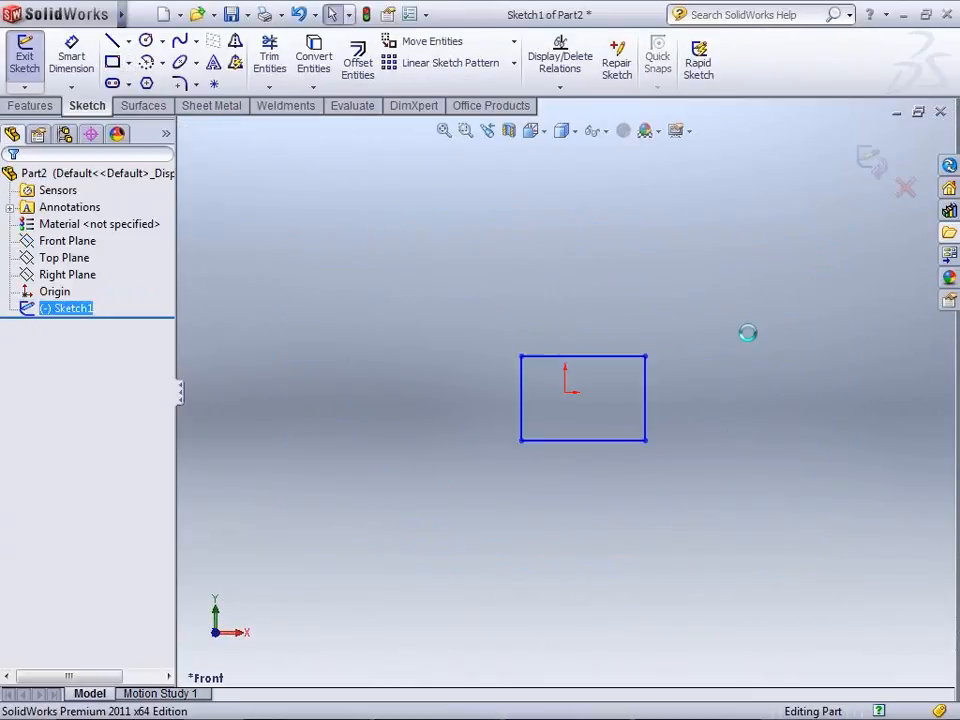
click(874, 163)
Scale the plate about its centroid without uniform scaling, using factors X 1.1, Y 1.1 and Z 1.2
mouse_move(132, 26)
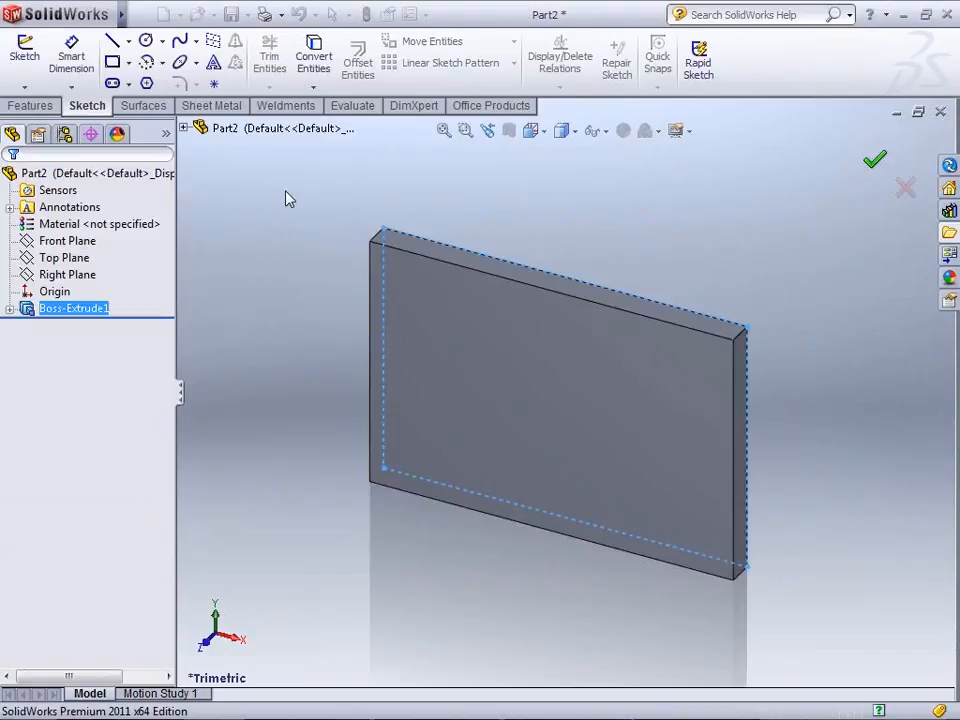
click(244, 14)
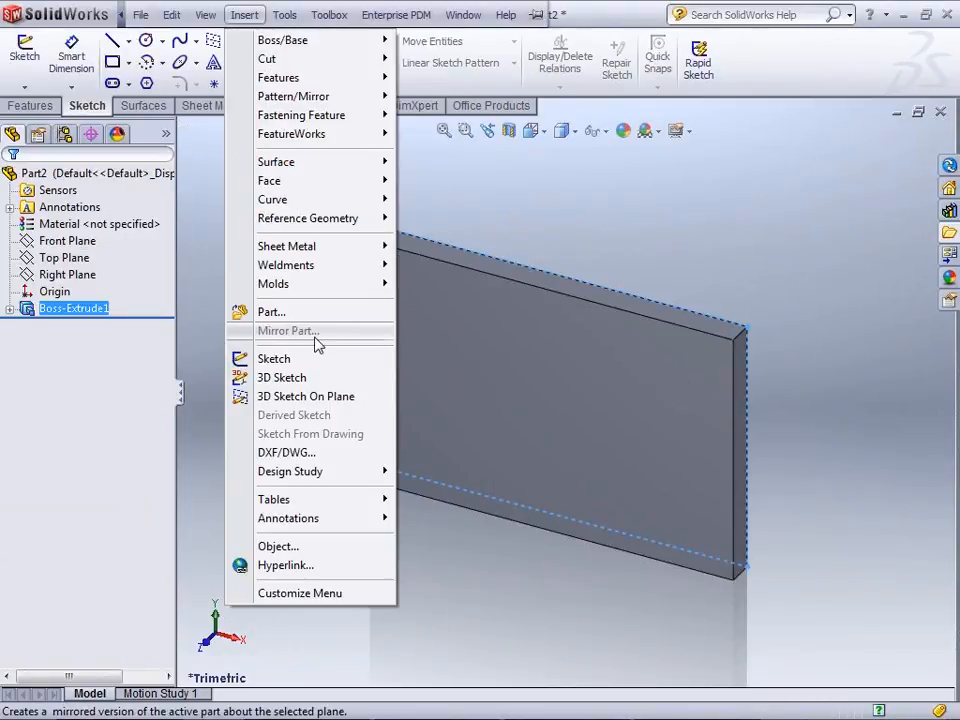
mouse_move(285, 78)
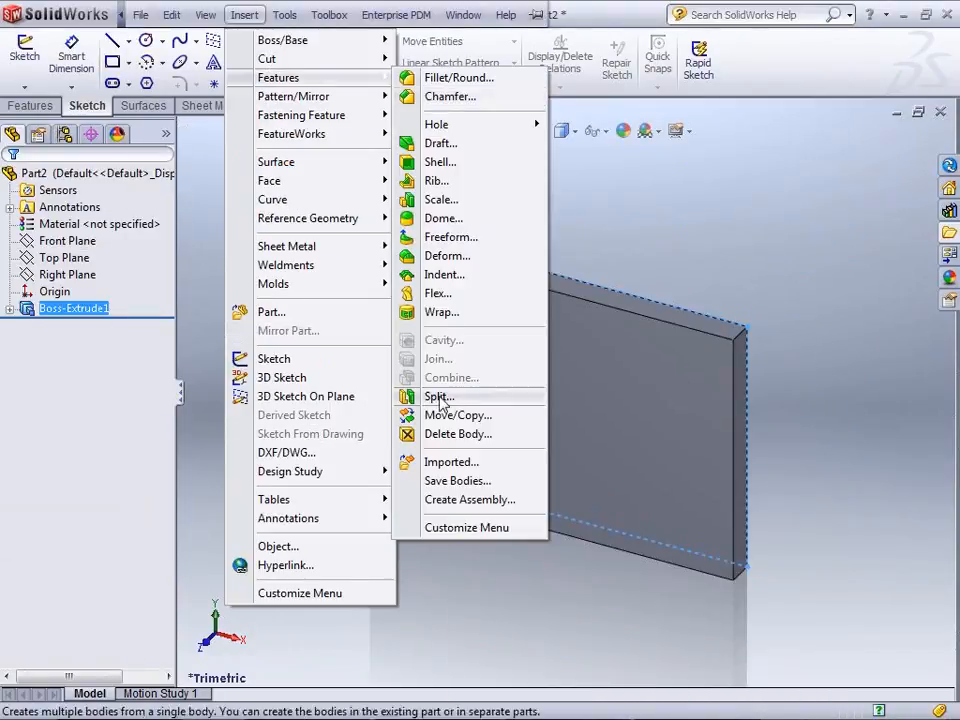
click(460, 204)
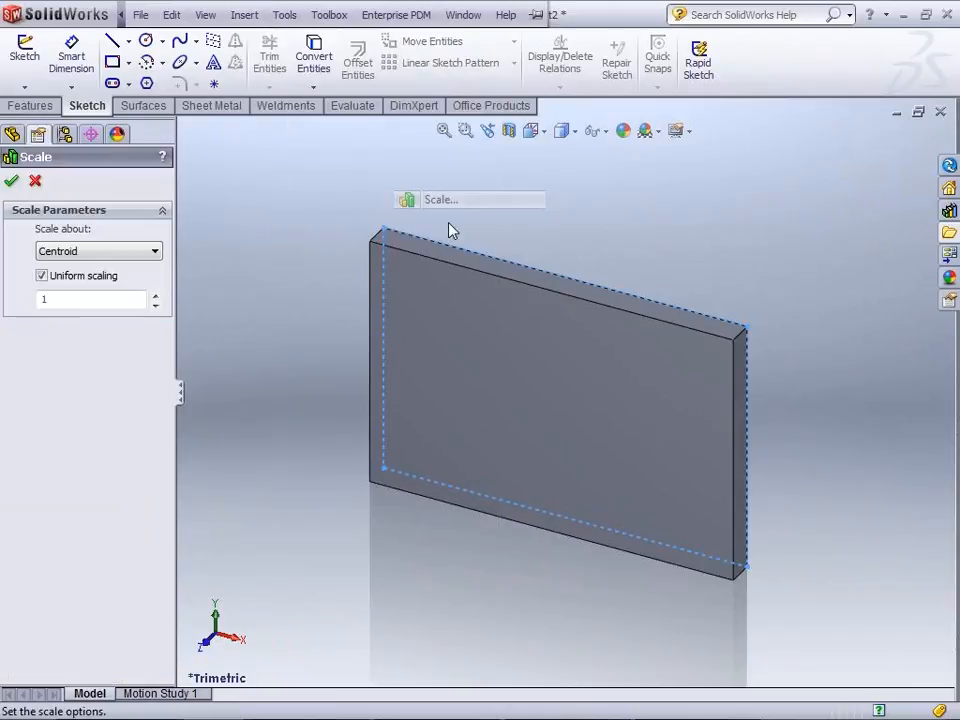
click(42, 276)
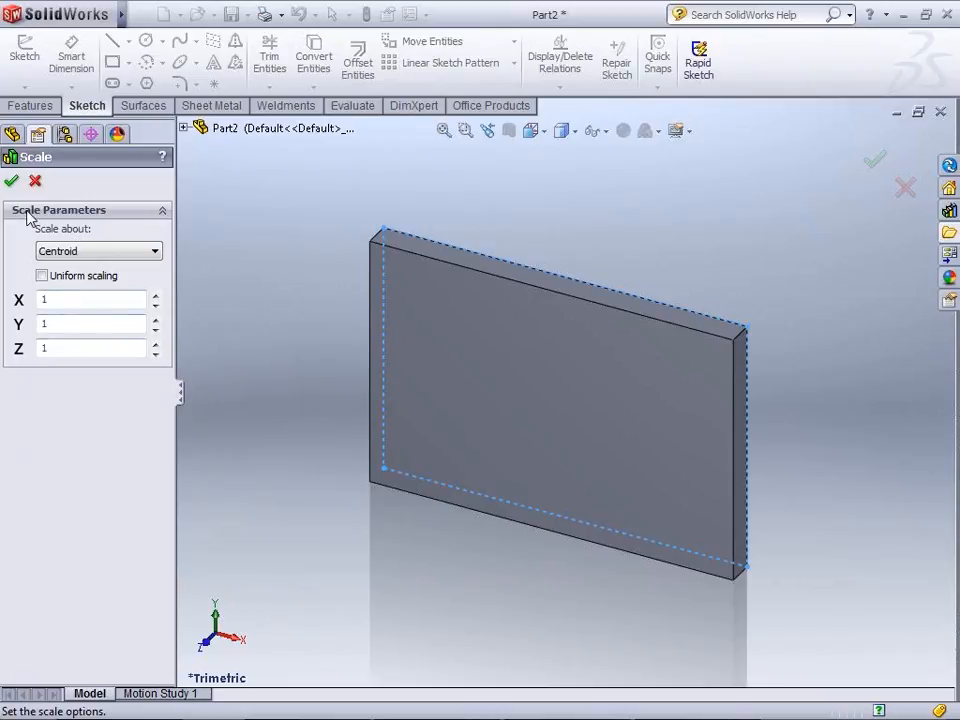
drag(54, 300, 32, 320)
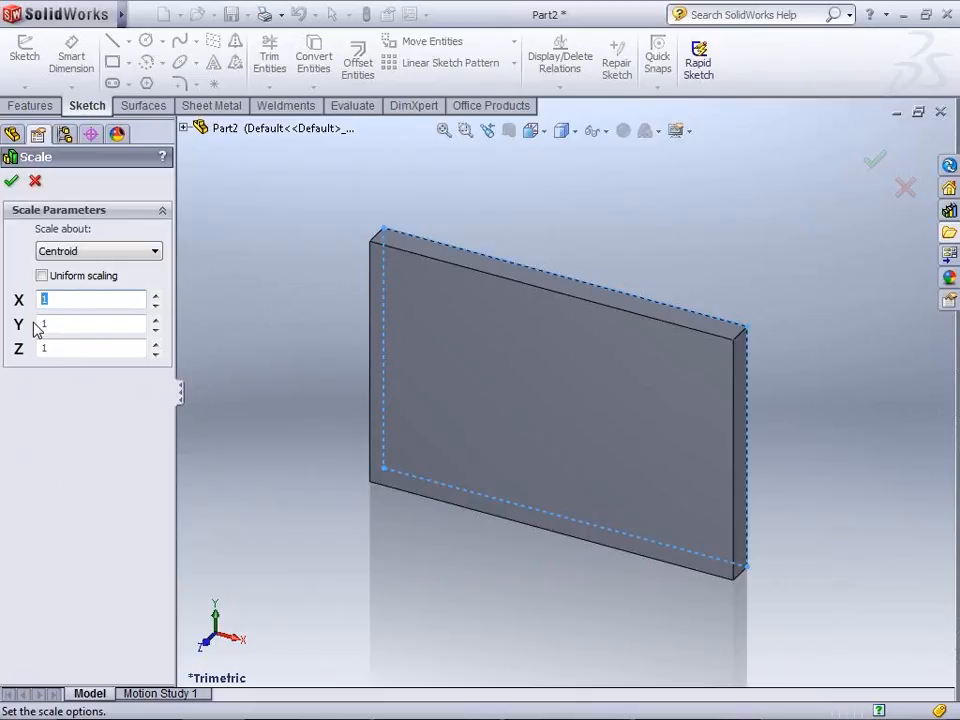
text(1.1)
double_click(75, 325)
text(1.1)
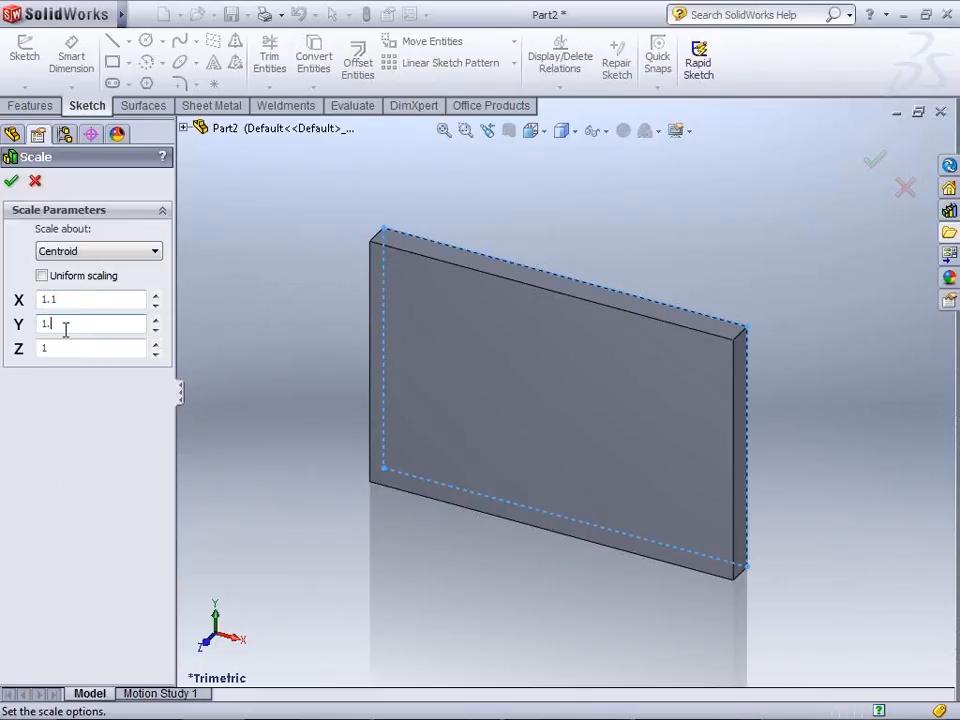
double_click(77, 349)
text(1.2)
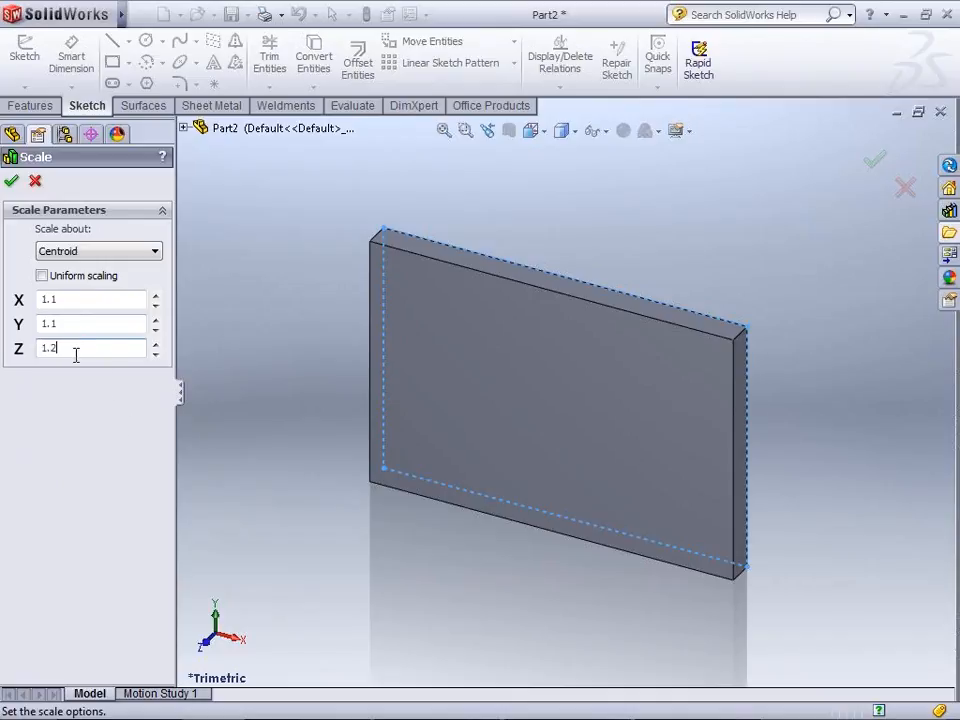
click(11, 181)
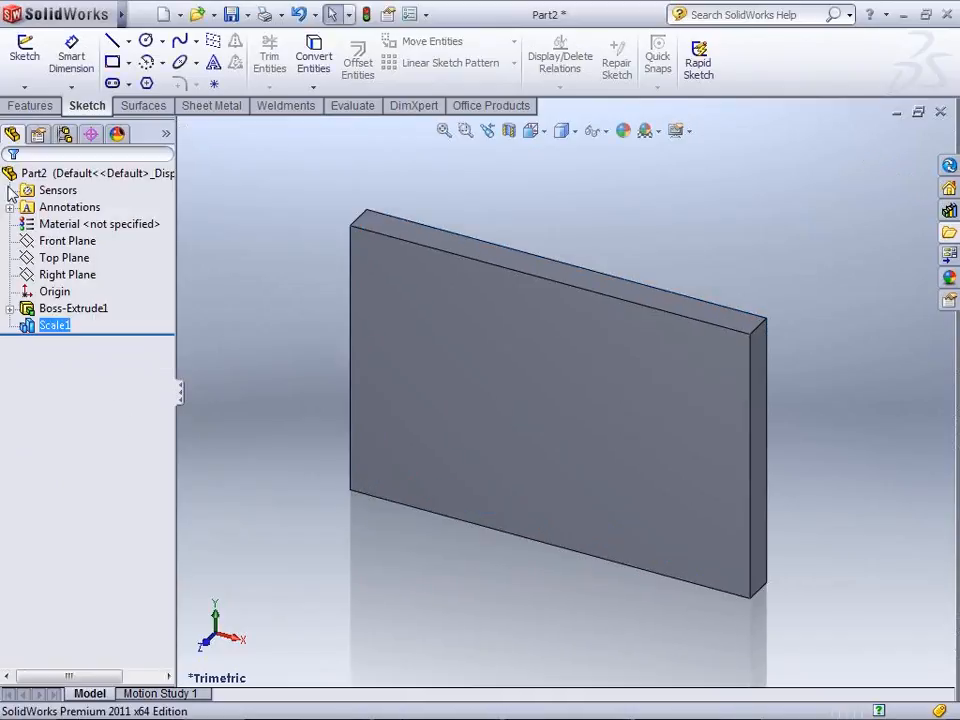
Add a new configuration named 2 to the part
right_click(55, 326)
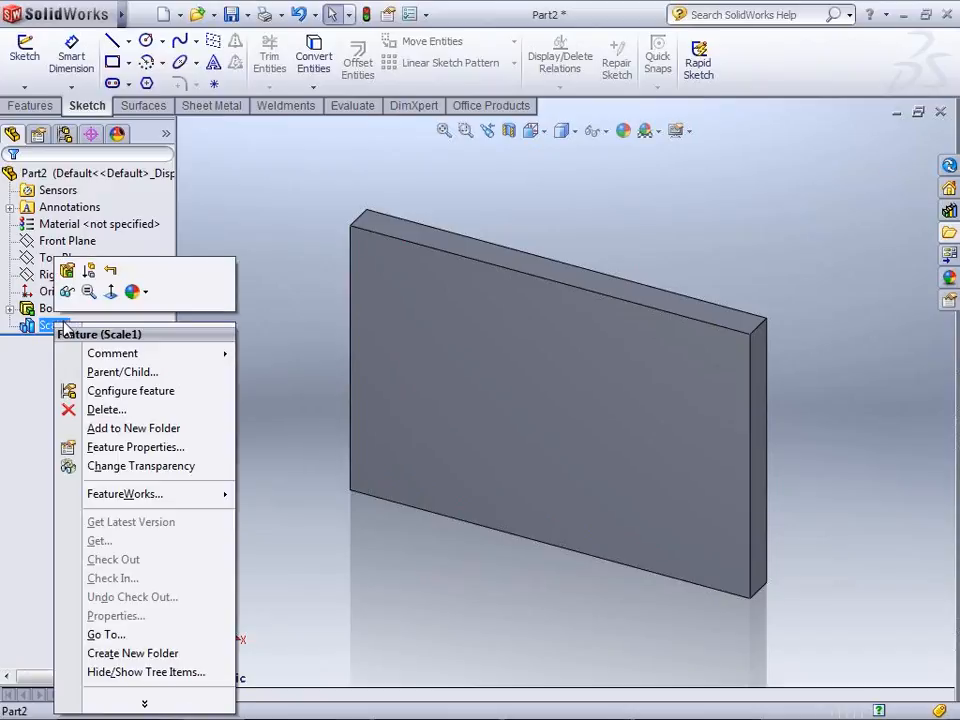
click(197, 257)
click(65, 134)
click(71, 191)
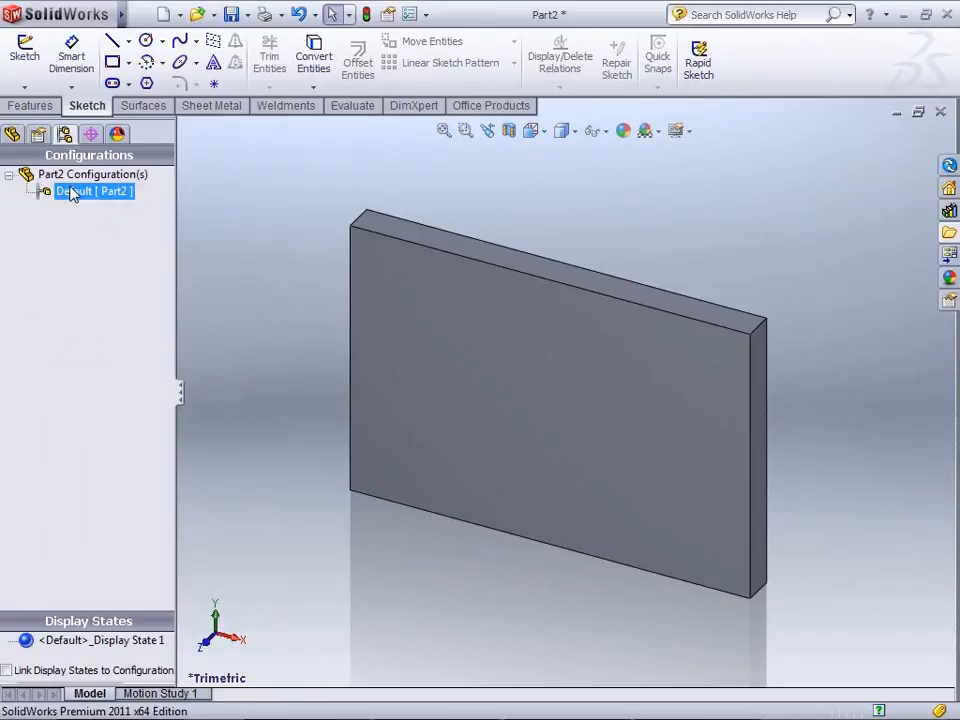
right_click(72, 193)
right_click(82, 175)
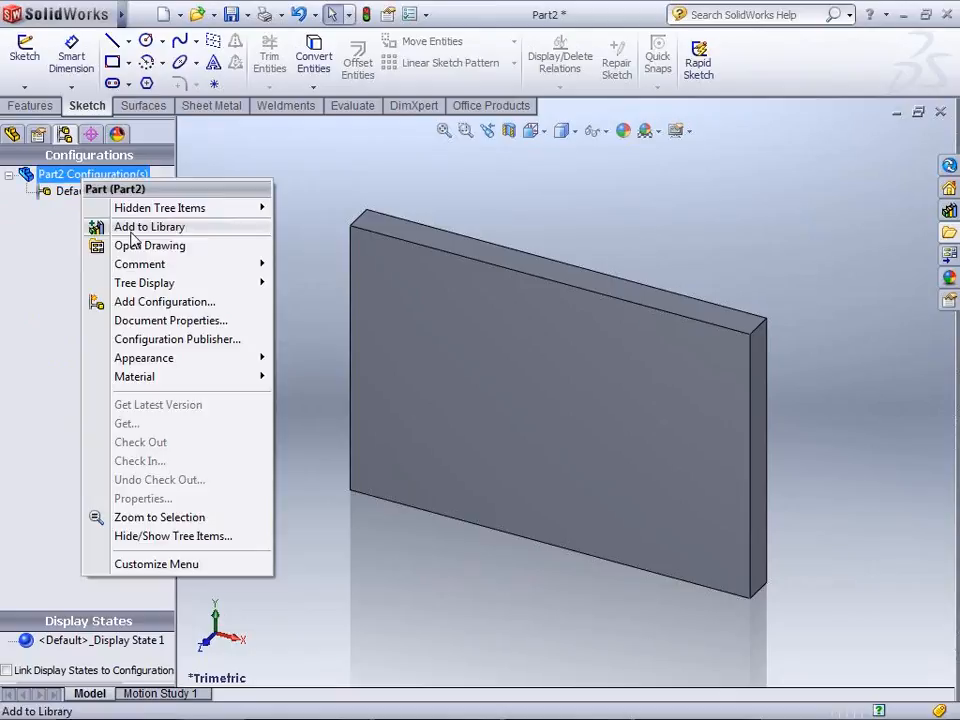
click(150, 302)
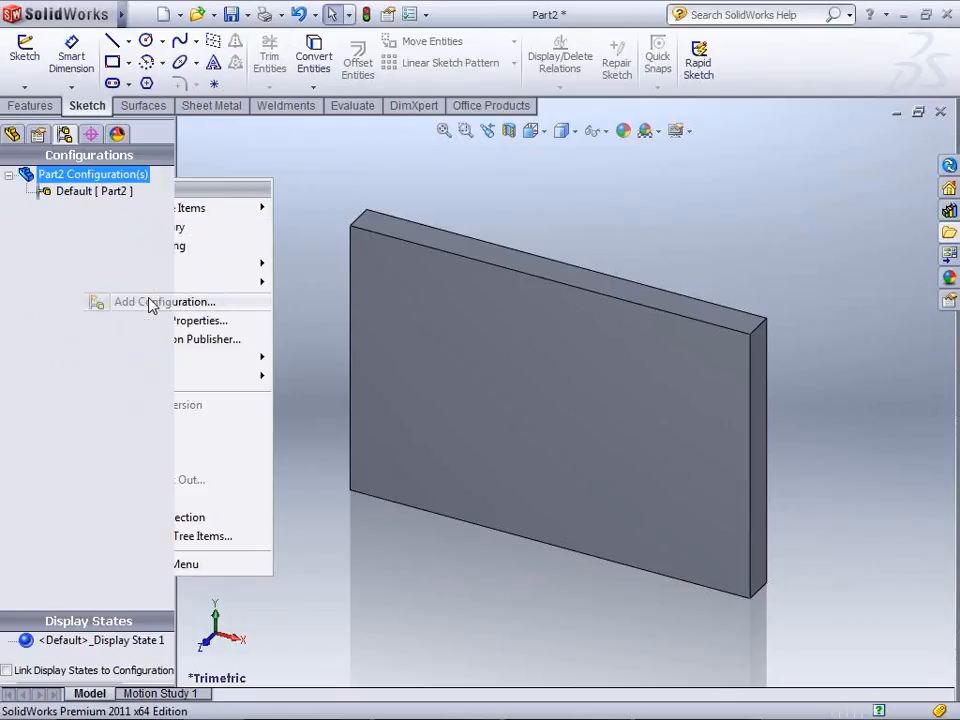
text(2)
click(12, 185)
Edit the Scale feature with its factors applied to all configurations, accept it, and switch to the PowerPoint slide show
click(13, 135)
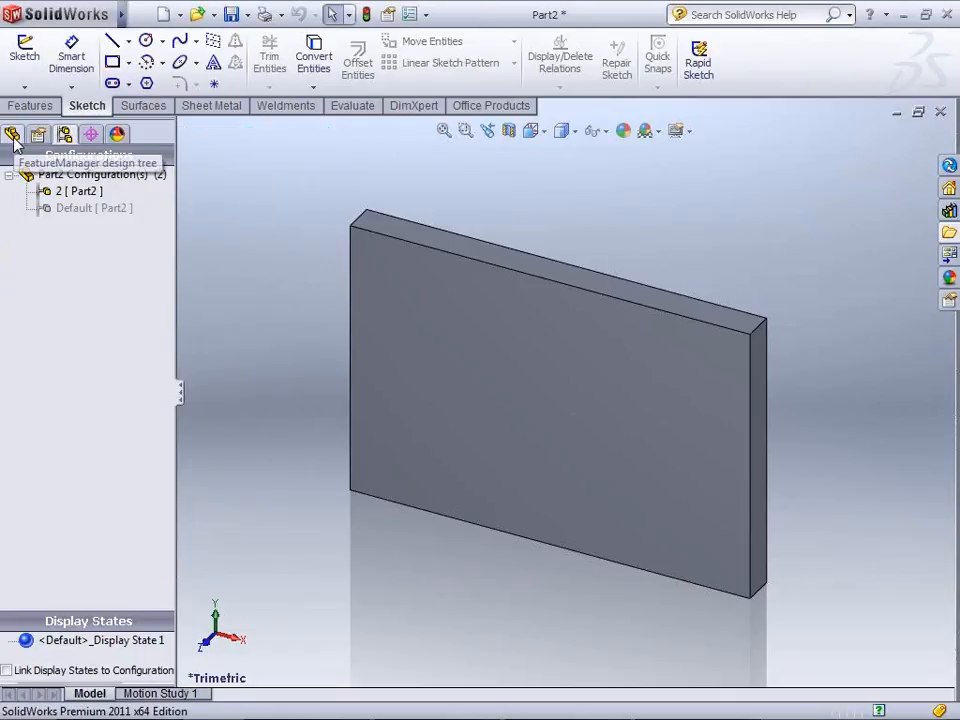
click(70, 308)
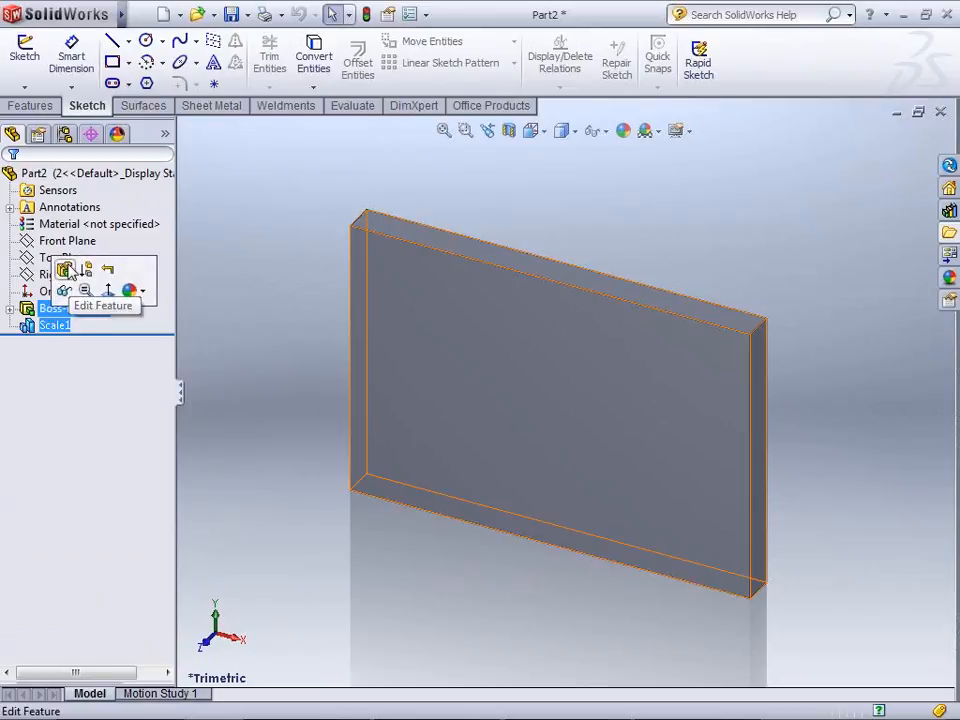
click(75, 282)
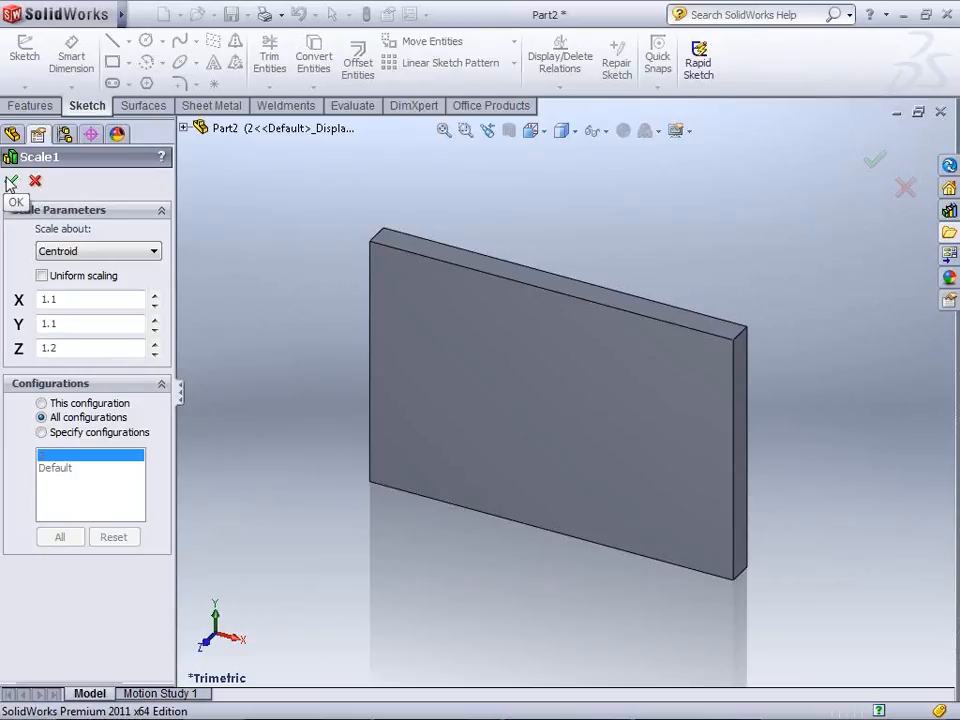
click(12, 182)
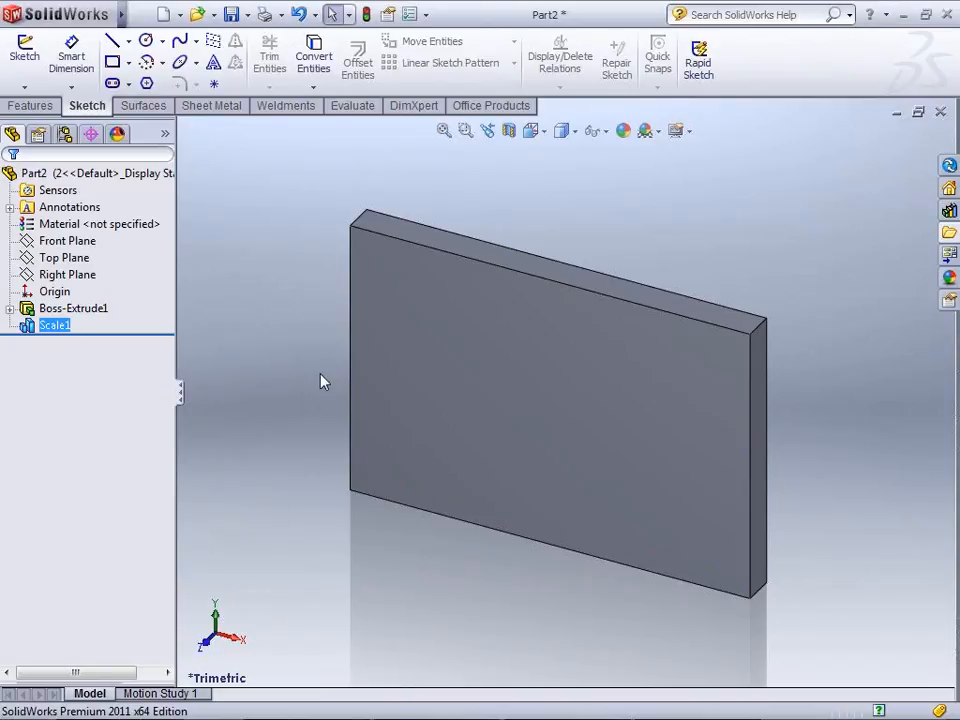
key(alt+Tab)
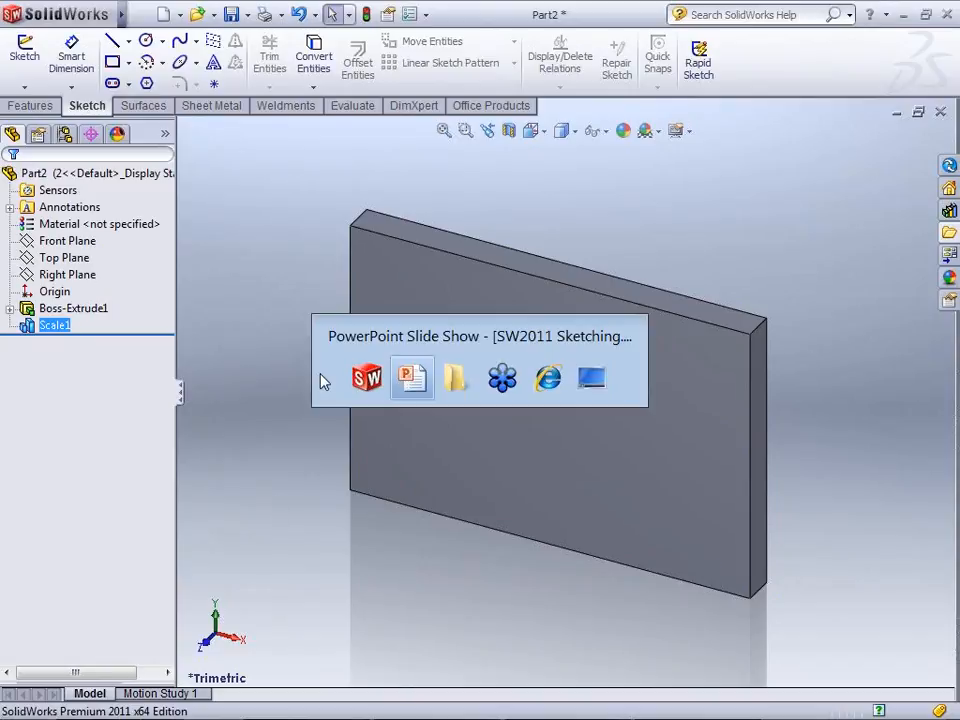
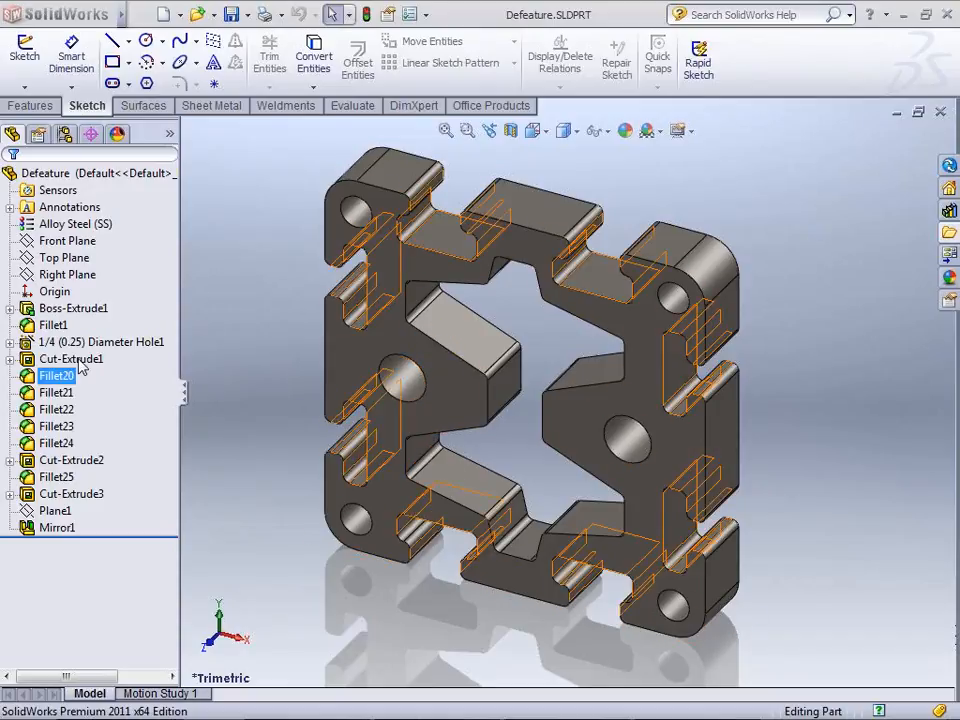
Start the Defeature tool on the Defeature.SLDPRT part
mouse_move(127, 14)
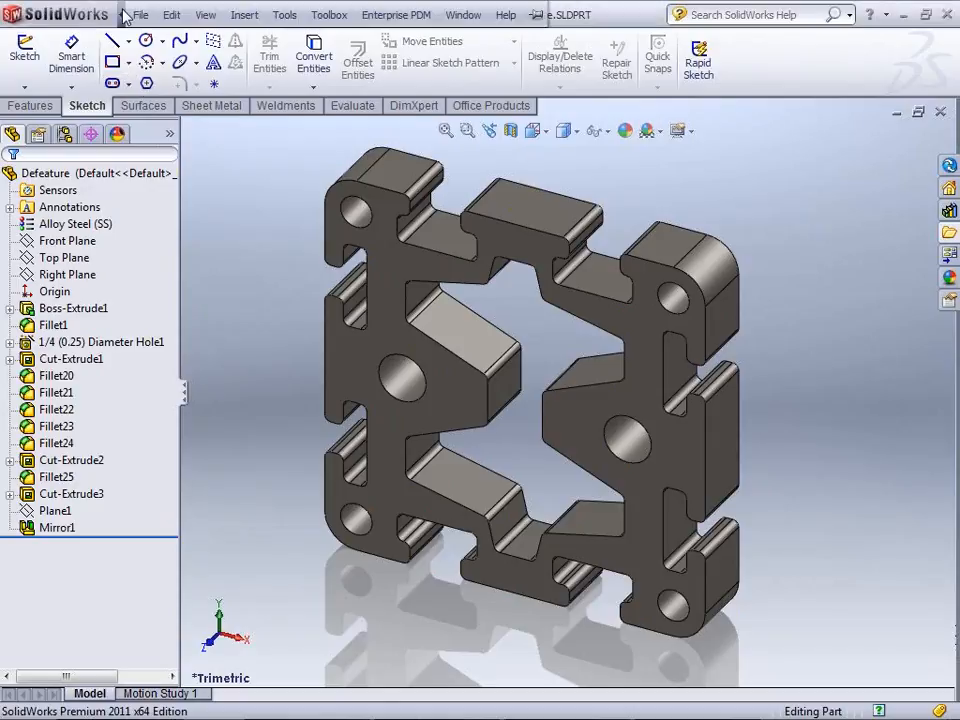
click(284, 14)
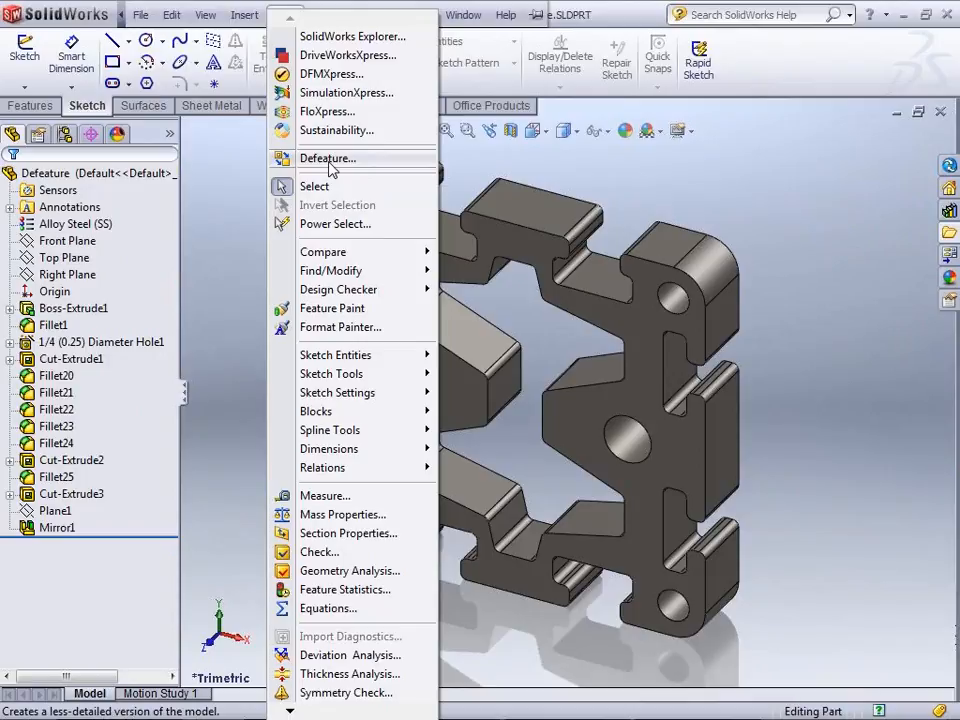
click(330, 160)
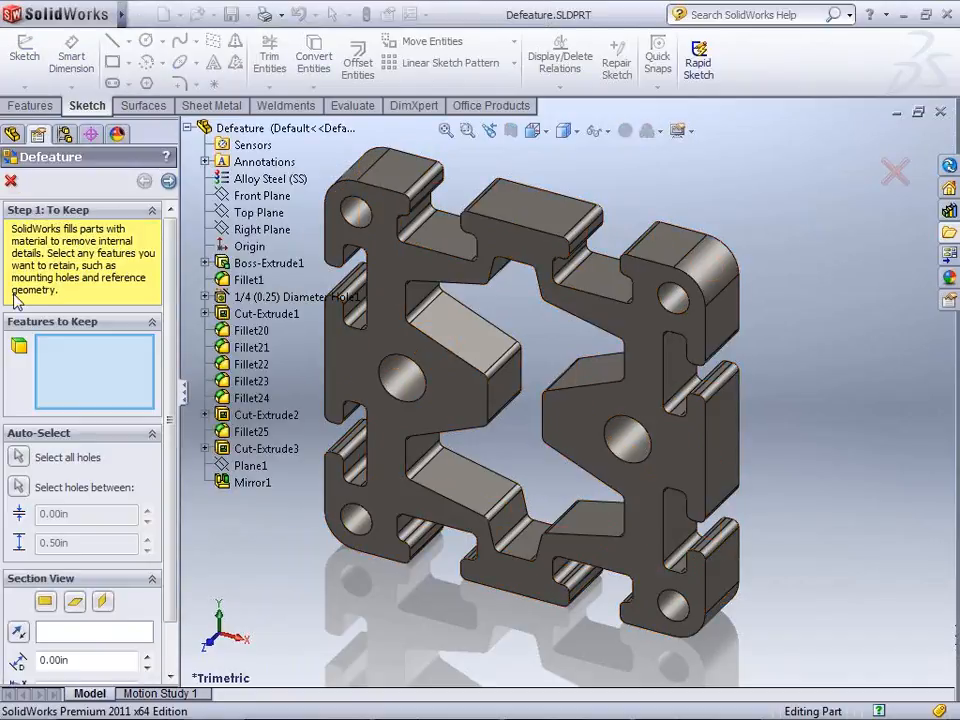
click(355, 209)
right_click(96, 354)
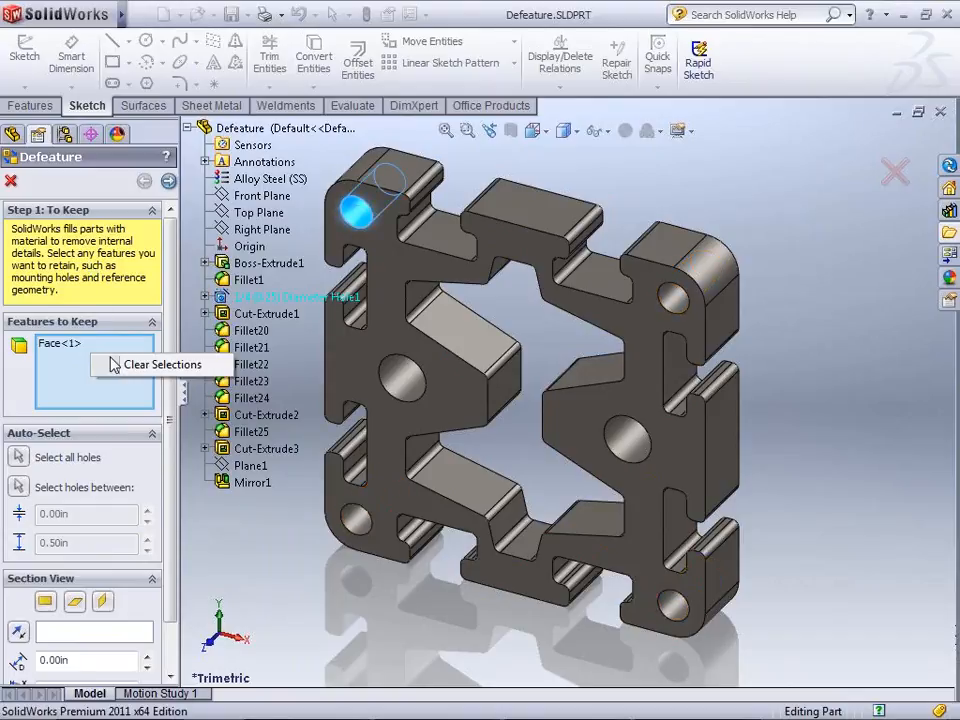
click(130, 364)
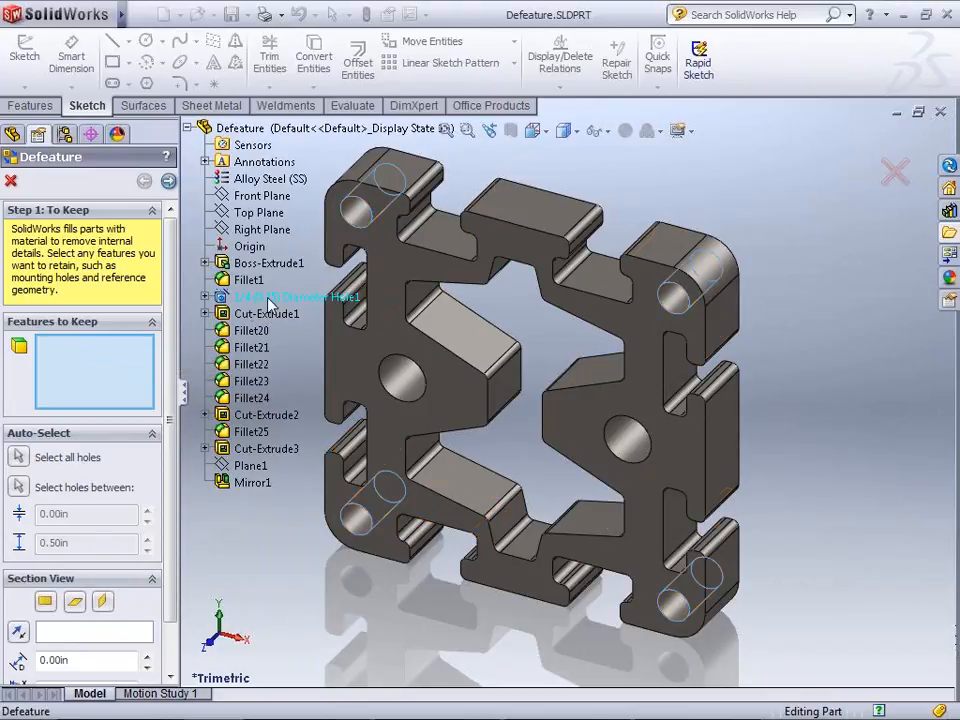
Add the 1/4 (0.25) Diameter Hole feature with its four corner holes to the Defeature features to keep
click(295, 297)
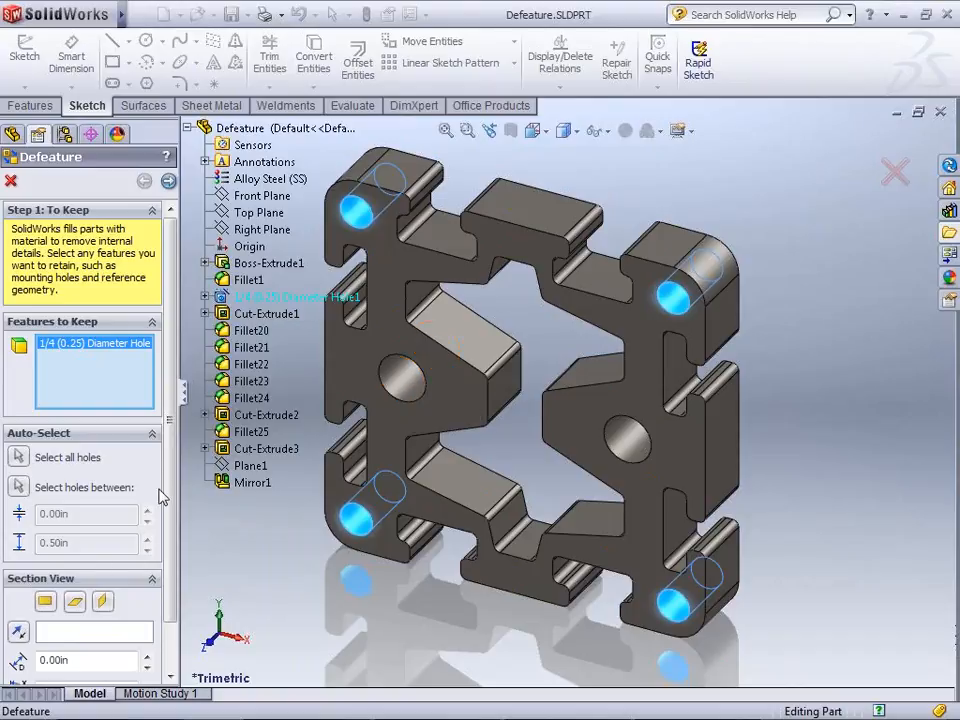
scroll(170, 513, down, 1)
scroll(170, 513, down, 1)
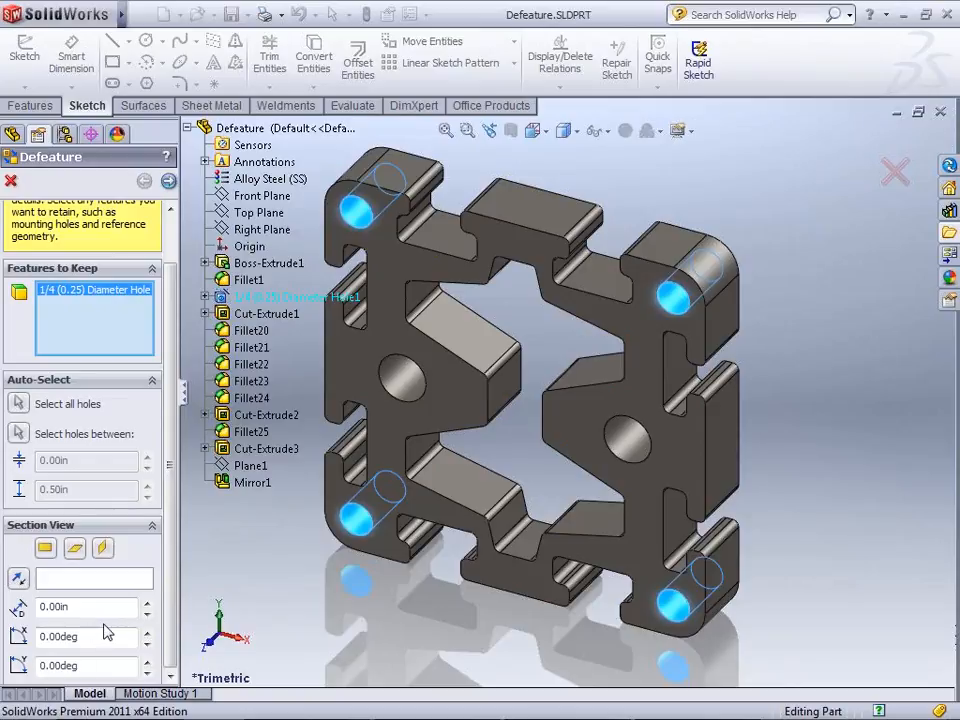
Try automatic selection of all holes as features to keep, and turn it off again
click(18, 404)
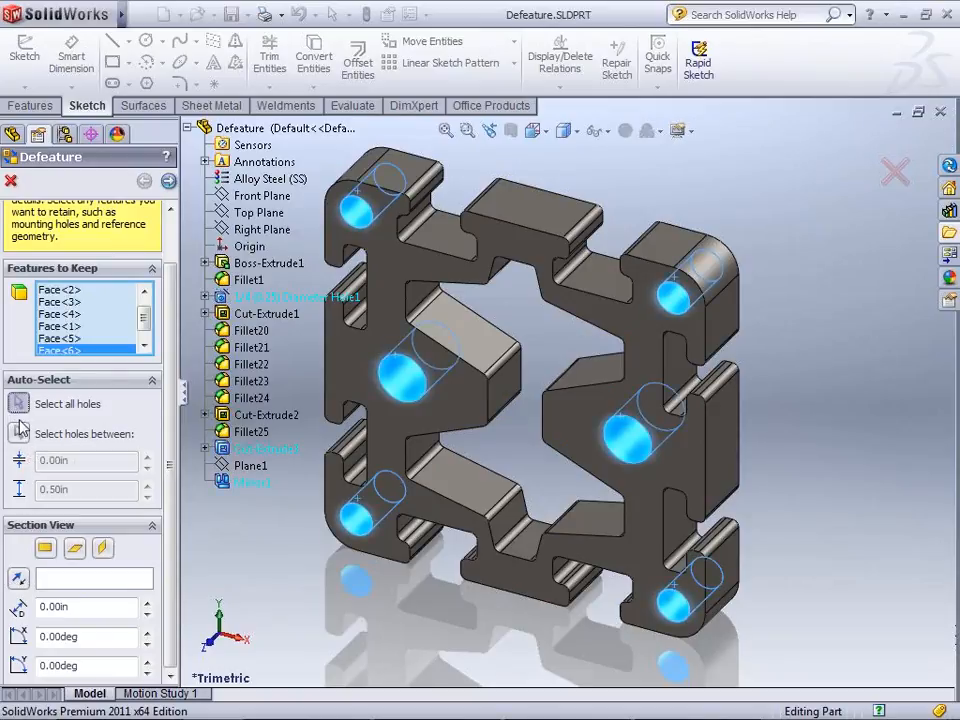
click(17, 403)
click(95, 293)
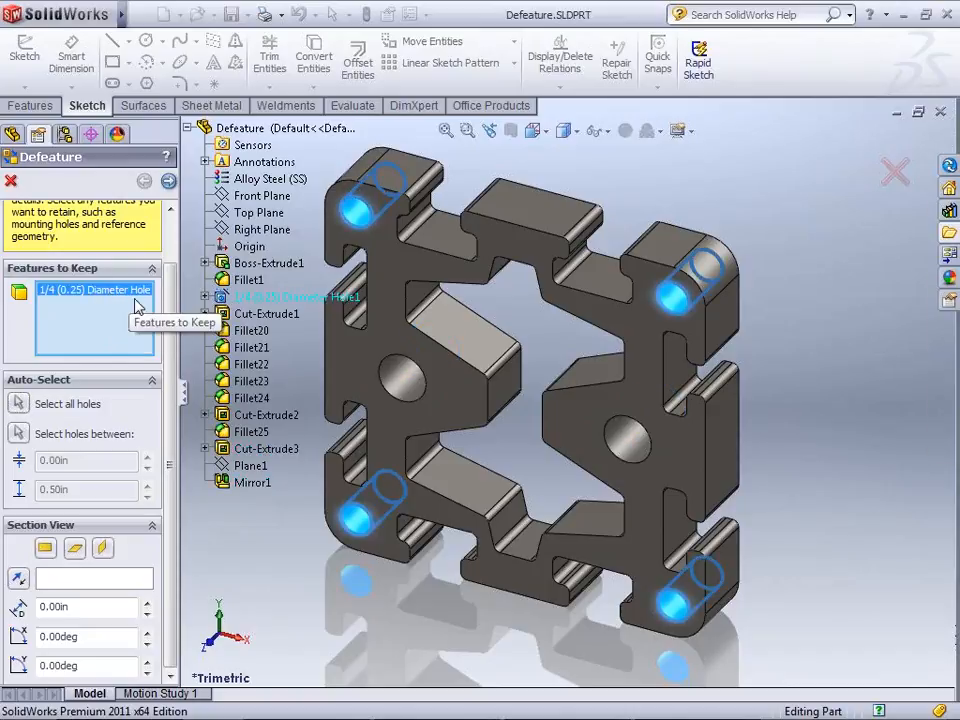
Also keep the face of the large hole on the part's left side, advance Defeature to Step 2: To Remove, and collapse the feature tree
click(388, 390)
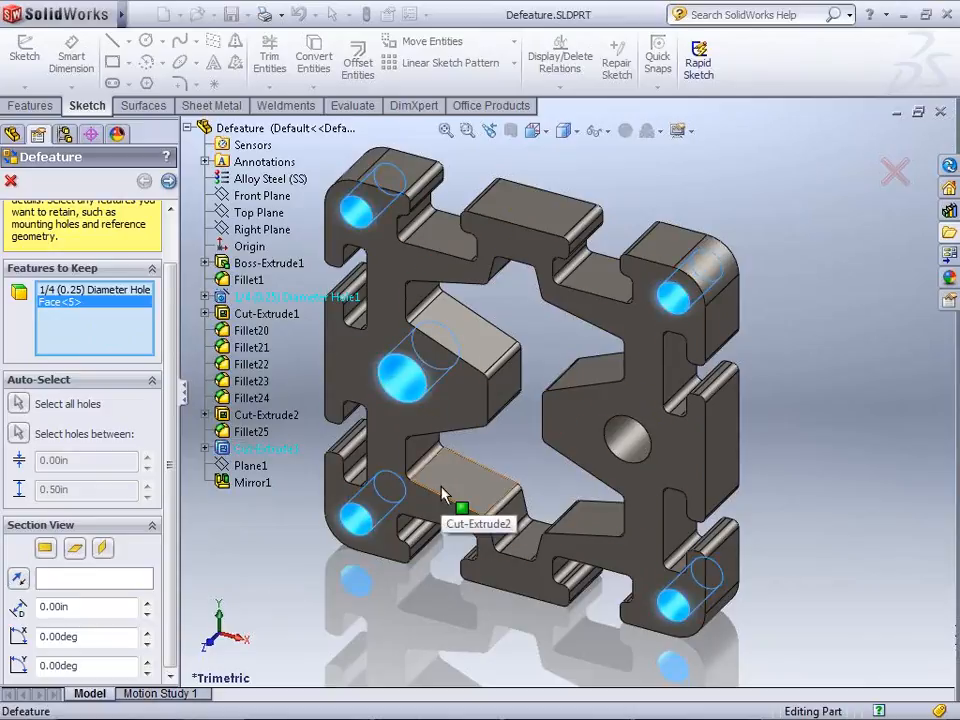
click(169, 183)
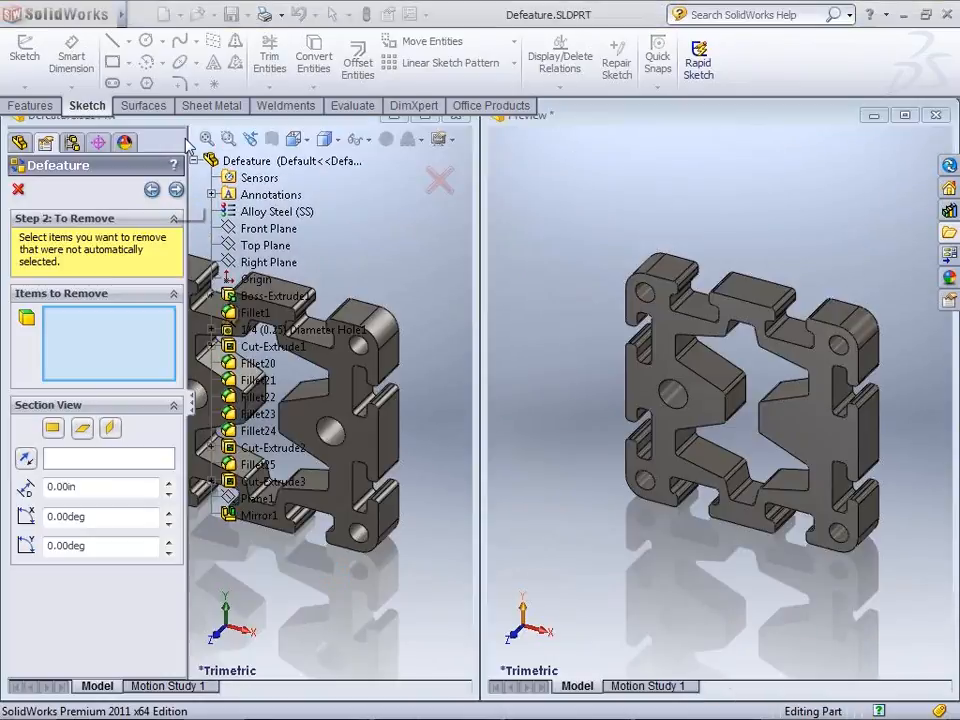
click(194, 160)
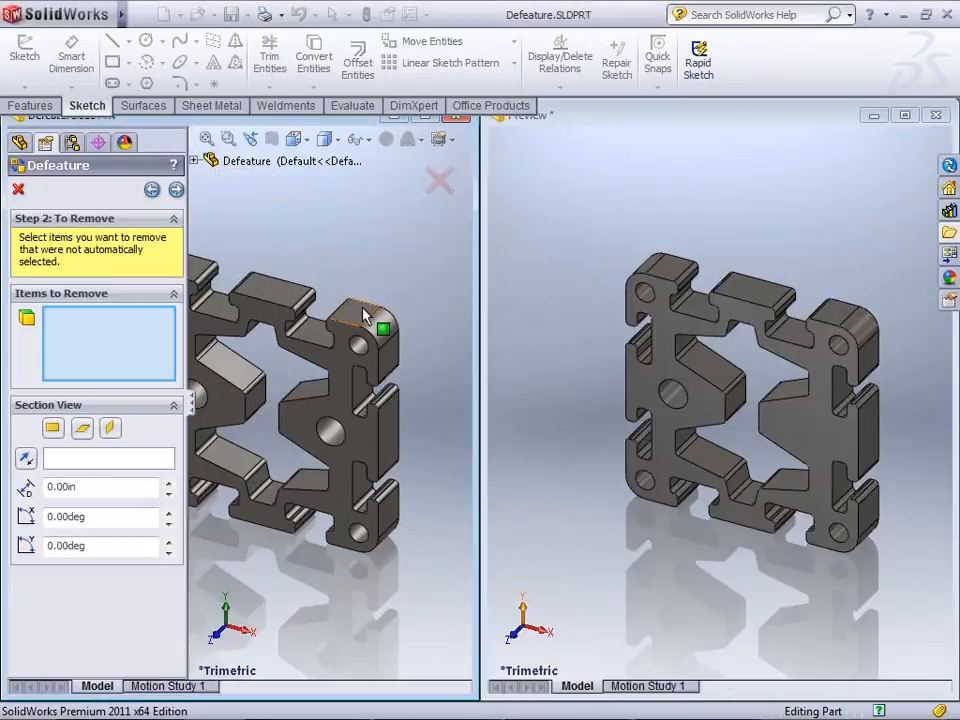
Return to Step 1: To Keep, remove the large hole's face from the features to keep, and advance to Step 2: To Remove
scroll(364, 315, down, 5)
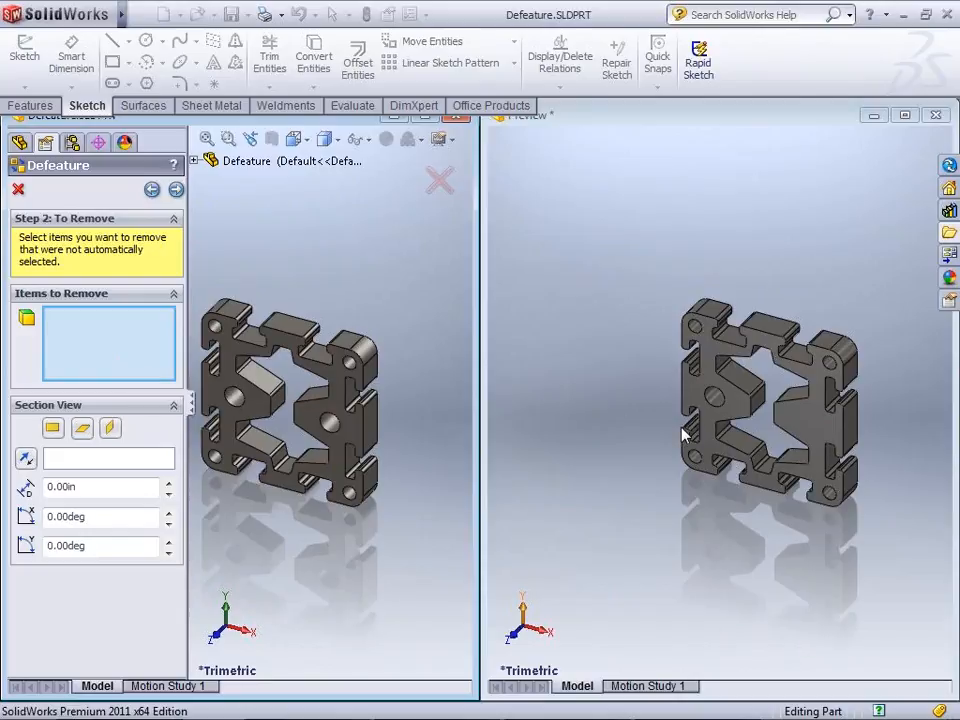
click(150, 191)
click(80, 366)
right_click(83, 371)
click(125, 393)
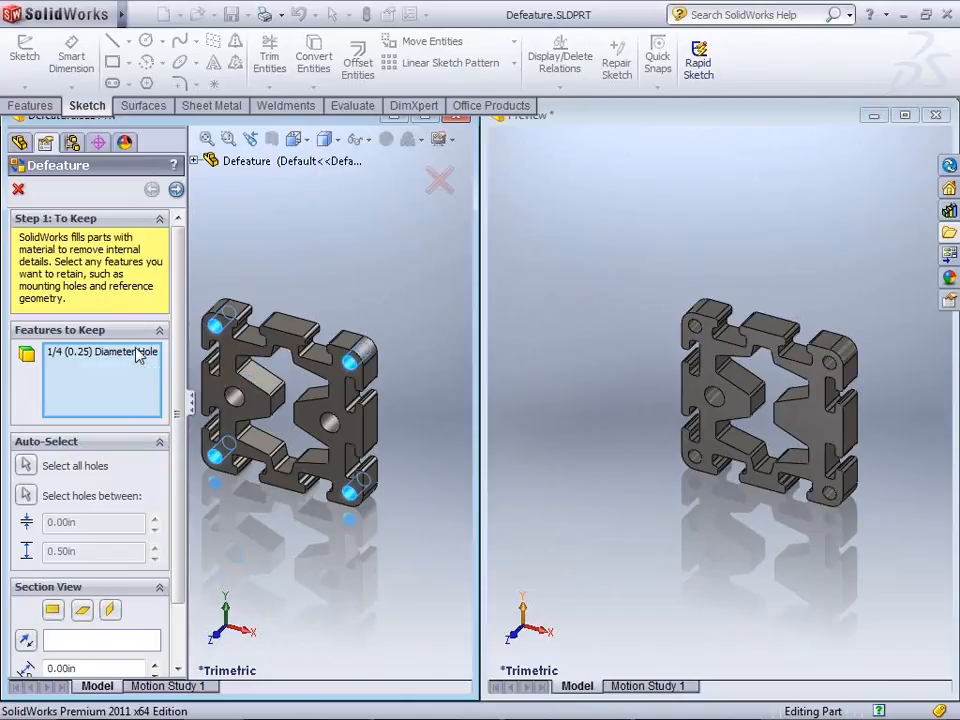
click(176, 190)
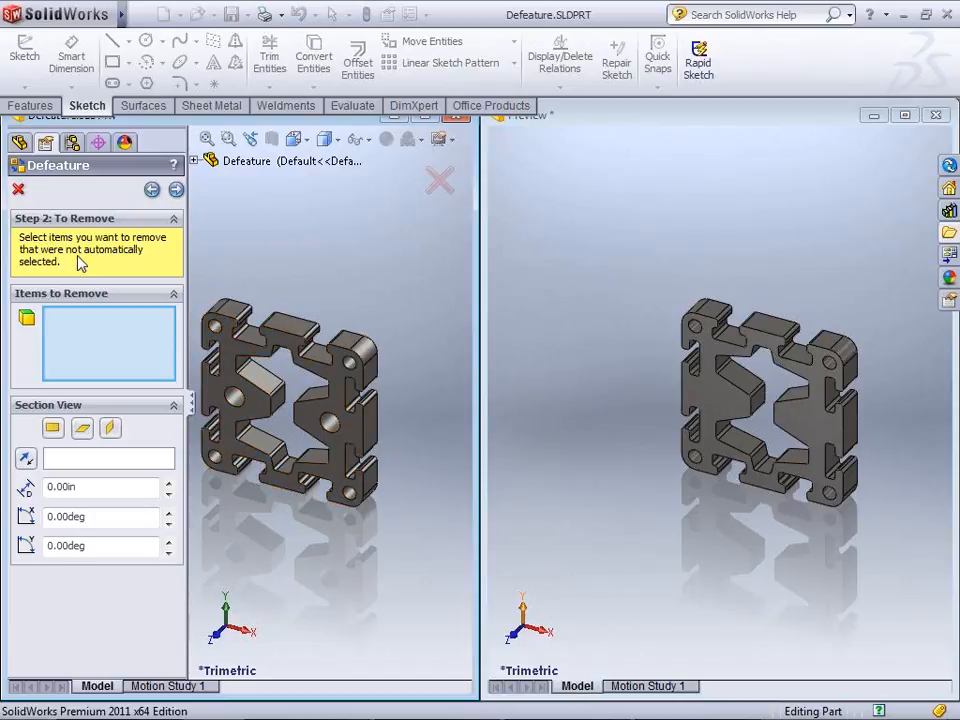
Add Cut-Extrude2 and Fillet25, which form the central star-shaped opening, to the items to remove and run the feature removal
click(266, 388)
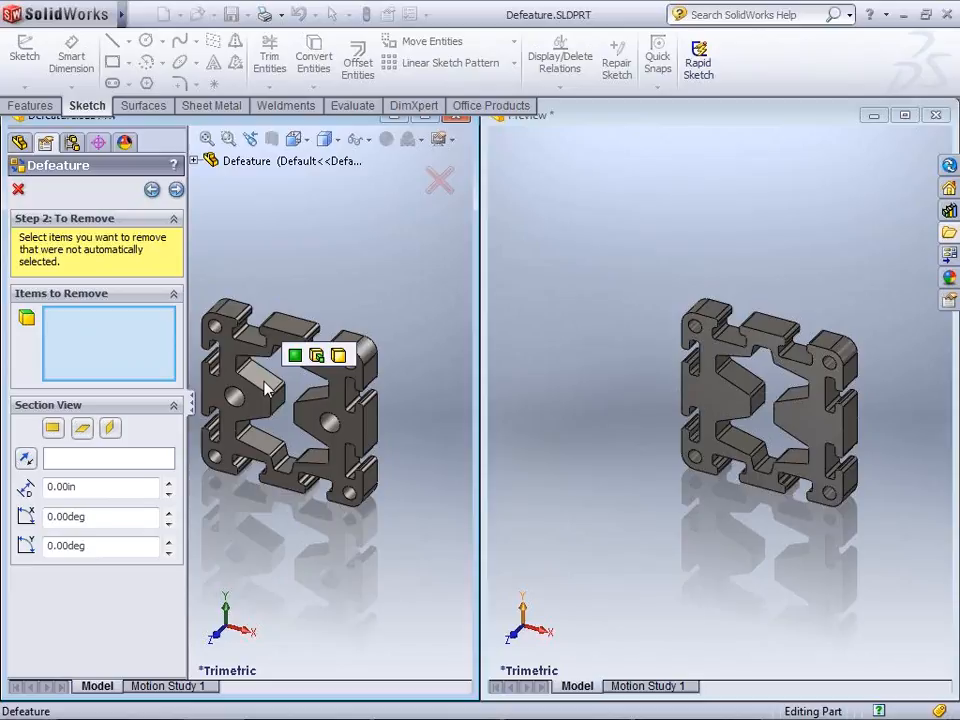
click(317, 357)
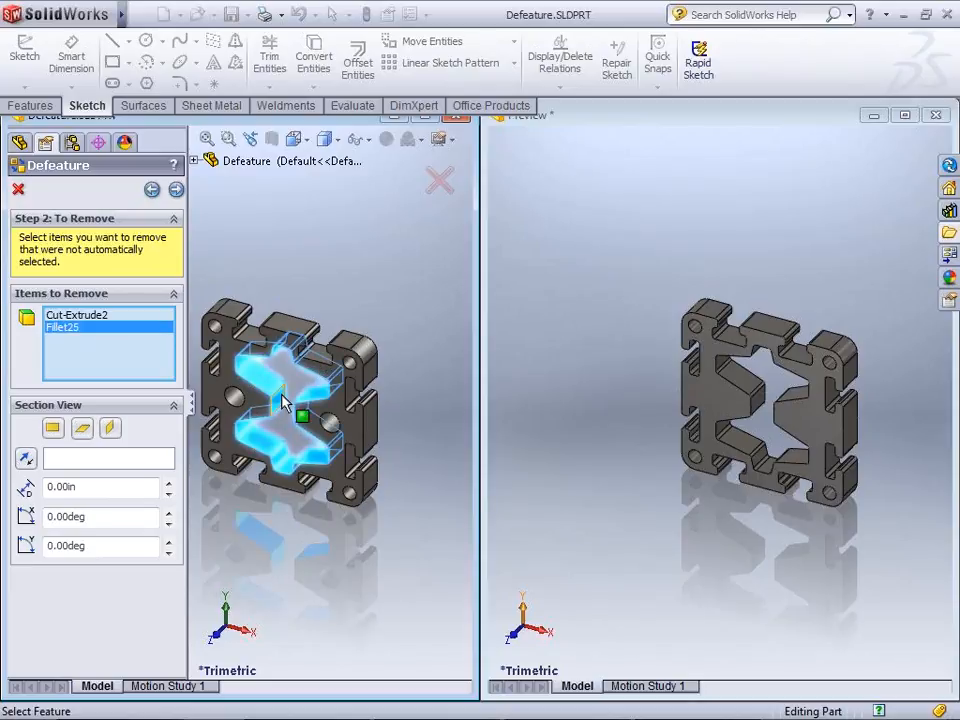
click(346, 350)
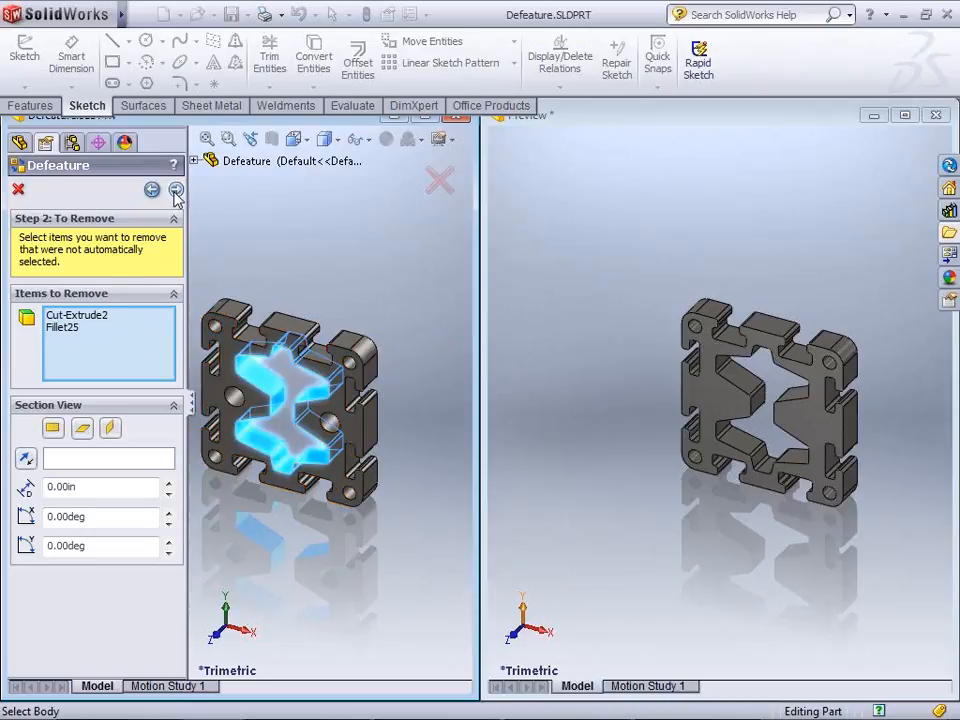
click(63, 334)
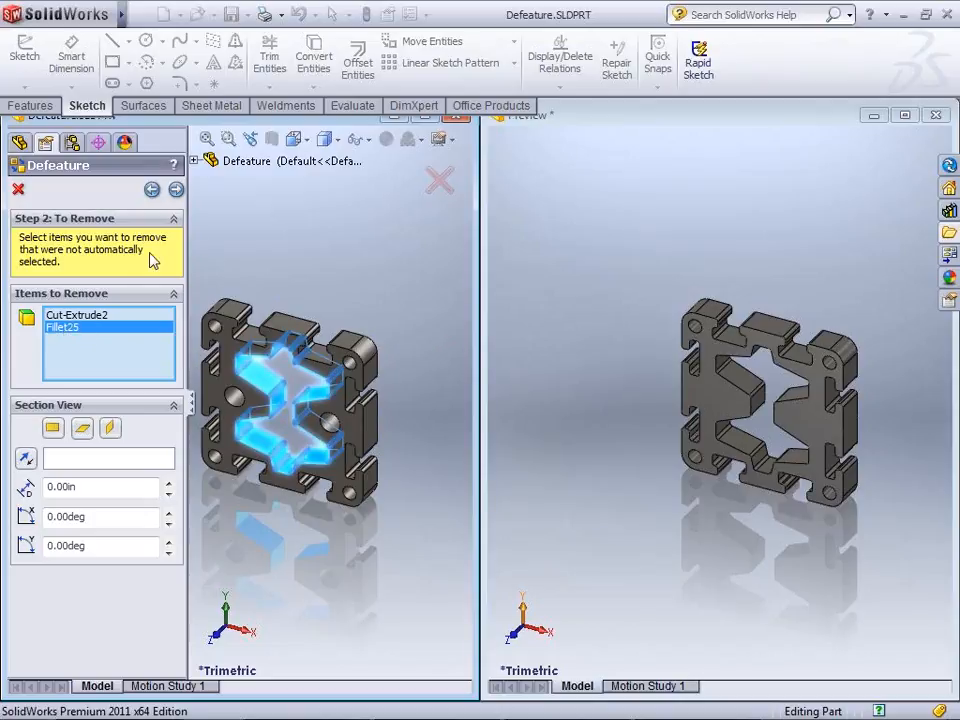
click(175, 190)
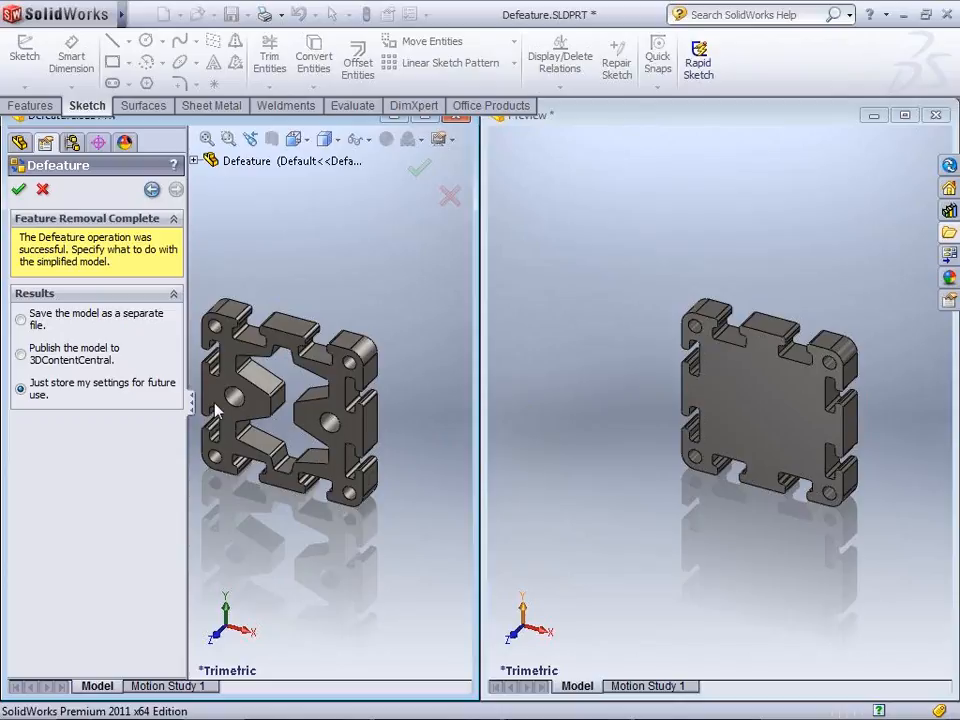
Save the simplified model as a separate part file named "ok to send to vendors" in the Defeature folder
click(23, 324)
click(82, 392)
click(24, 318)
click(19, 191)
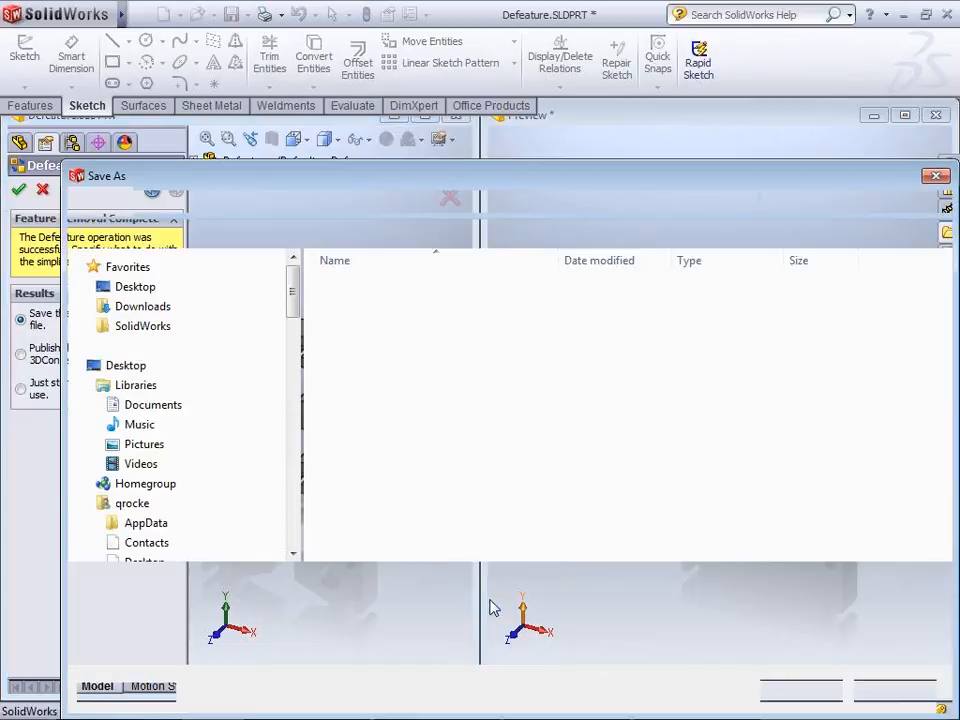
text(ok)
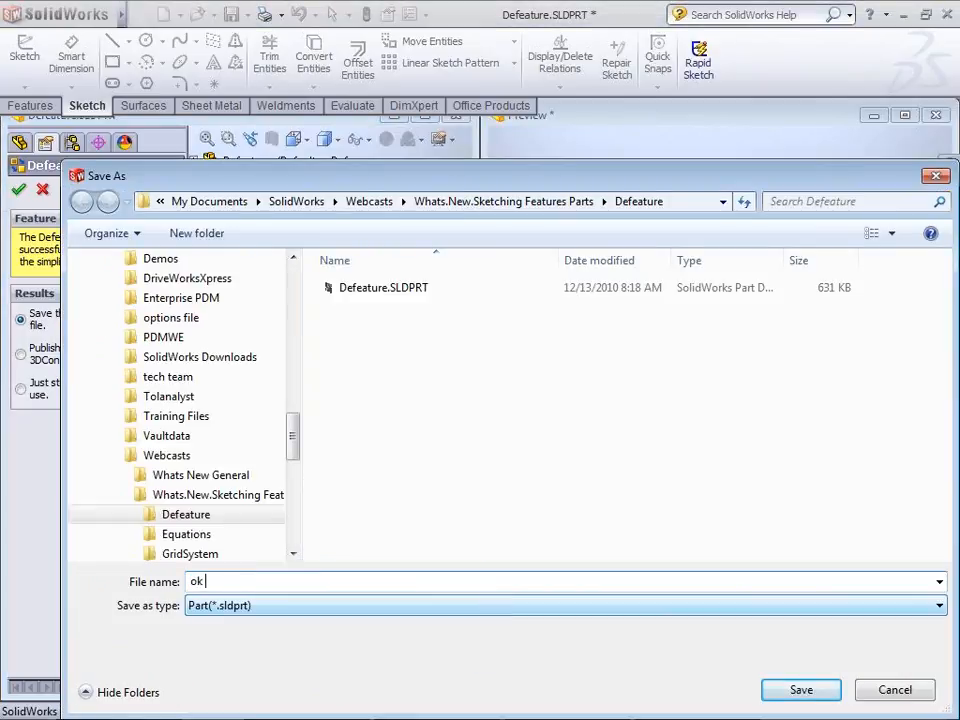
text( to send to vendors)
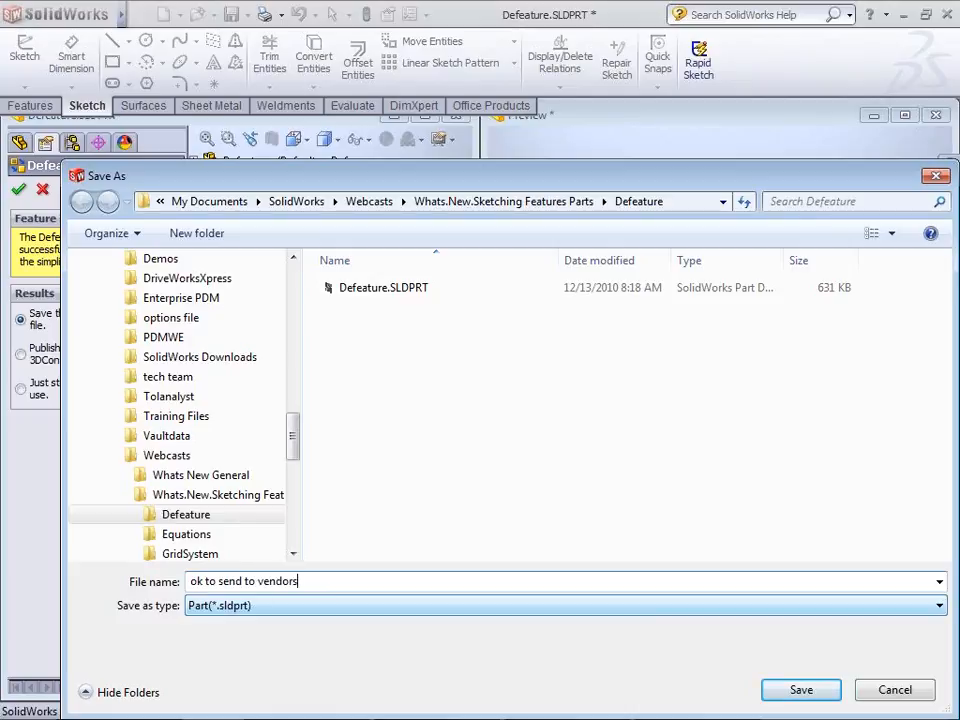
click(798, 689)
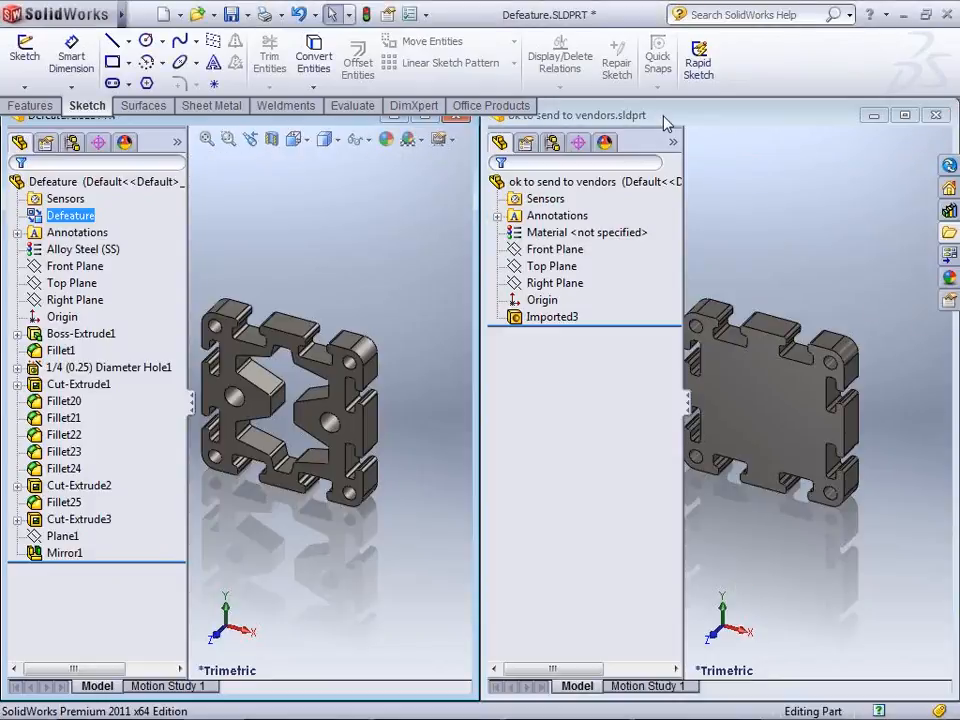
Close the ok to send to vendors part, and close Defeature.SLDPRT without saving
click(936, 115)
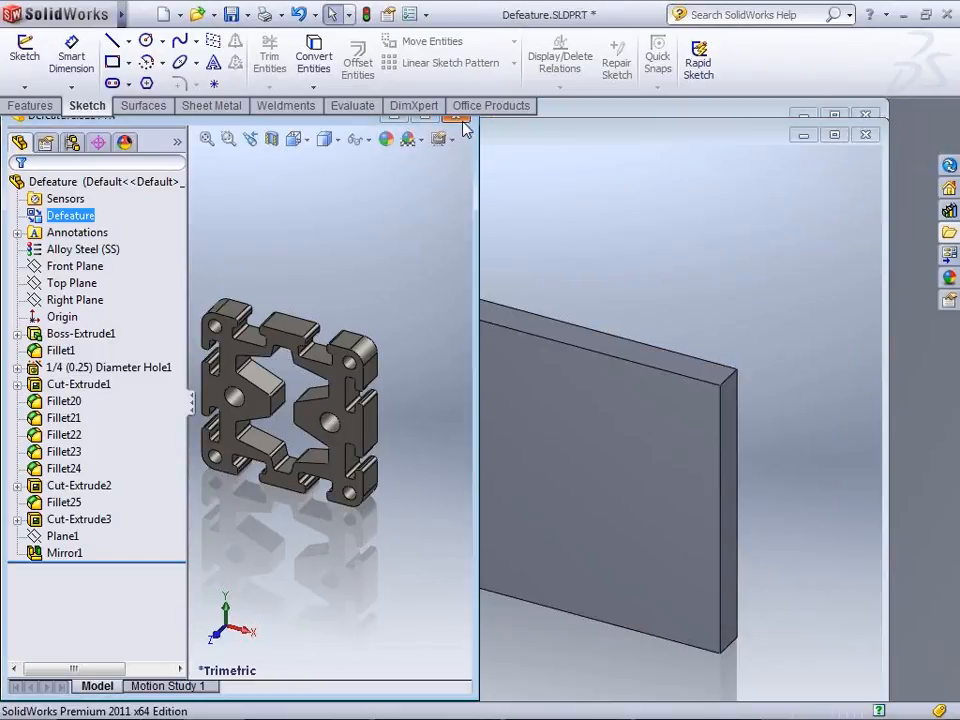
click(426, 120)
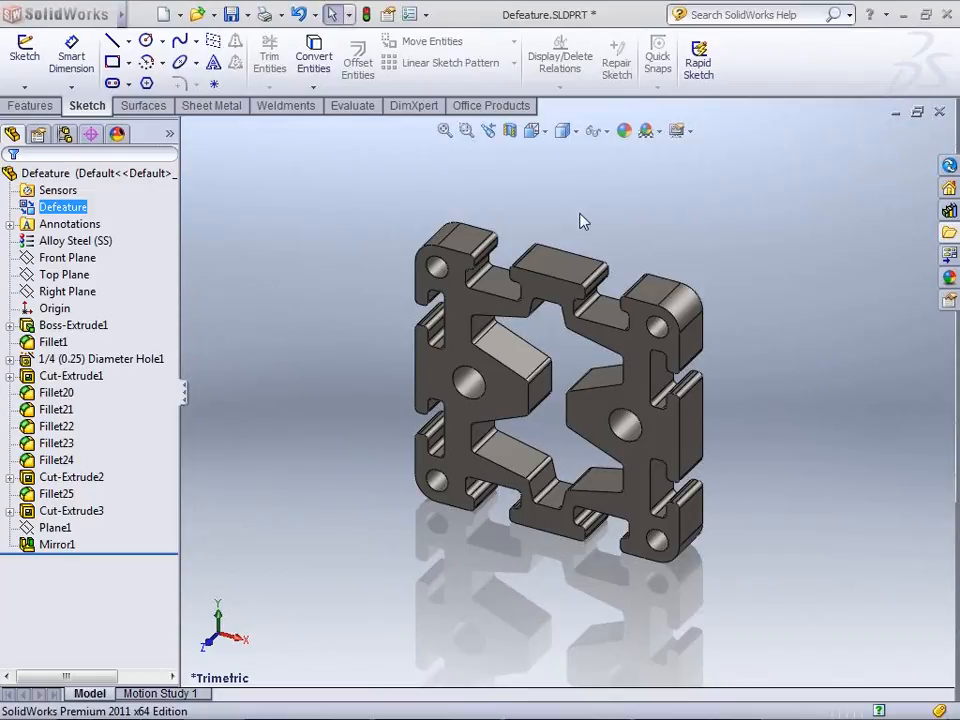
click(939, 111)
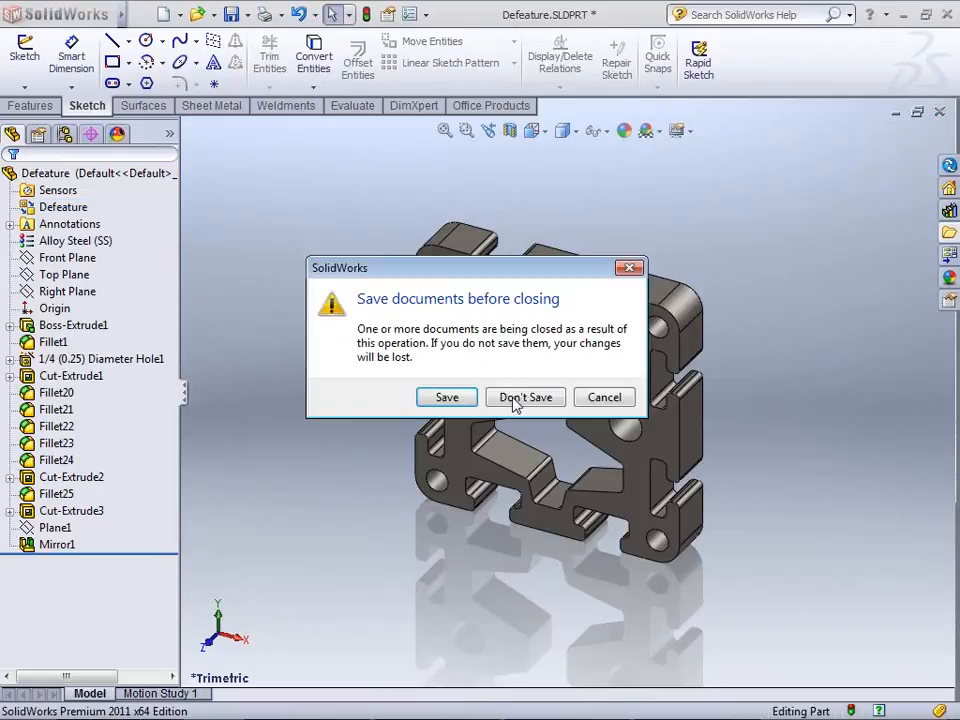
click(525, 397)
Switch to the PowerPoint slide show to review the Parts slide on equations, and return to SolidWorks
mouse_move(381, 681)
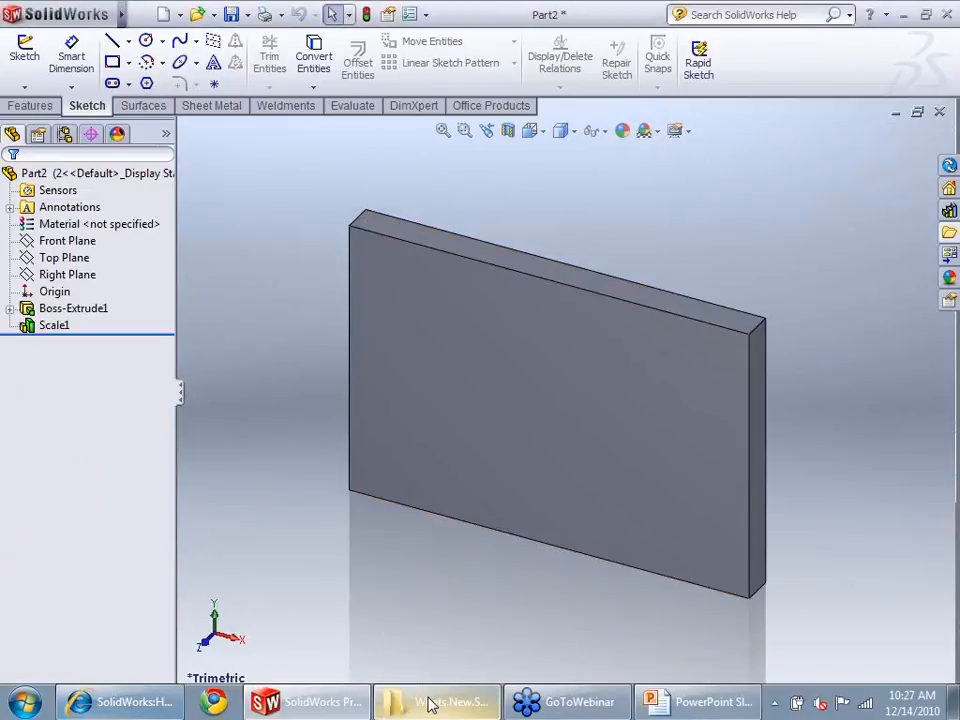
click(698, 703)
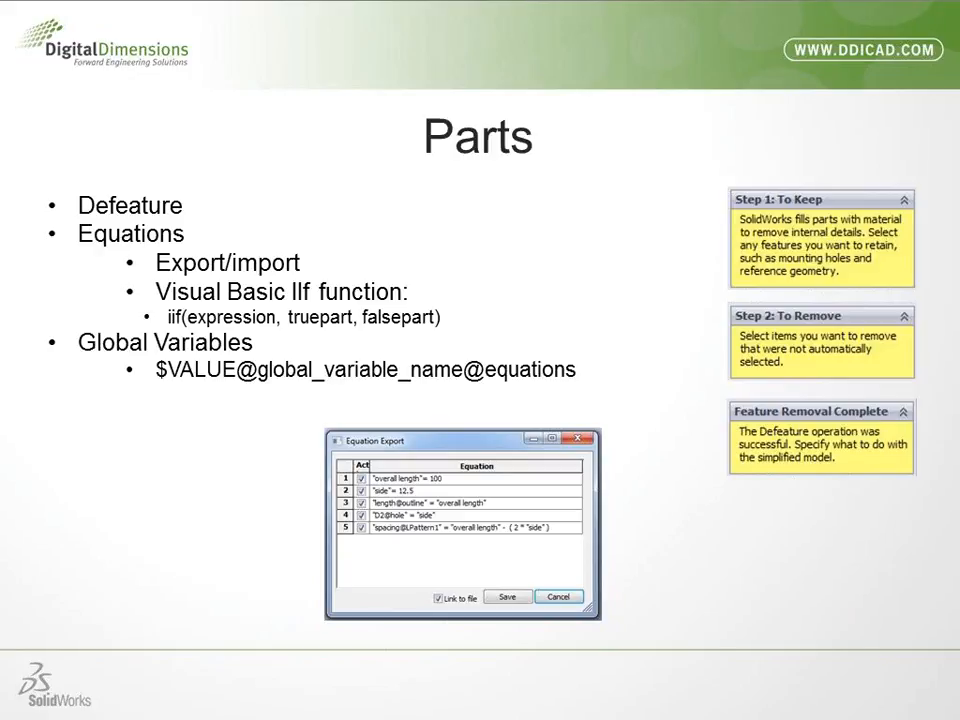
key(alt+Tab)
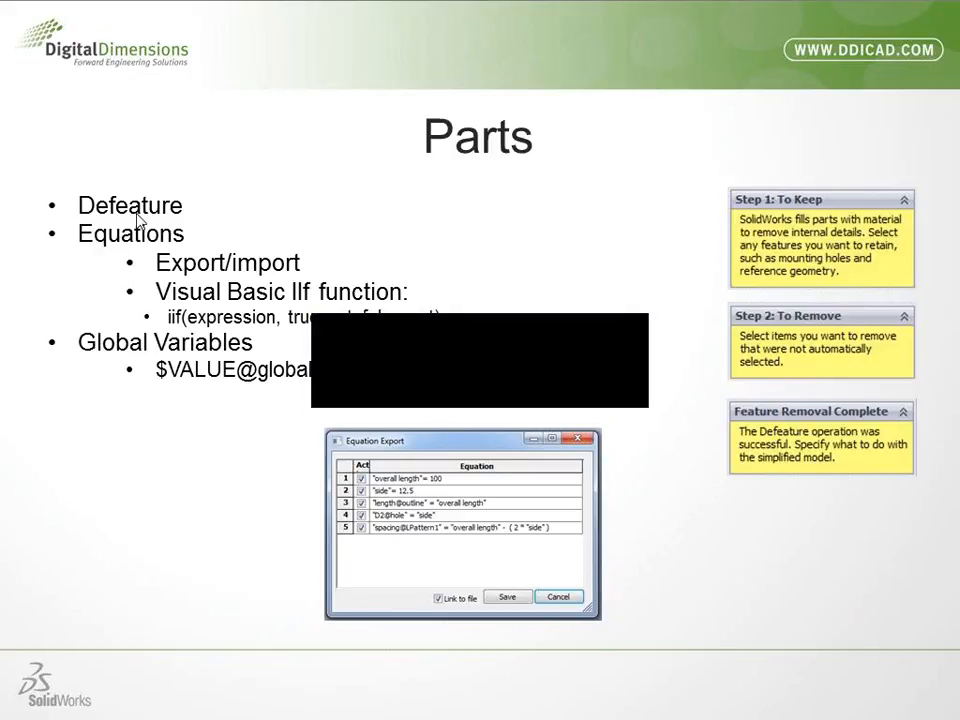
Open frontplate_01.sldprt from the Equations folder
click(141, 15)
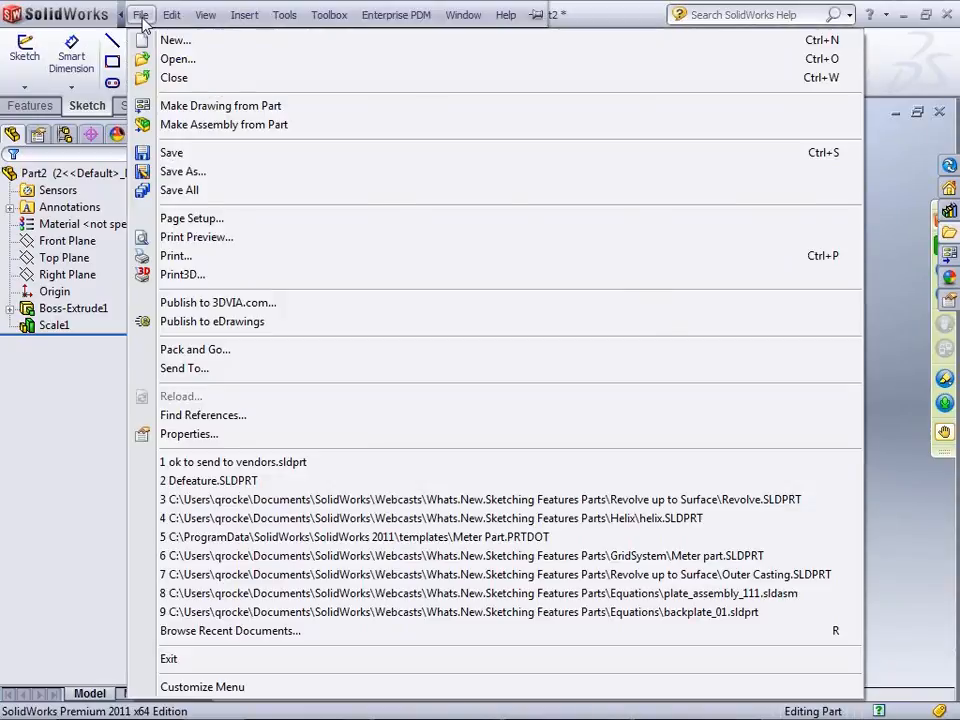
click(171, 58)
scroll(335, 290, down, 3)
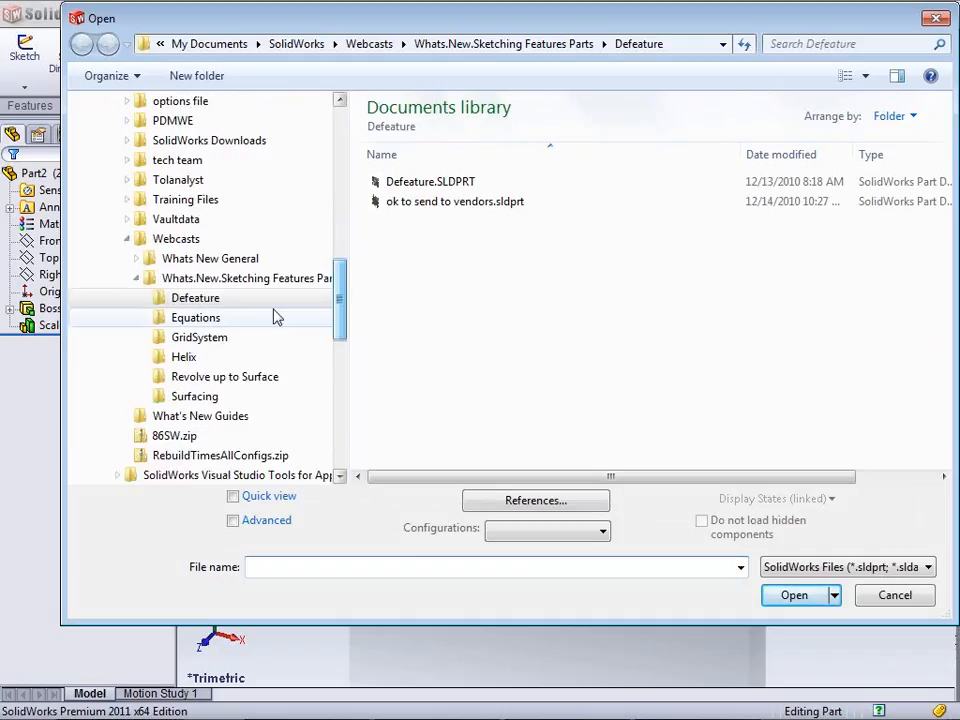
click(238, 318)
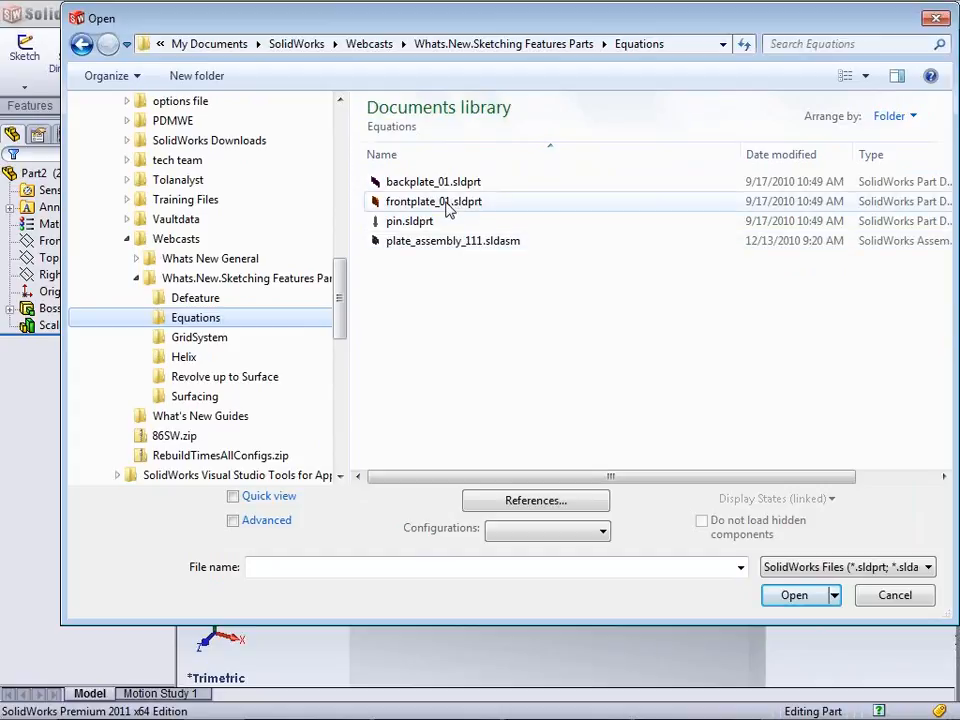
double_click(447, 204)
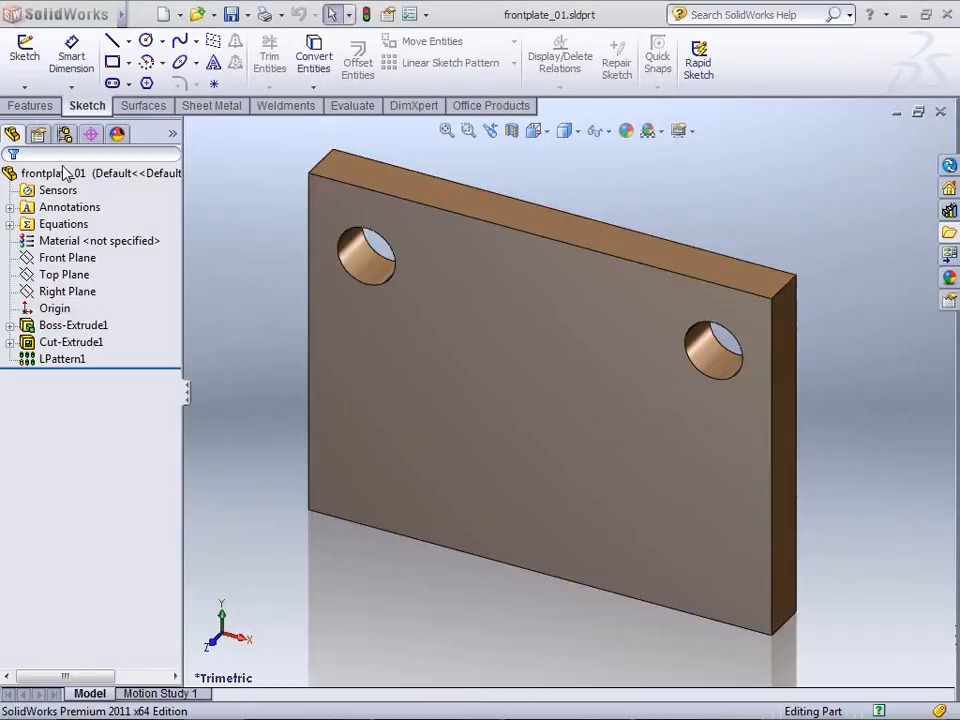
Open the equations of frontplate_01 for editing and move the Equations dialog towards the upper part of the model
click(63, 174)
click(68, 207)
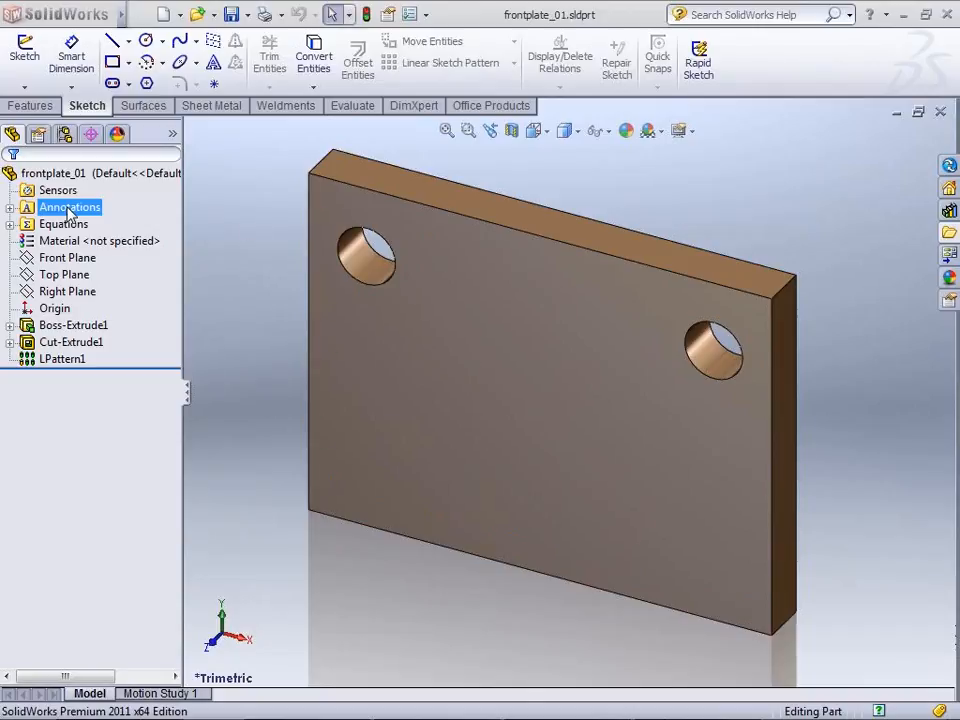
click(62, 224)
right_click(70, 224)
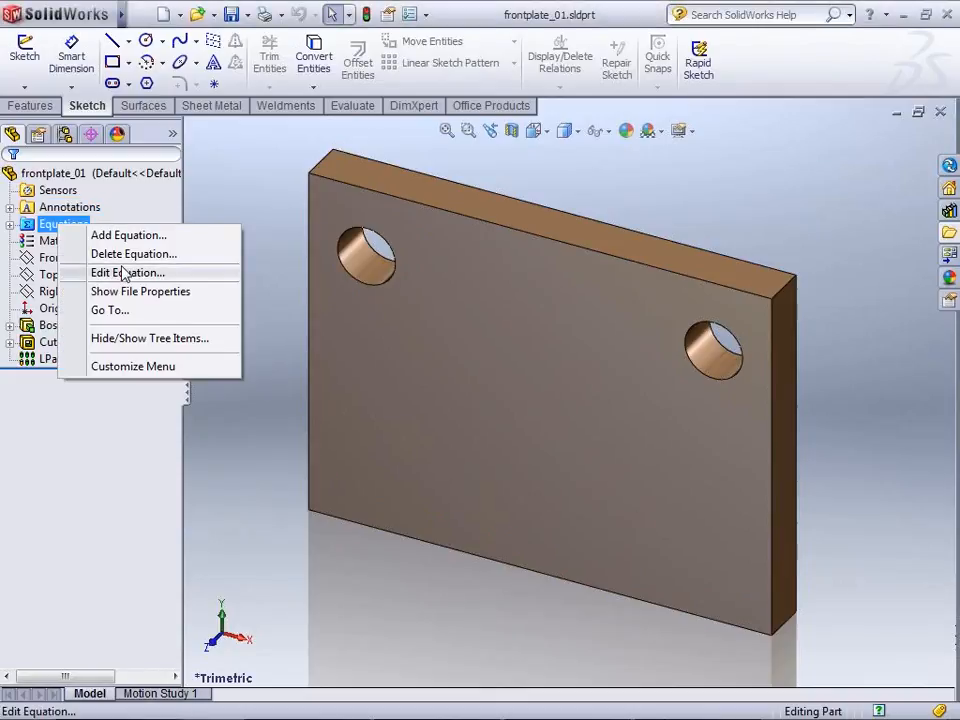
click(138, 272)
drag(675, 268, 320, 163)
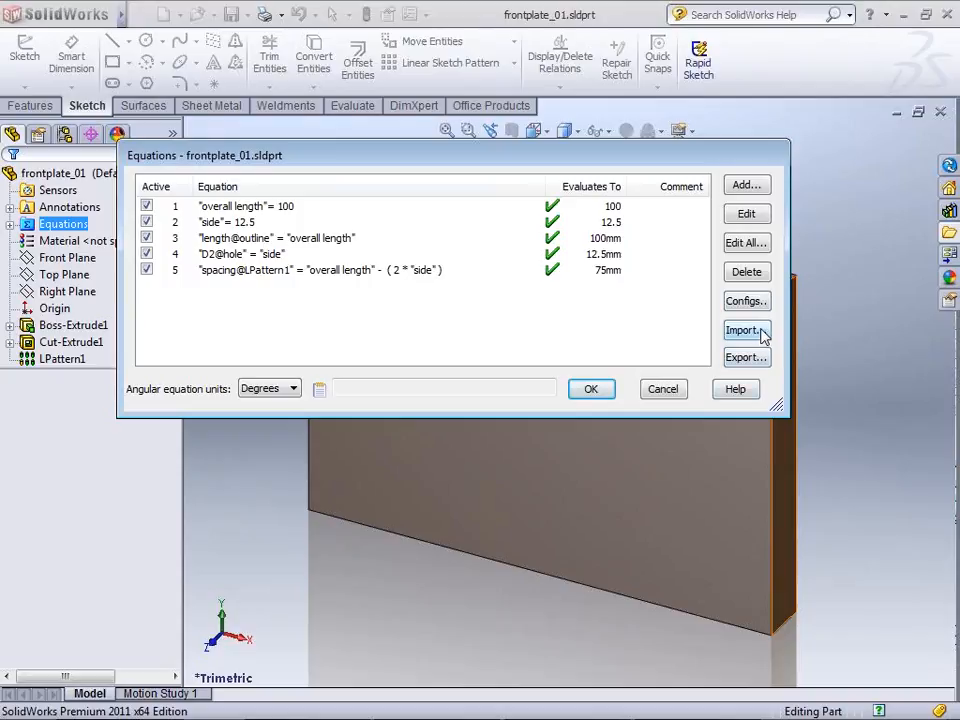
Start exporting all five equations to a text file with Link to file enabled, widening the Active column
click(754, 358)
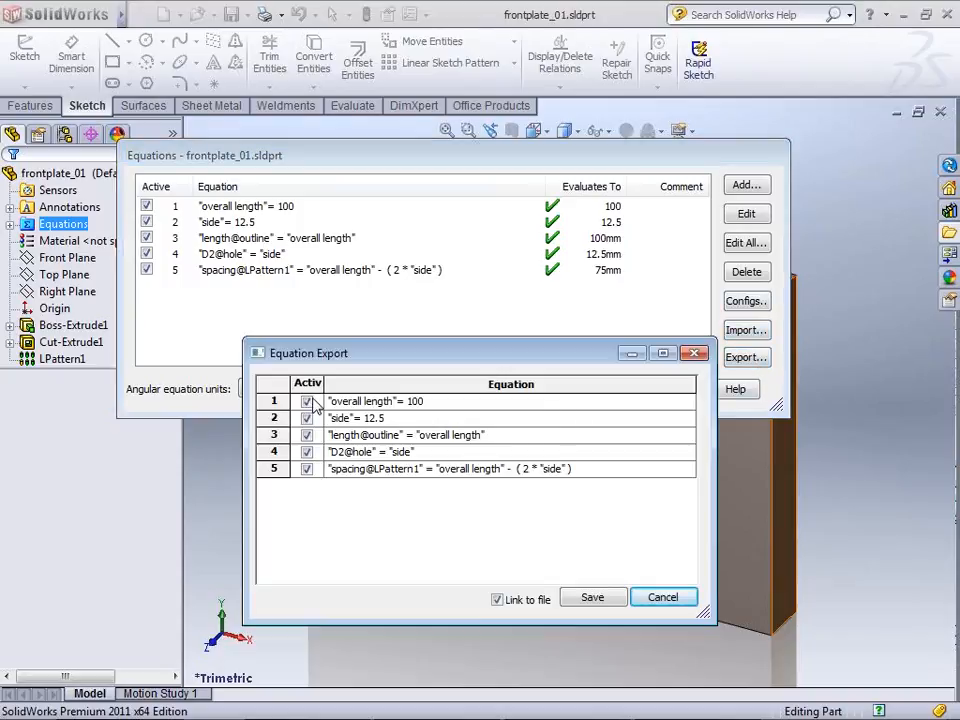
drag(322, 384, 351, 383)
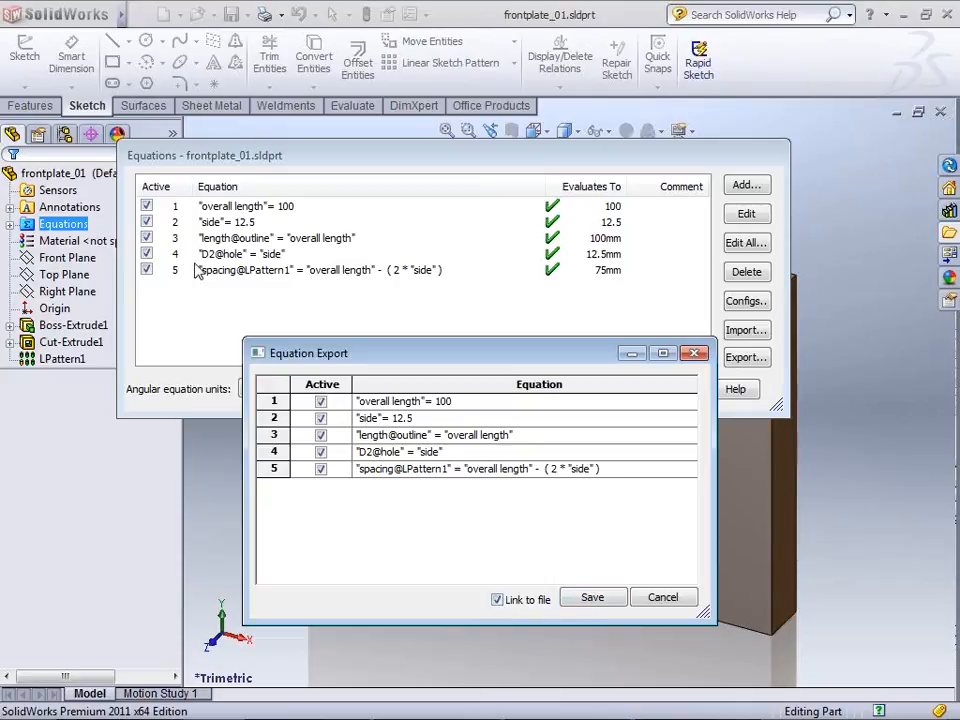
click(590, 598)
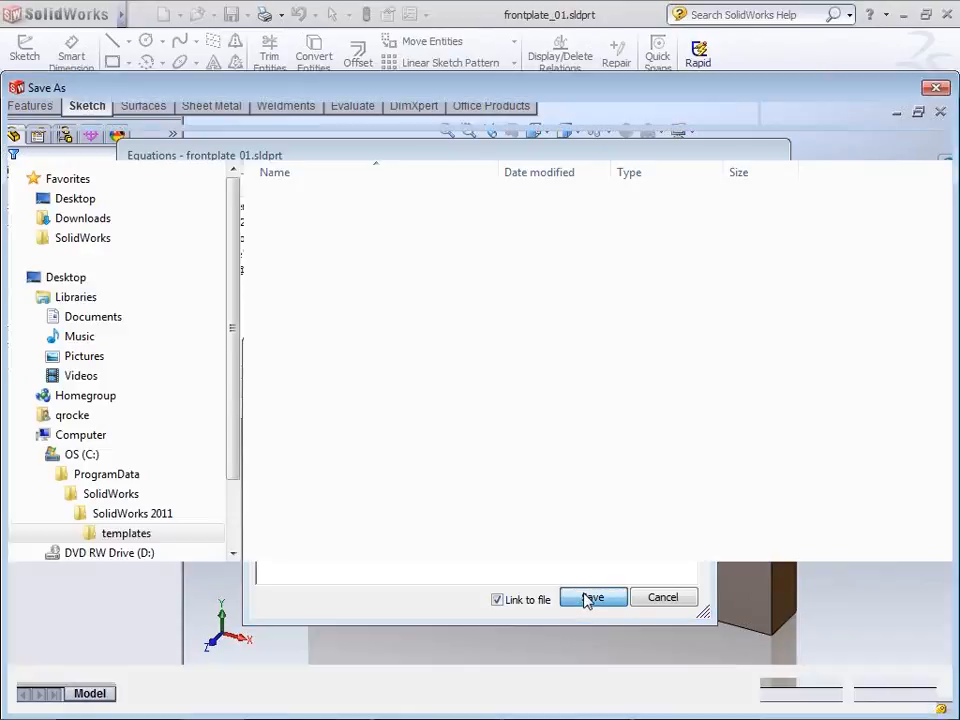
text(My equa)
key(Caps_Lock)
text(TION)
key(BackSpace)
key(BackSpace)
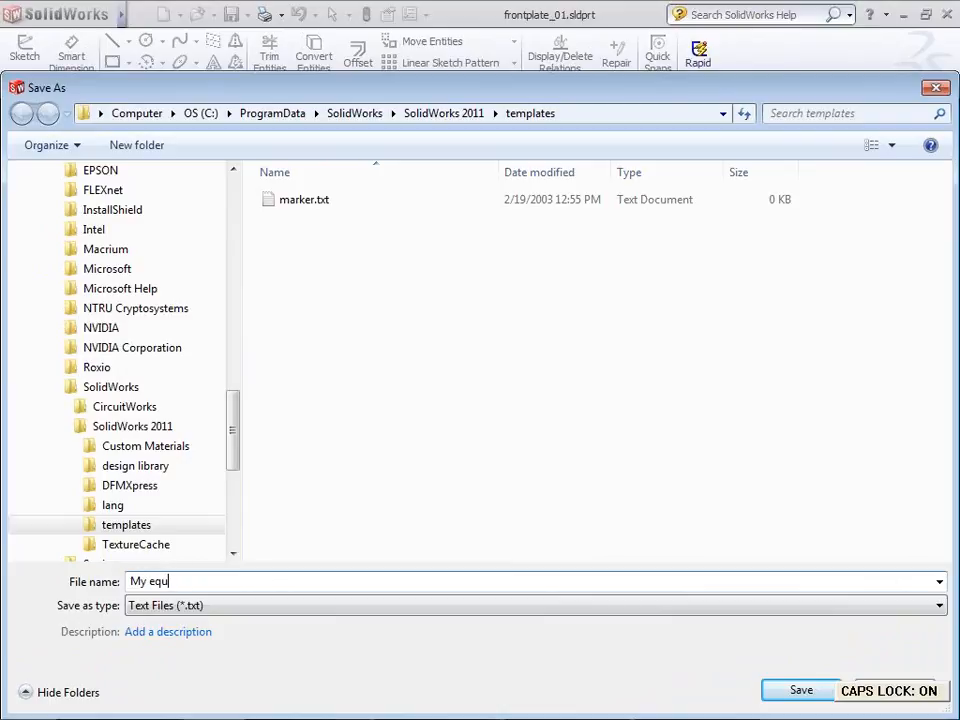
text(ATION)
key(BackSpace)
key(Caps_Lock)
key(BackSpace)
key(BackSpace)
key(BackSpace)
key(BackSpace)
key(BackSpace)
key(BackSpace)
key(BackSpace)
key(BackSpace)
key(BackSpace)
key(BackSpace)
Save the exported equations as the text file "my equations" on the Desktop and accept the linked equations
text(my )
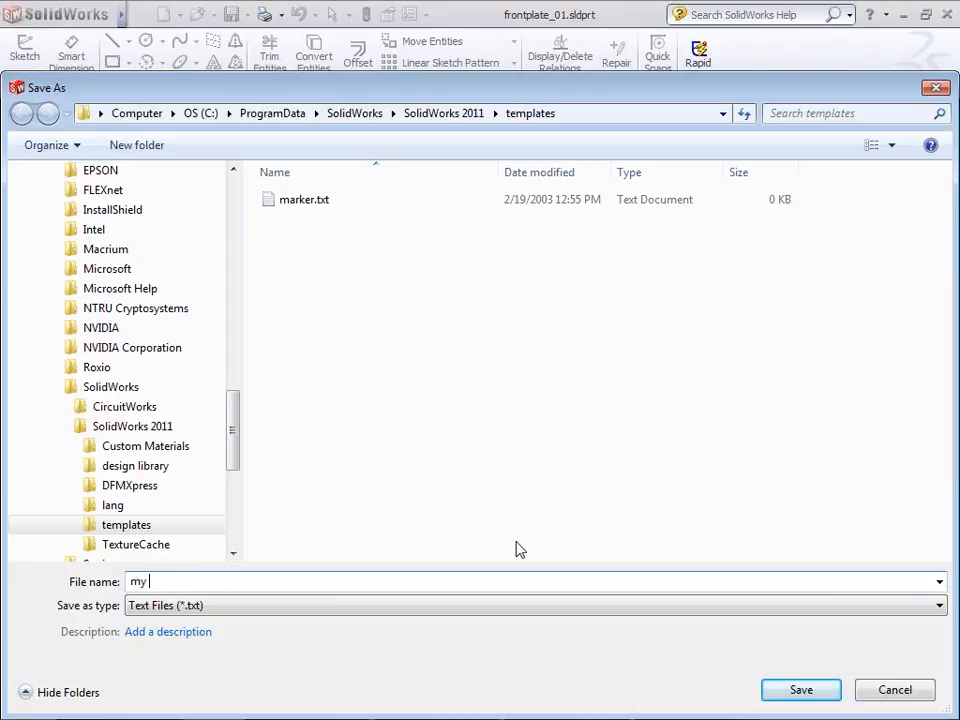
text(eqquations)
scroll(139, 240, up, 10)
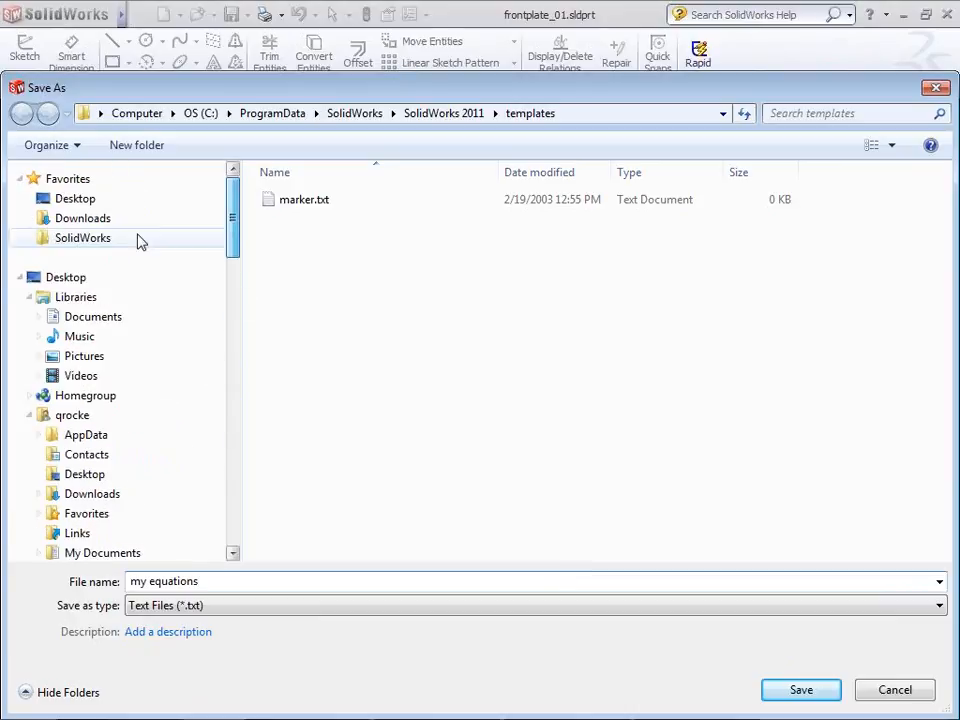
click(66, 277)
click(801, 690)
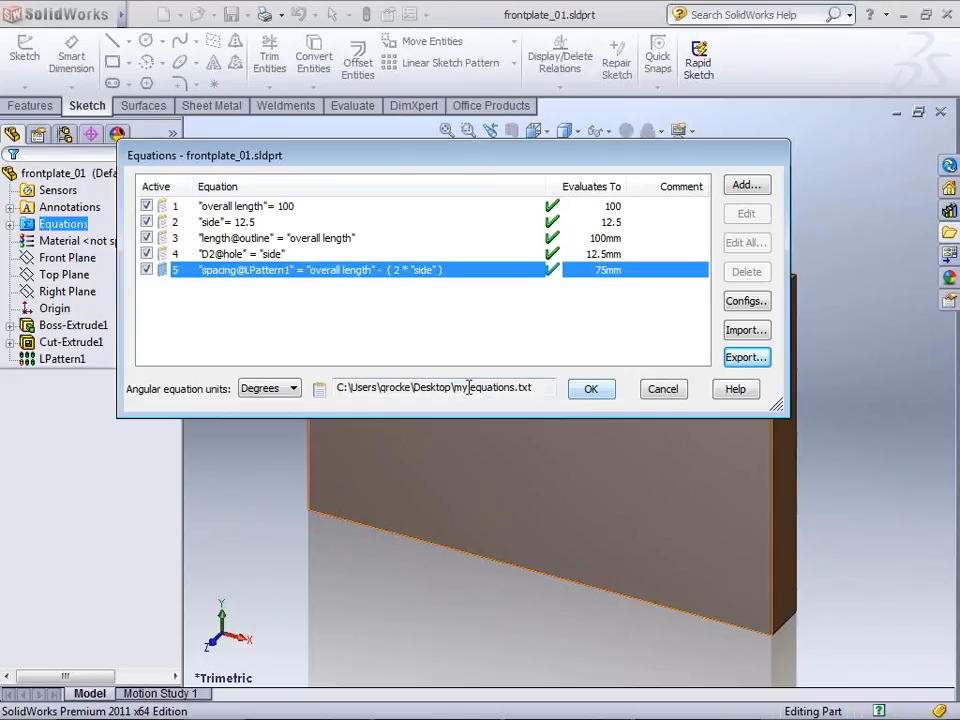
click(339, 388)
drag(339, 388, 539, 388)
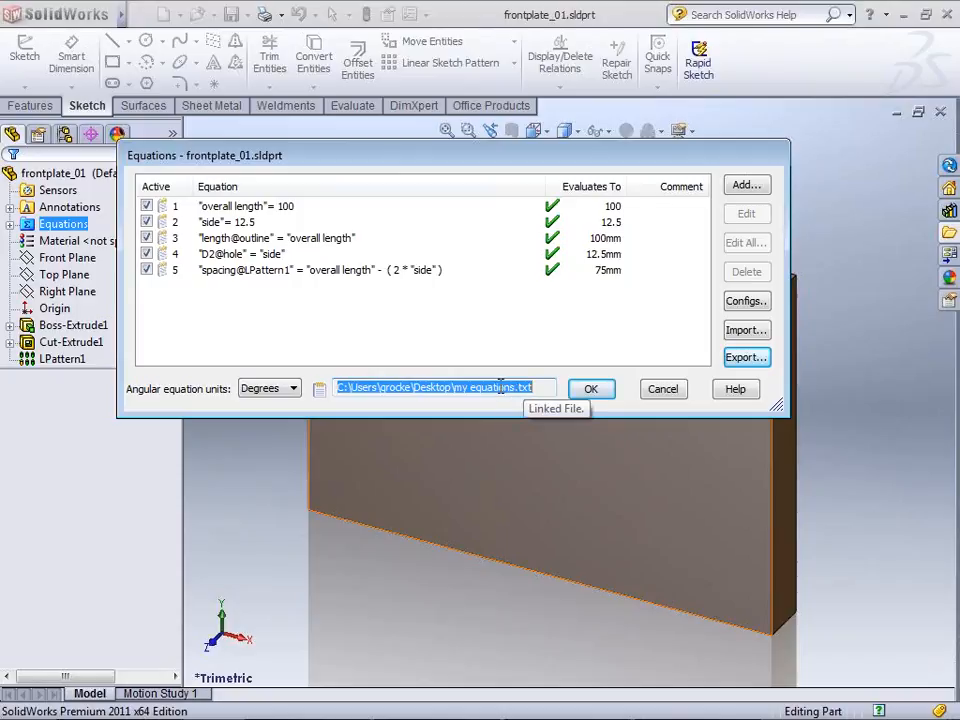
click(592, 391)
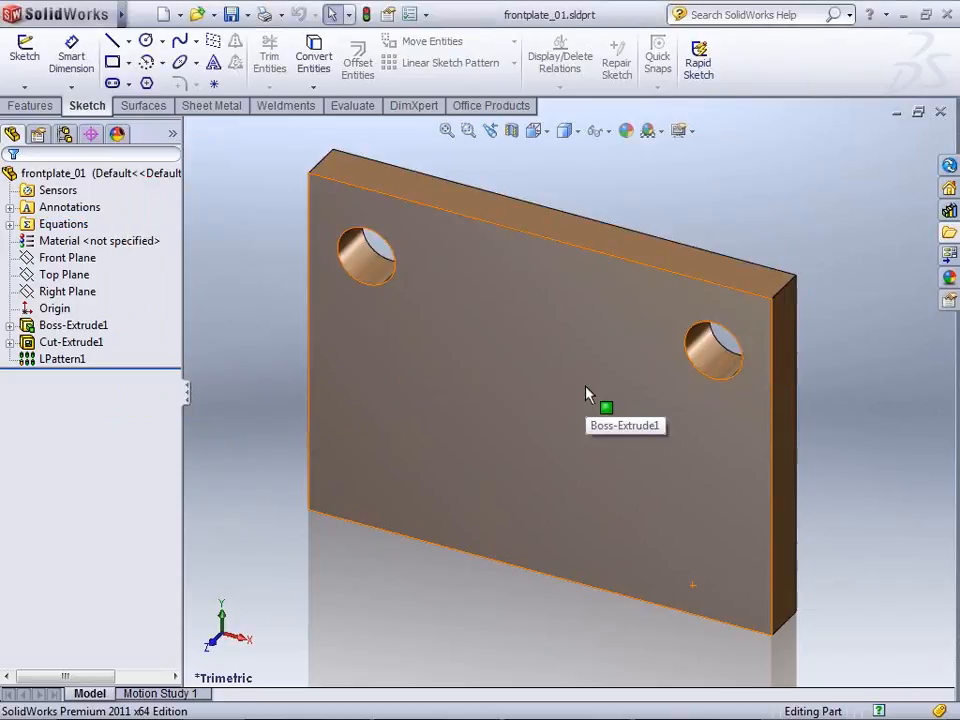
Open my equations.txt from the Desktop in Notepad, shrink its window to view the exported equations, and switch back to SolidWorks
double_click(182, 665)
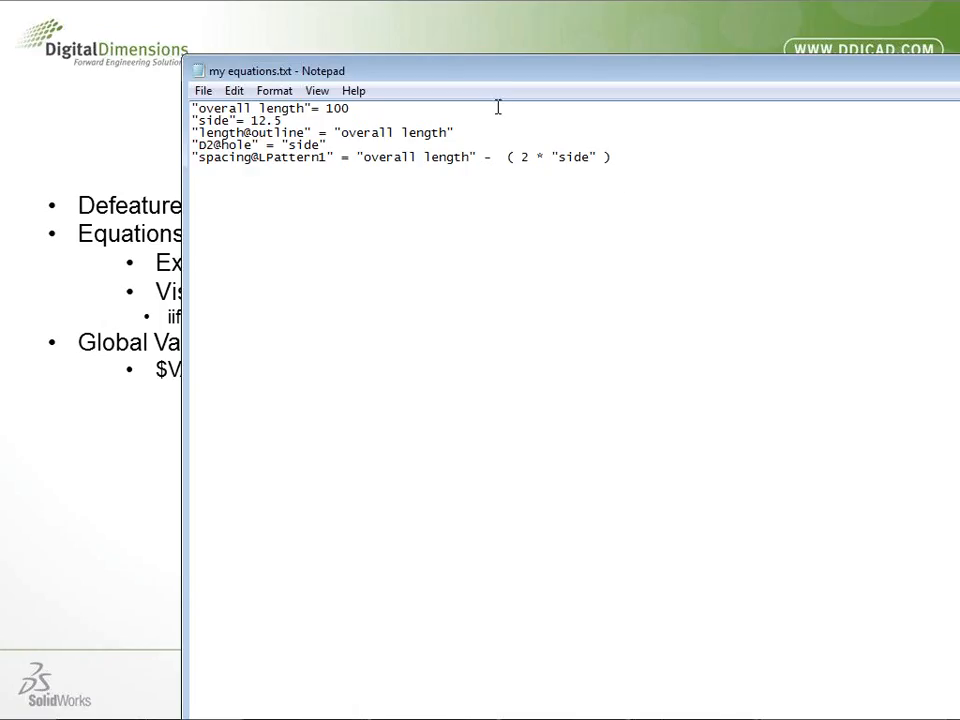
double_click(518, 78)
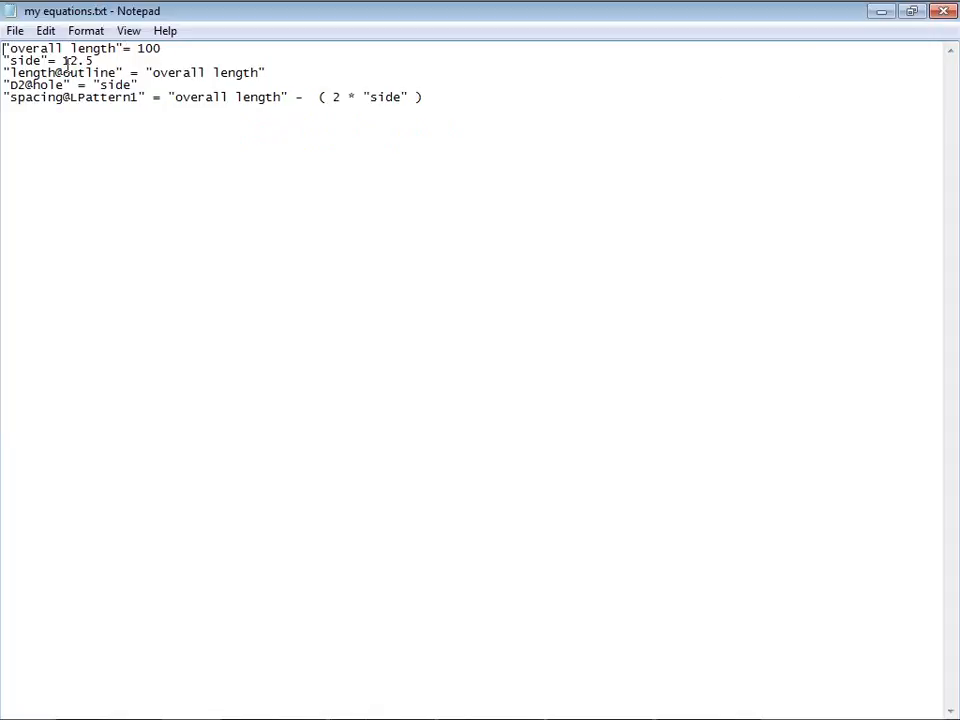
click(911, 11)
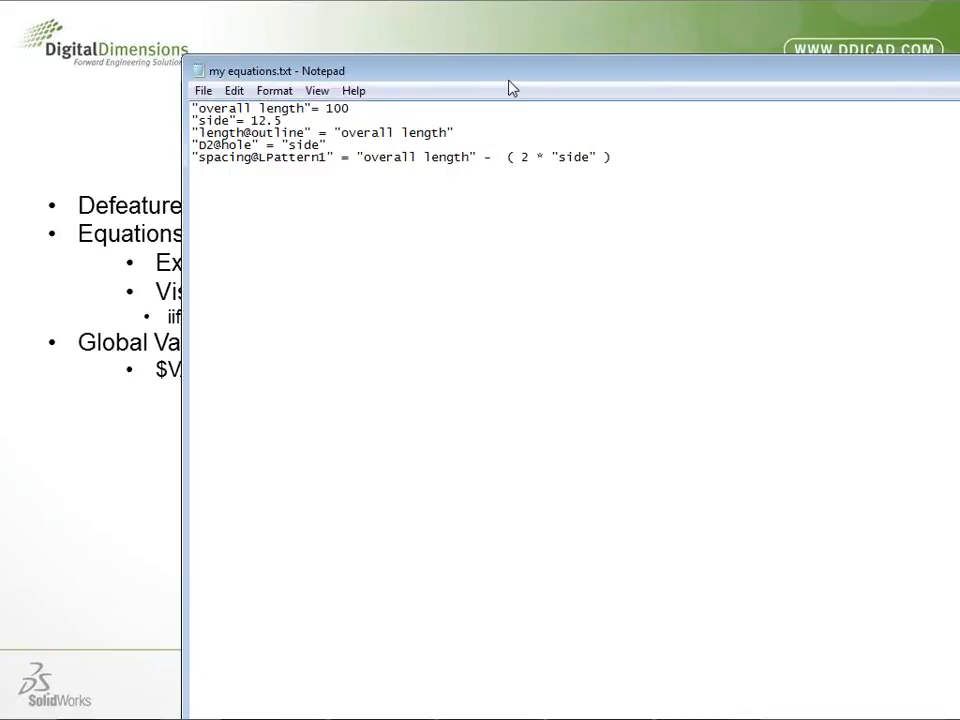
drag(517, 74, 452, 69)
drag(113, 56, 303, 259)
drag(638, 280, 471, 115)
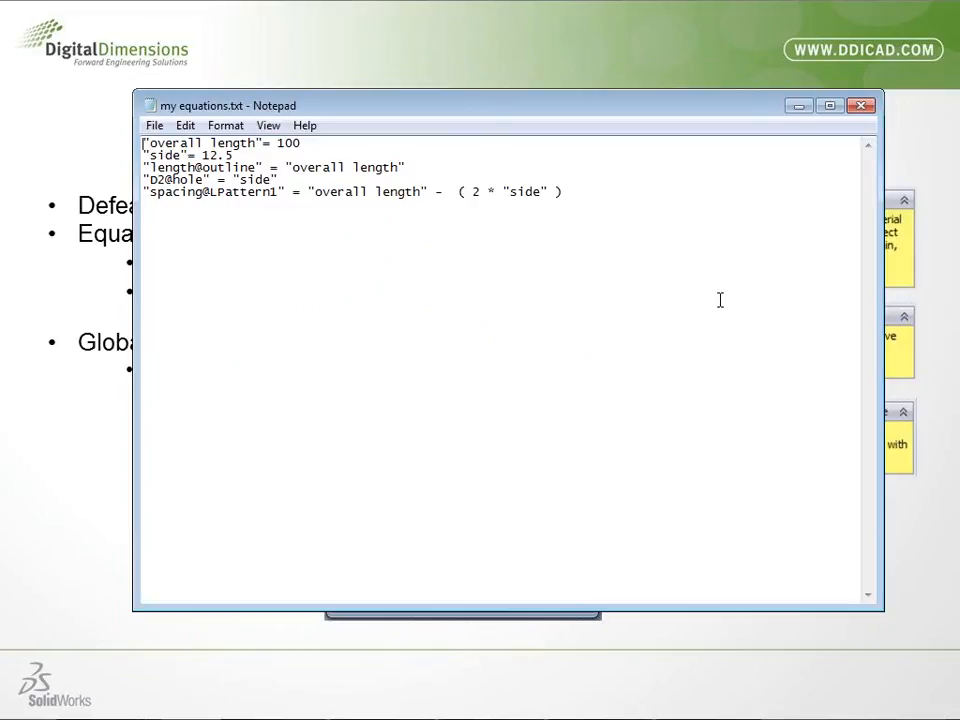
key(alt+Tab)
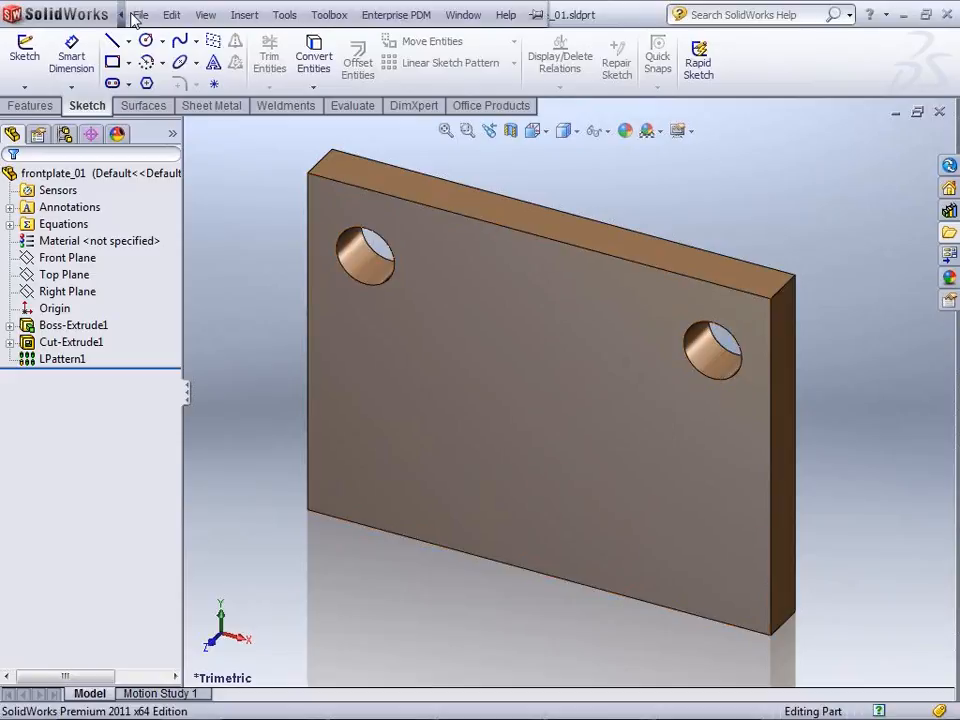
Open the part file backplate_01.sldprt from the Equations folder
click(137, 15)
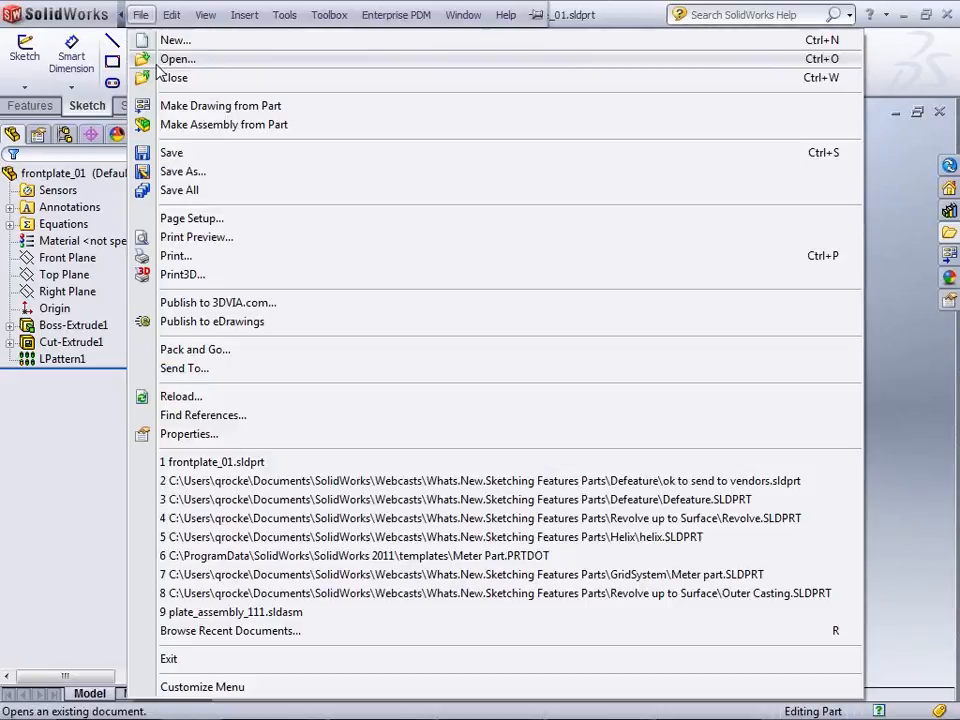
click(157, 62)
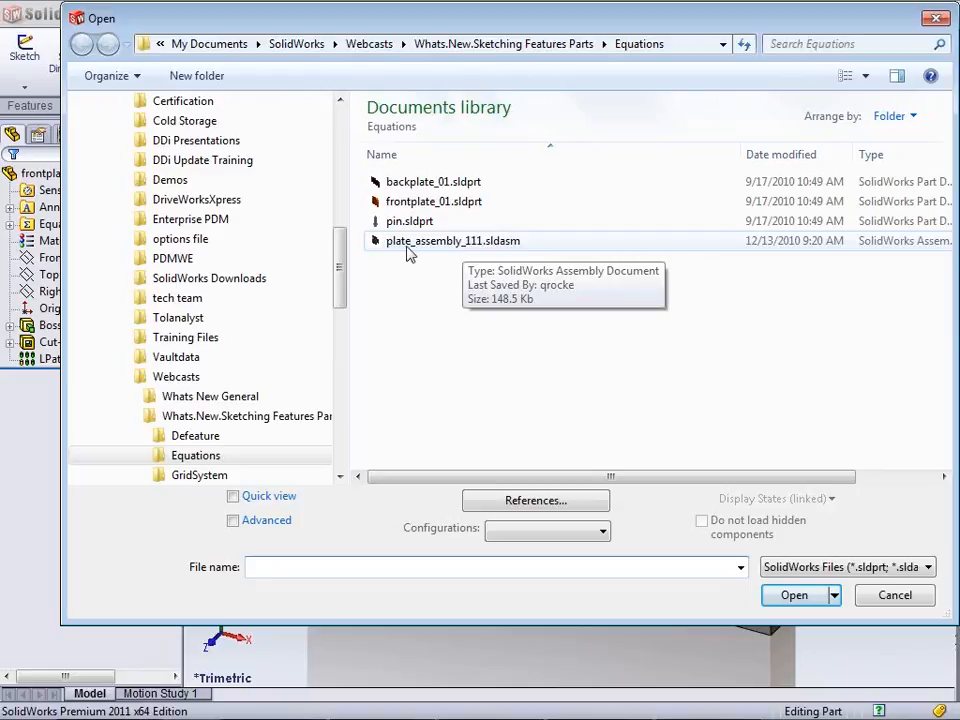
double_click(435, 185)
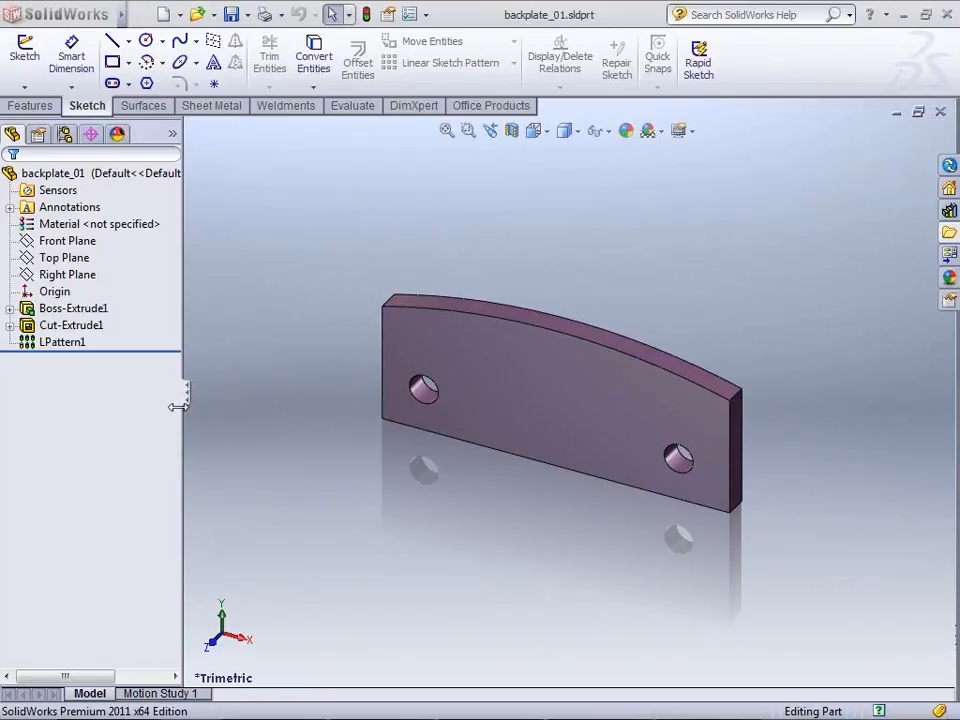
Inspect the dimensions of the back plate's outline sketch under Boss-Extrude1
click(10, 309)
click(71, 325)
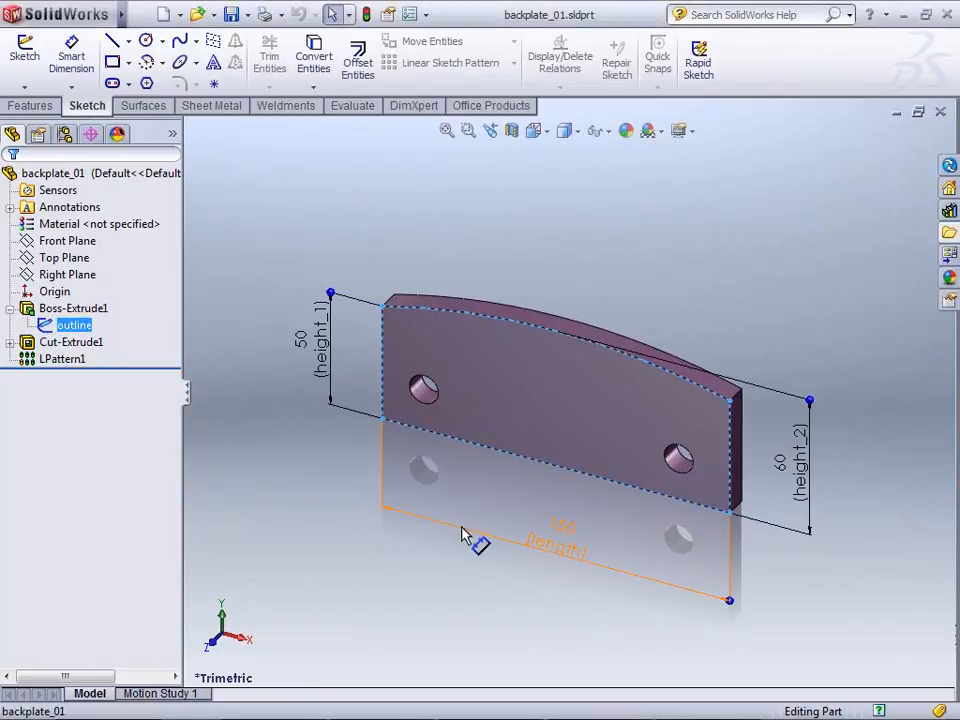
click(60, 312)
click(60, 324)
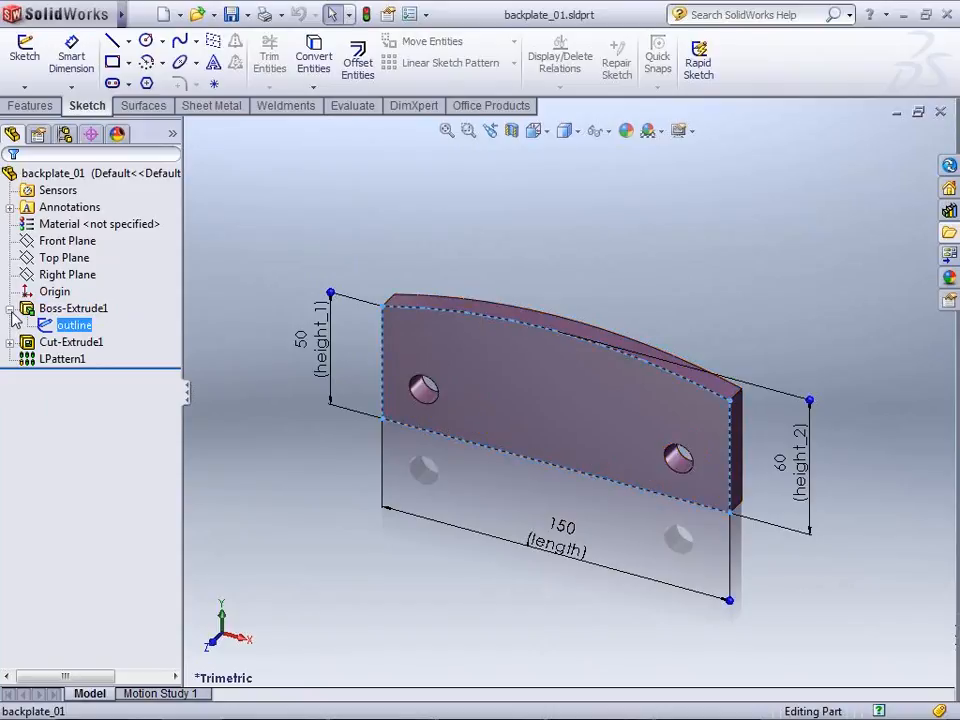
click(10, 309)
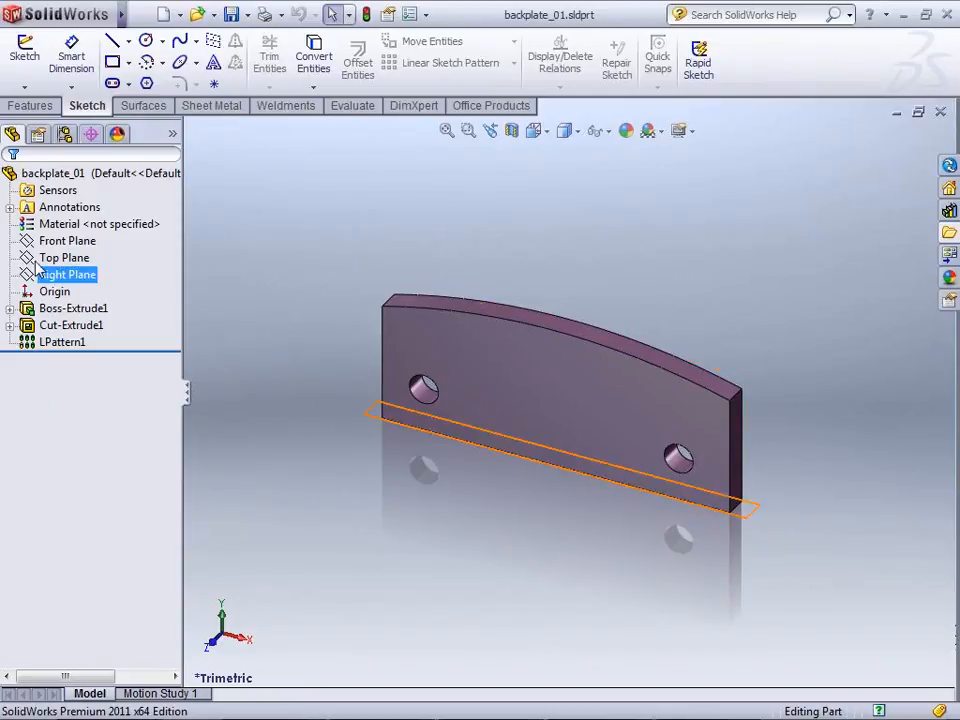
click(62, 276)
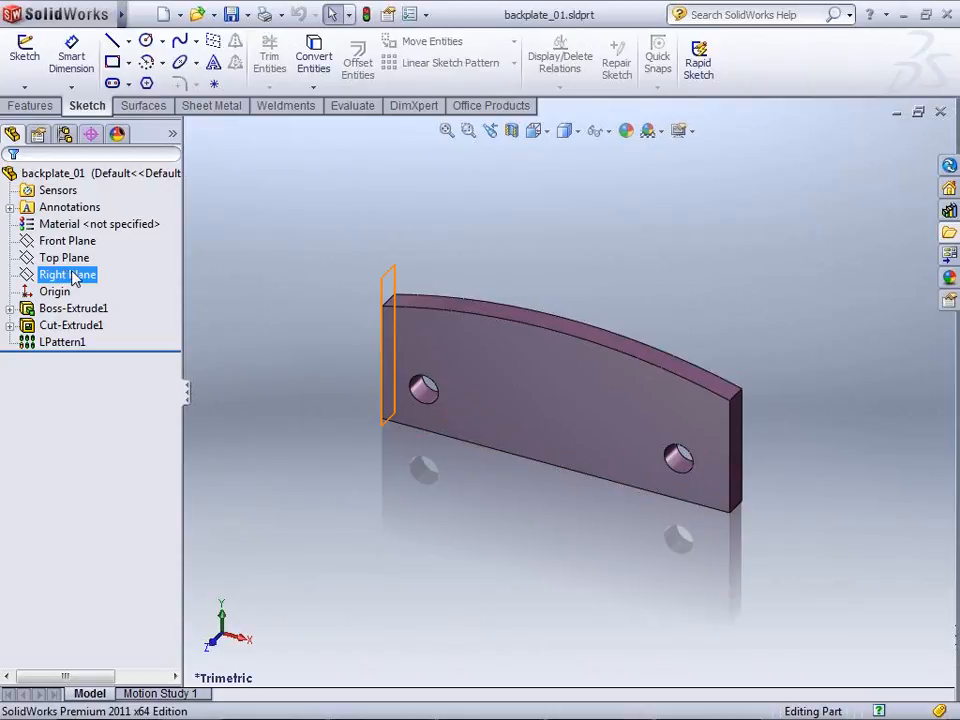
Import the equations from my equations.txt on the Desktop into the back plate, linked to the file, and apply them
mouse_move(125, 13)
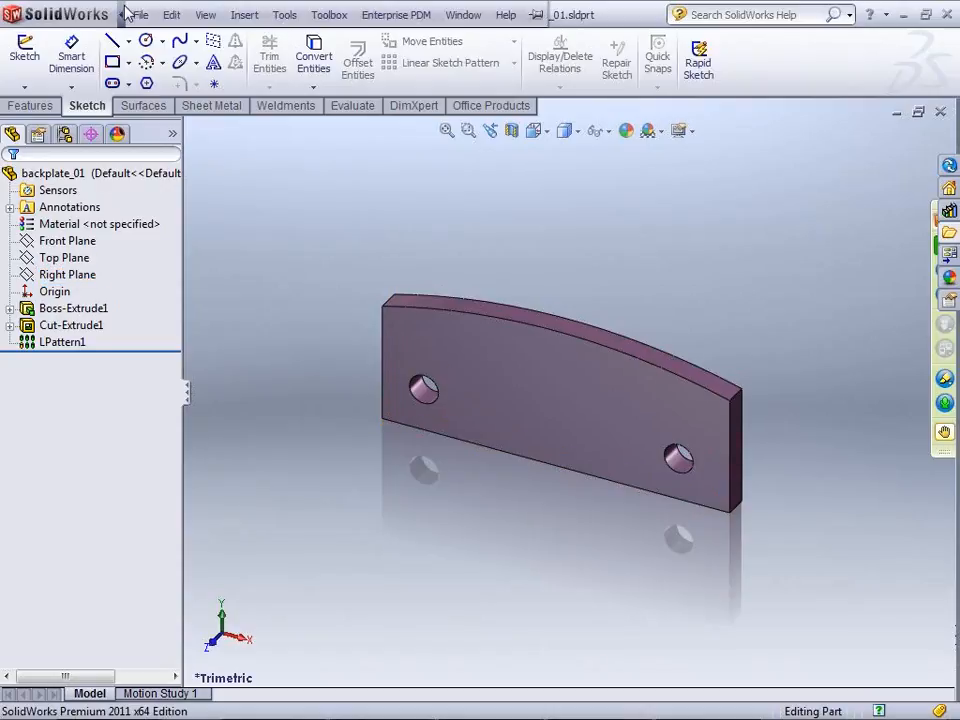
click(289, 14)
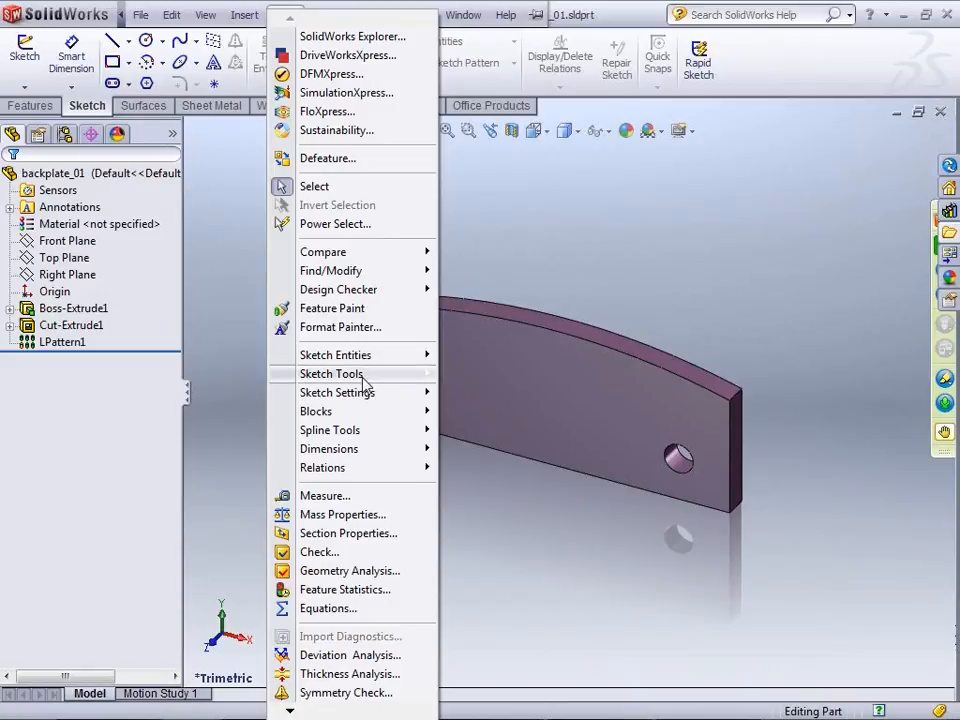
mouse_move(368, 394)
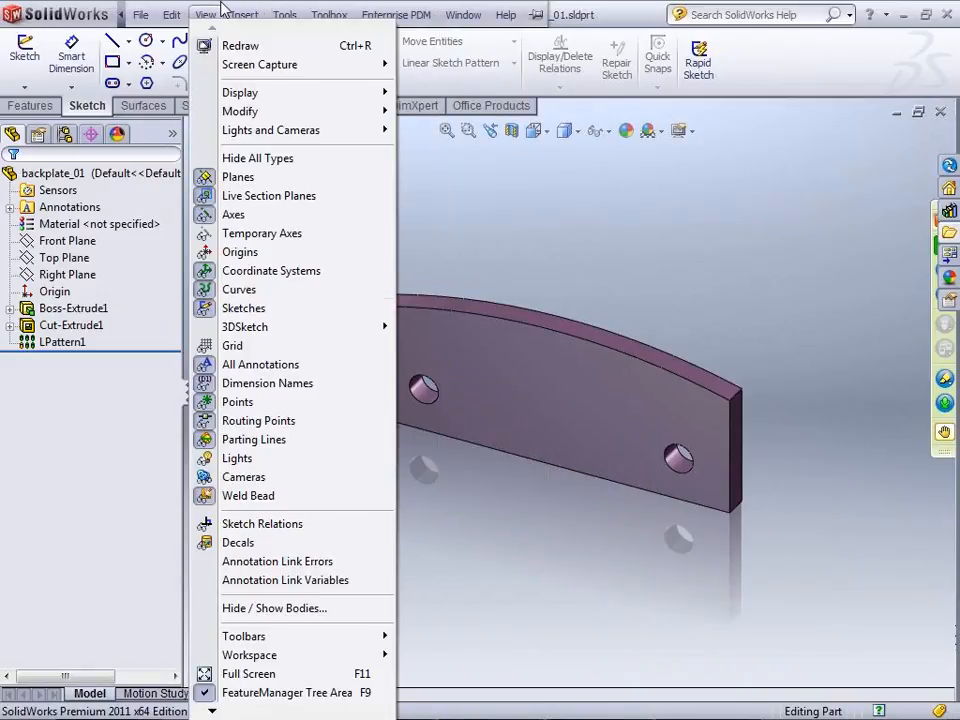
mouse_move(244, 14)
mouse_move(278, 10)
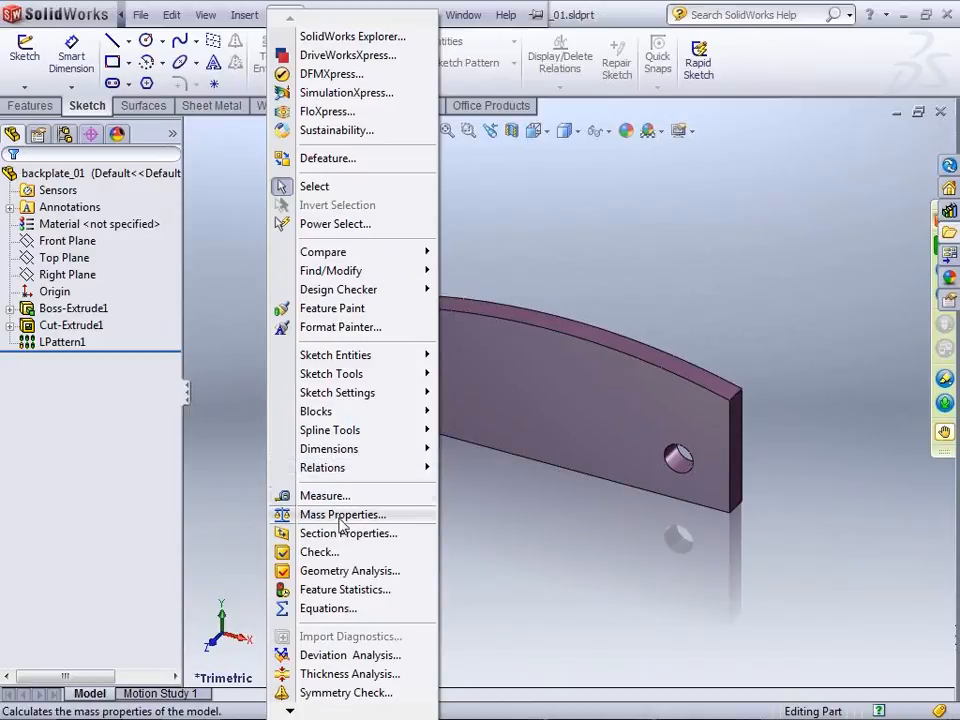
click(366, 610)
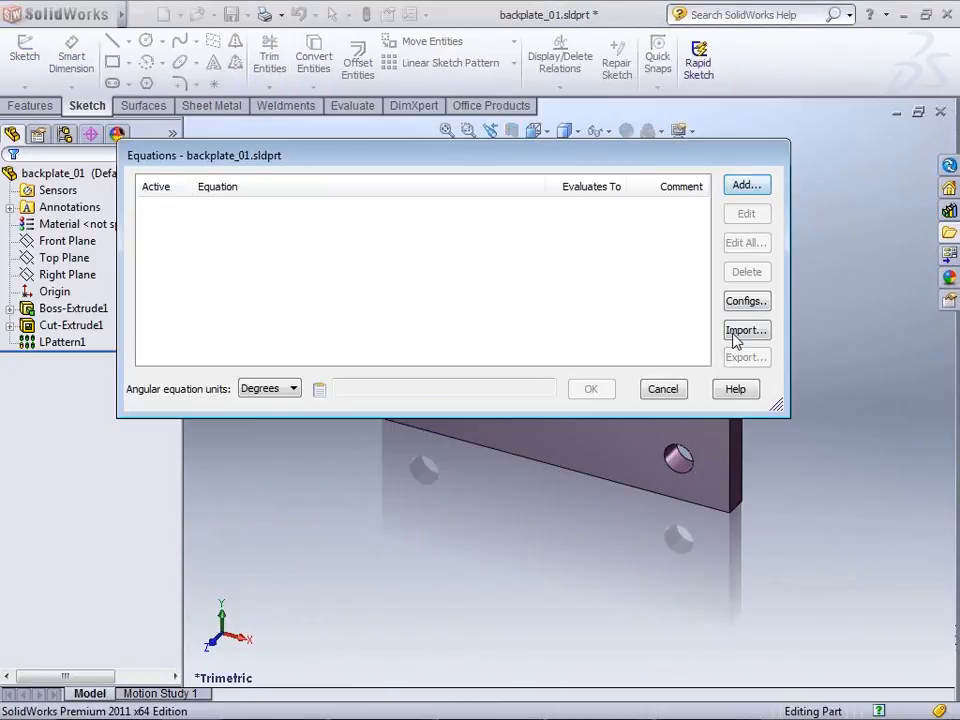
click(735, 331)
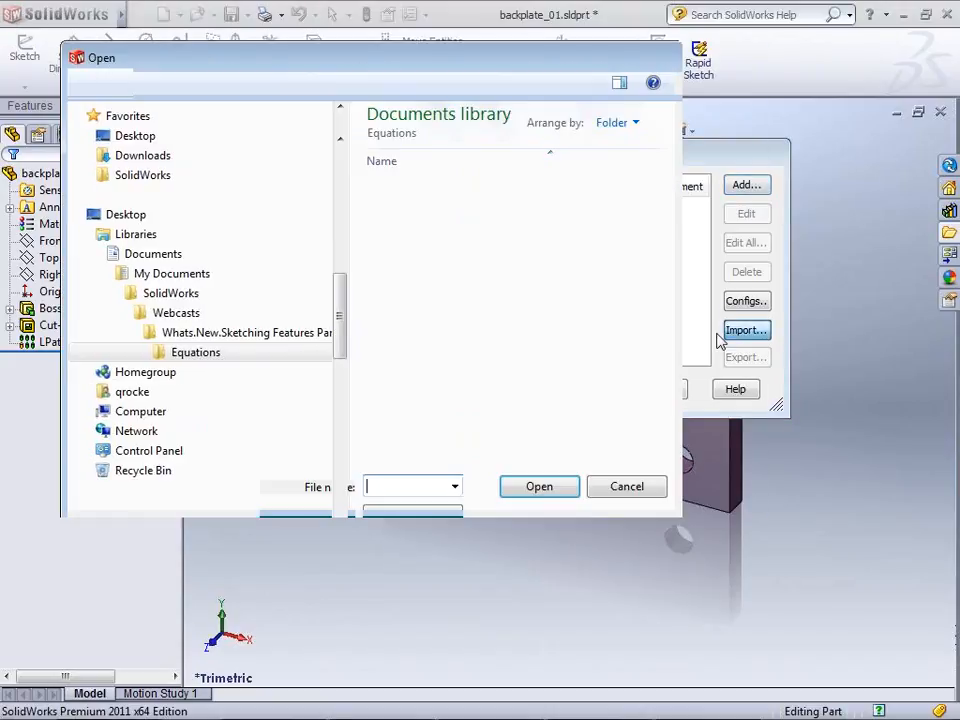
scroll(339, 300, up, 10)
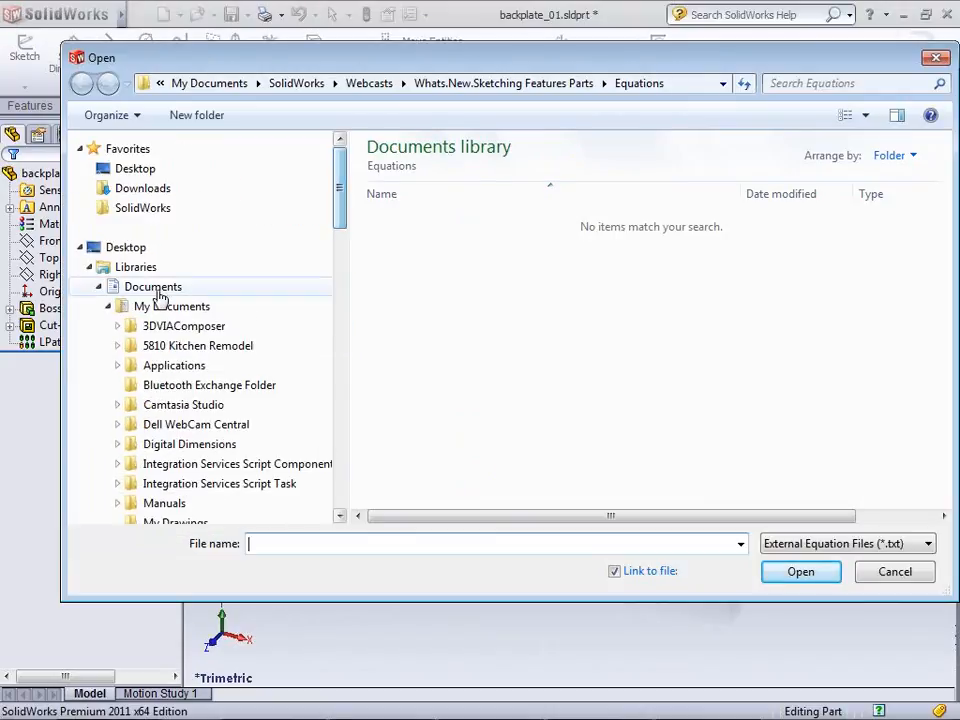
click(135, 168)
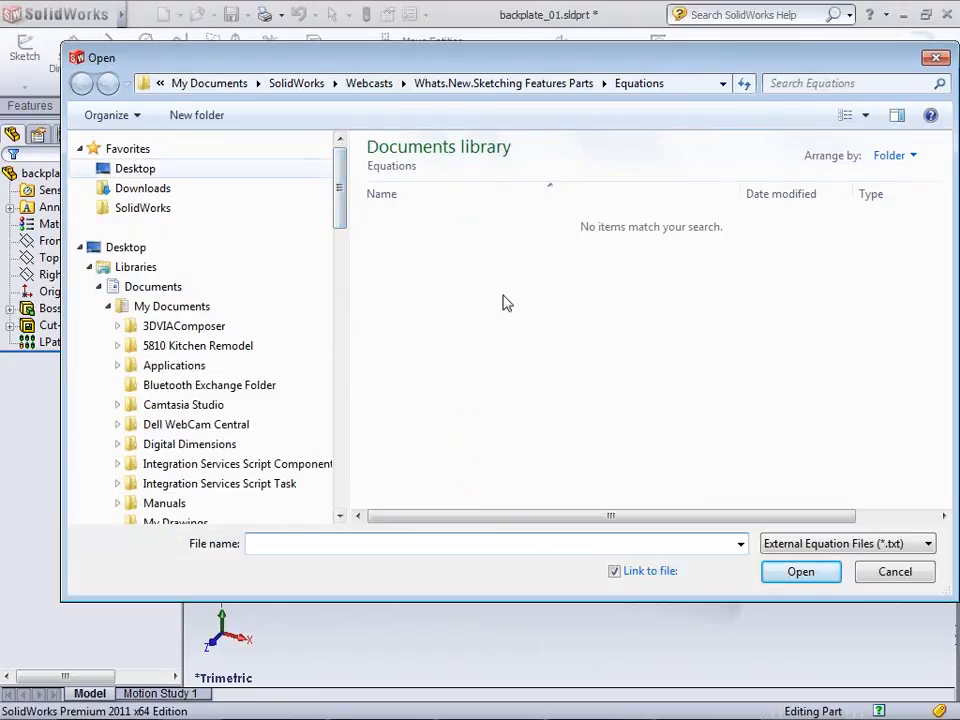
double_click(681, 261)
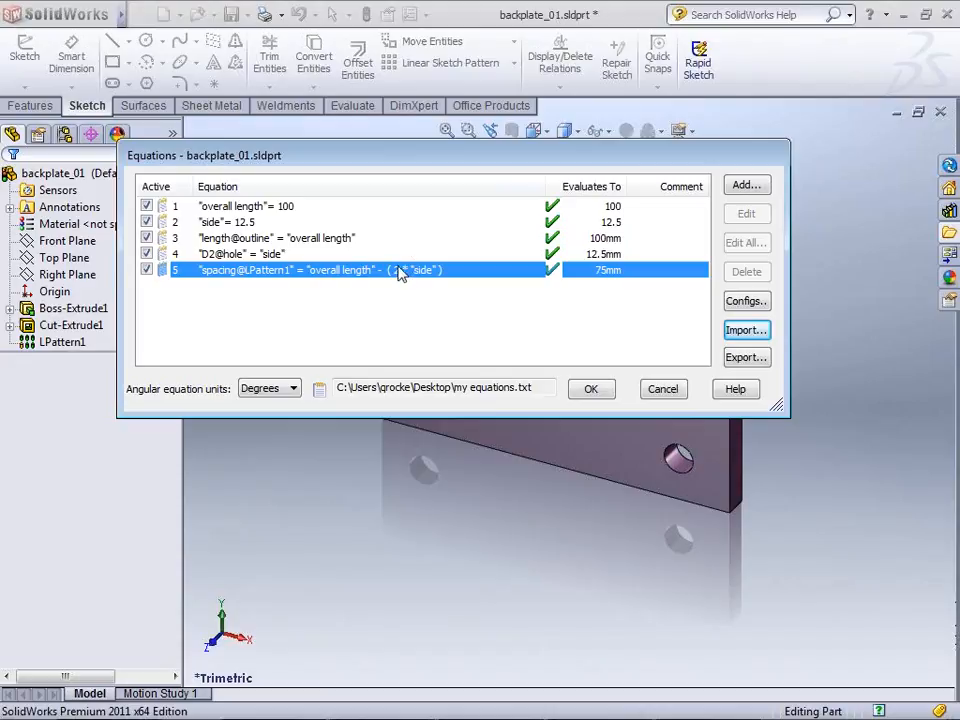
click(597, 396)
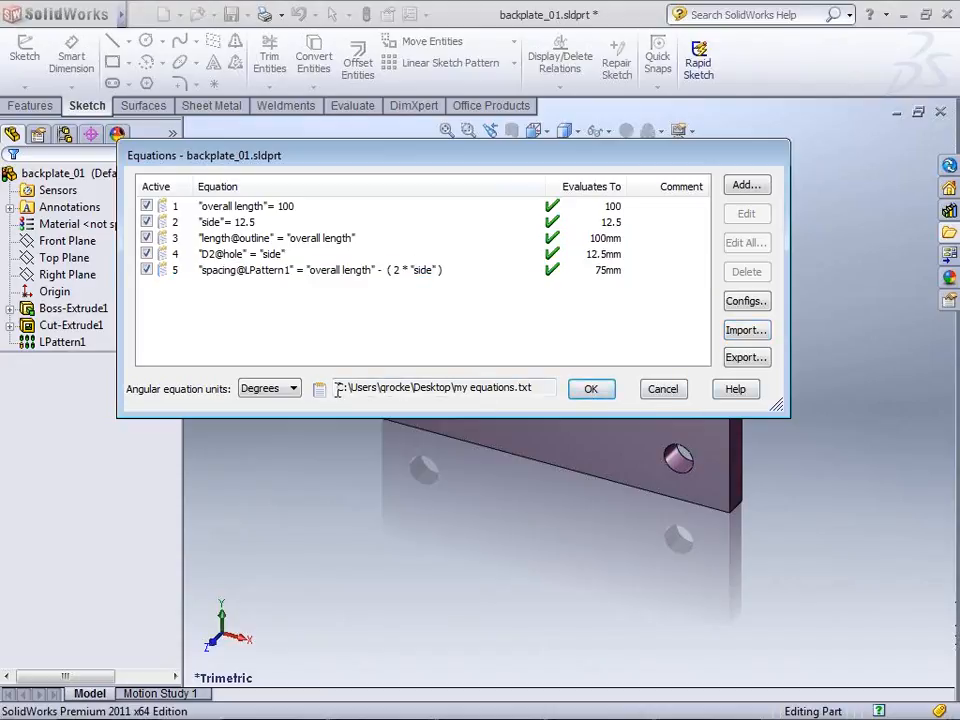
drag(332, 388, 542, 388)
click(602, 396)
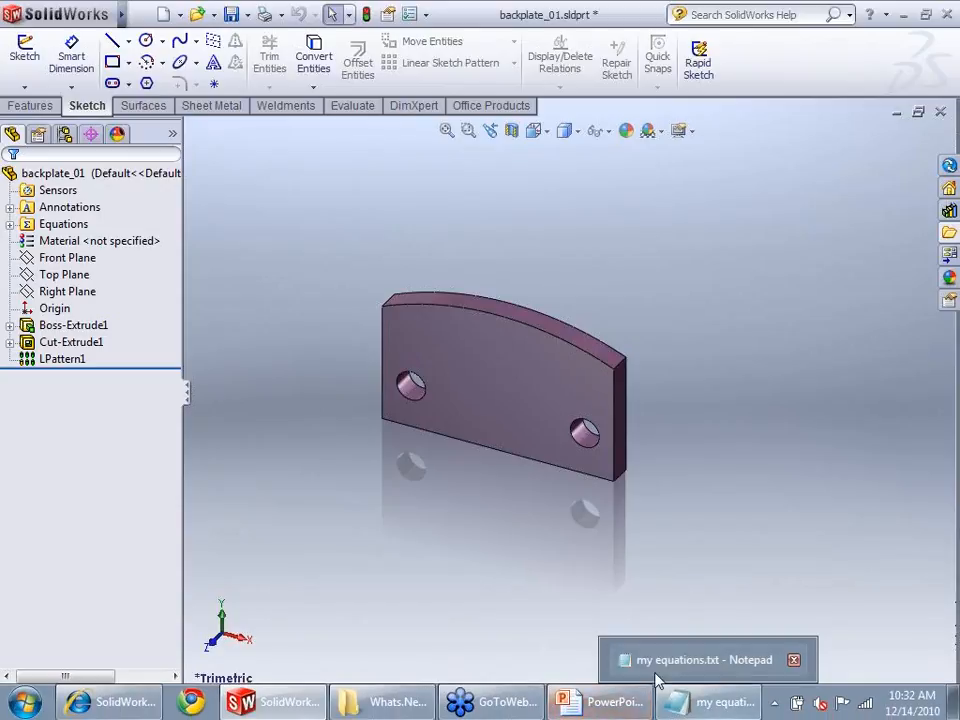
Review the equations in my equations.txt in Notepad and close the file
click(698, 705)
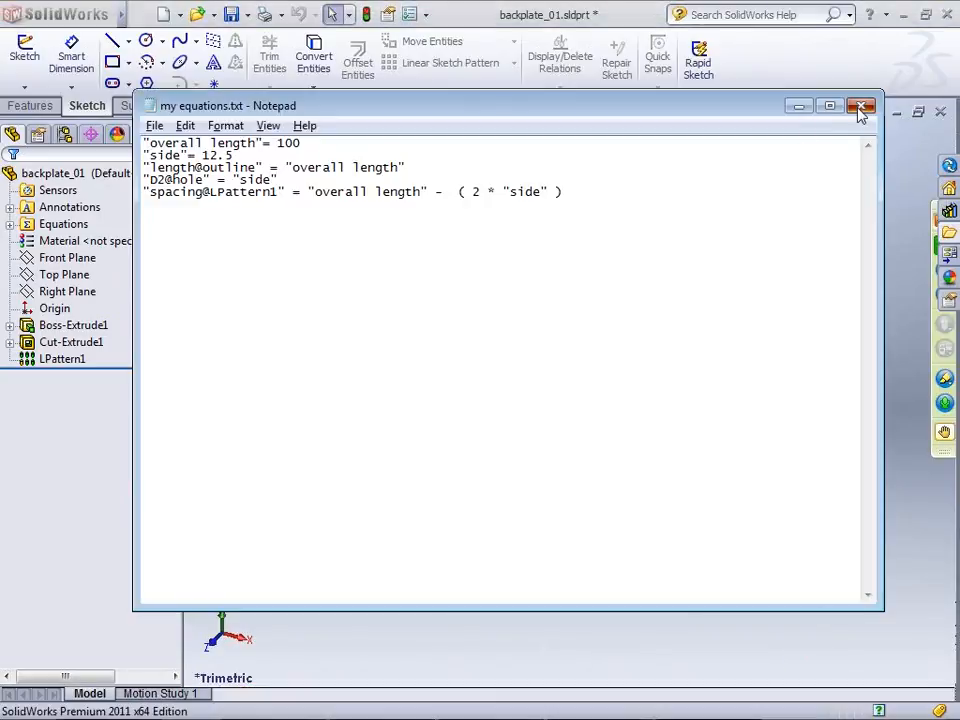
click(861, 107)
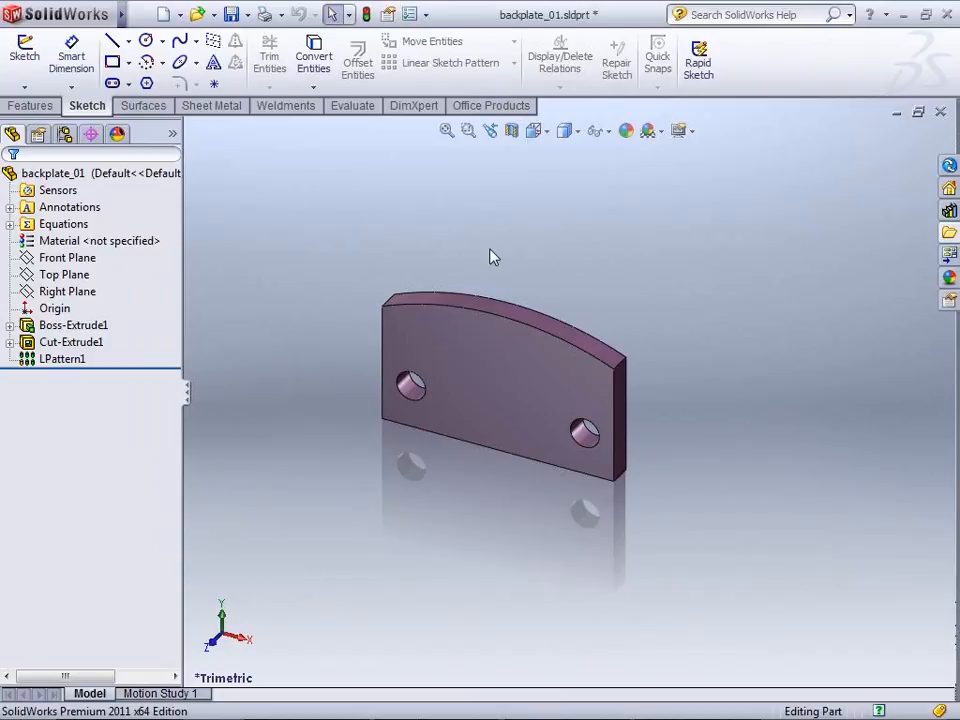
Switch to the frontplate_01 part and review its equations list and linked equation file
key(ctrl+Tab)
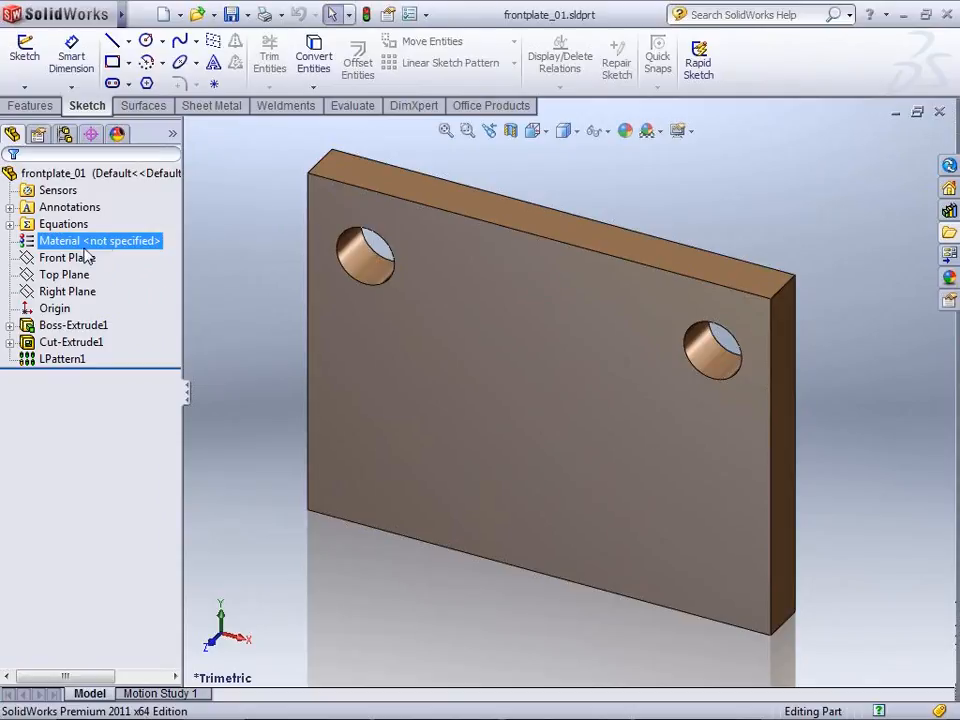
click(60, 224)
right_click(60, 224)
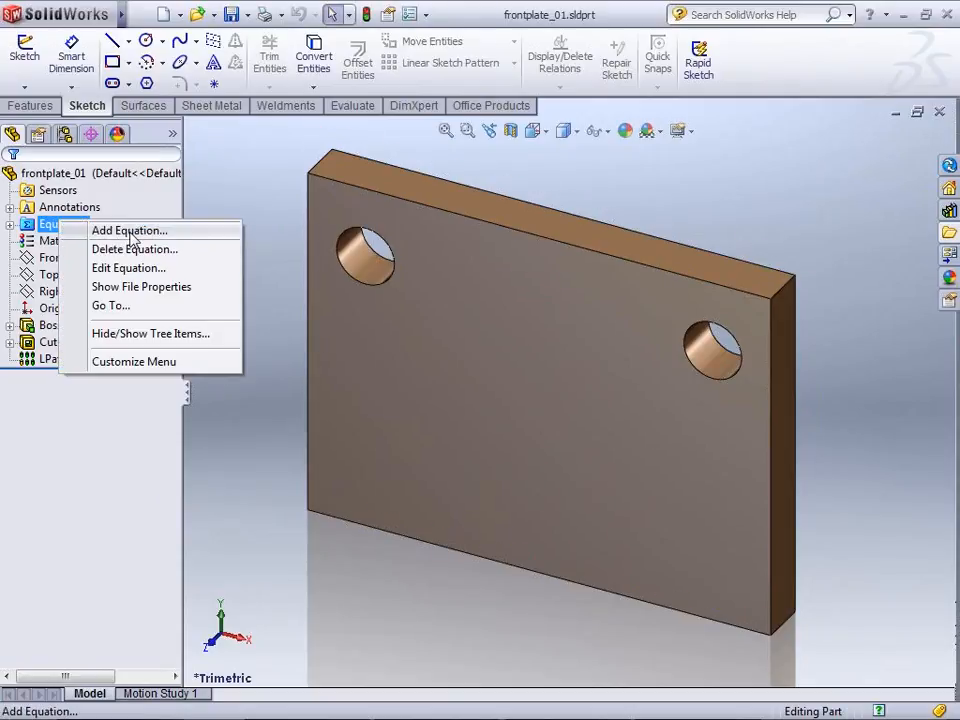
click(128, 229)
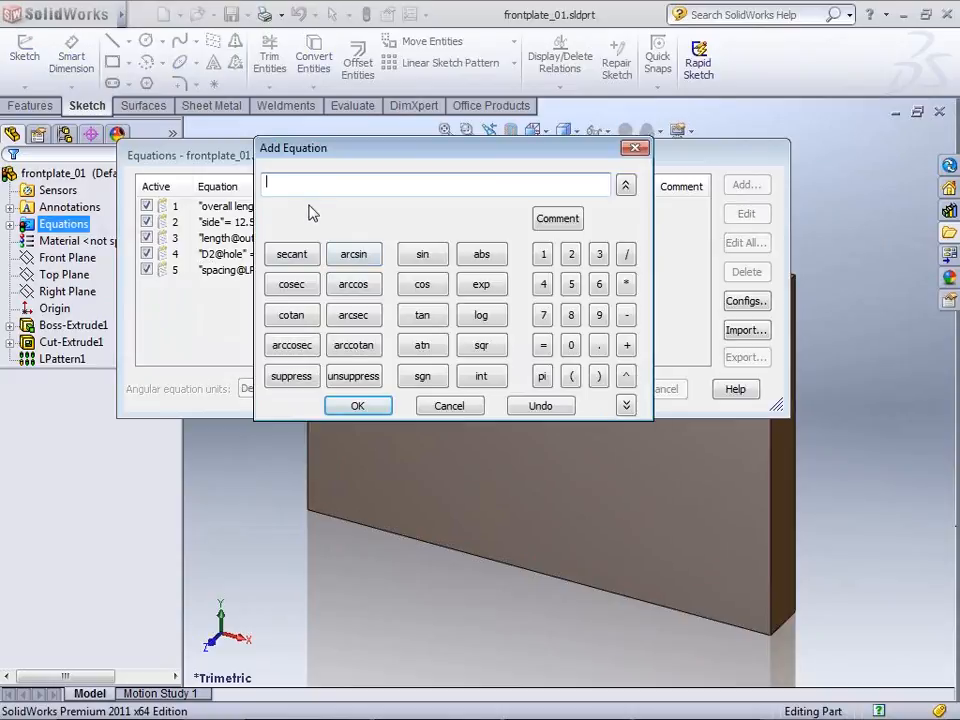
click(455, 406)
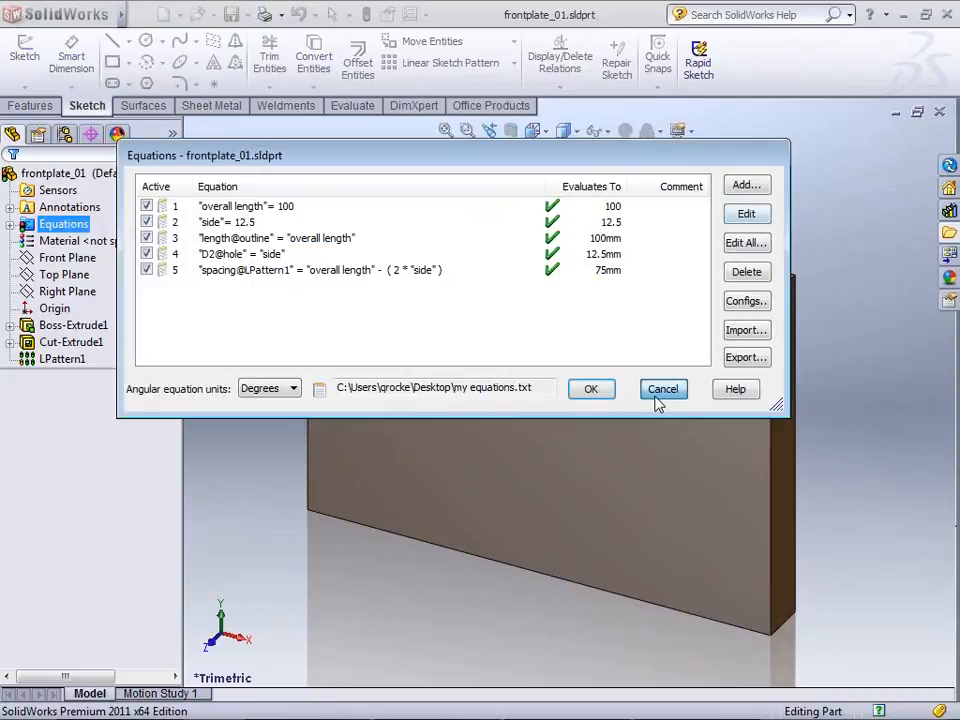
click(660, 392)
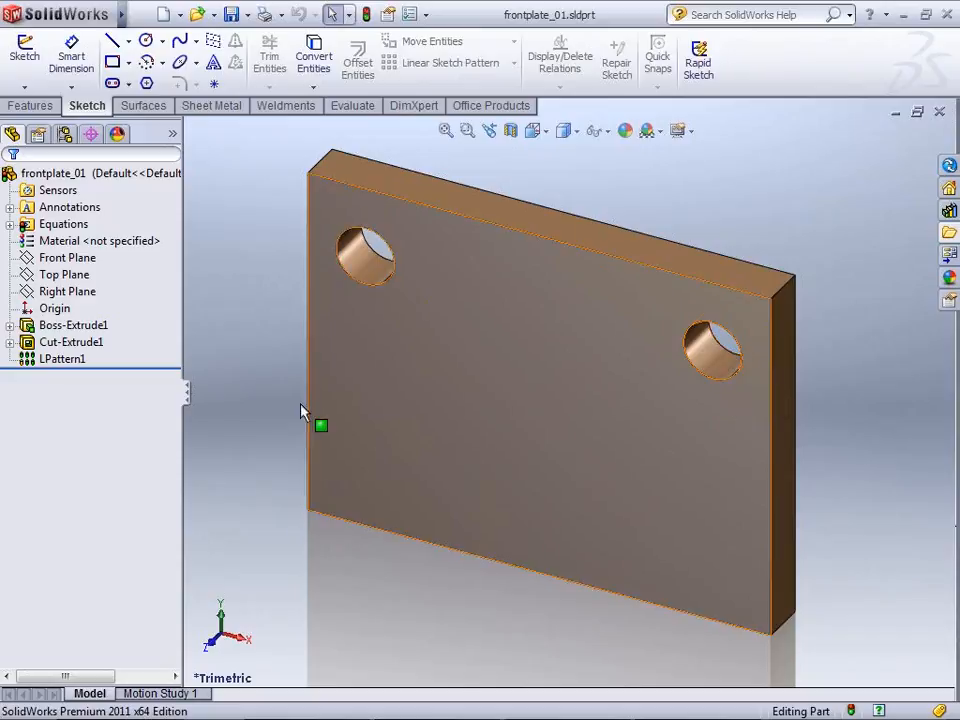
right_click(57, 229)
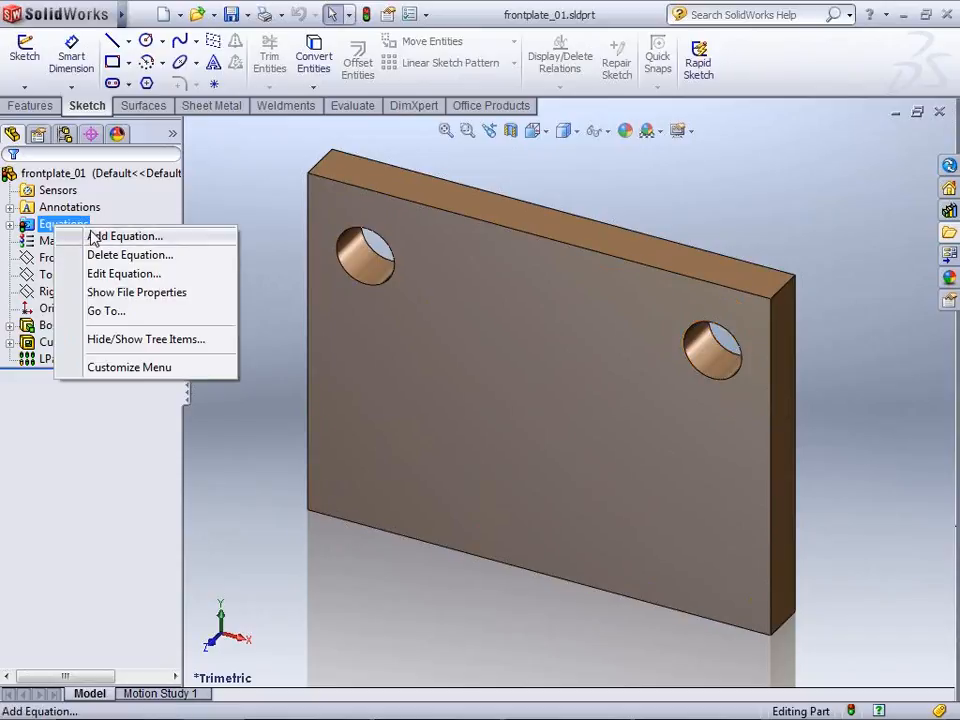
click(94, 237)
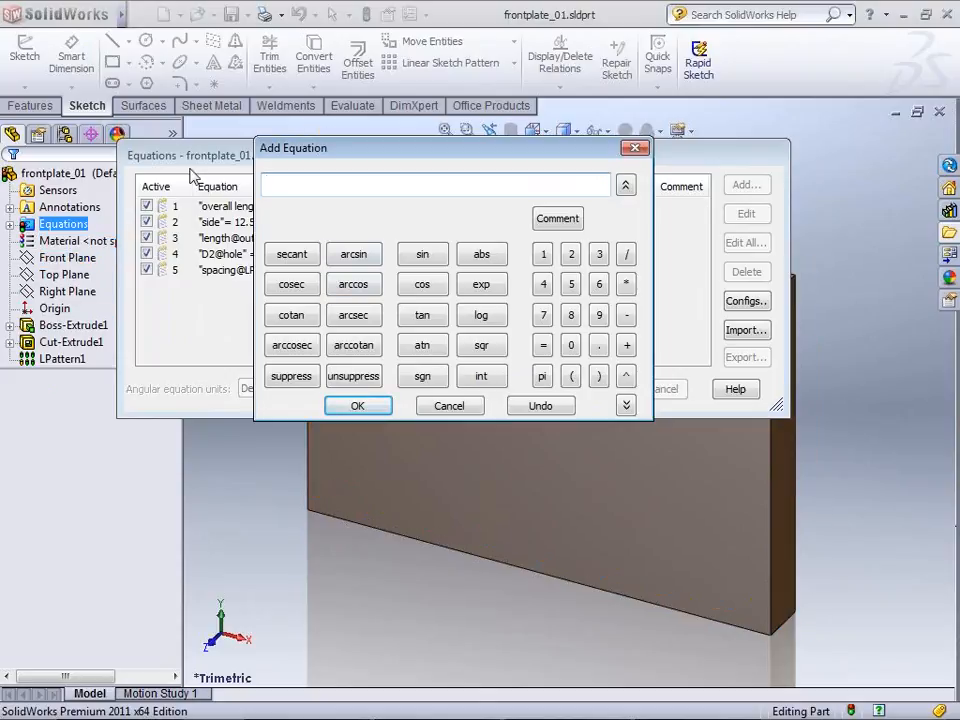
click(216, 204)
drag(211, 159, 324, 294)
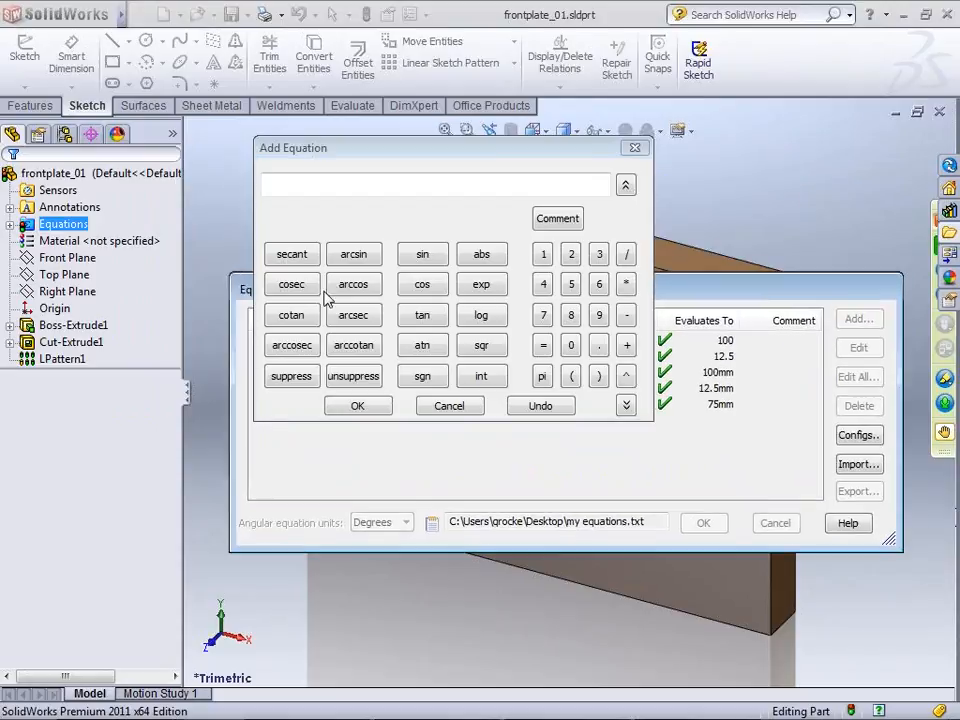
click(9, 224)
click(107, 241)
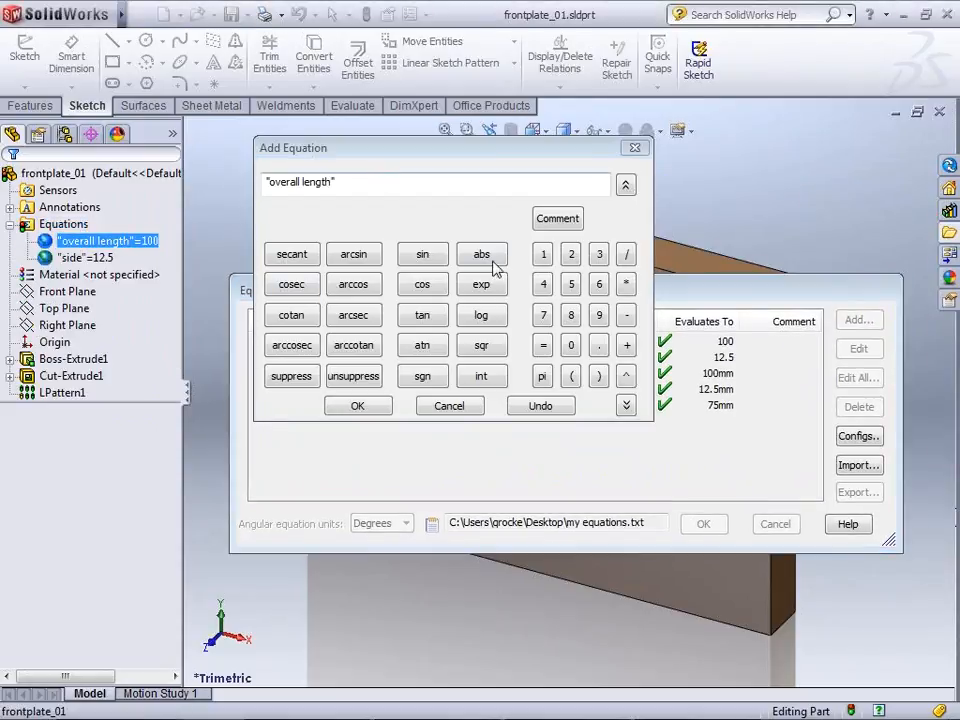
click(541, 350)
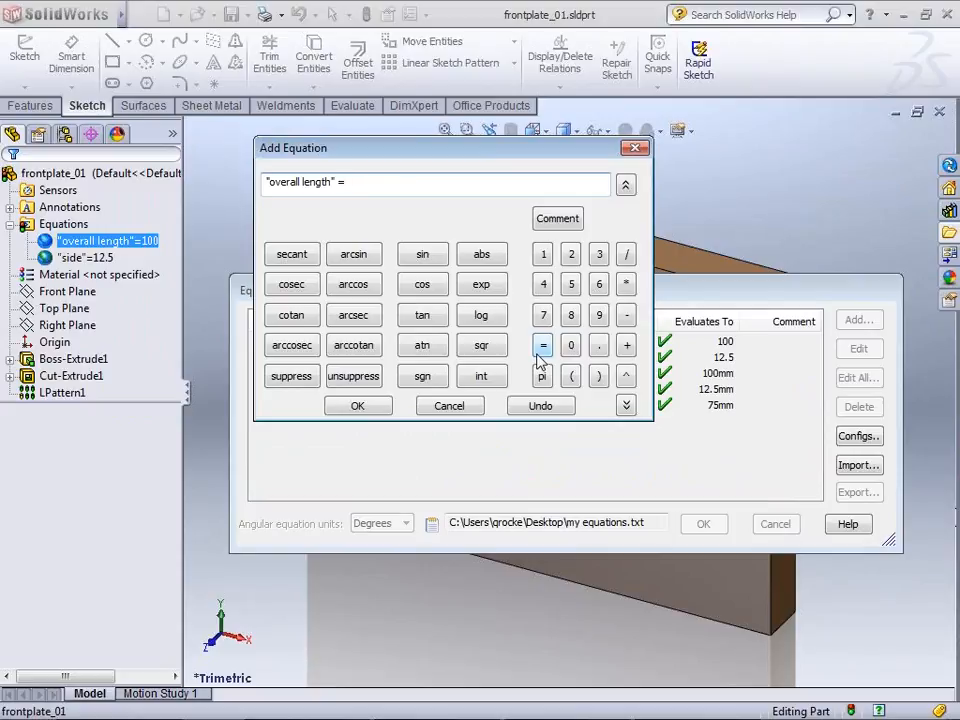
mouse_move(350, 718)
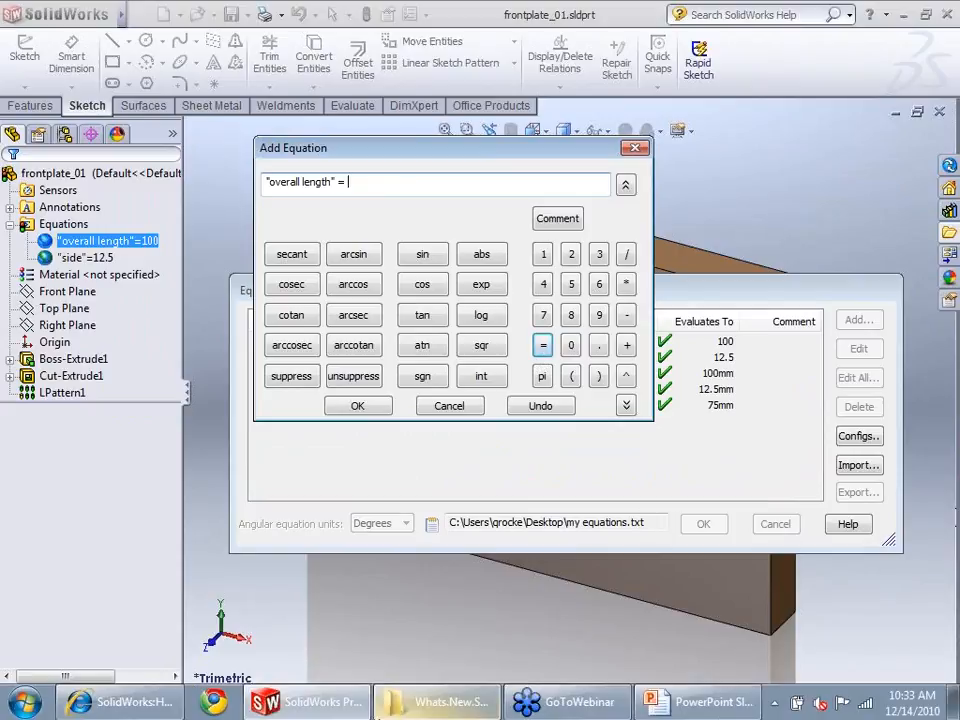
click(708, 716)
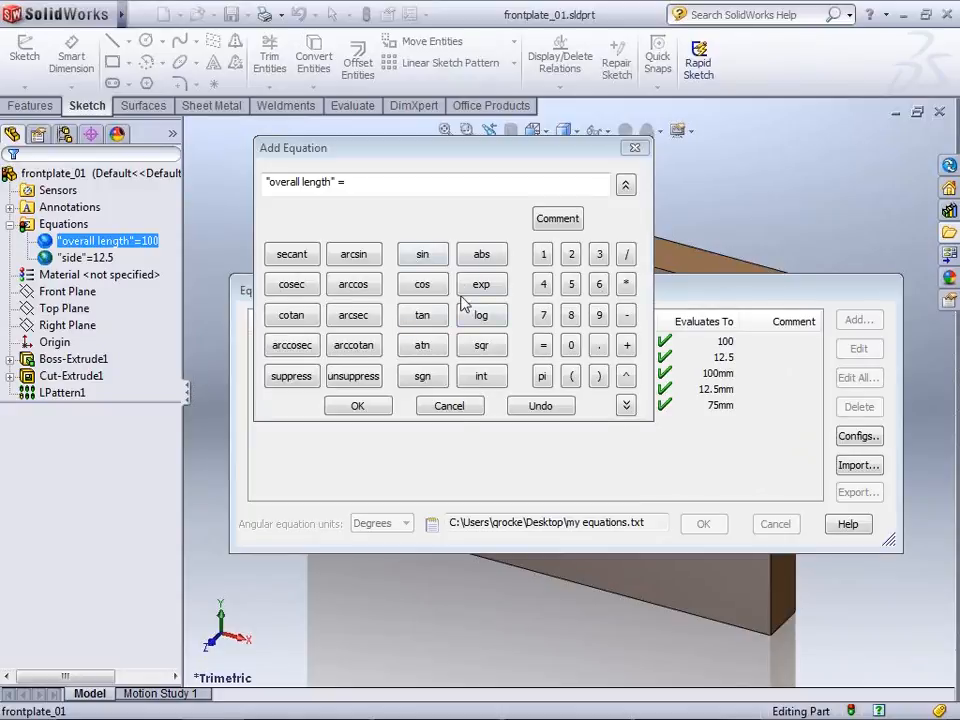
click(449, 407)
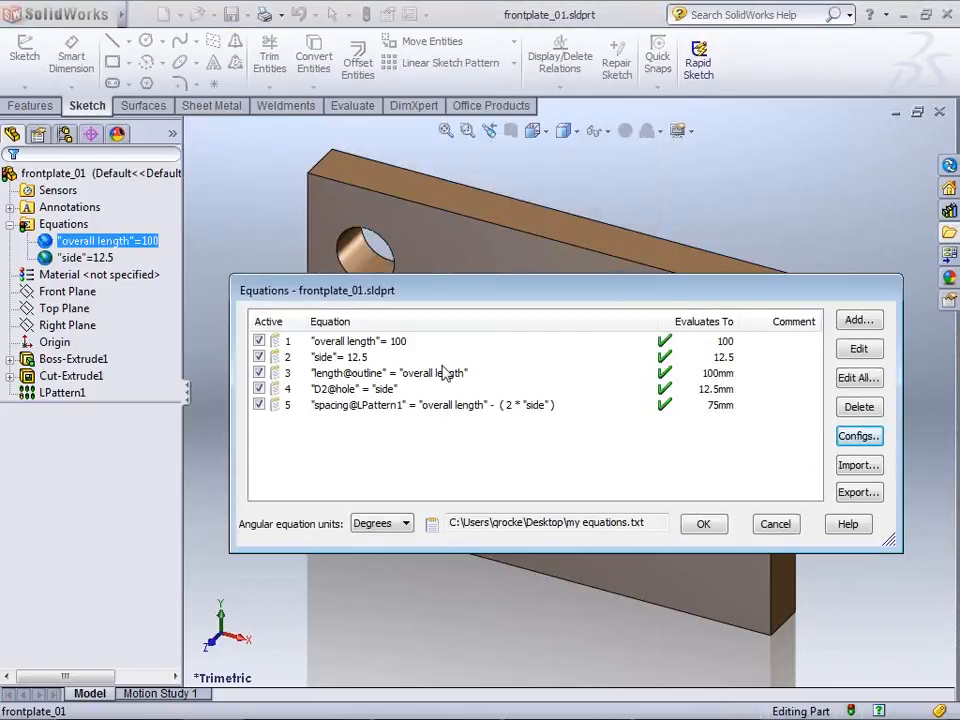
click(790, 529)
Check the dimensions of LPattern1 and start a new front plate equation with the LPattern1 feature before the equals sign
double_click(58, 393)
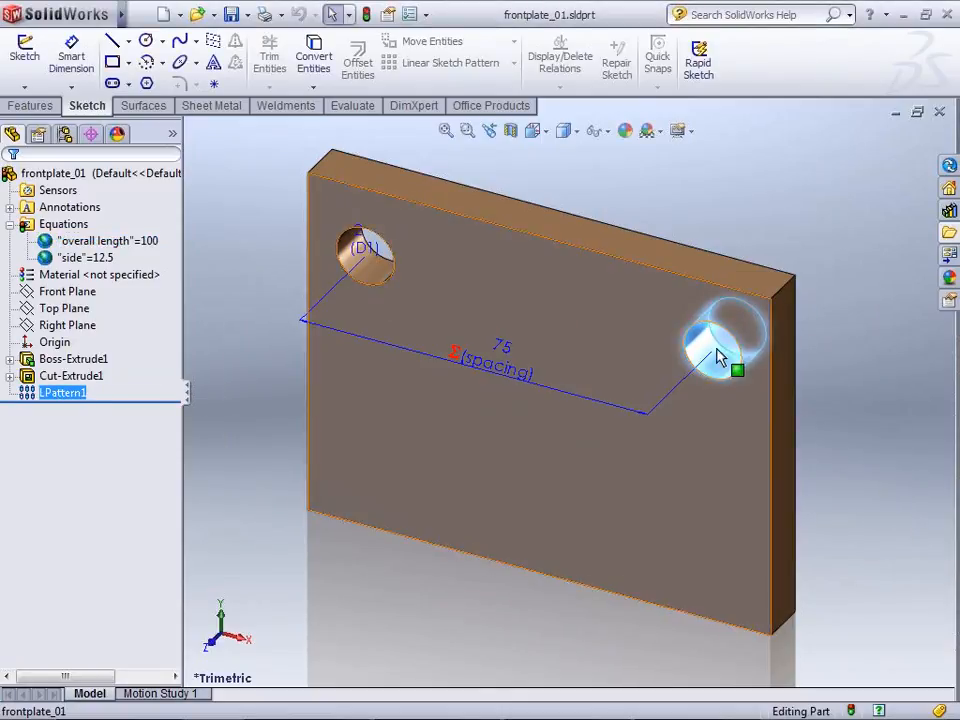
click(203, 364)
right_click(86, 226)
click(130, 238)
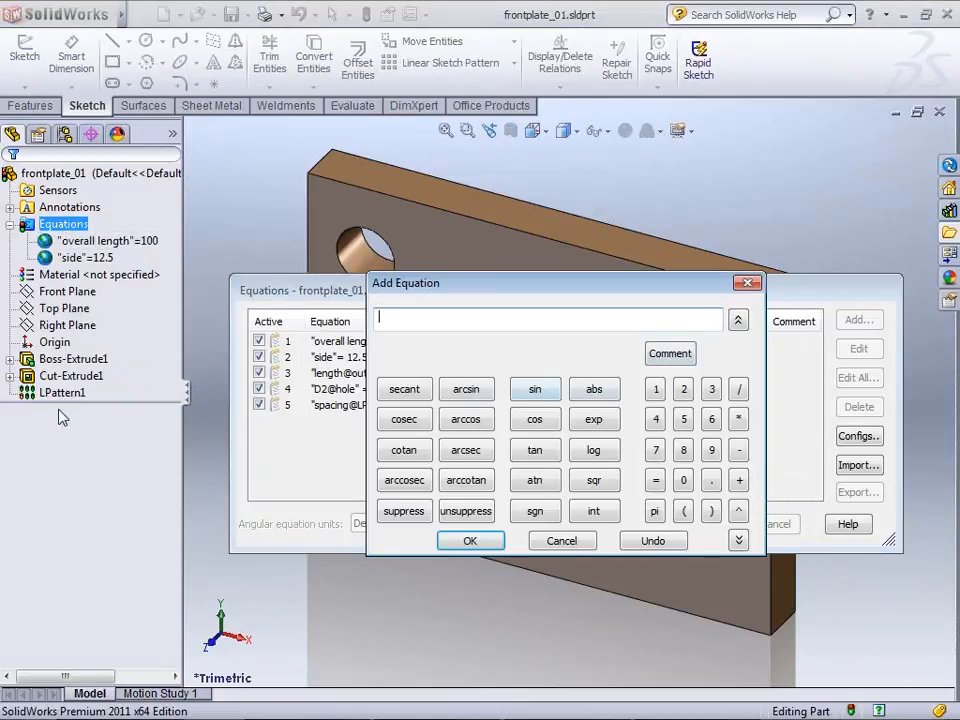
click(60, 393)
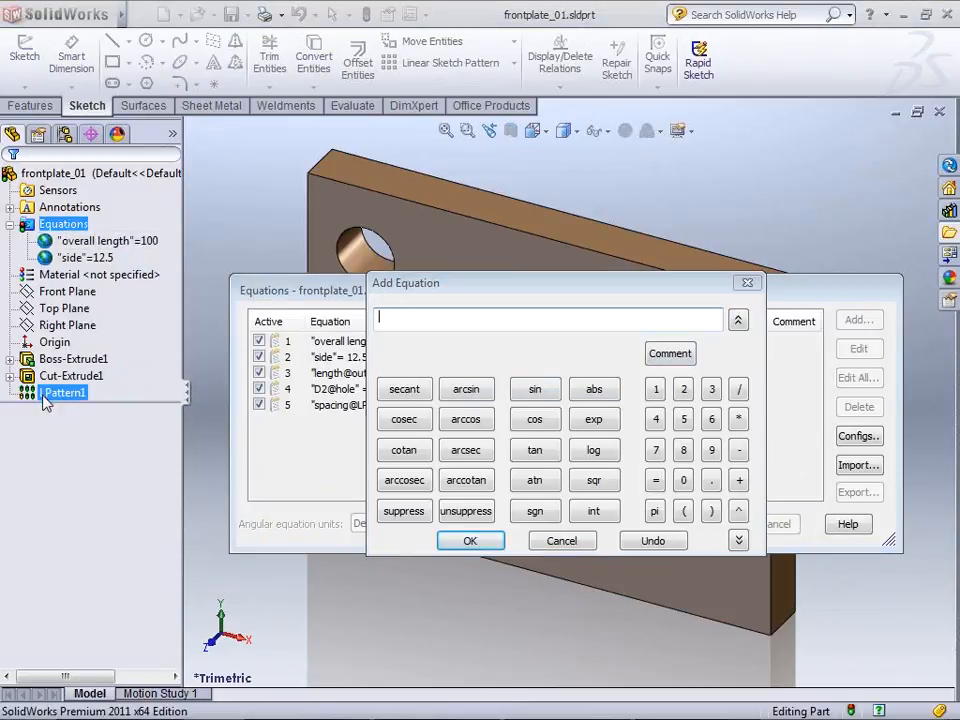
click(70, 395)
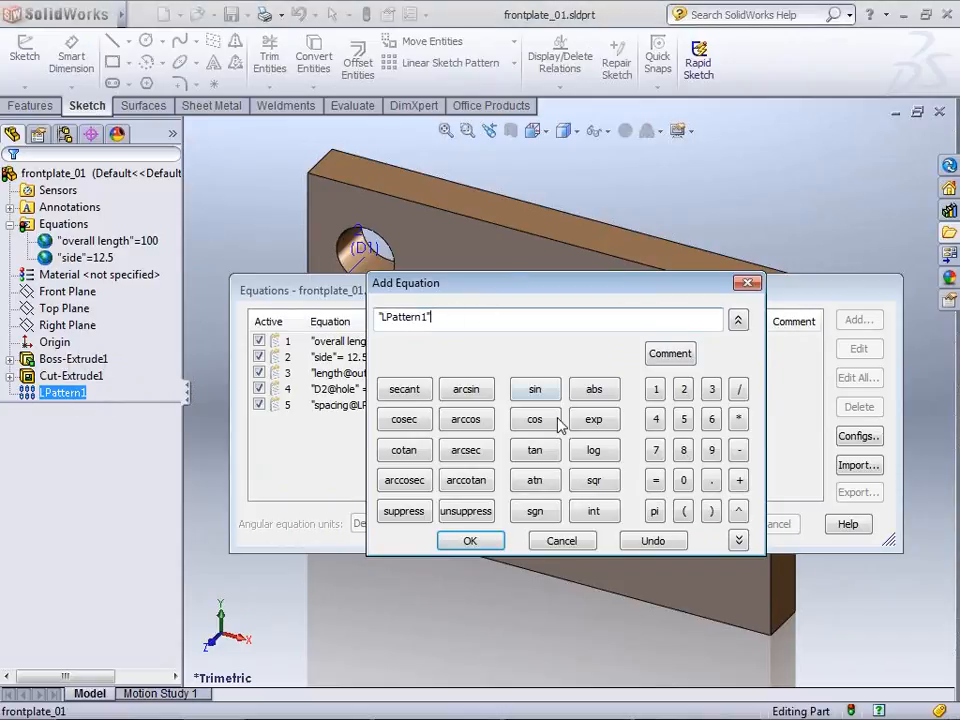
click(657, 484)
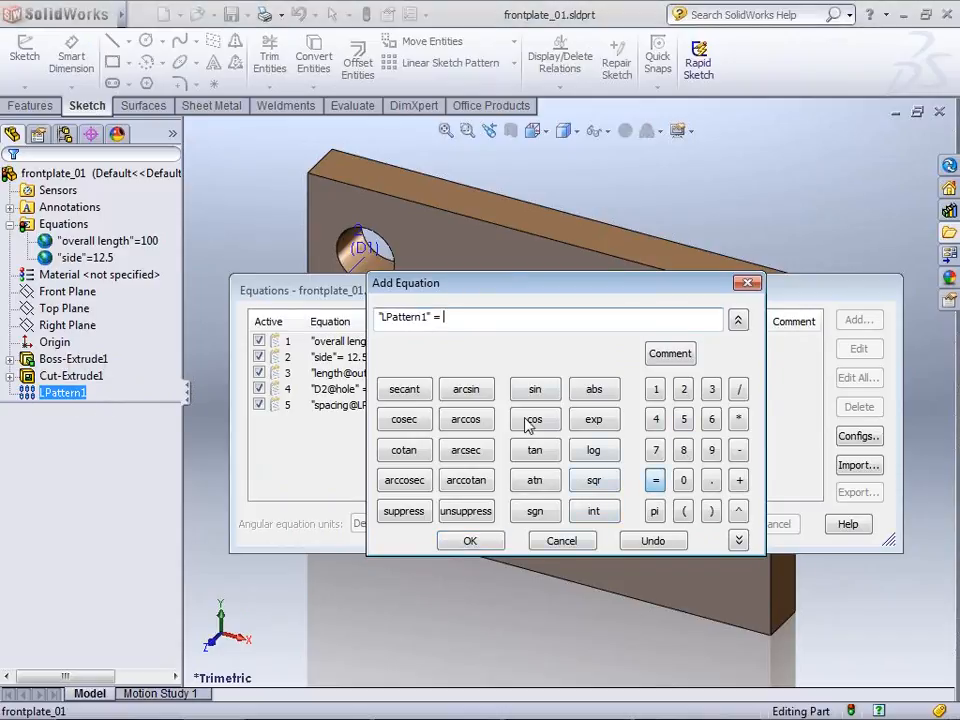
Add an iif condition to the LPattern1 equation that tests whether "overall length" is less than 40
text(iif()
click(118, 241)
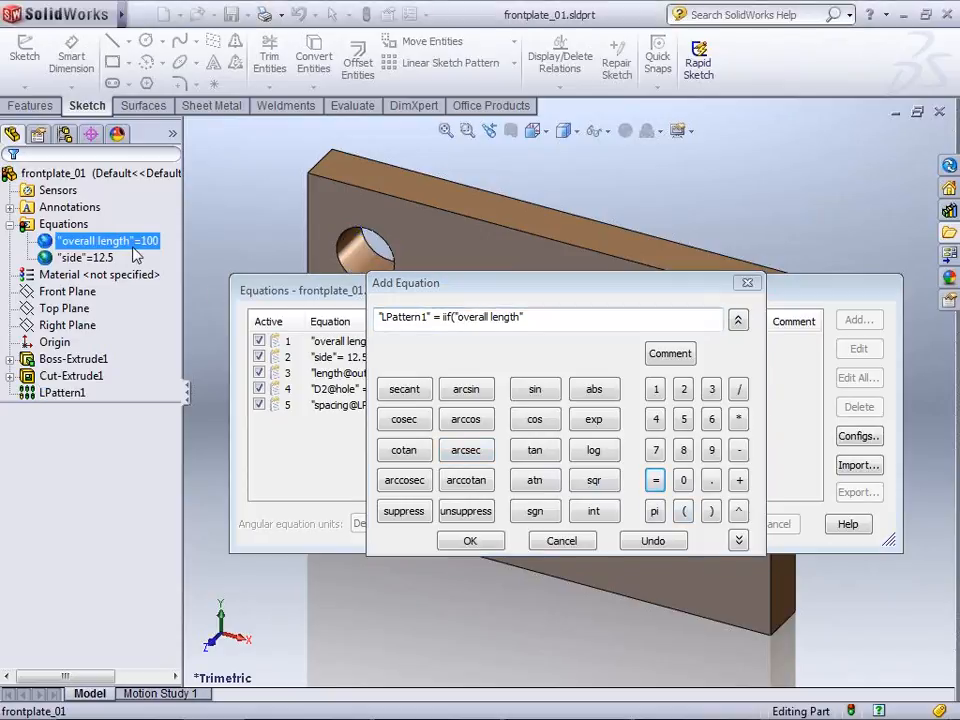
click(550, 317)
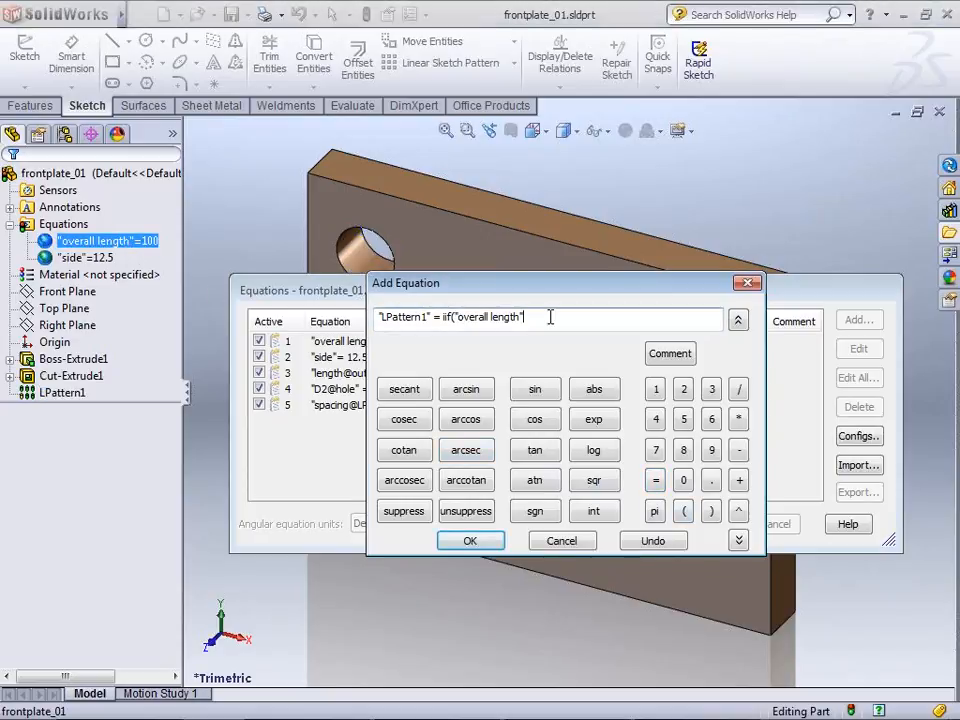
text(<40.)
key(BackSpace)
text(,)
Complete the LPattern1 equation with "suppressed" as the true result and "unsuppressed" as the false result, and apply it
click(404, 512)
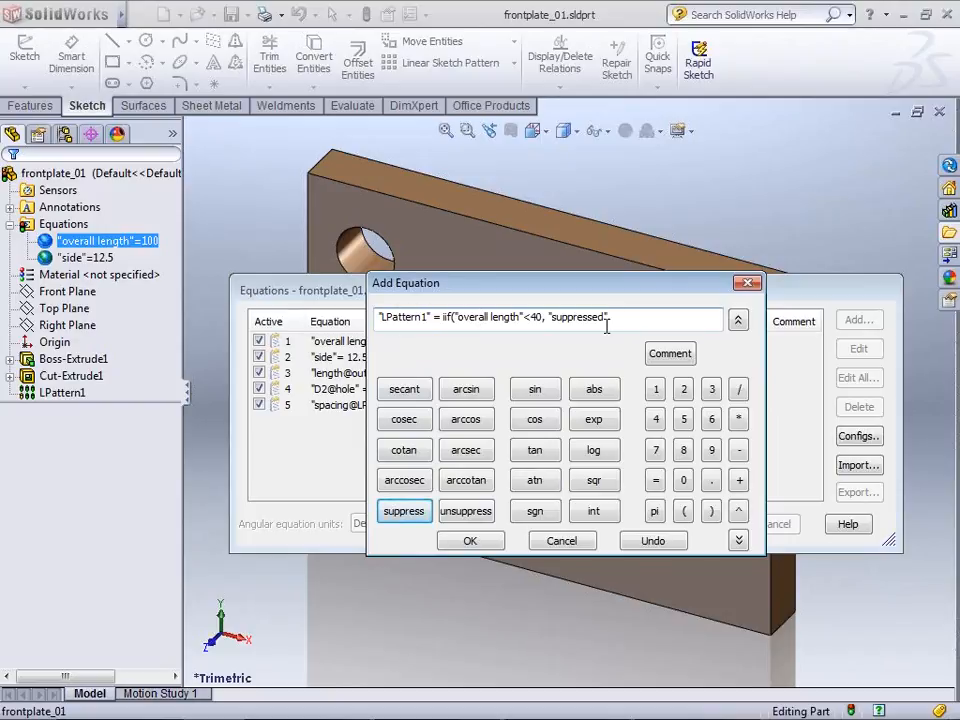
text(,)
click(466, 511)
text())
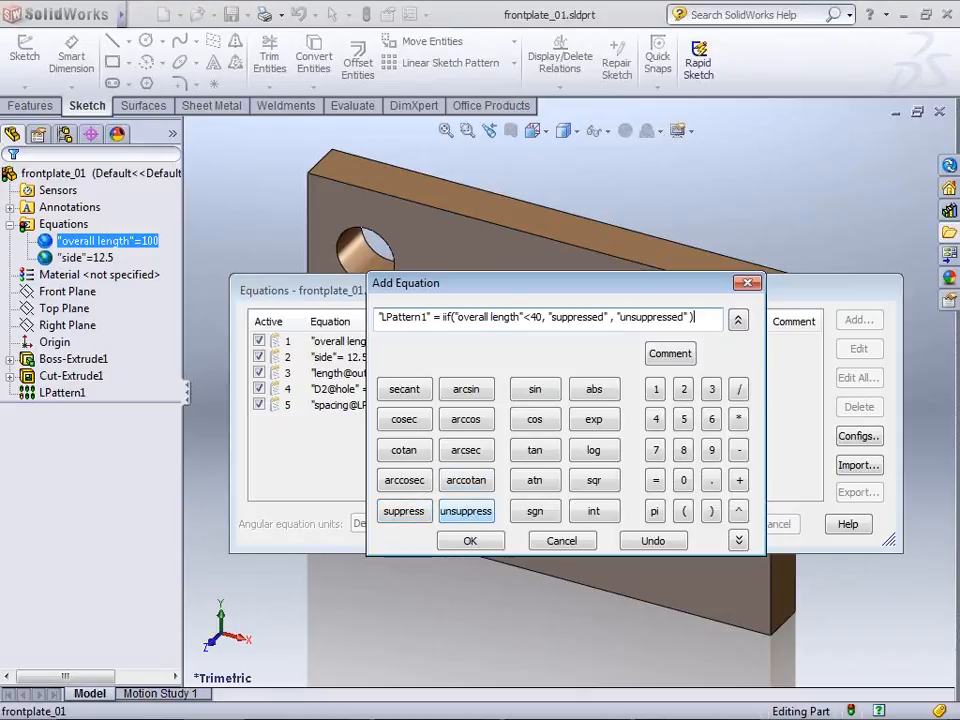
click(476, 541)
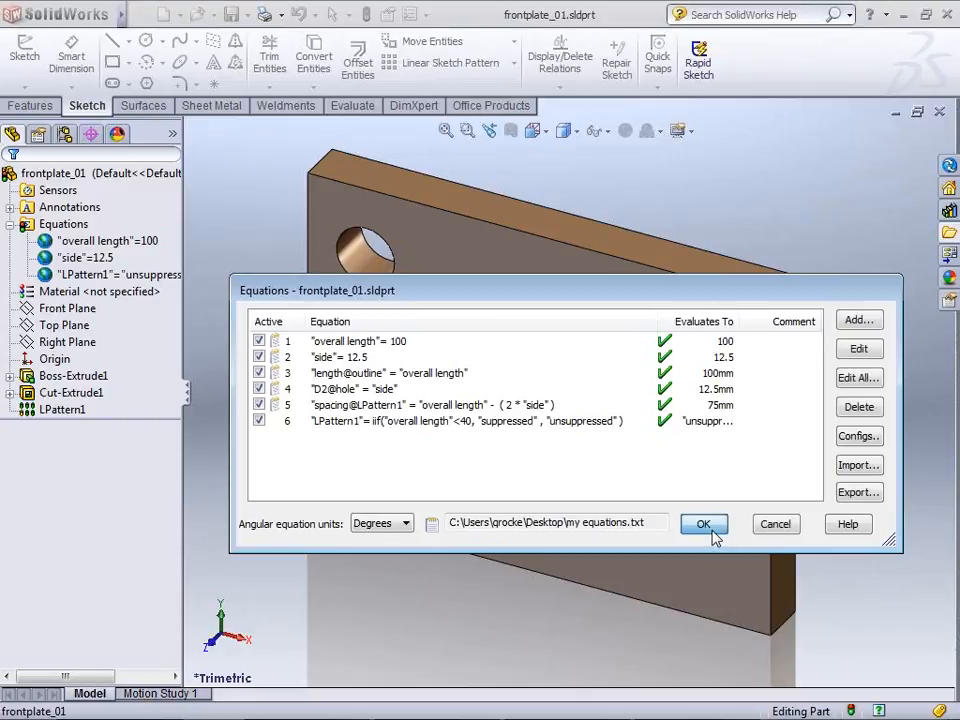
click(714, 534)
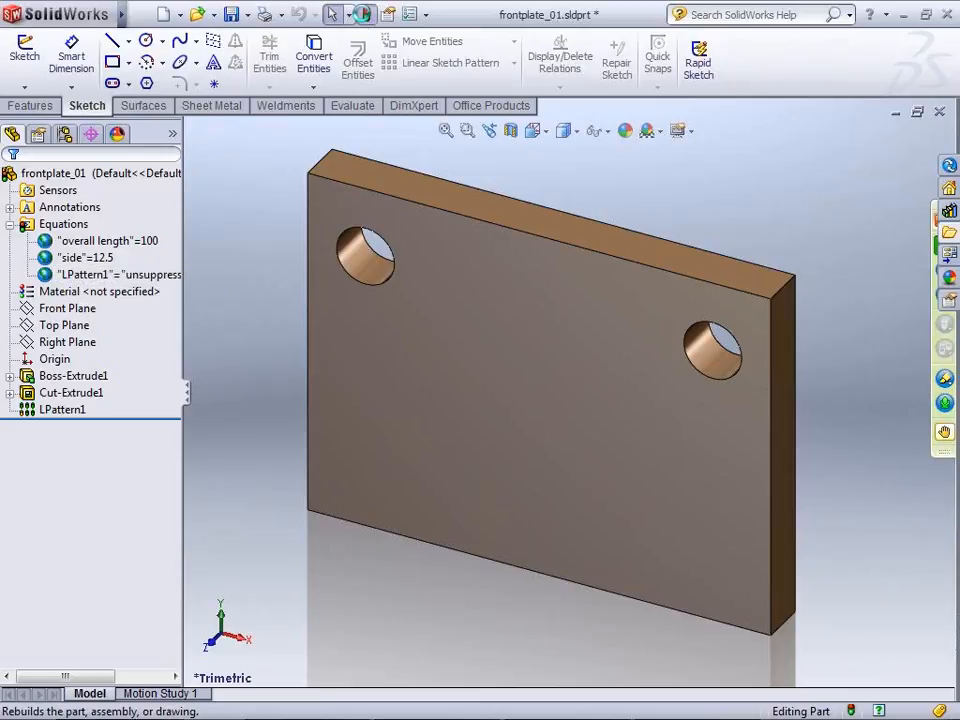
Export all six front plate equations, including the LPattern1 condition, to my equations.txt on the Desktop, linked to the file
click(56, 224)
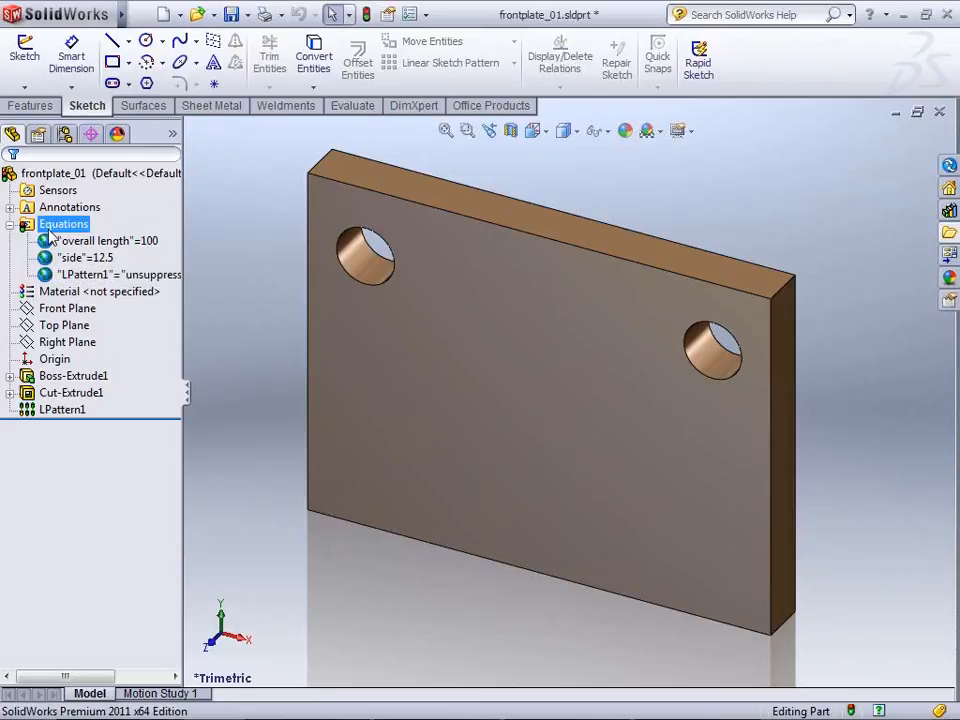
right_click(84, 229)
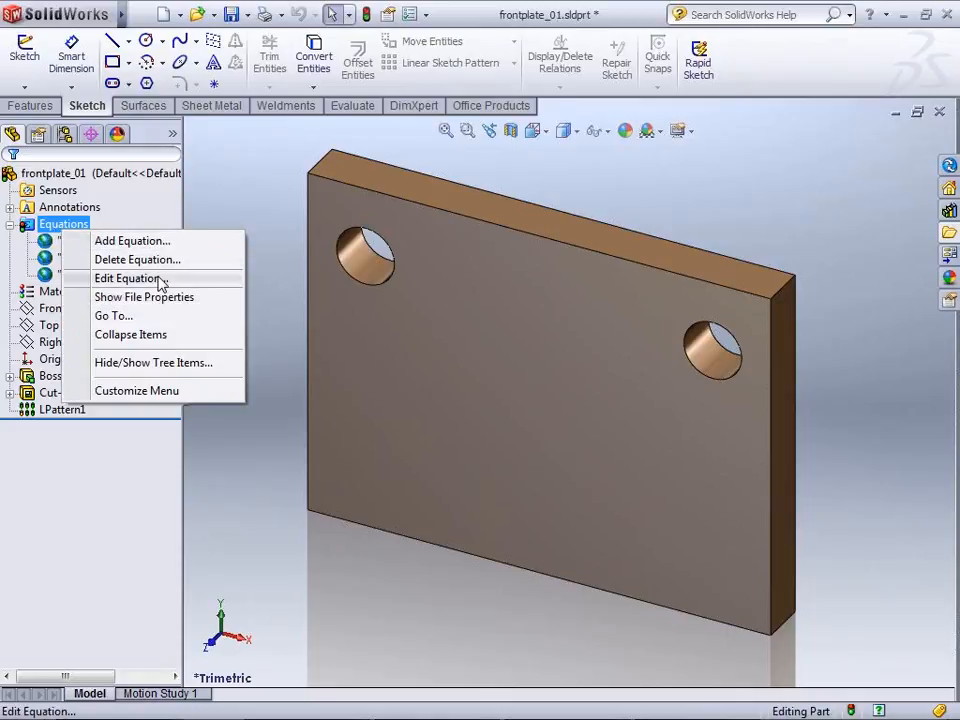
click(150, 277)
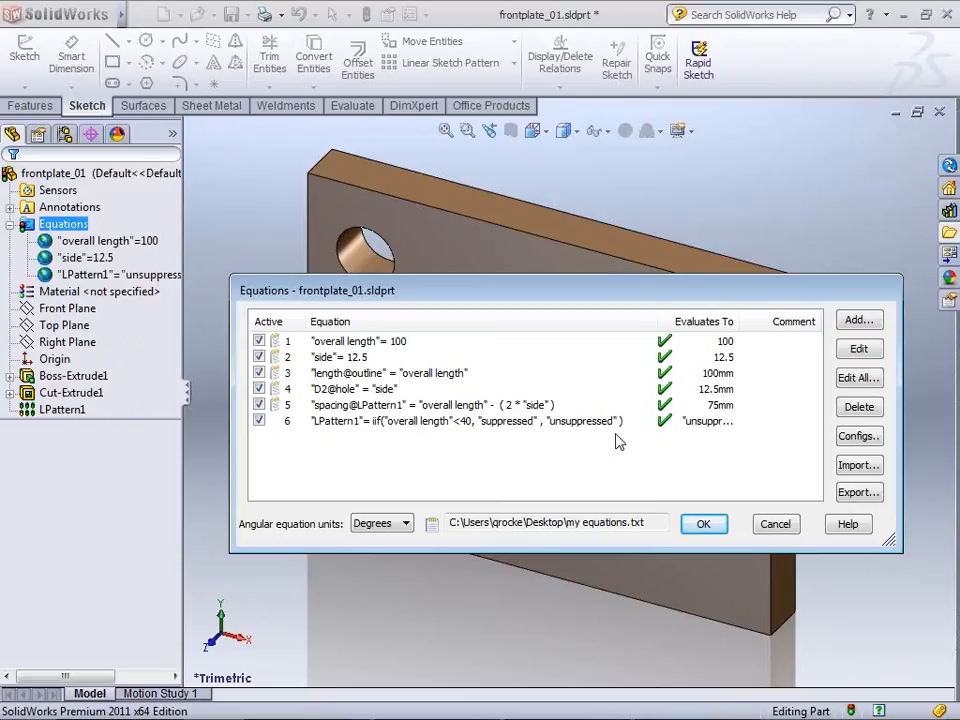
click(858, 492)
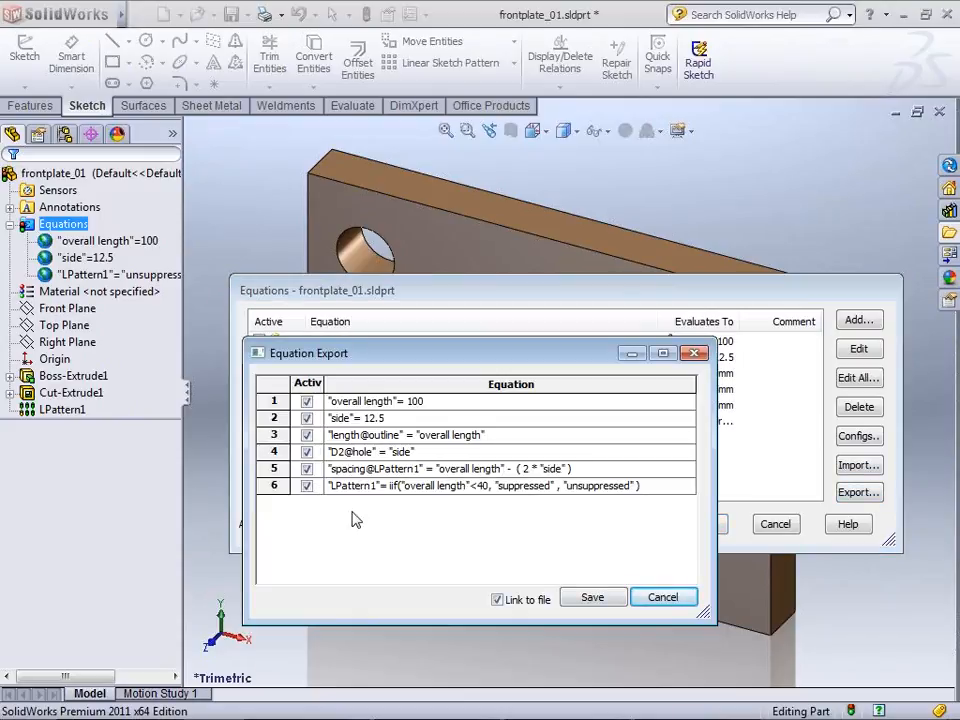
click(590, 598)
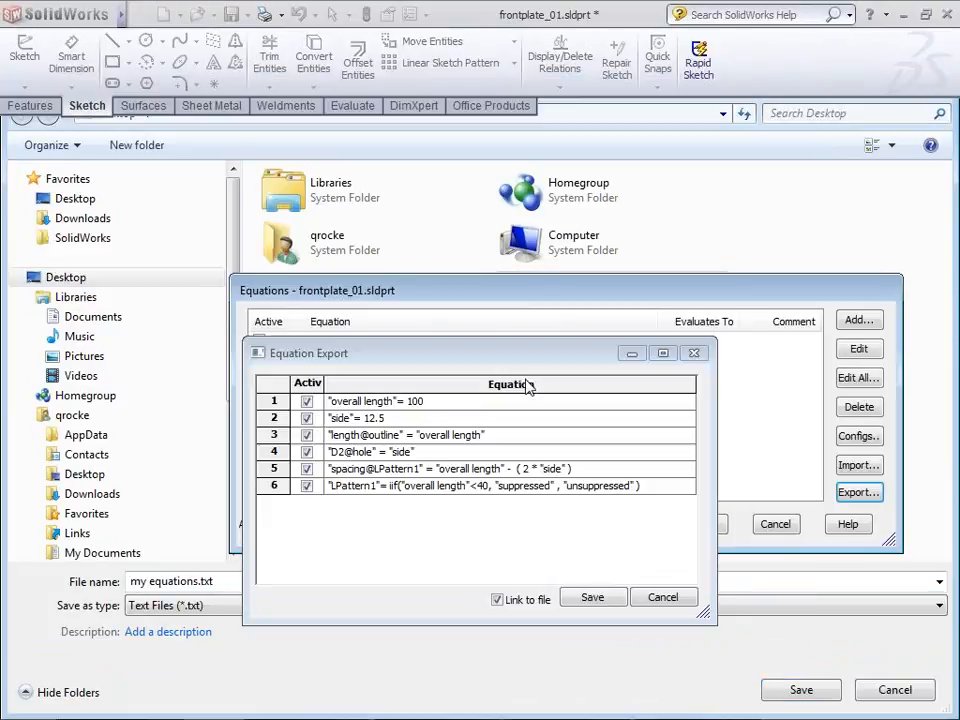
key(Return)
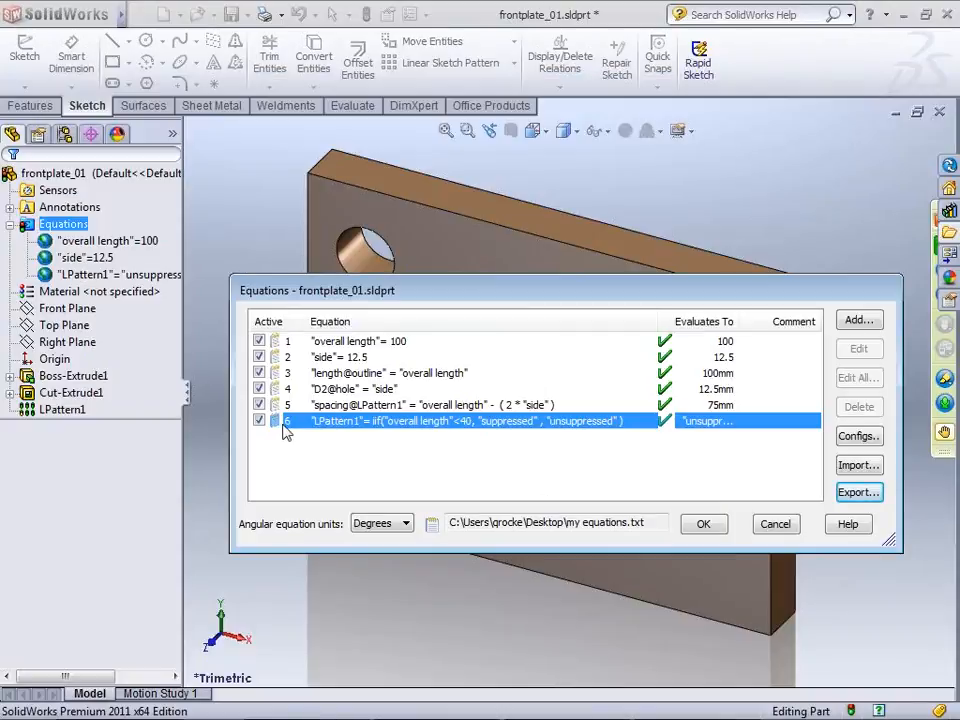
click(650, 521)
click(631, 466)
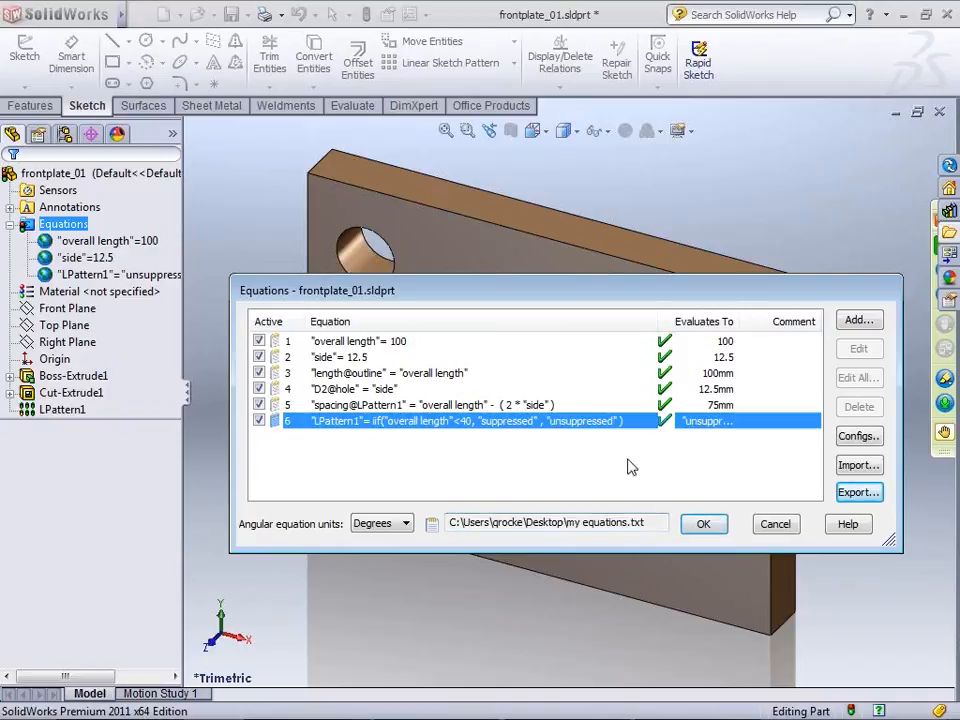
click(692, 528)
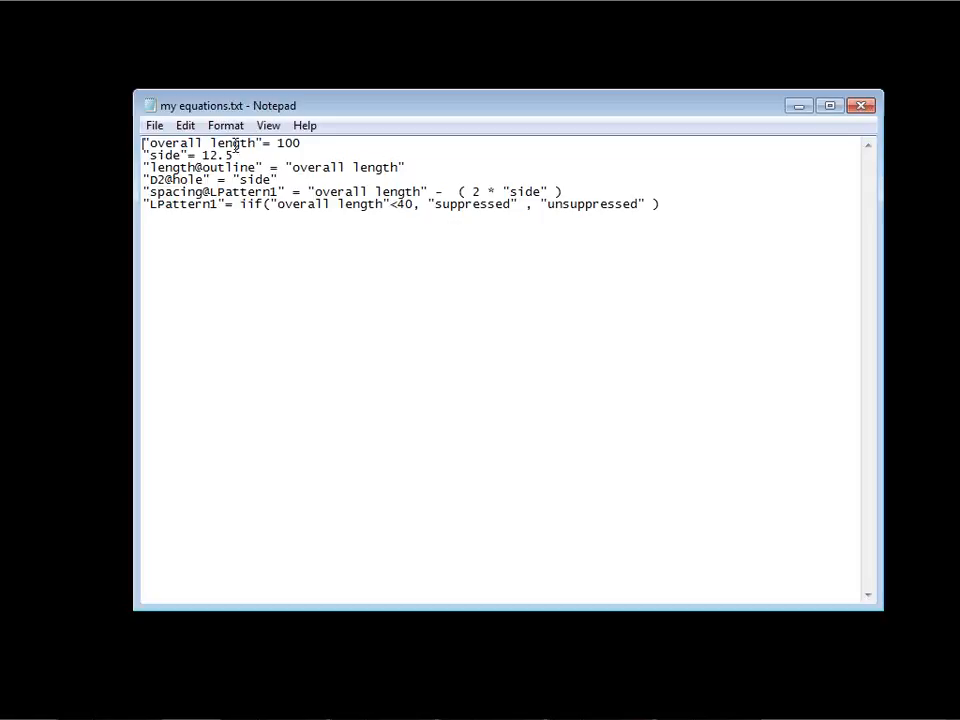
Set the overall length to 35 in my equations.txt in Notepad, save the file, and rebuild the front plate in SolidWorks
drag(278, 143, 298, 147)
text(35)
click(156, 127)
click(186, 192)
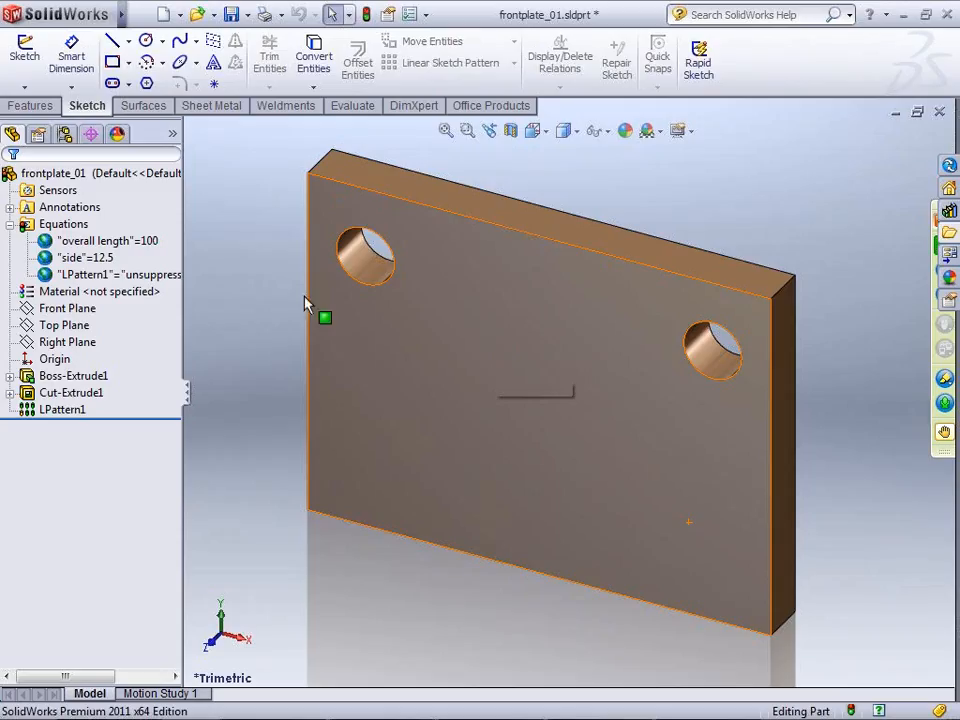
click(364, 14)
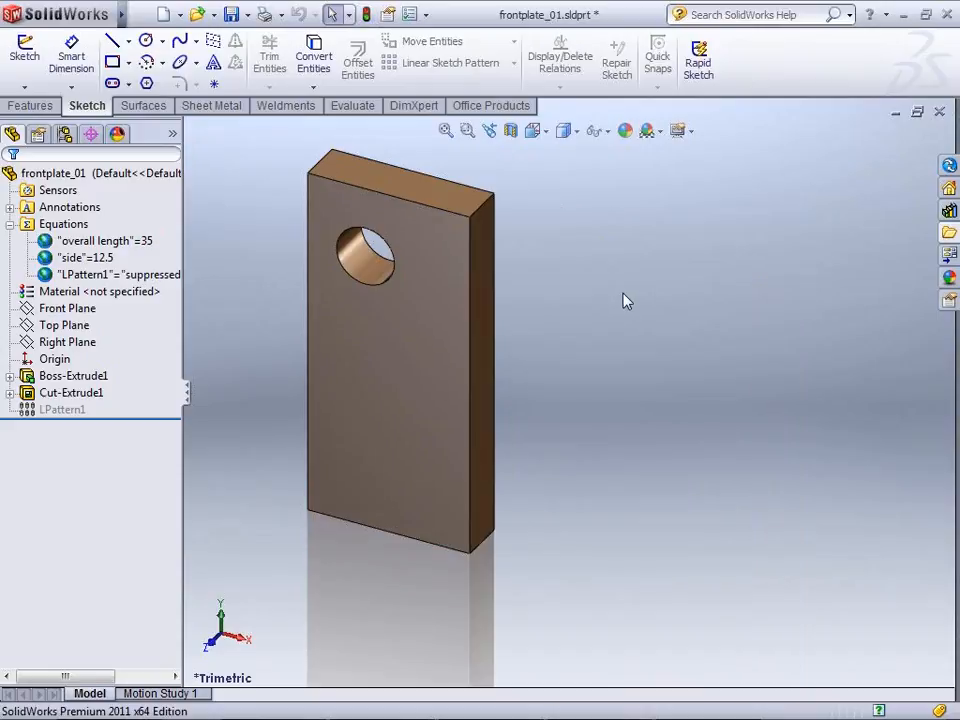
click(45, 410)
click(108, 258)
Set the overall length to 100 in my equations.txt in Notepad, save the file, and rebuild the front plate in SolidWorks
key(alt+Tab)
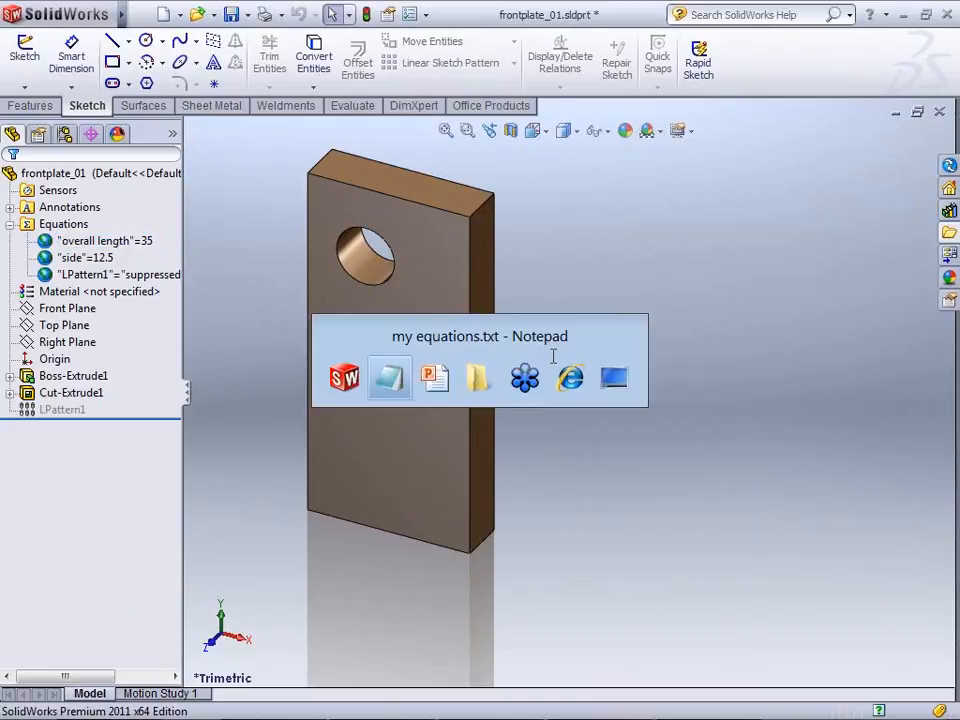
text(100)
click(155, 125)
click(183, 188)
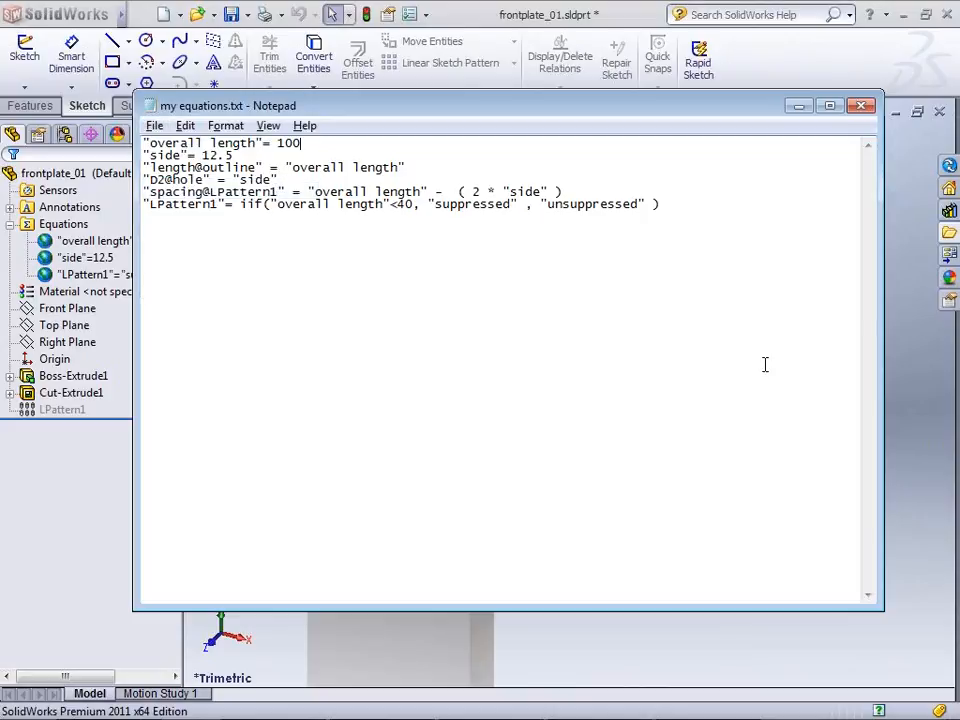
click(908, 330)
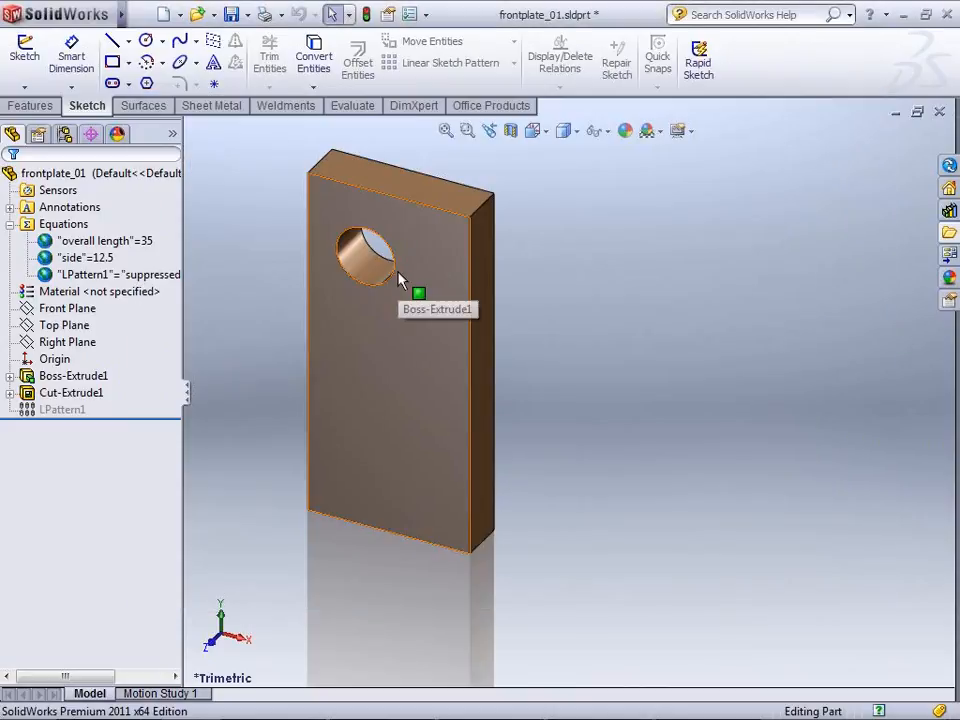
click(366, 14)
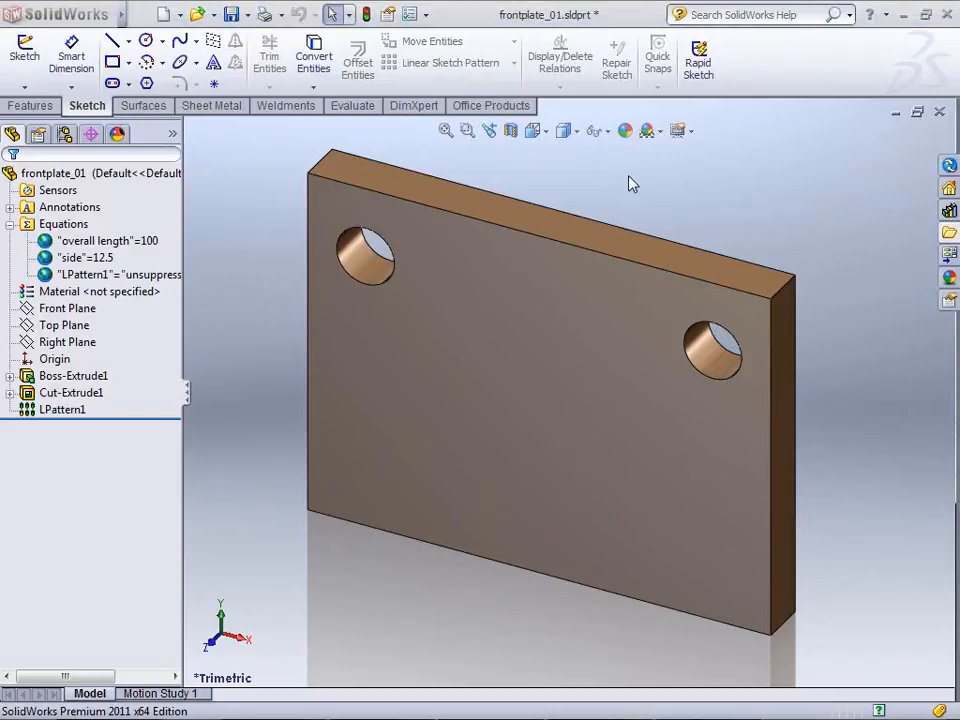
Open the plate_assembly_111 assembly from the Equations folder and bring up its equations list
click(194, 17)
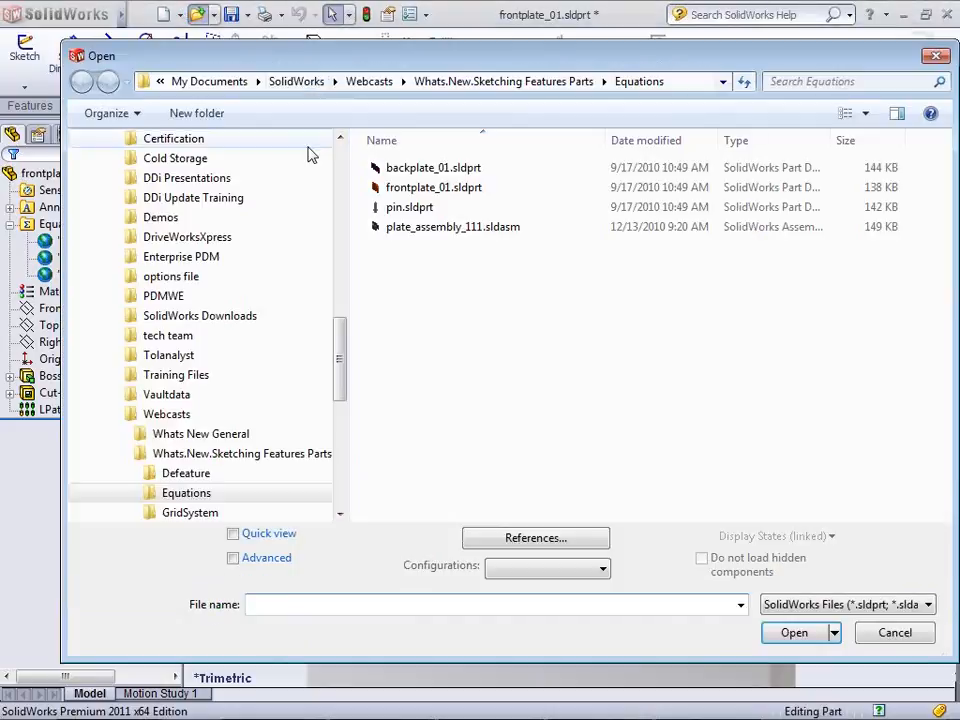
double_click(428, 228)
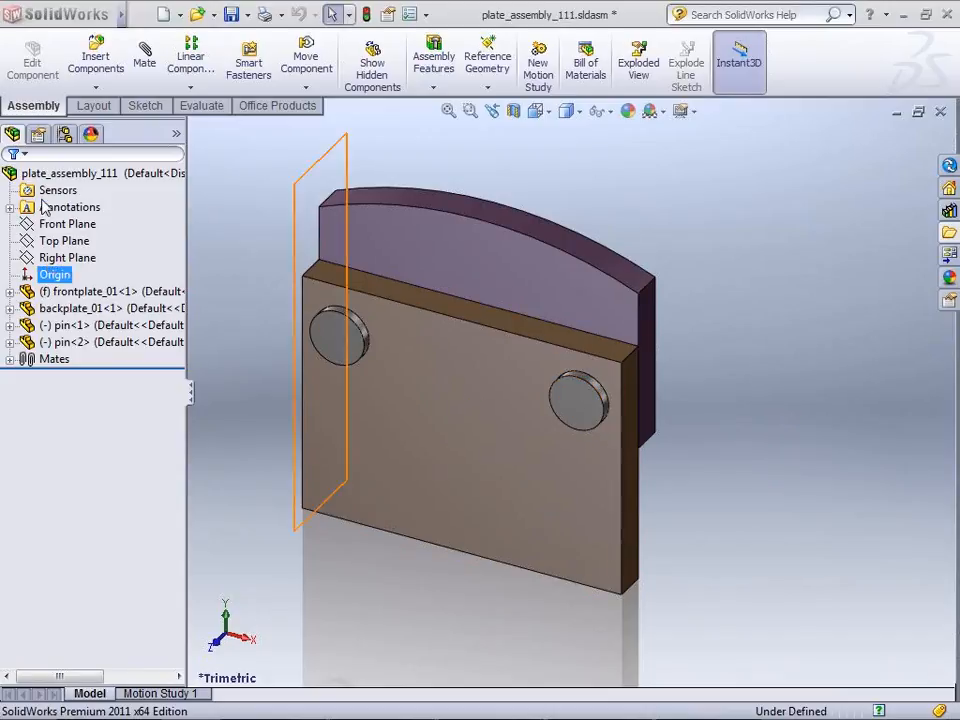
mouse_move(100, 16)
click(141, 15)
click(282, 15)
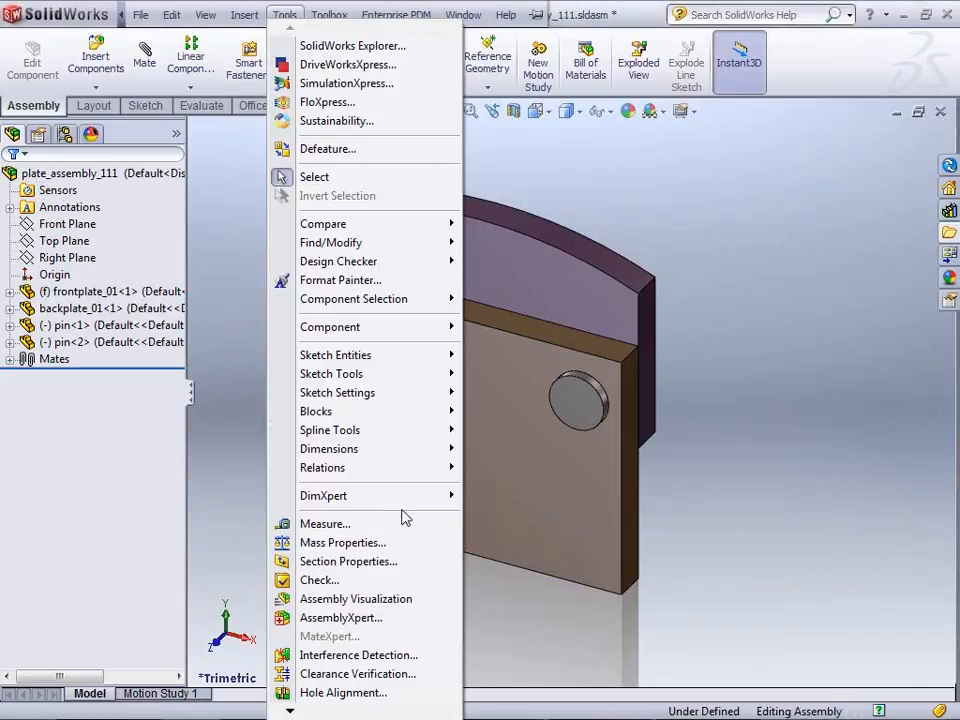
mouse_move(396, 507)
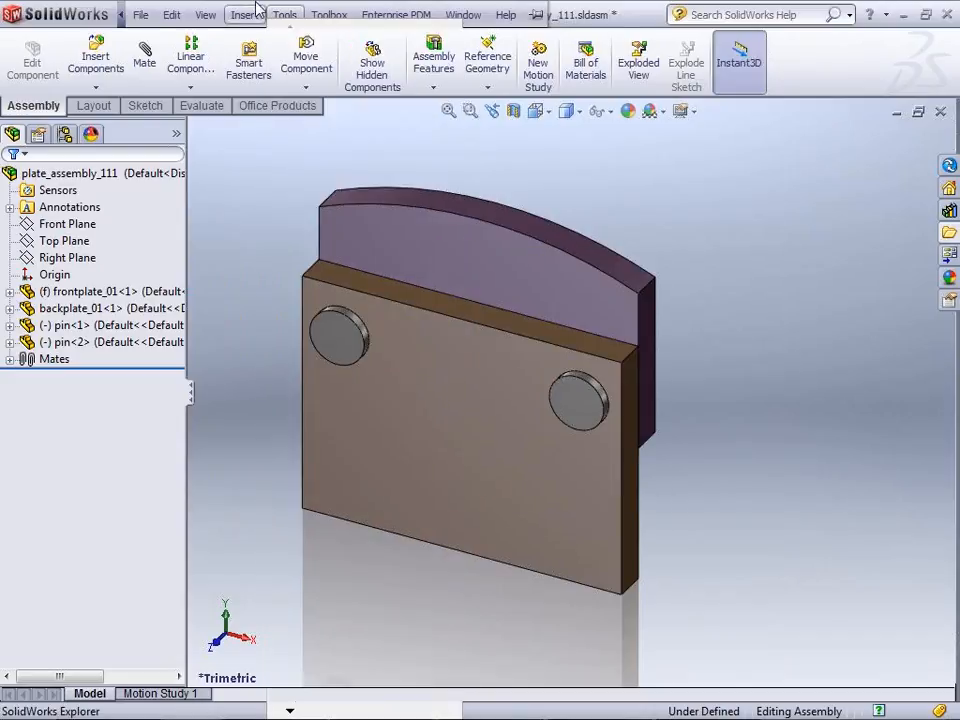
click(286, 12)
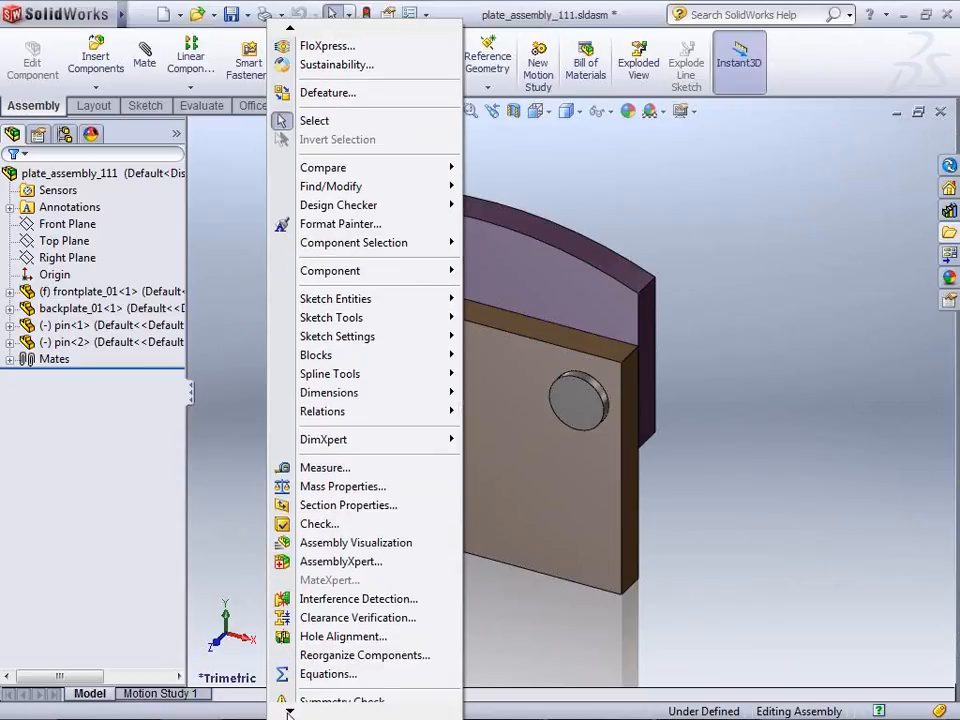
click(320, 673)
Import my equations.txt from the Desktop into the assembly's equations, linked to the file
click(862, 466)
drag(338, 502, 339, 296)
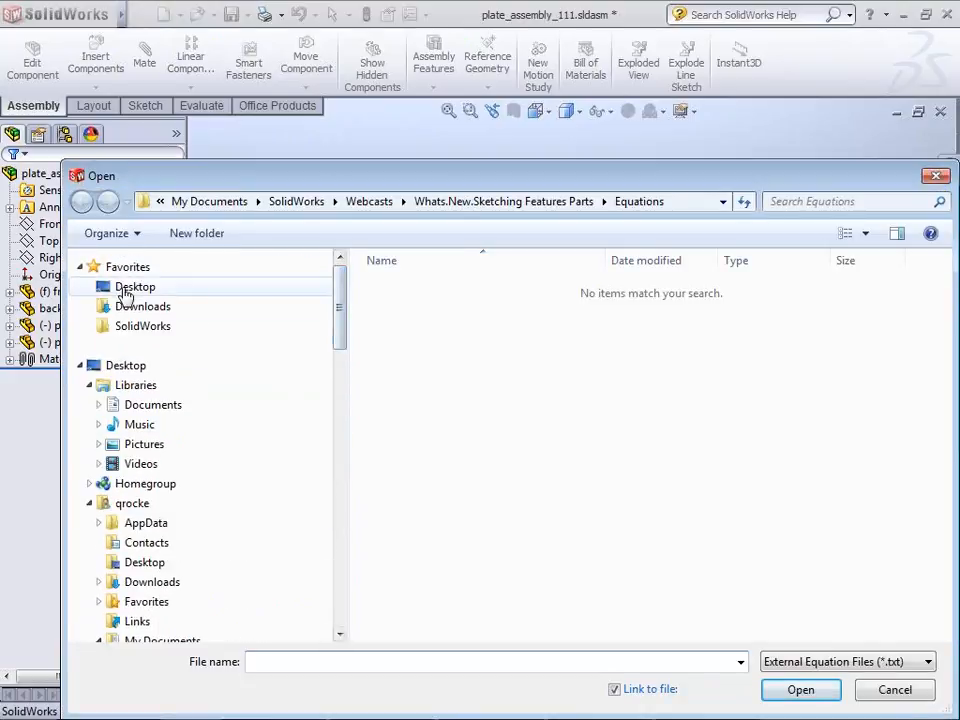
click(124, 288)
double_click(724, 389)
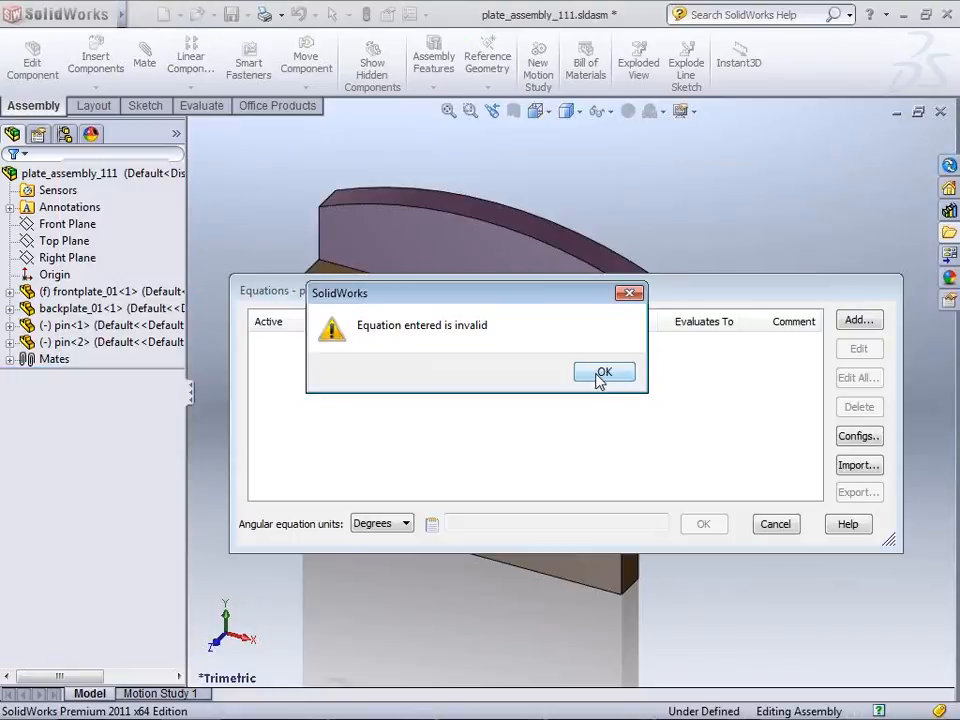
click(599, 373)
click(599, 373)
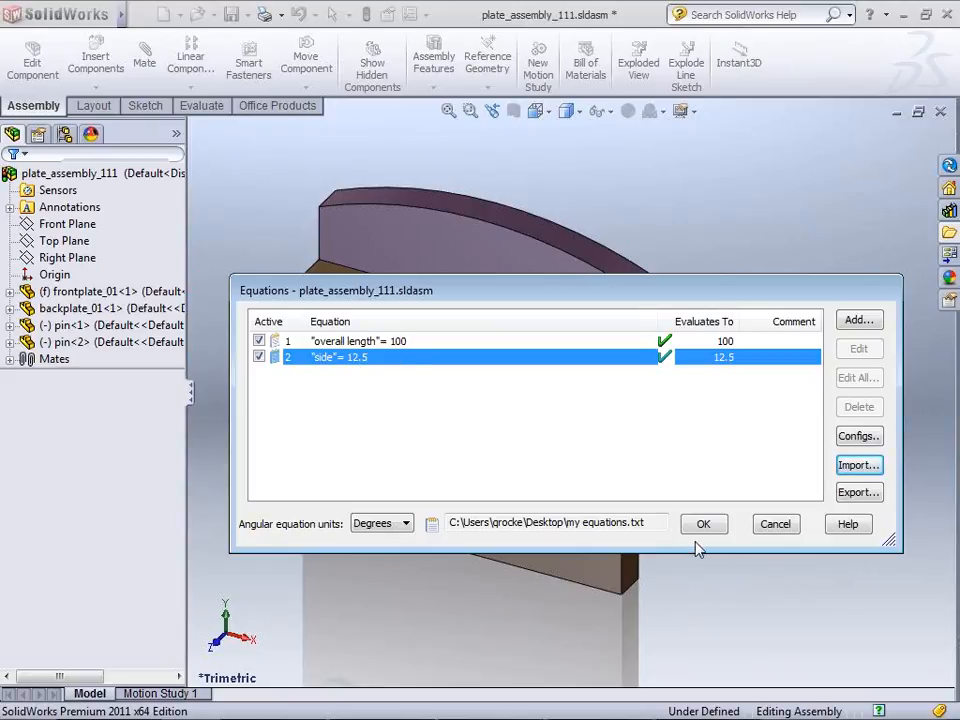
Review the assembly's linked equation file path and the active setting of the "side" equation
drag(660, 523, 424, 509)
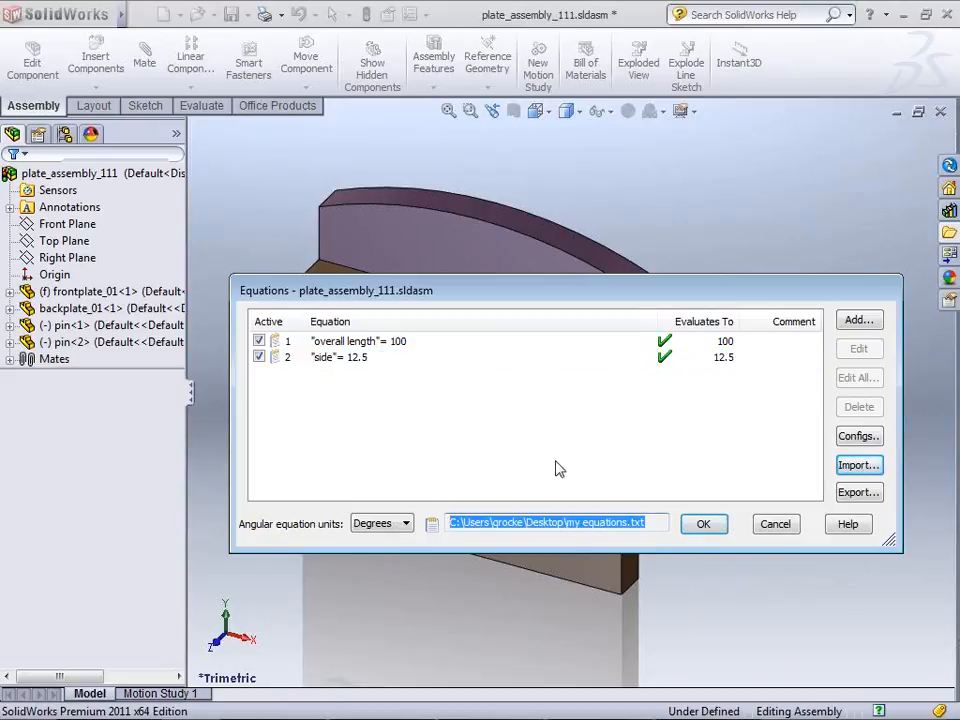
click(259, 357)
click(259, 357)
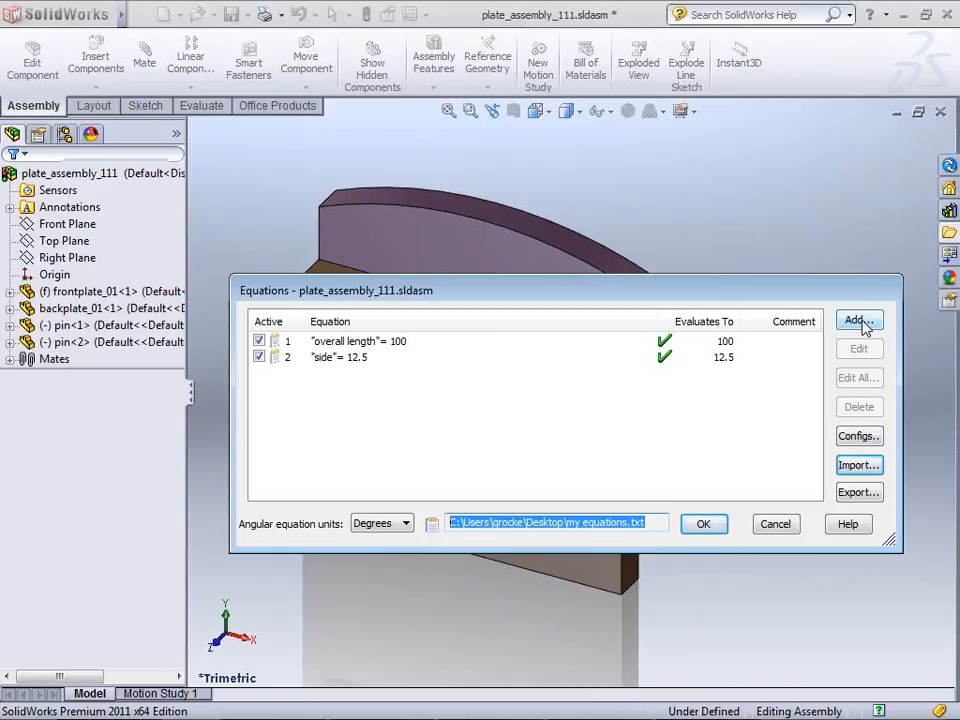
Accept the imported equations and begin a new assembly equation that assigns an iif condition to the pin<2> component
click(703, 525)
click(60, 225)
right_click(60, 227)
click(95, 236)
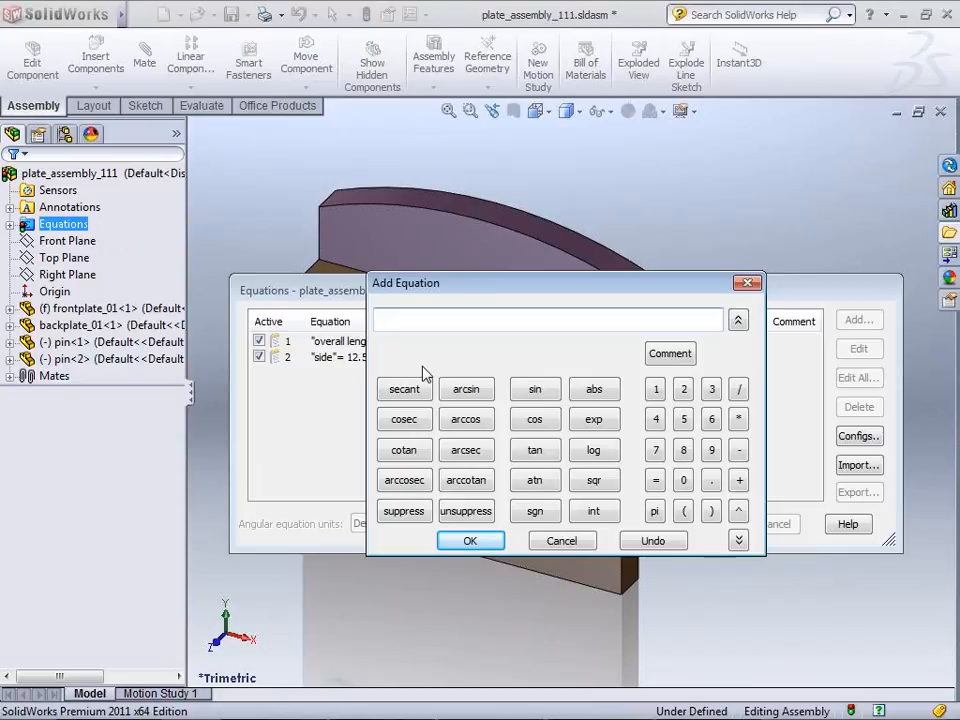
click(120, 358)
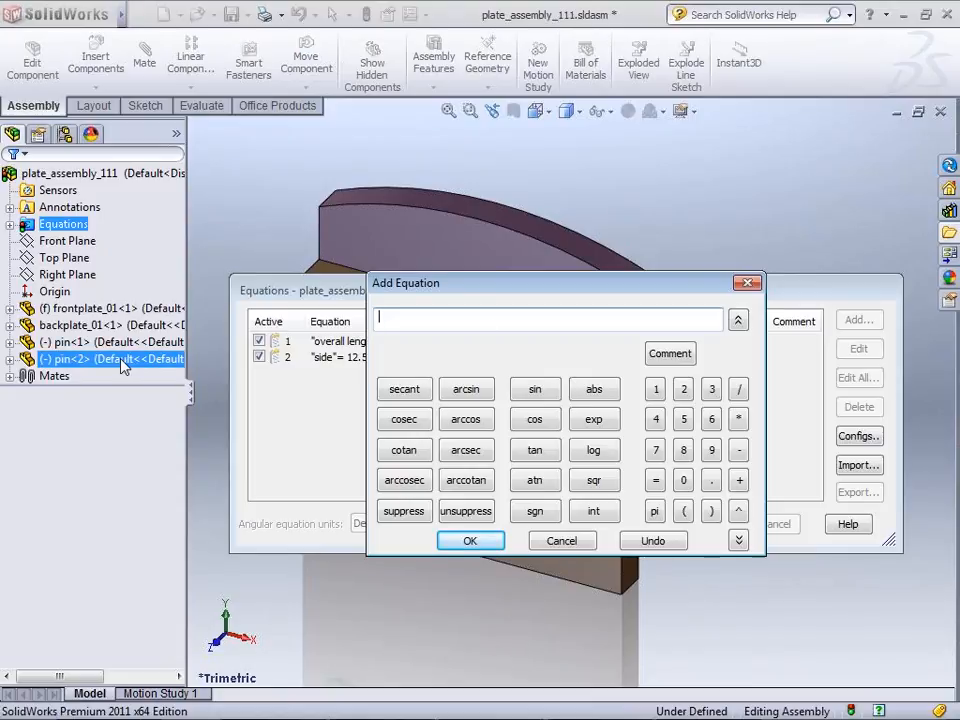
click(656, 481)
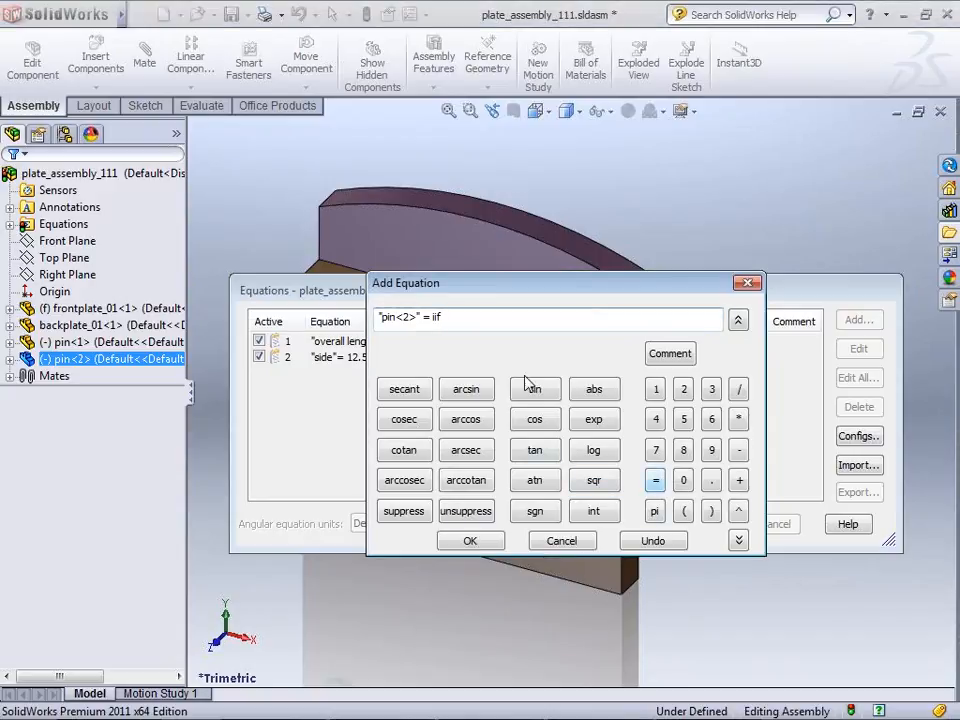
text(iif)
click(684, 511)
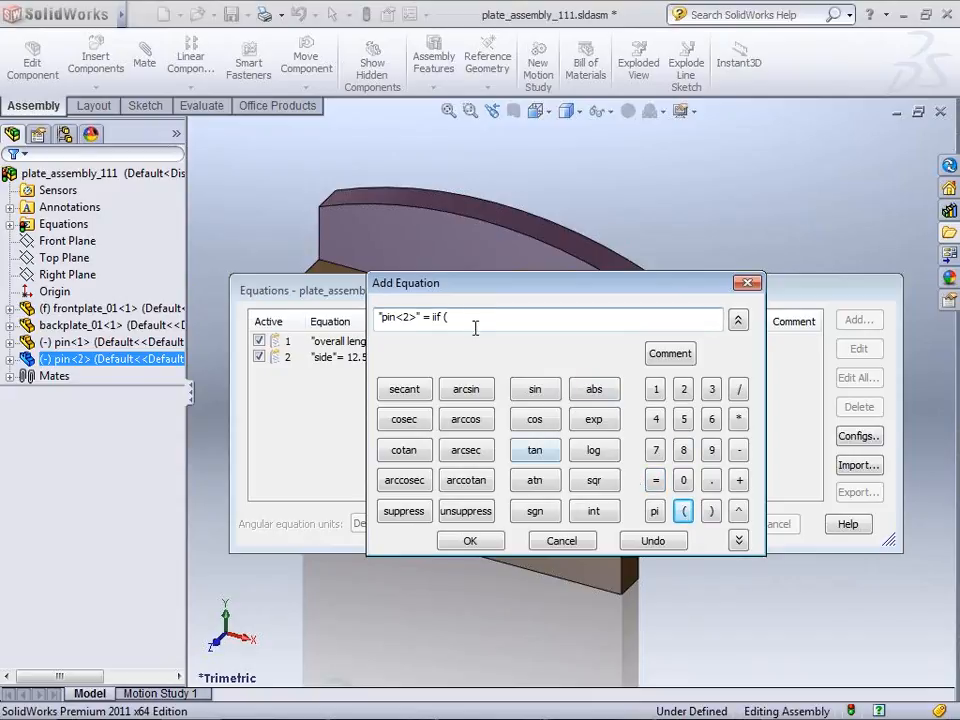
Complete the pin<2> condition as "overall length"<40, "suppressed", "unsuppressed" and apply the equation to the assembly
click(9, 224)
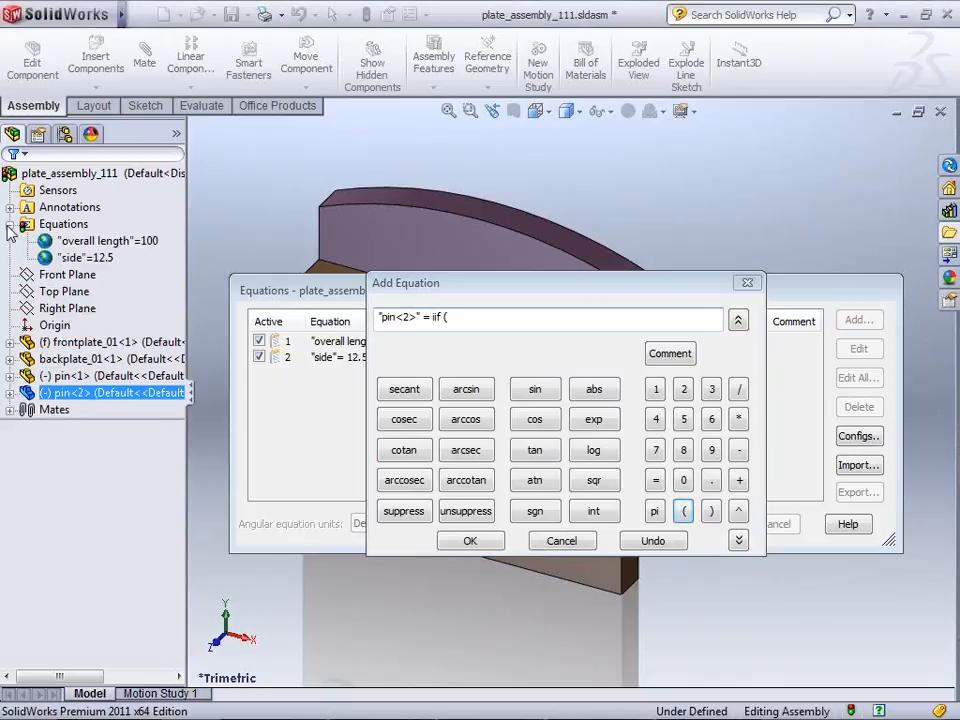
click(100, 242)
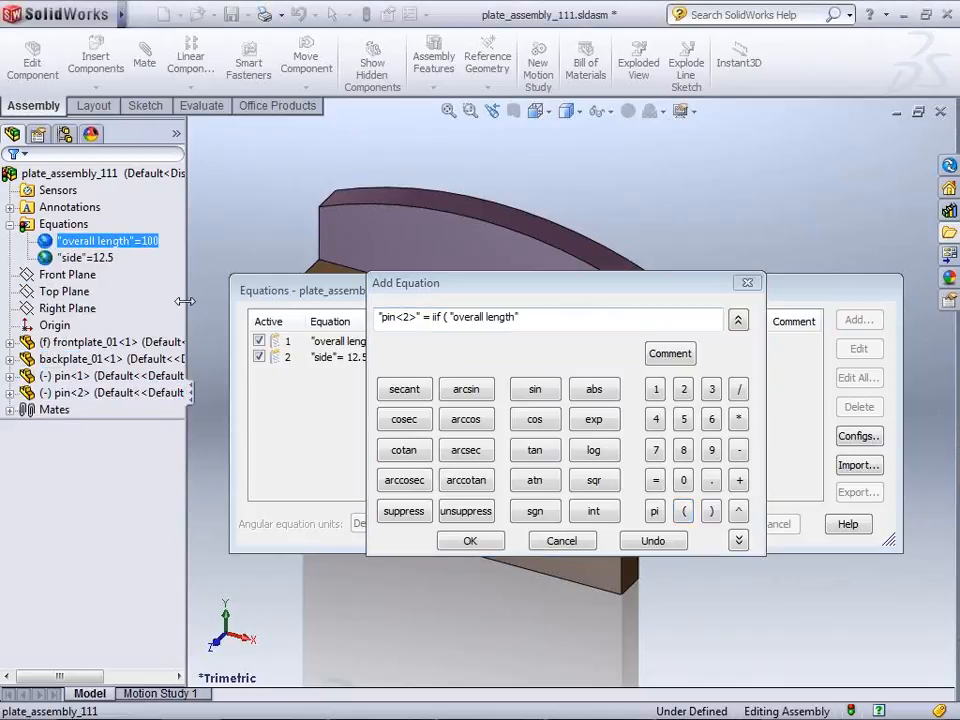
click(525, 321)
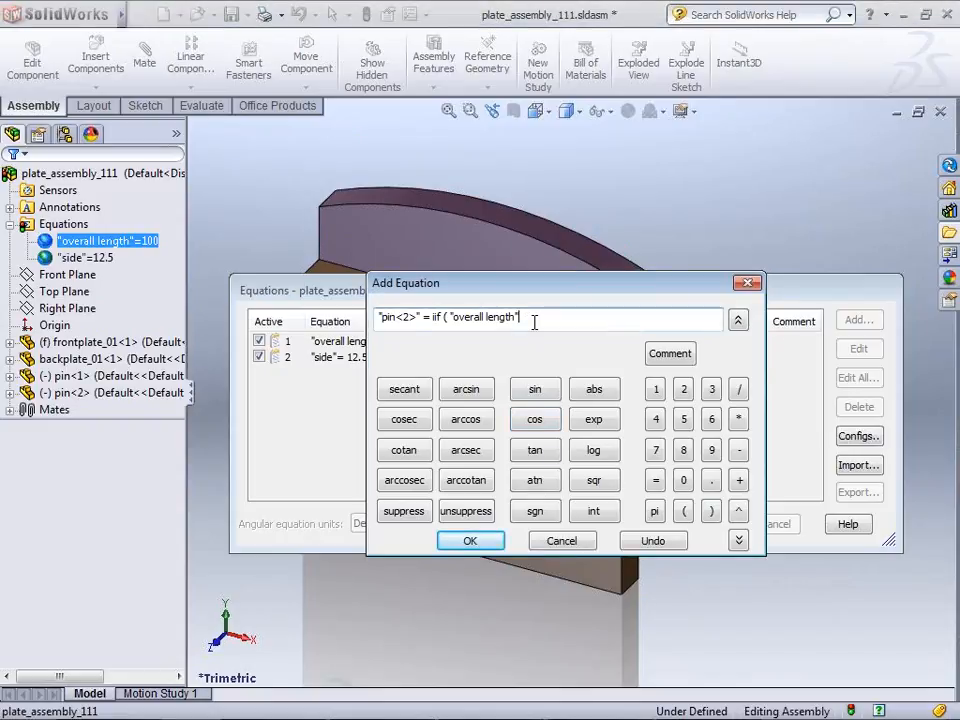
text(<40,)
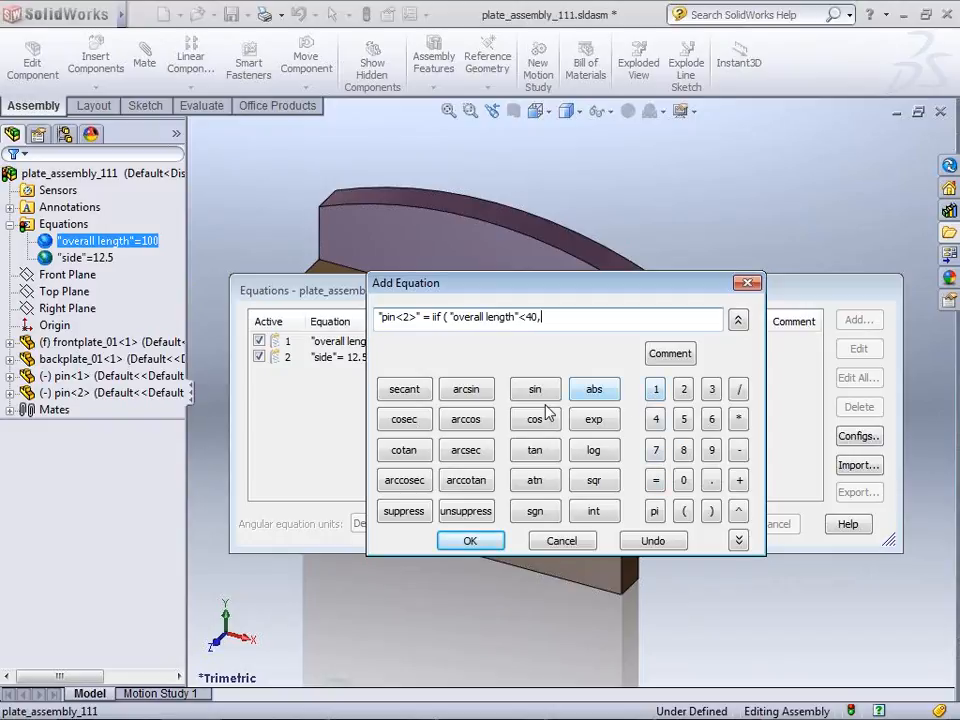
click(400, 514)
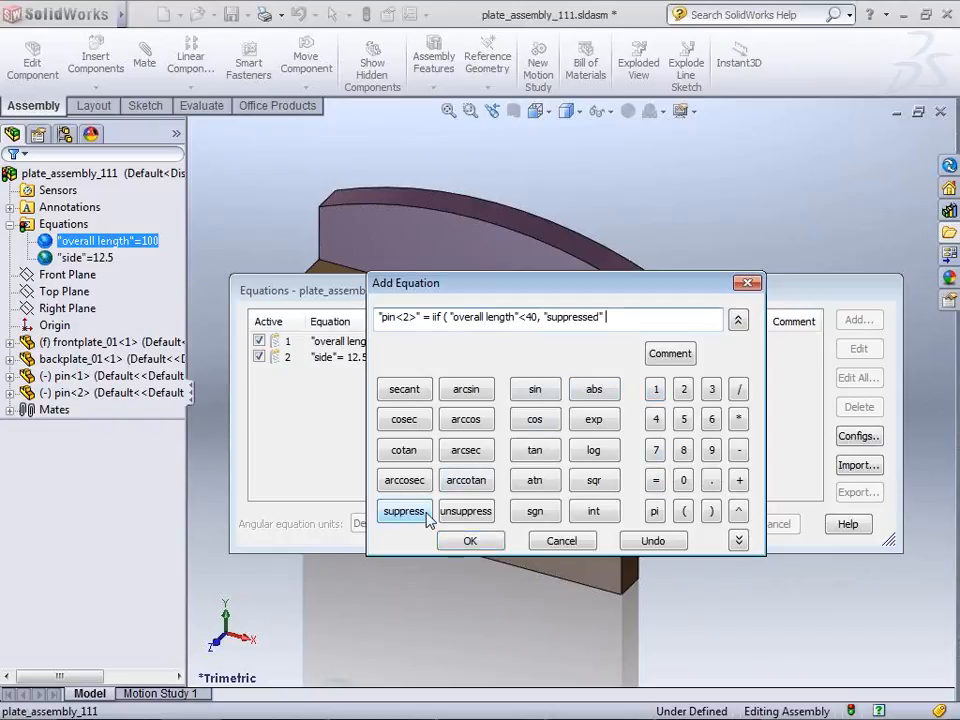
text(,)
click(463, 512)
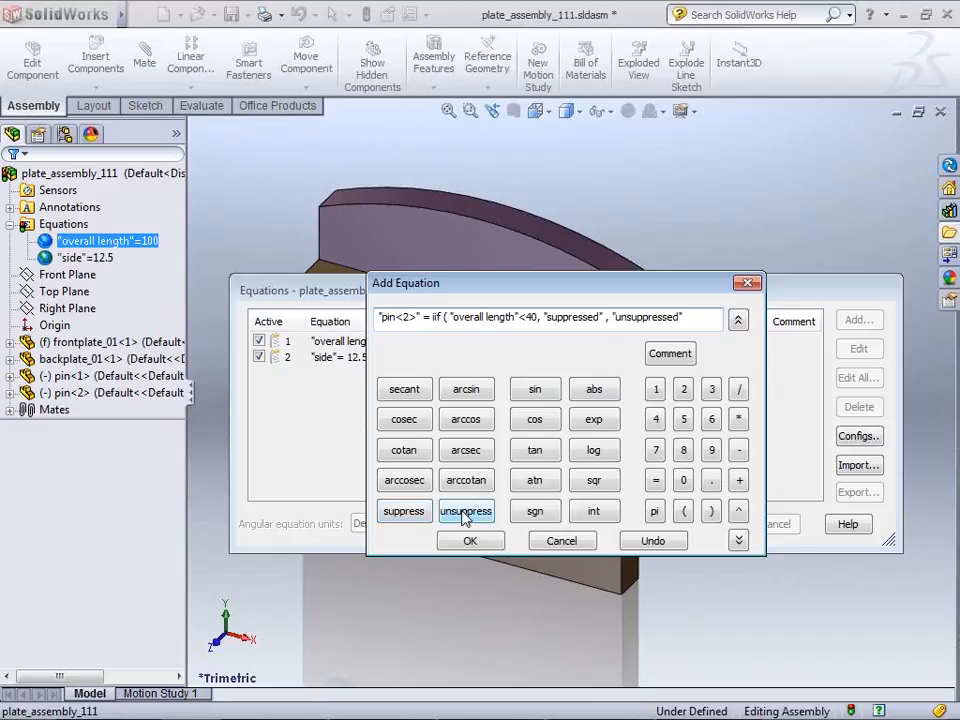
click(710, 512)
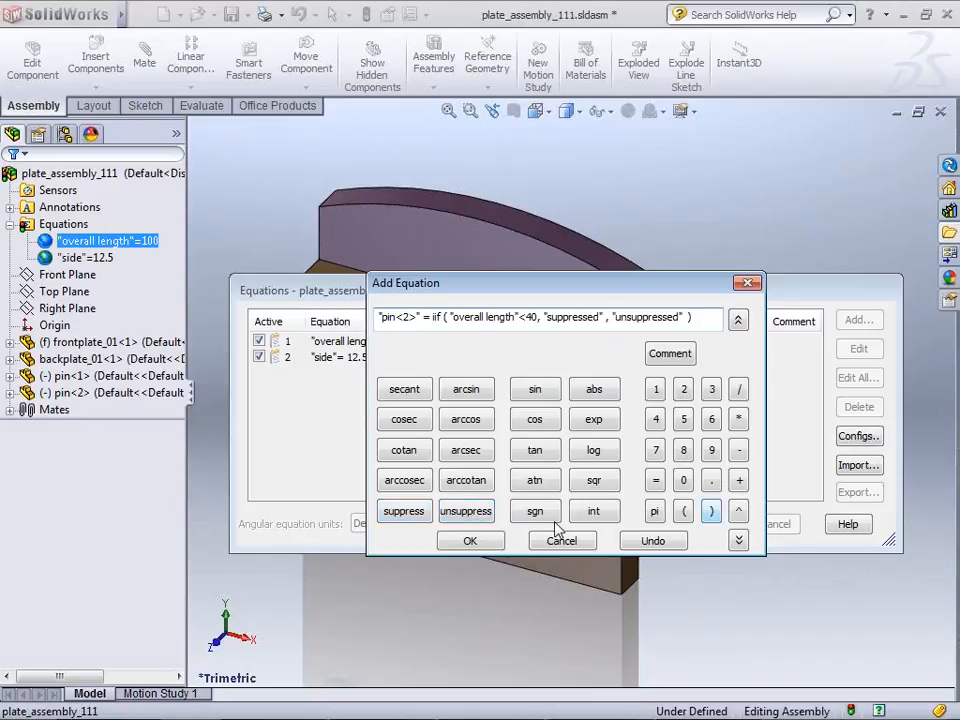
click(469, 541)
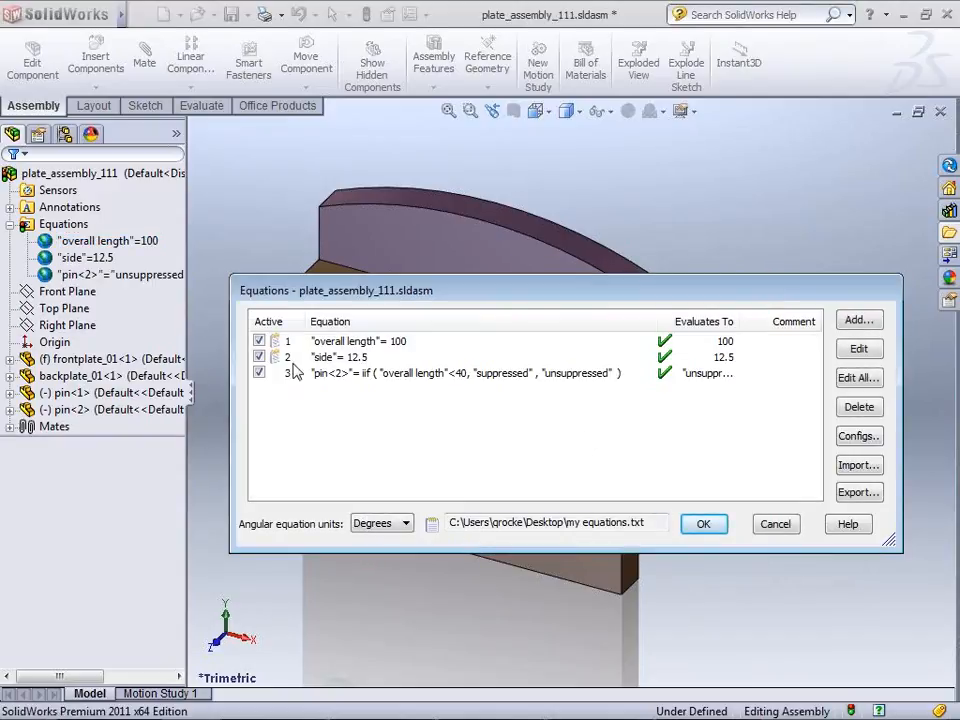
click(705, 526)
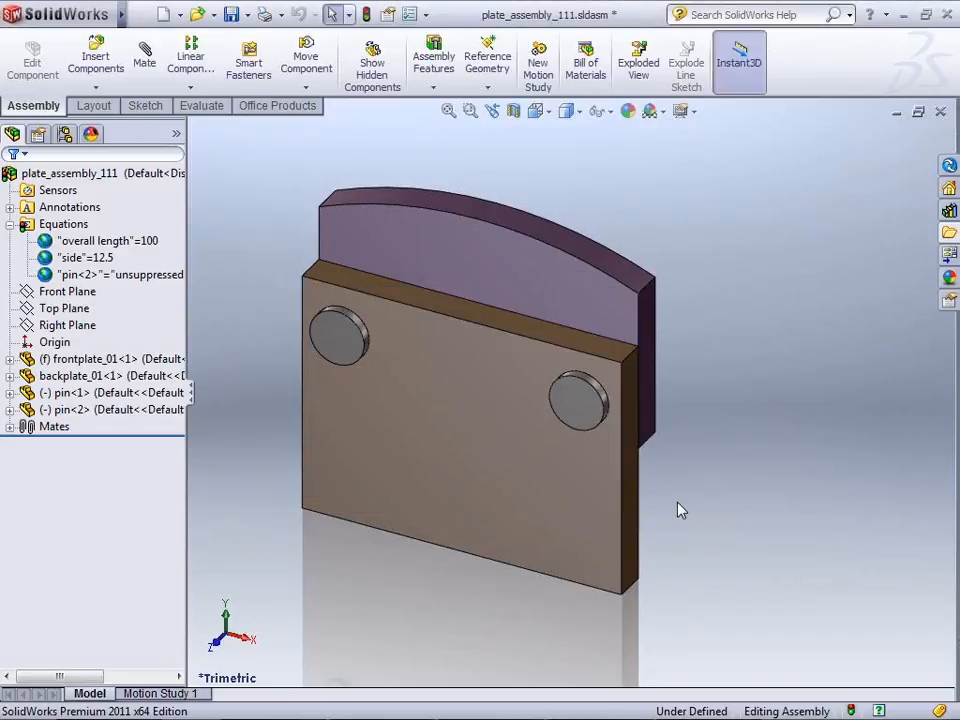
Set the overall length to 35 in my equations.txt in Notepad, save the file, and rebuild the assembly in SolidWorks
mouse_move(602, 717)
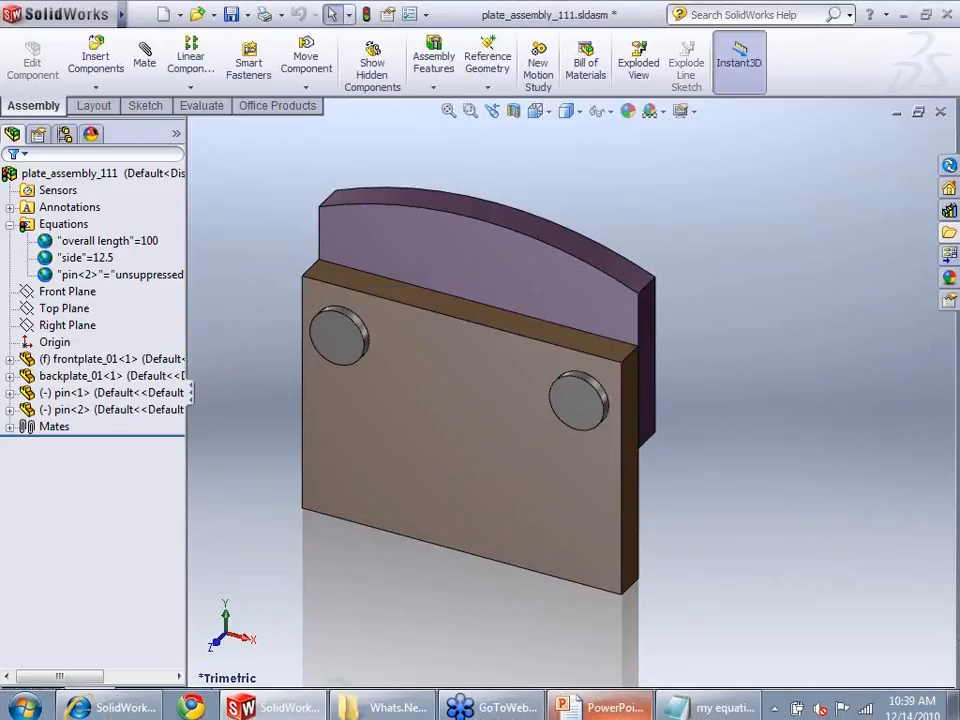
click(716, 707)
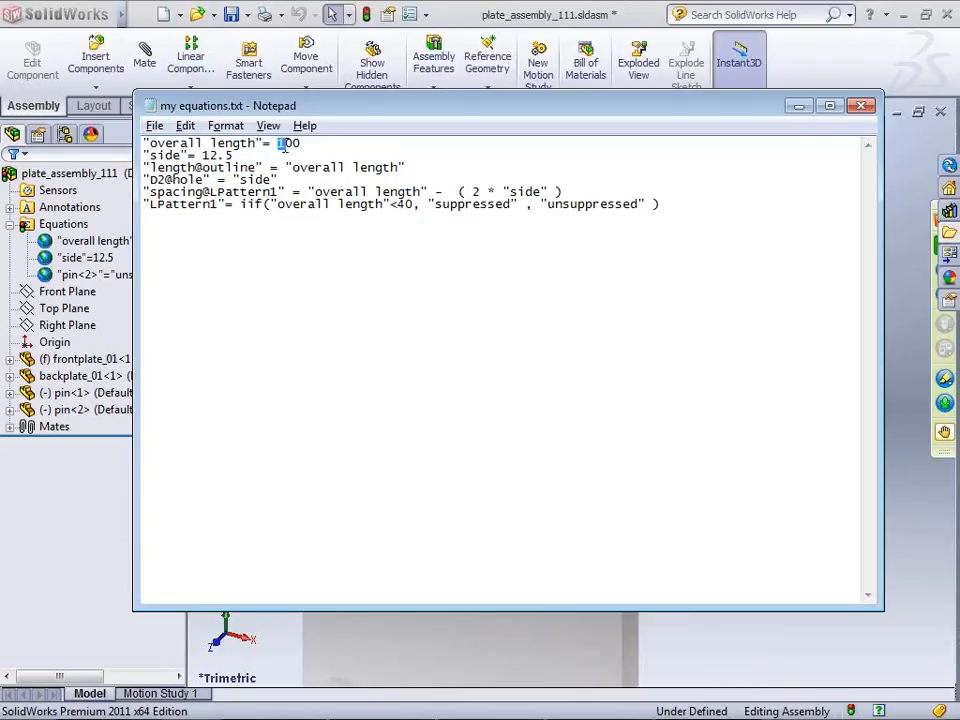
drag(299, 145, 307, 146)
text(35)
click(155, 127)
click(180, 189)
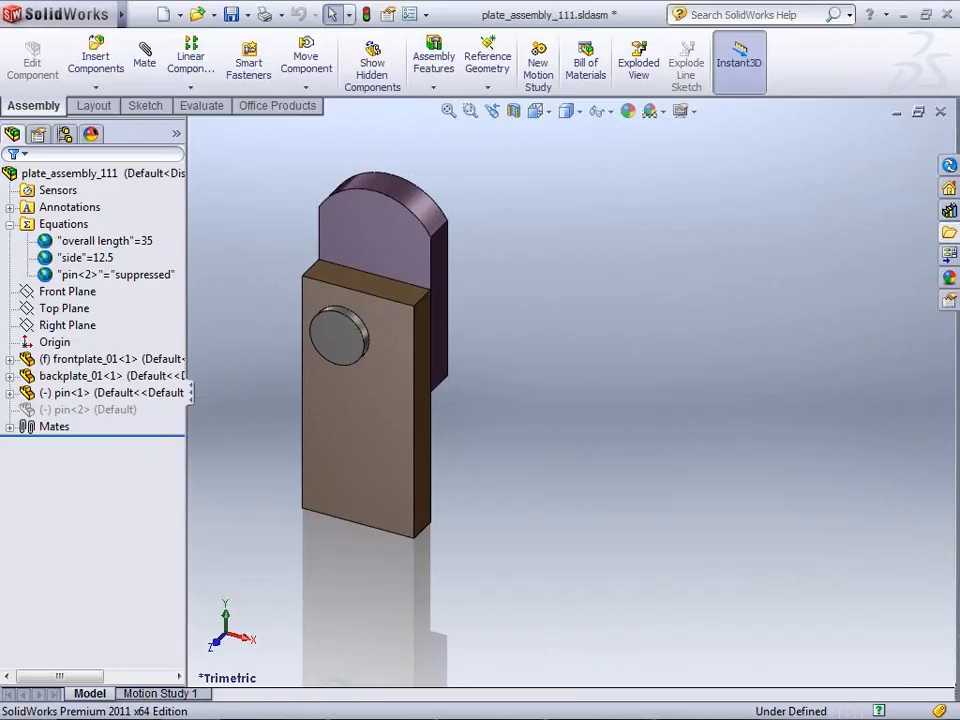
Set the overall length to 100 in my equations.txt in Notepad, save it, rebuild the assembly in SolidWorks and check the pin<2> equation
click(738, 710)
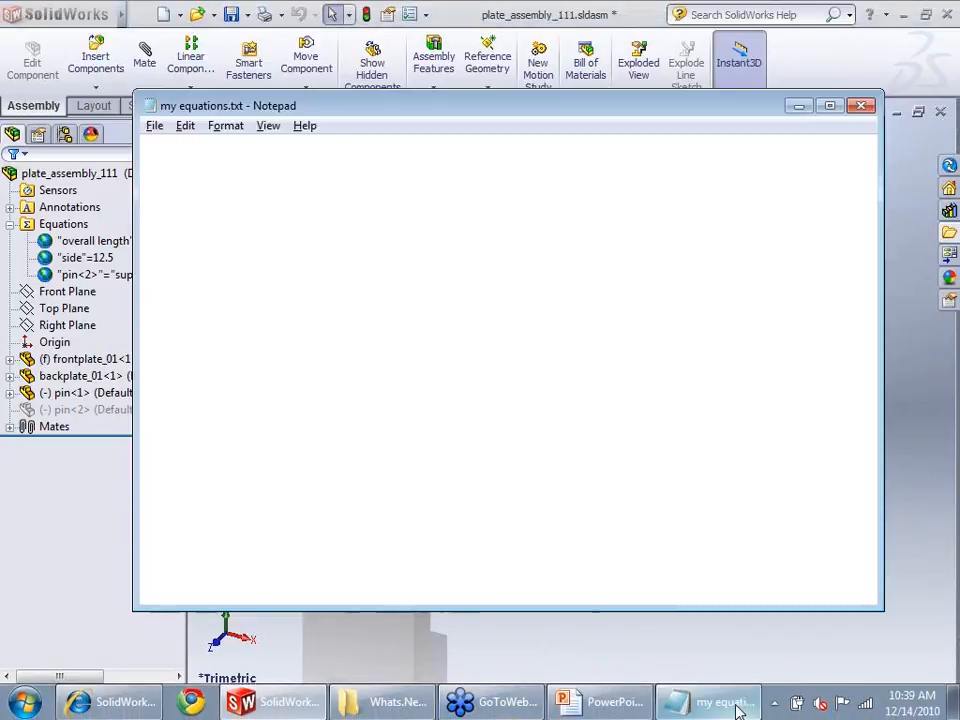
double_click(284, 144)
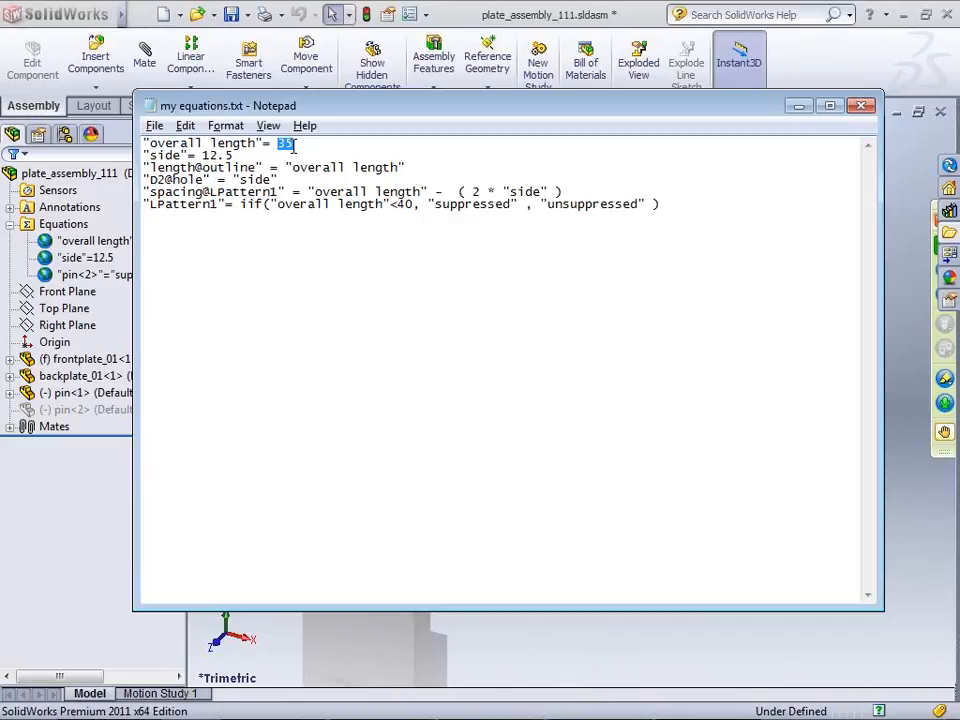
key(F1)
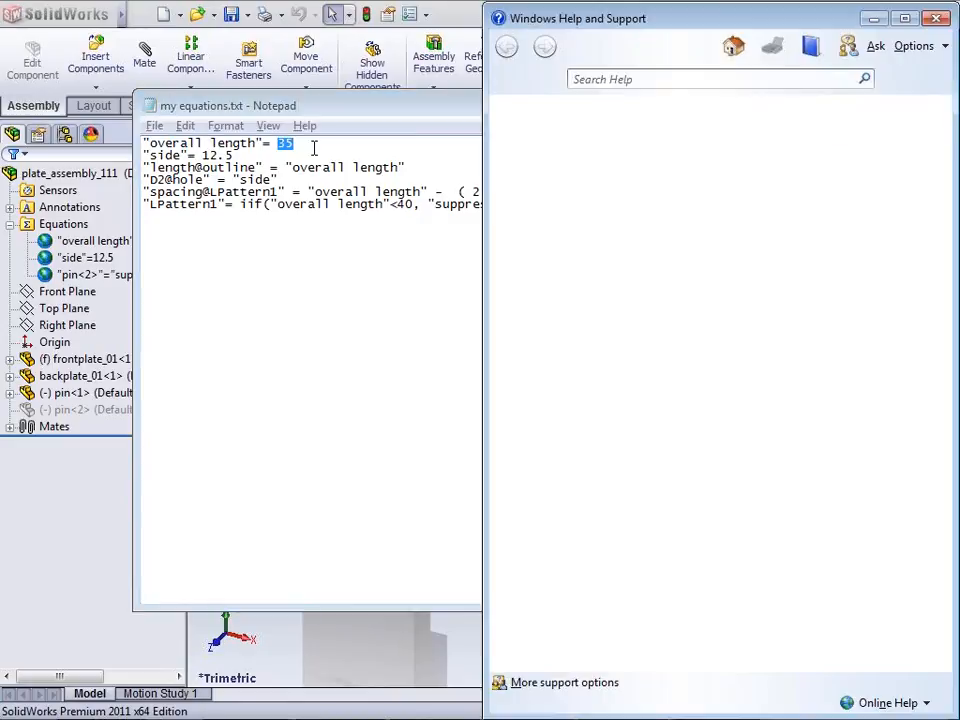
click(936, 18)
text(100)
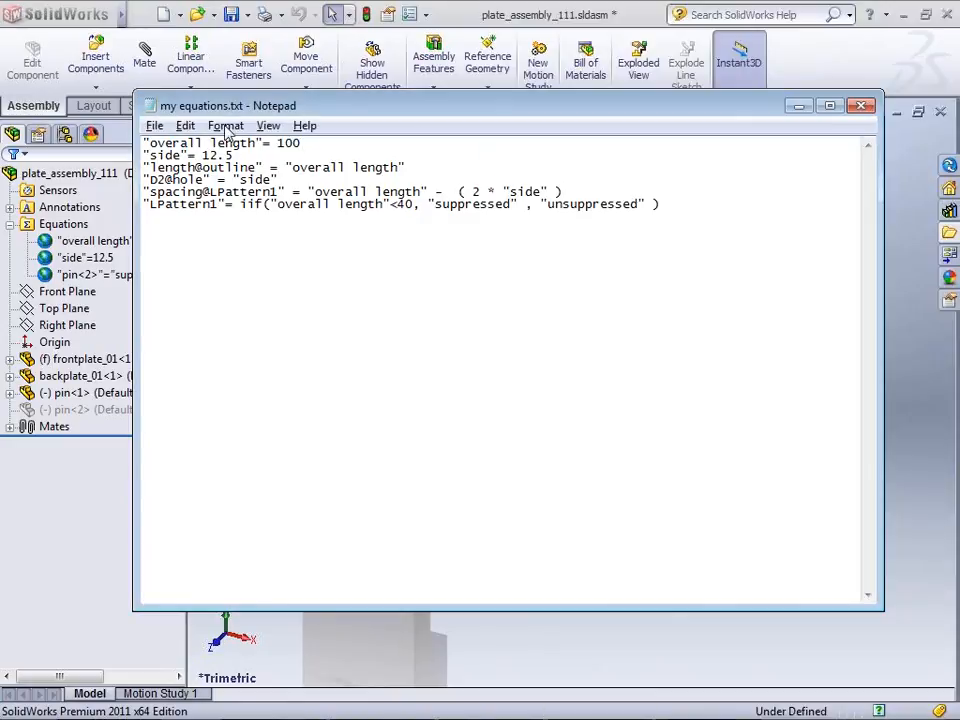
click(155, 125)
click(174, 190)
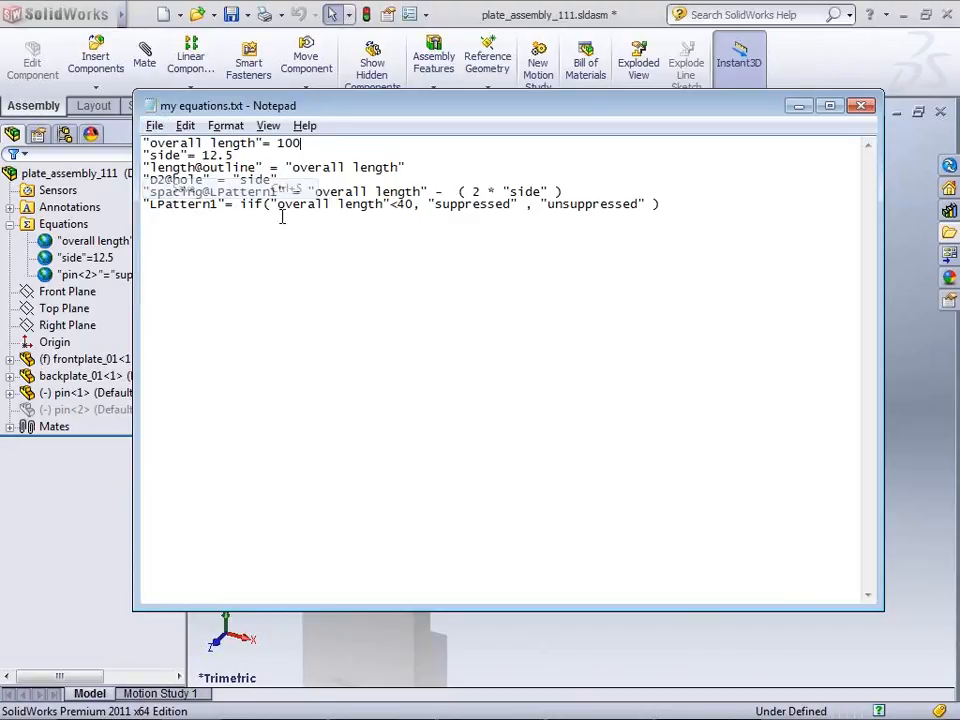
click(812, 52)
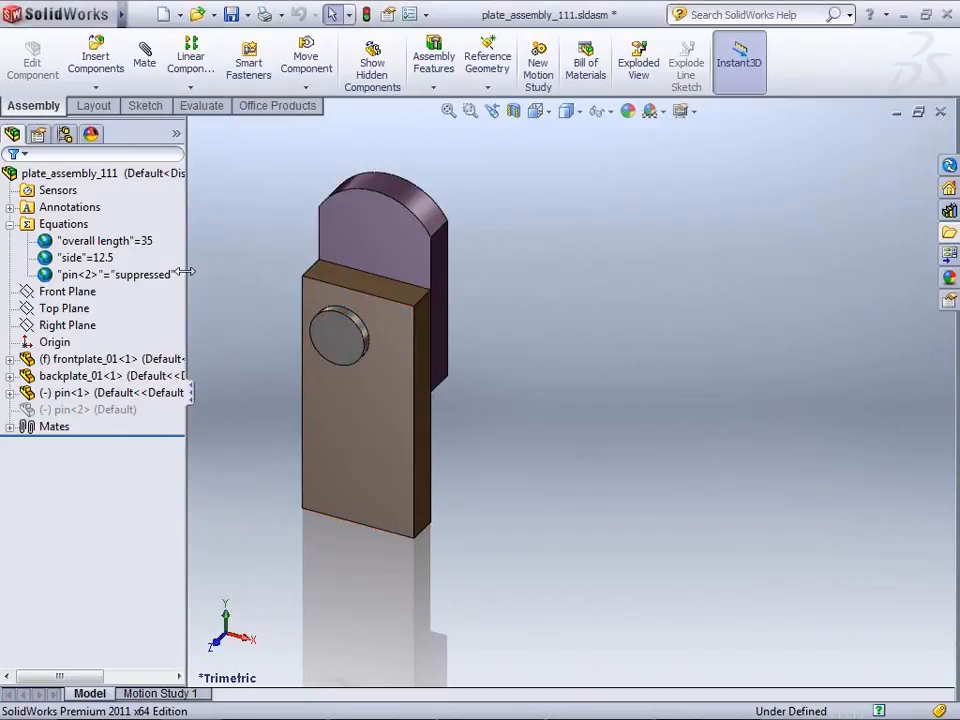
click(366, 14)
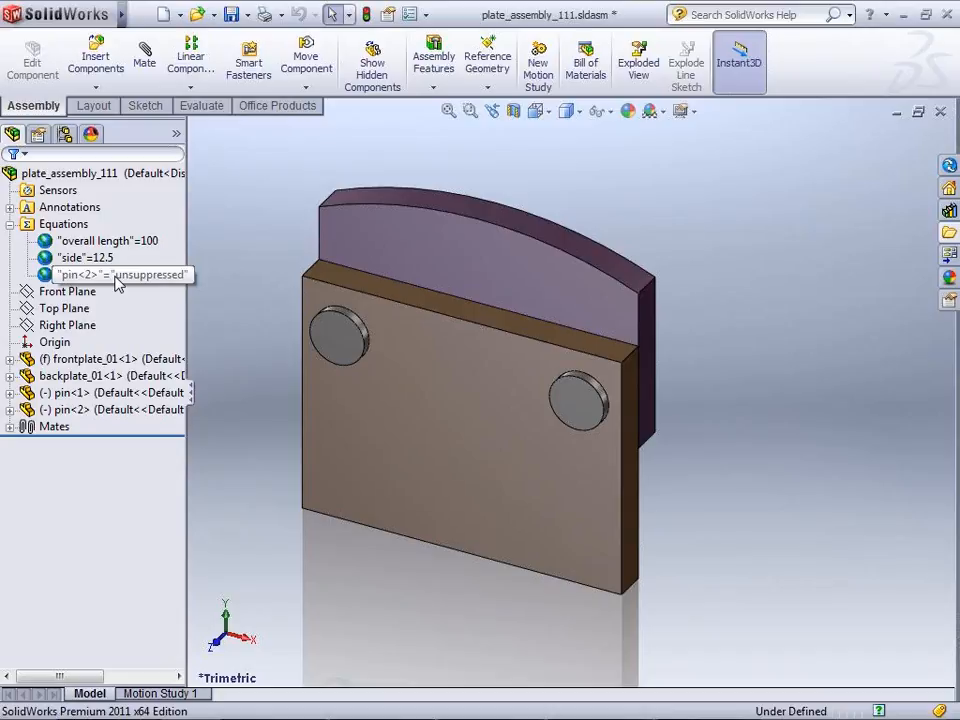
click(116, 281)
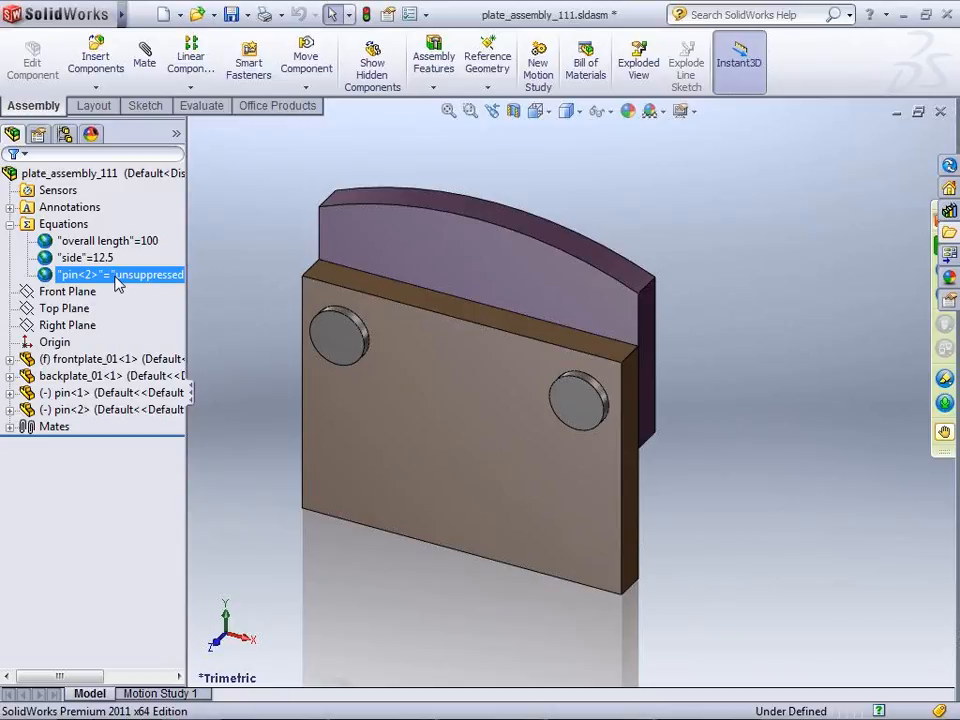
click(410, 137)
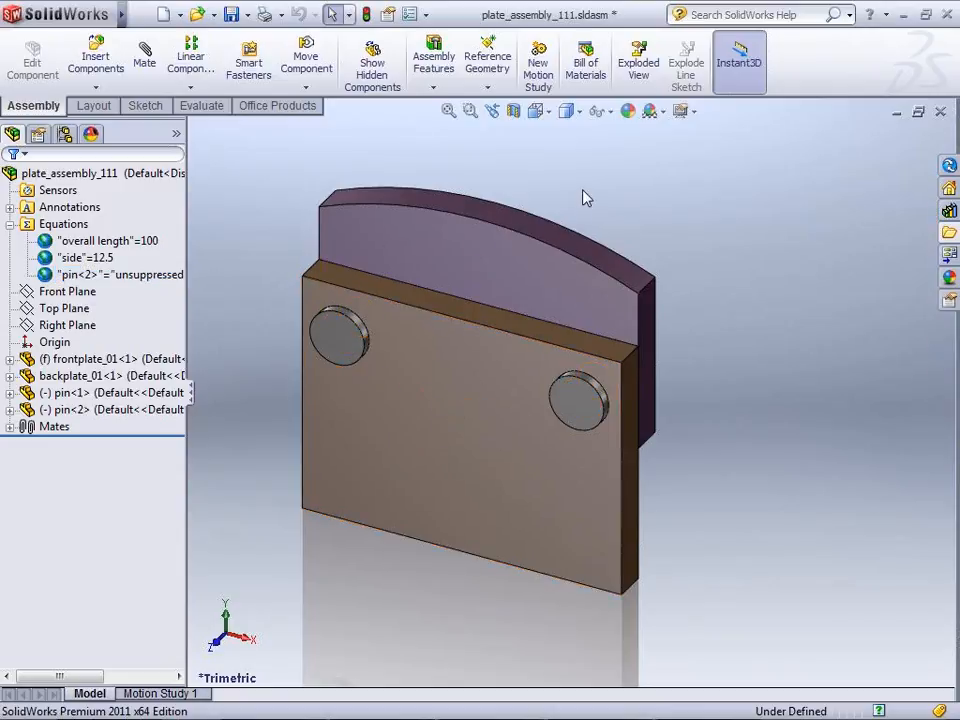
Switch to the open Part1 document with the grid system and close it
click(145, 14)
click(866, 240)
mouse_move(123, 14)
click(463, 14)
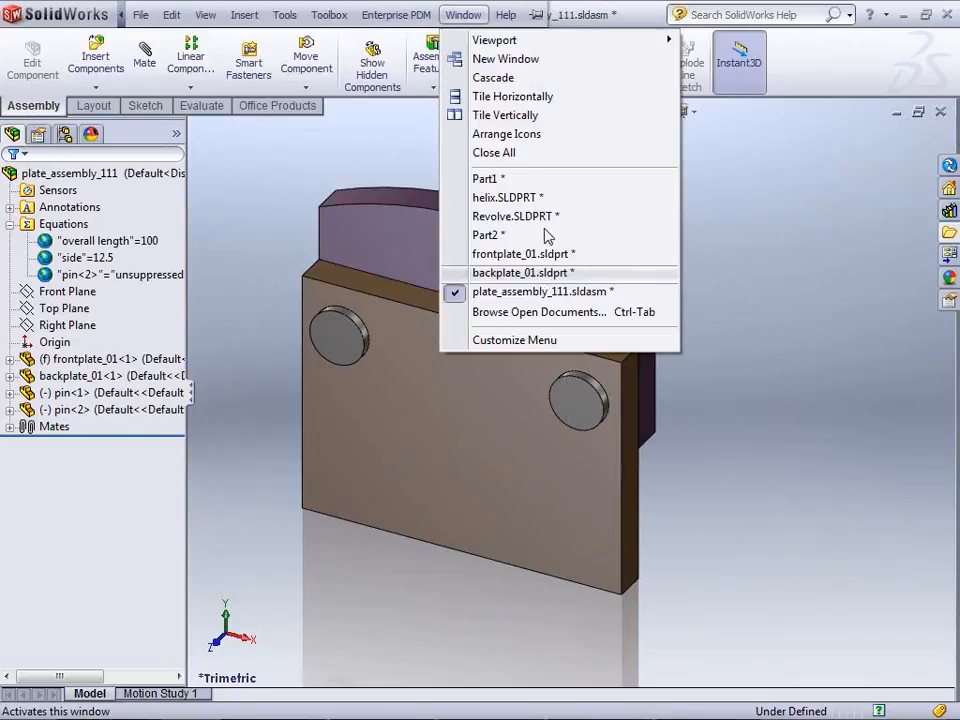
click(529, 179)
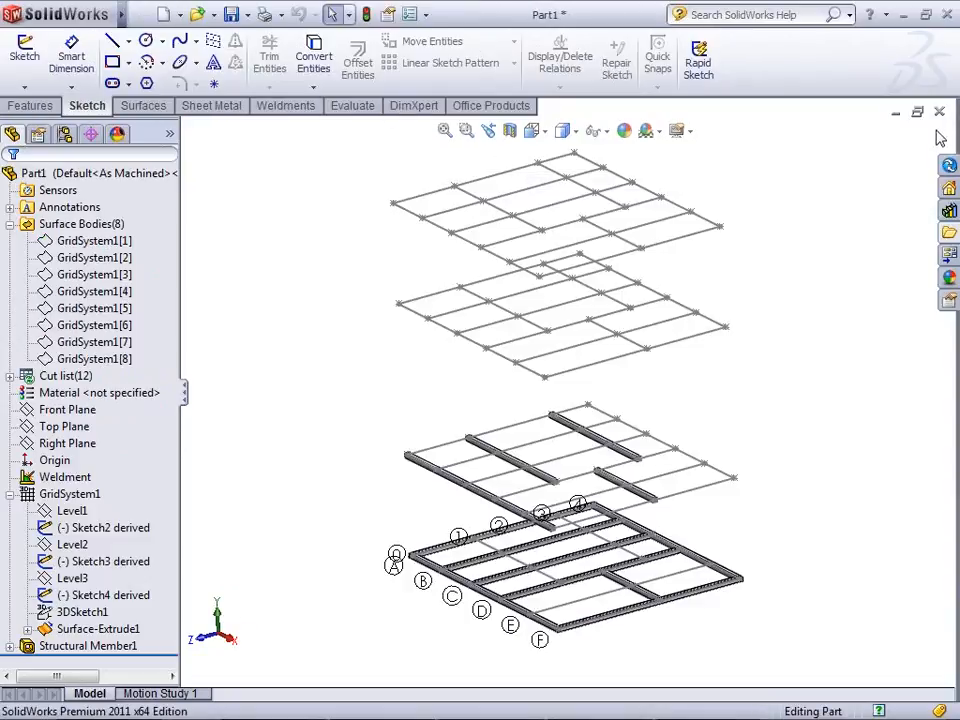
click(941, 111)
click(527, 399)
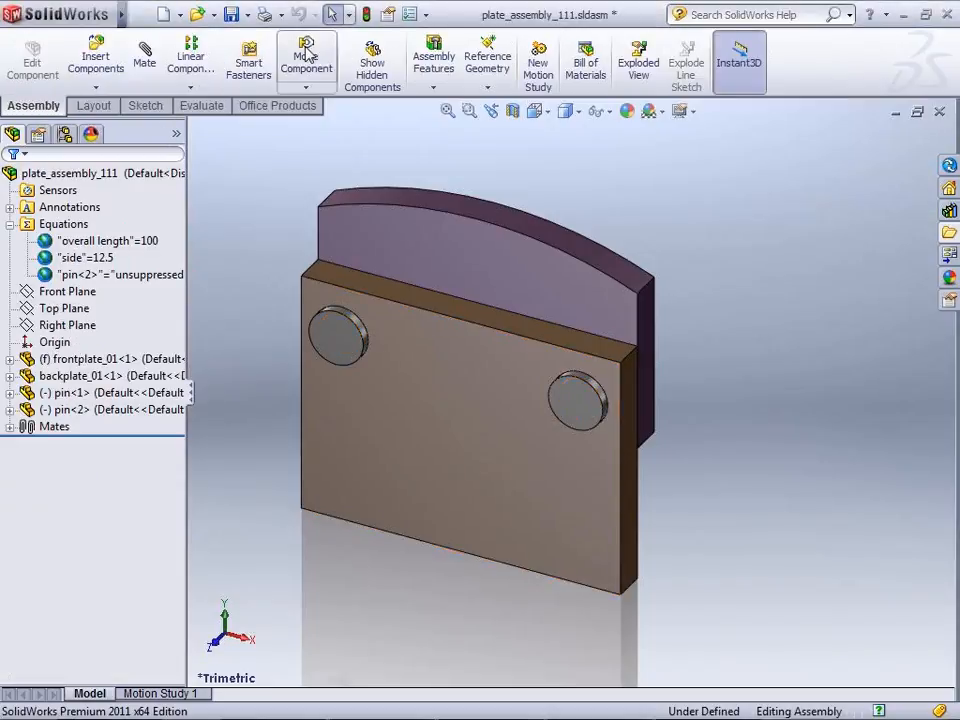
Switch to the open Part2 document and edit Sketch1 of its Boss-Extrude1 feature
mouse_move(123, 14)
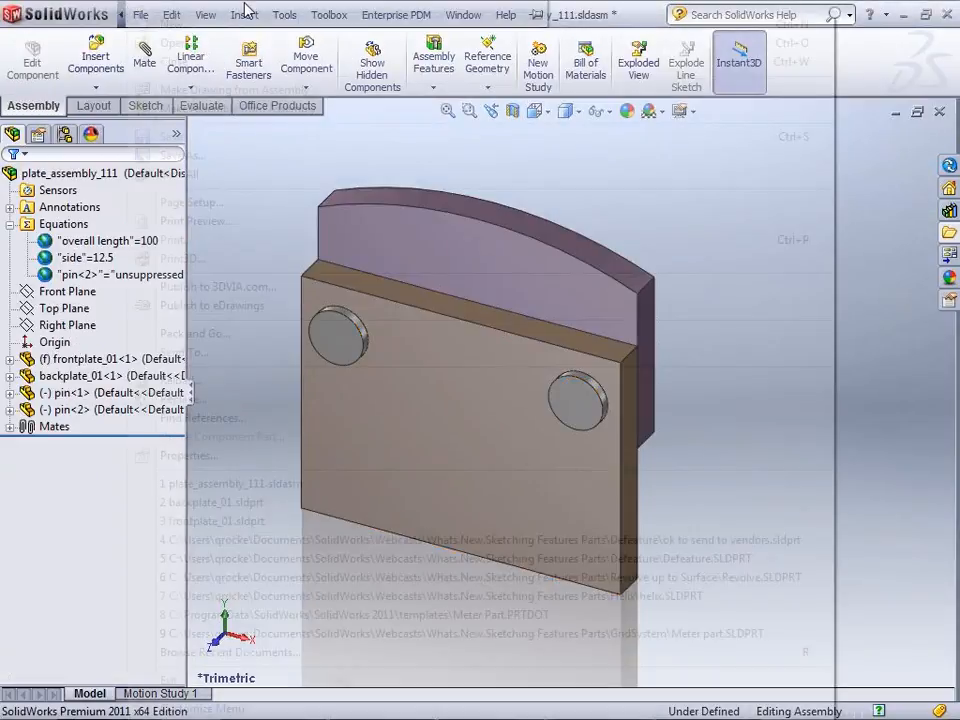
click(505, 14)
click(505, 14)
click(470, 14)
click(561, 216)
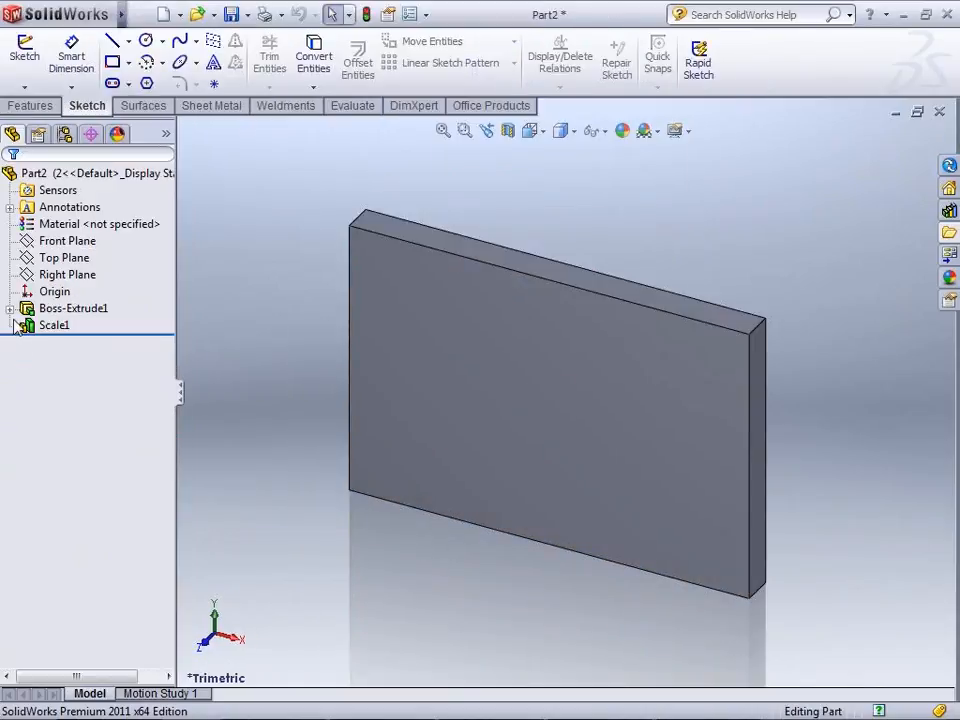
click(9, 308)
click(80, 325)
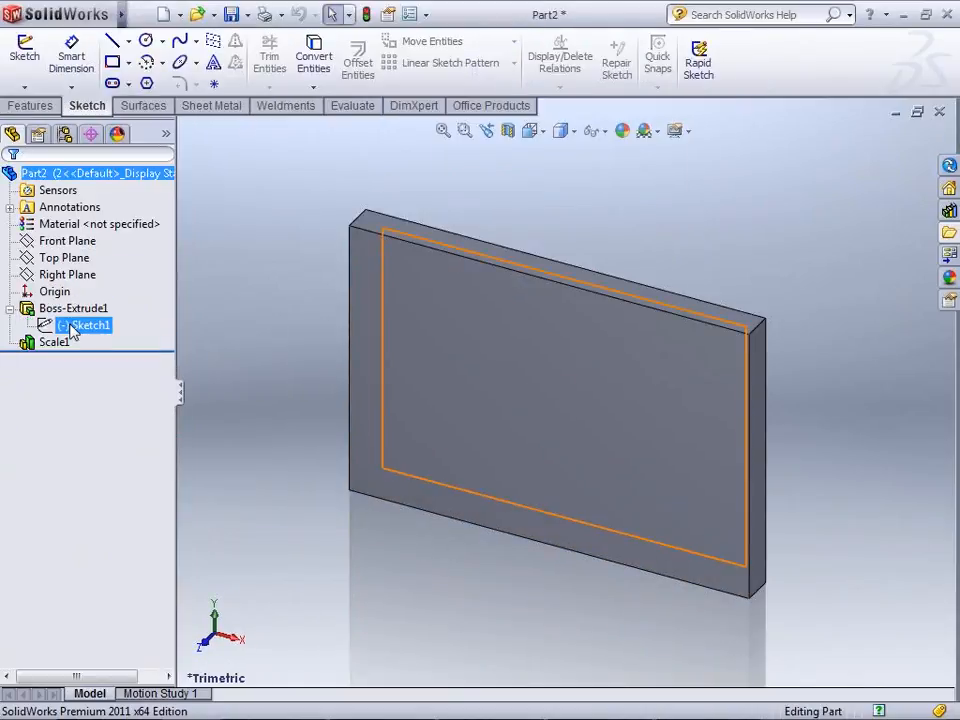
click(81, 274)
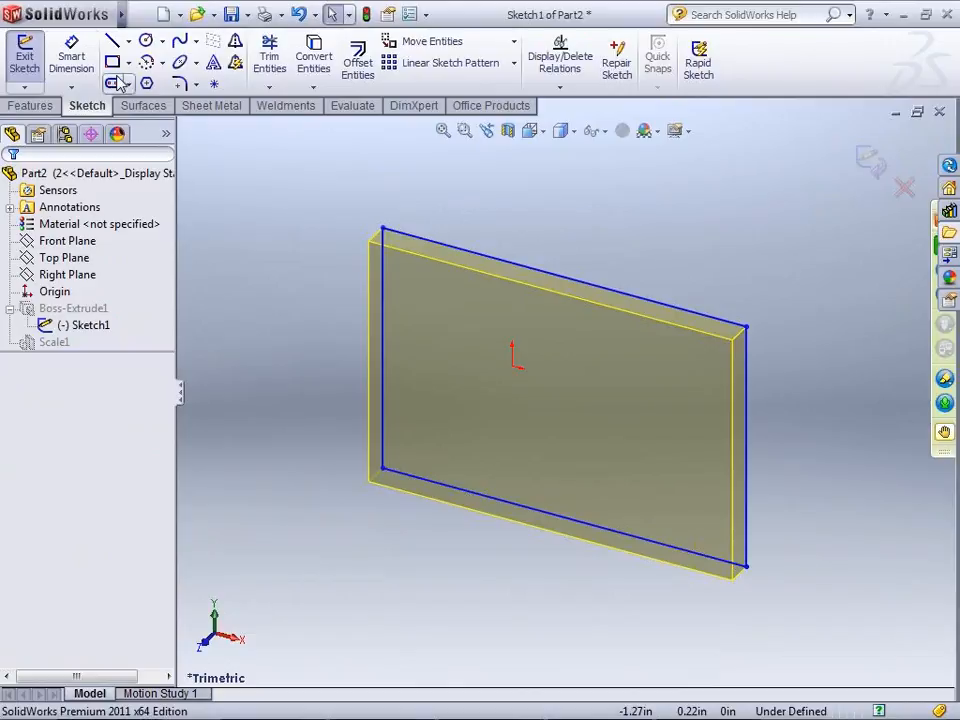
Dimension the left vertical edge of the rectangle in Sketch1 at 1 in
click(71, 55)
click(385, 338)
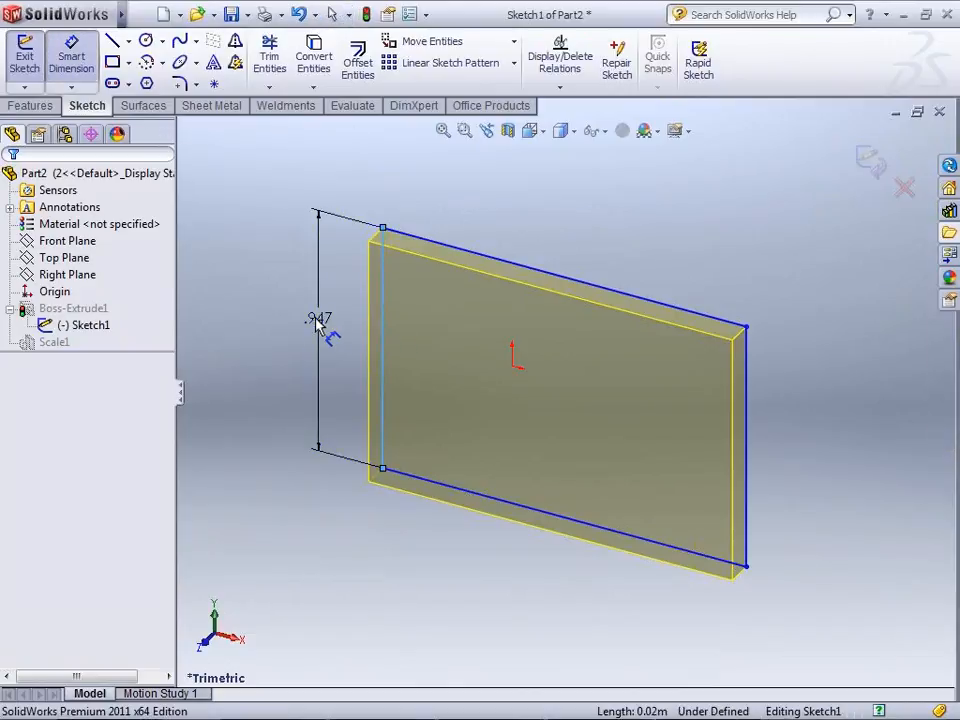
click(318, 325)
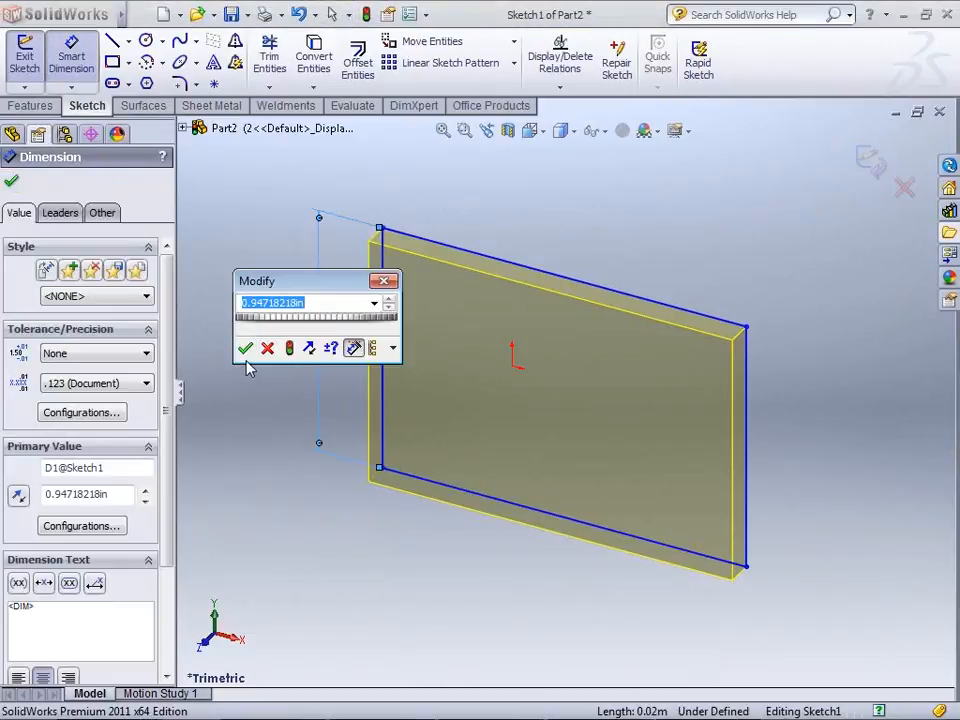
text(1)
key(Return)
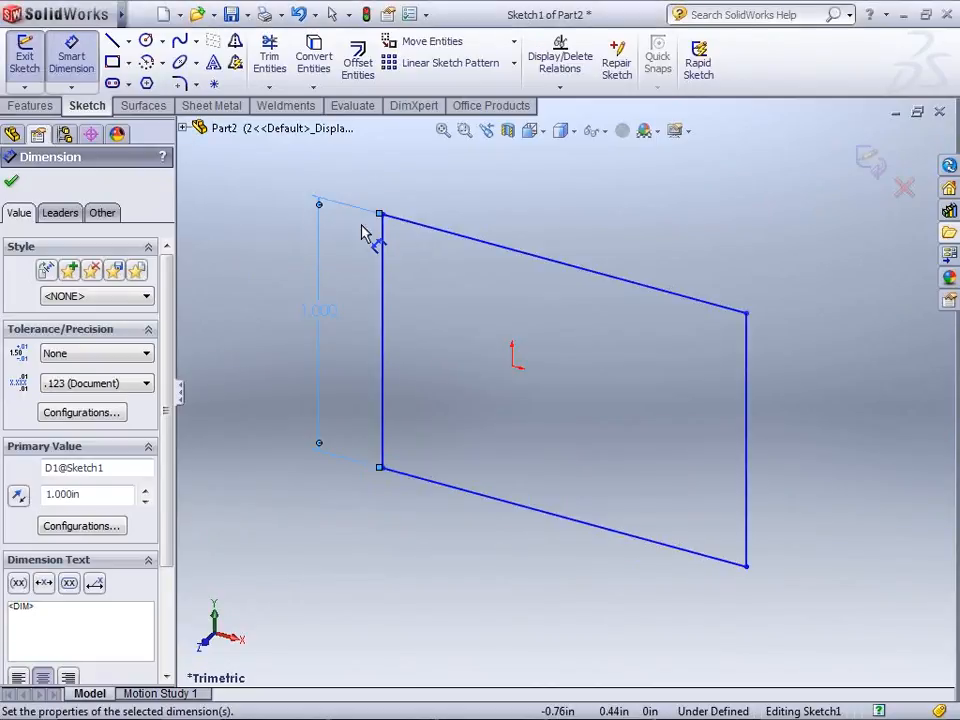
Dimension the top edge of the rectangle in Sketch1 at 2 in and exit the sketch
click(412, 226)
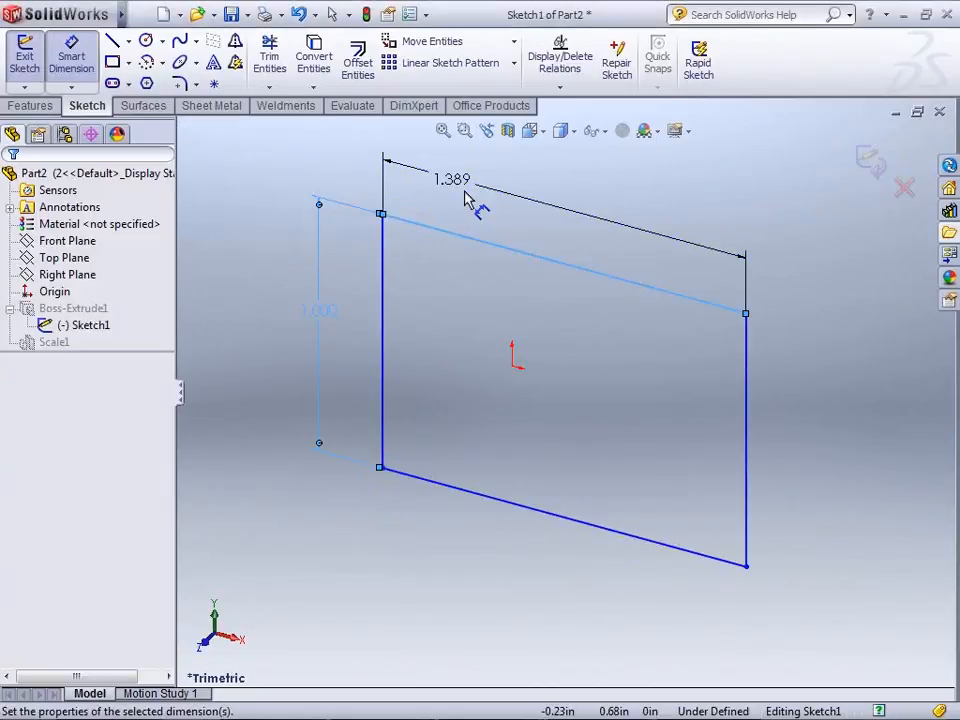
click(473, 208)
text(2)
key(Return)
click(868, 161)
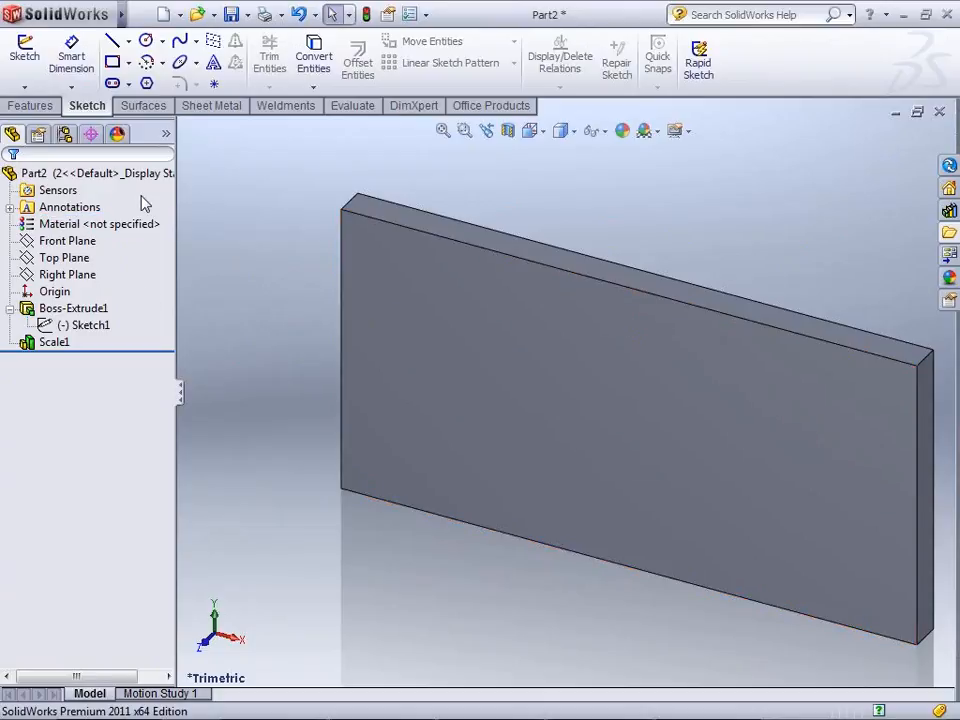
Add the global variables A=1.5 and B=2.5 to the equations of Part2
click(145, 13)
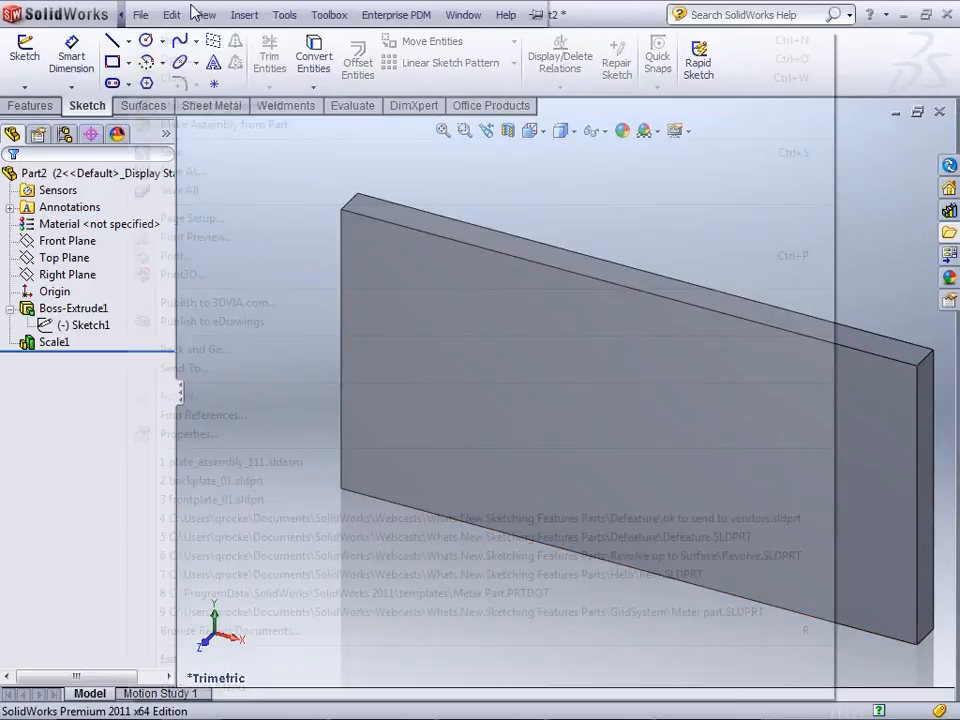
click(332, 609)
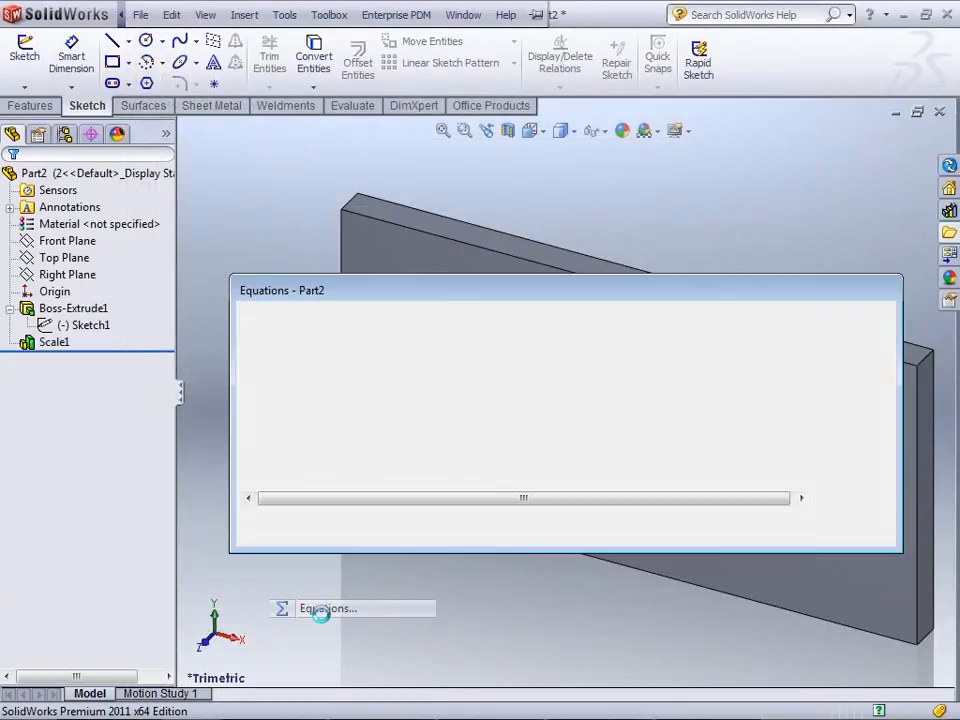
click(857, 322)
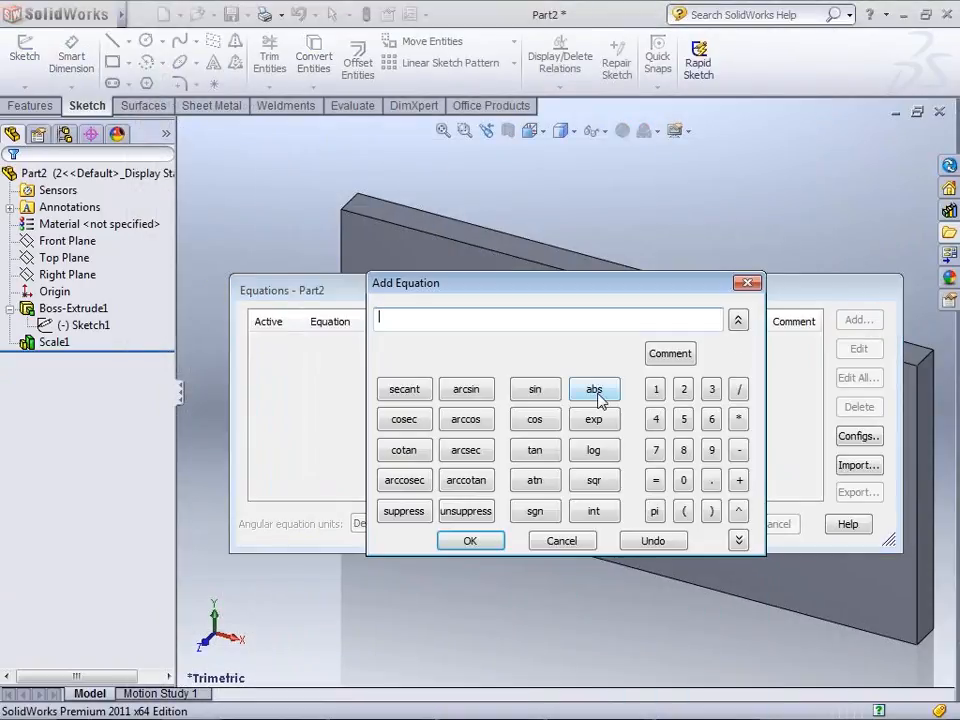
text(A)
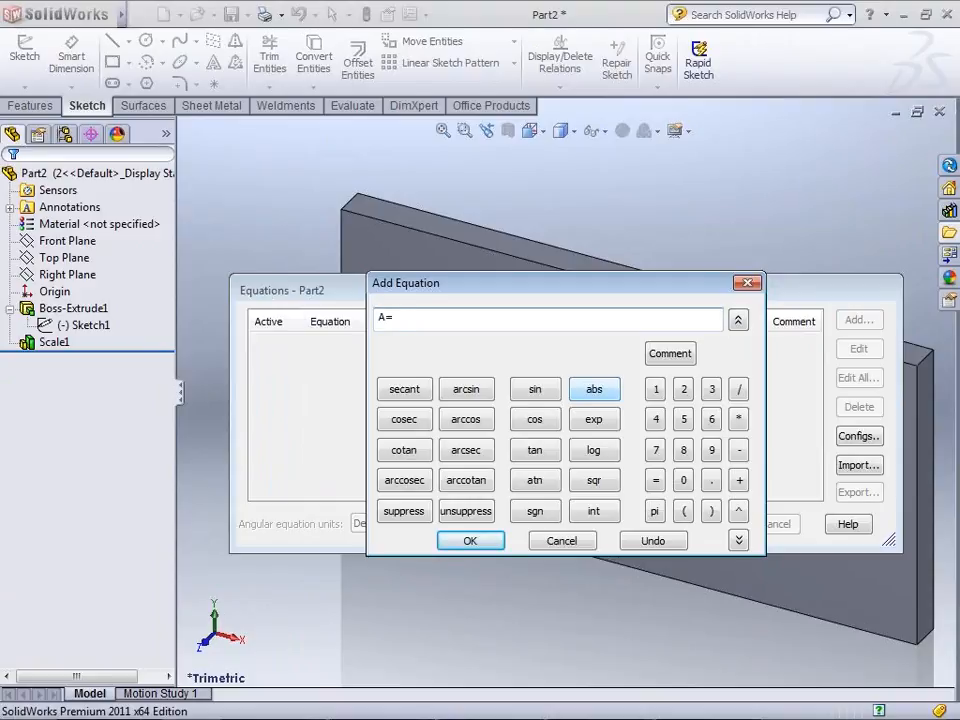
text(=1.5)
key(Return)
click(857, 320)
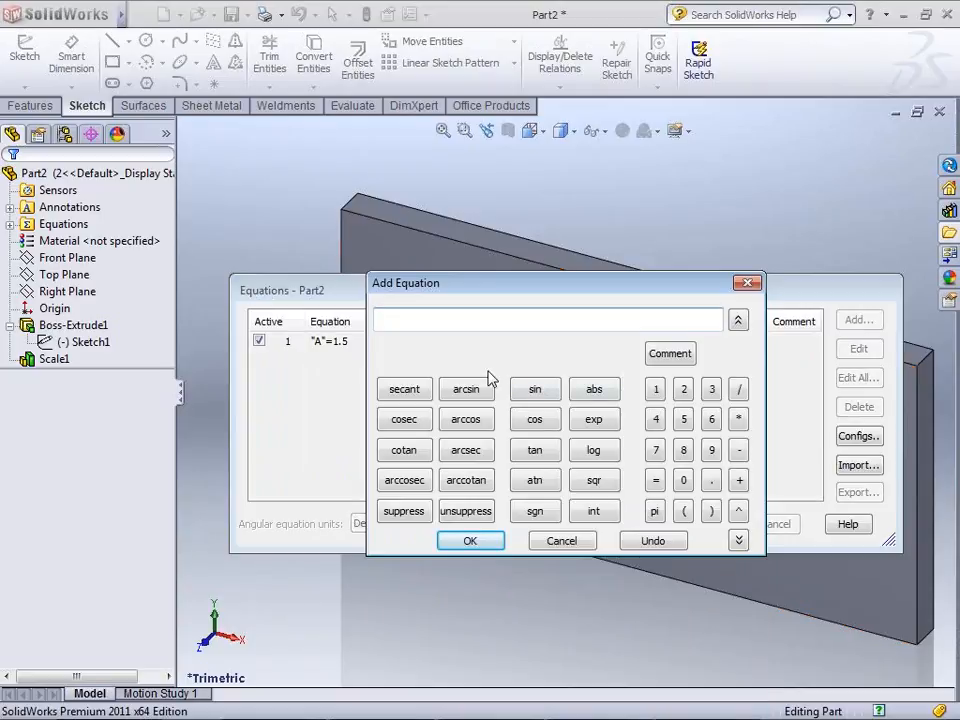
text(B=2.5)
click(470, 541)
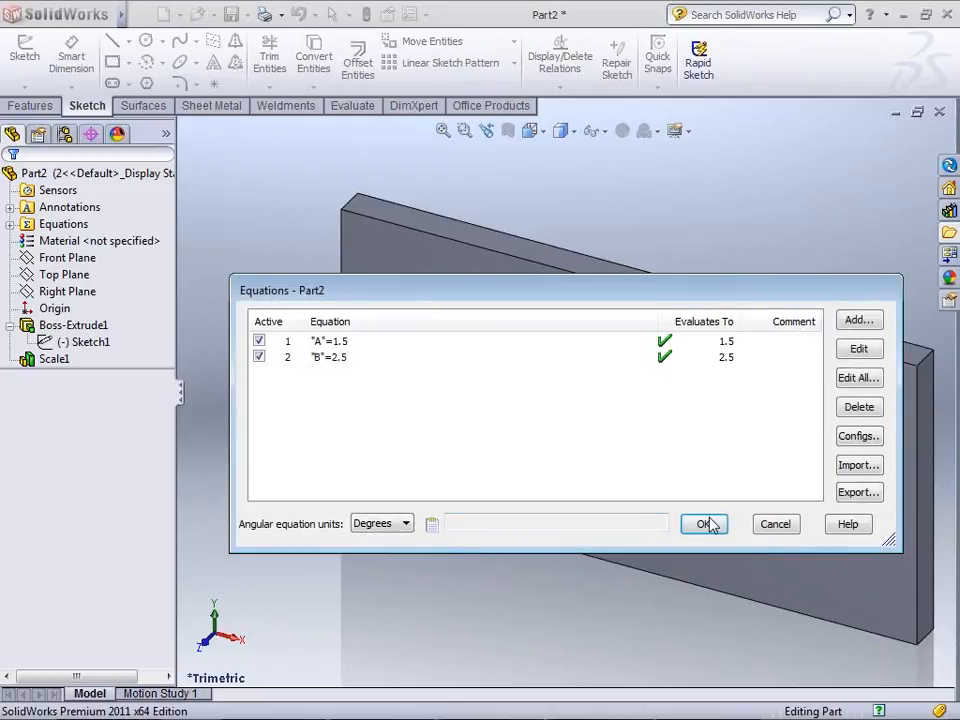
Export both equations to a linked text file named gb on the desktop and accept the equation list
click(858, 493)
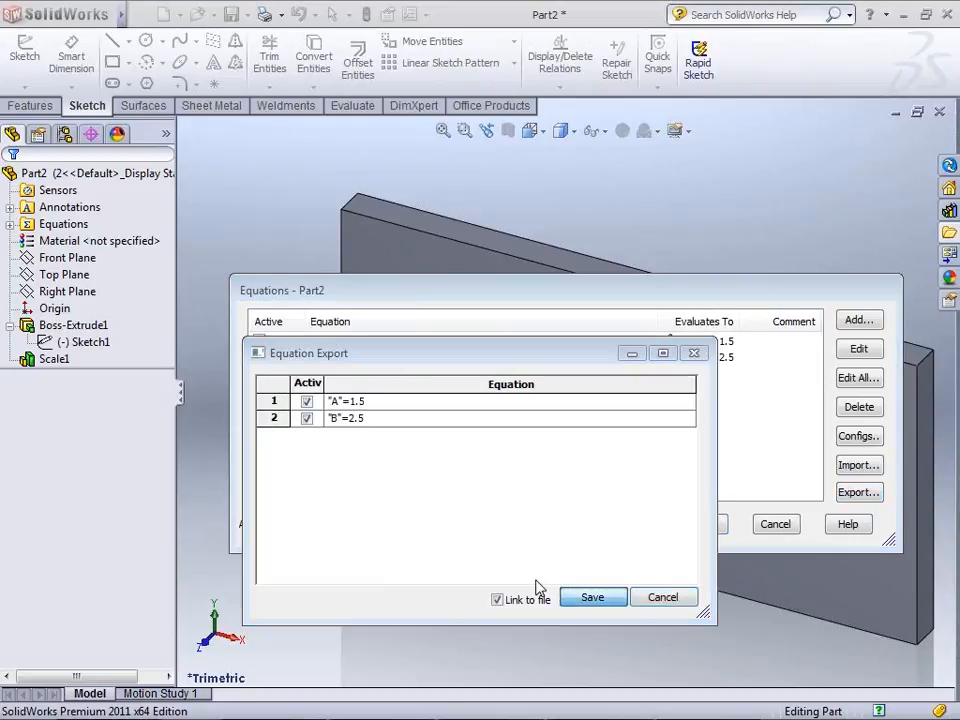
click(585, 597)
text(gb)
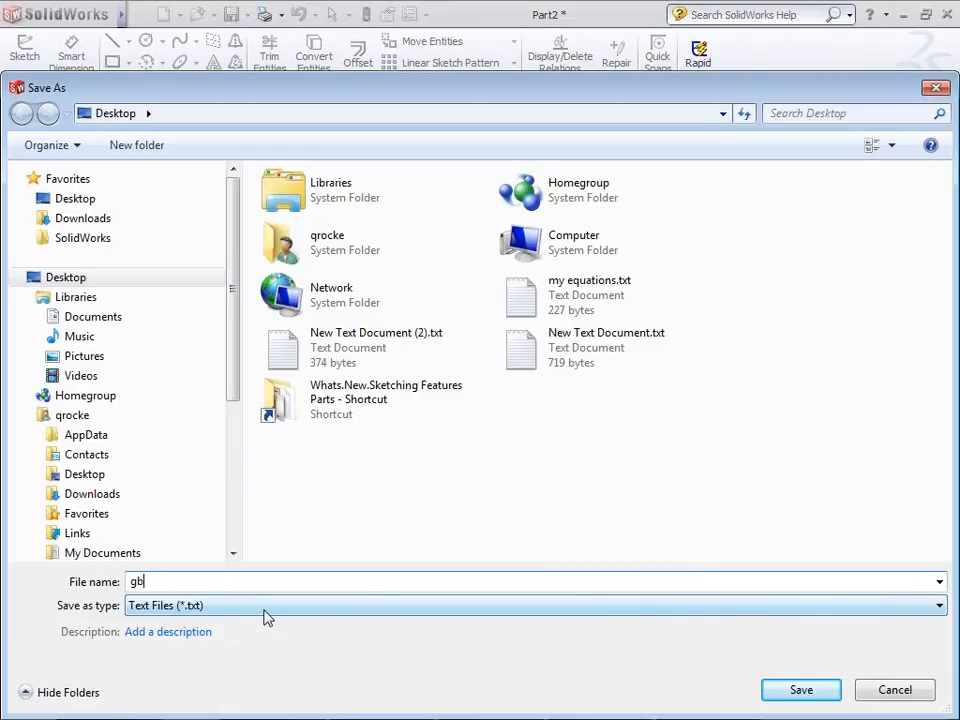
click(799, 690)
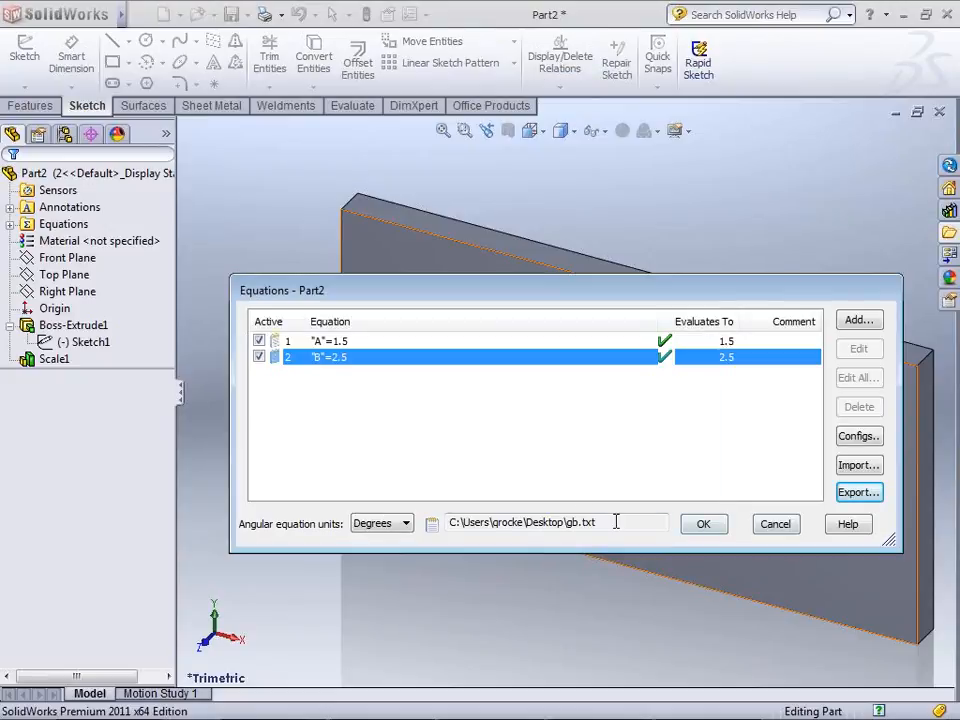
drag(620, 520, 437, 521)
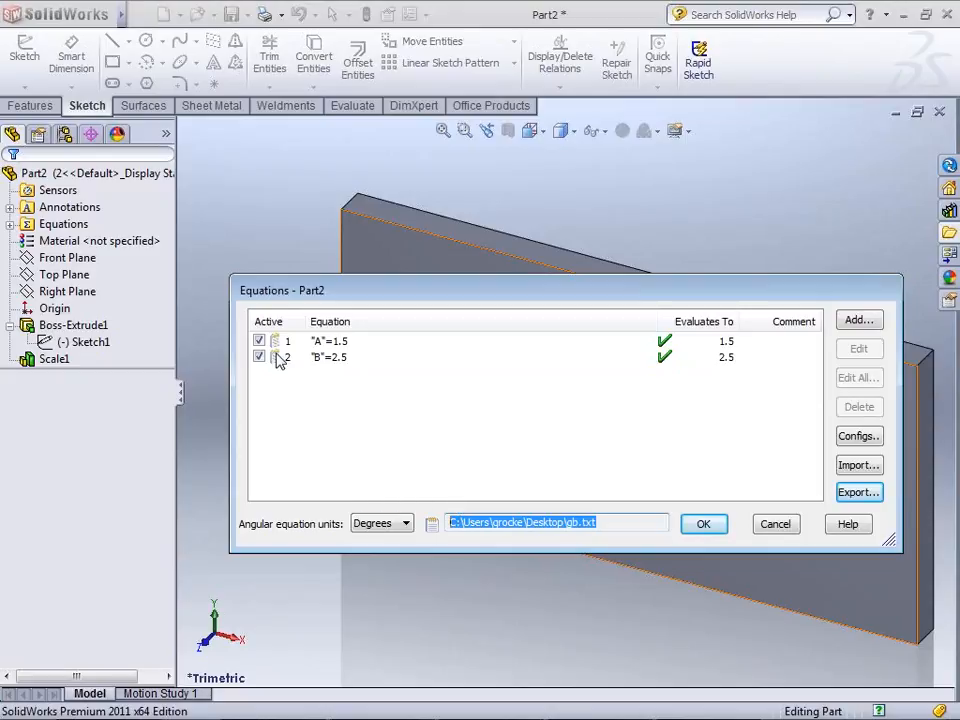
click(705, 530)
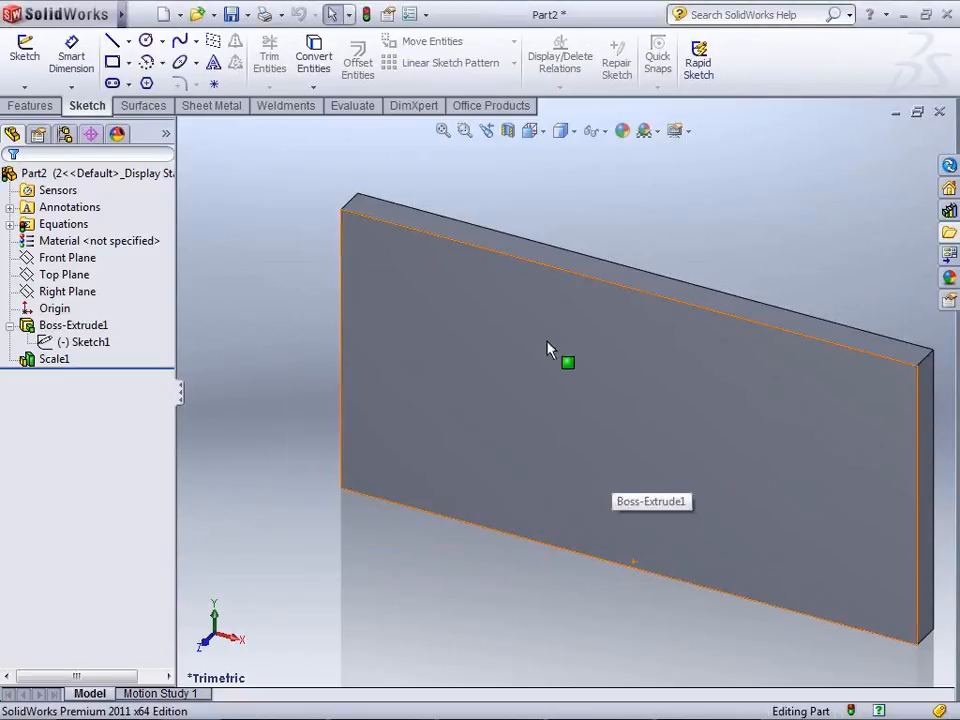
Show the dimensions of Sketch1 and link the vertical edge's dimension to the global variable A
click(108, 342)
double_click(319, 310)
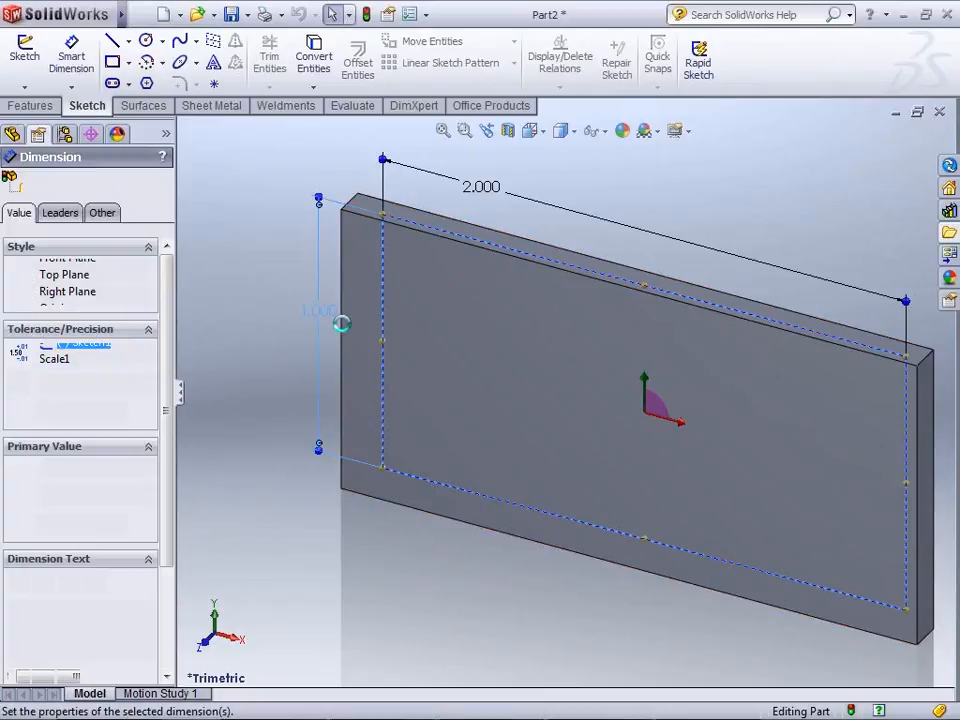
click(377, 299)
click(258, 325)
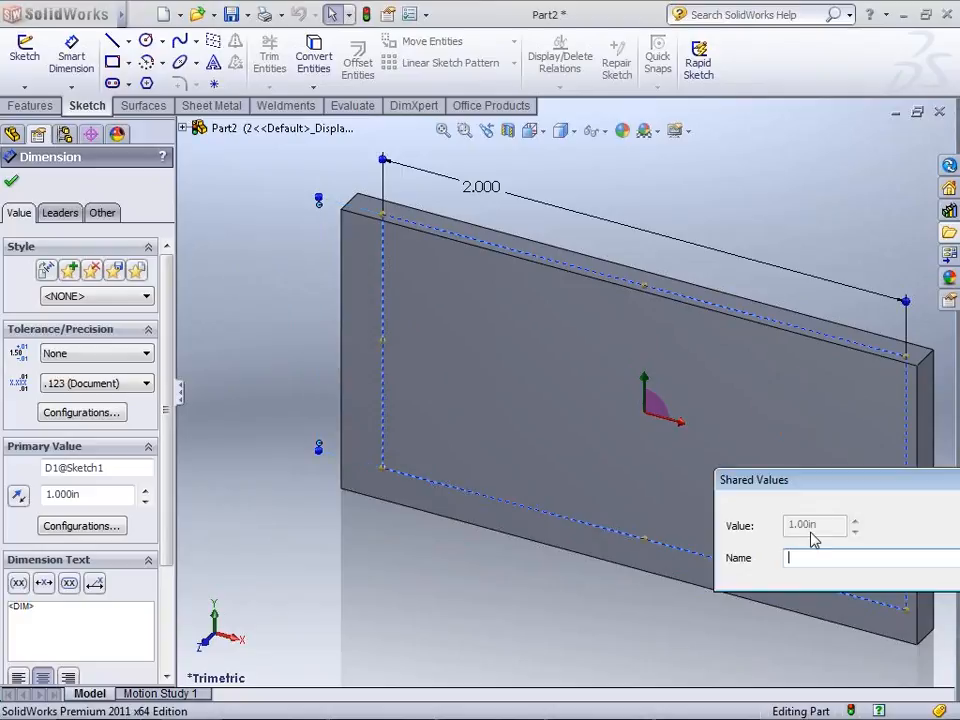
click(562, 450)
click(529, 463)
click(670, 406)
Link the top edge's dimension in Sketch1 to the global variable B and rebuild the part
double_click(484, 206)
click(530, 178)
click(512, 208)
click(562, 450)
click(530, 480)
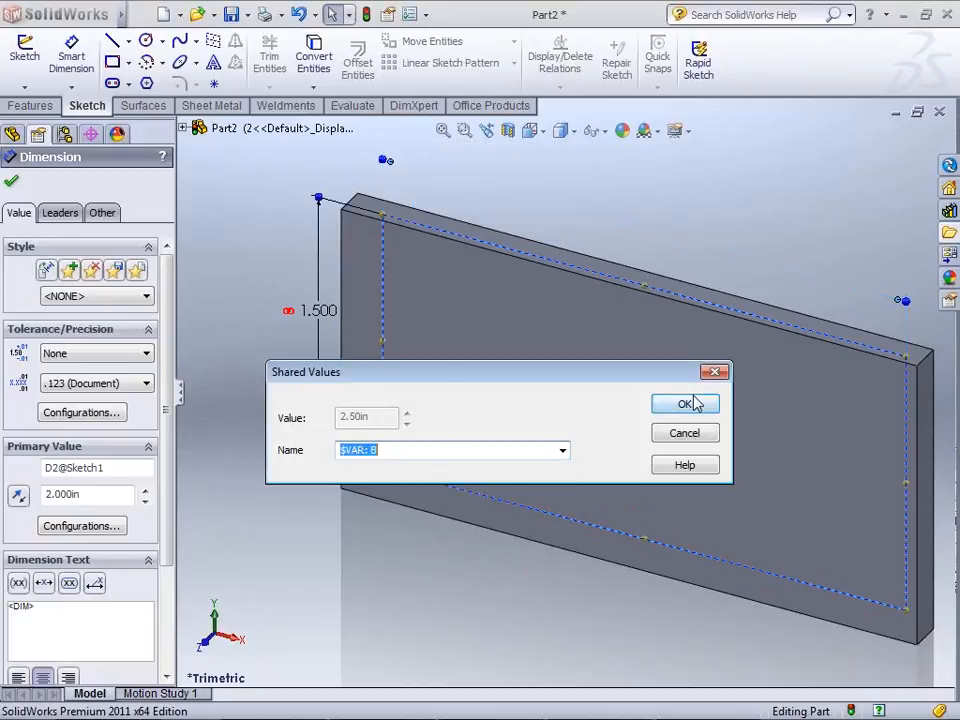
click(696, 403)
click(11, 181)
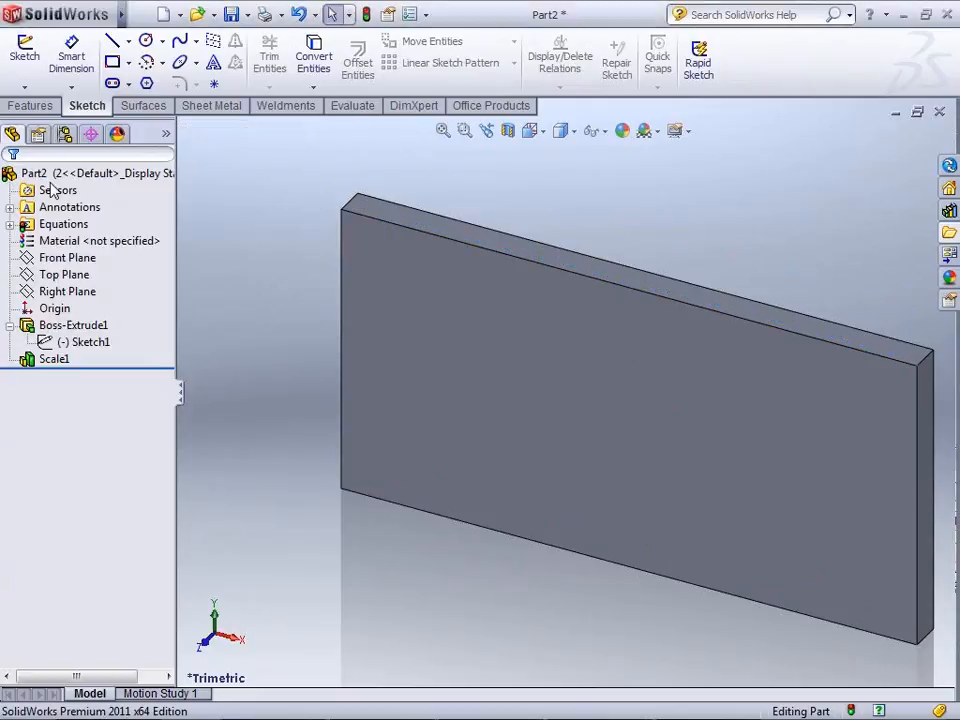
scroll(500, 230, down, 3)
scroll(716, 360, up, 4)
scroll(746, 381, down, 2)
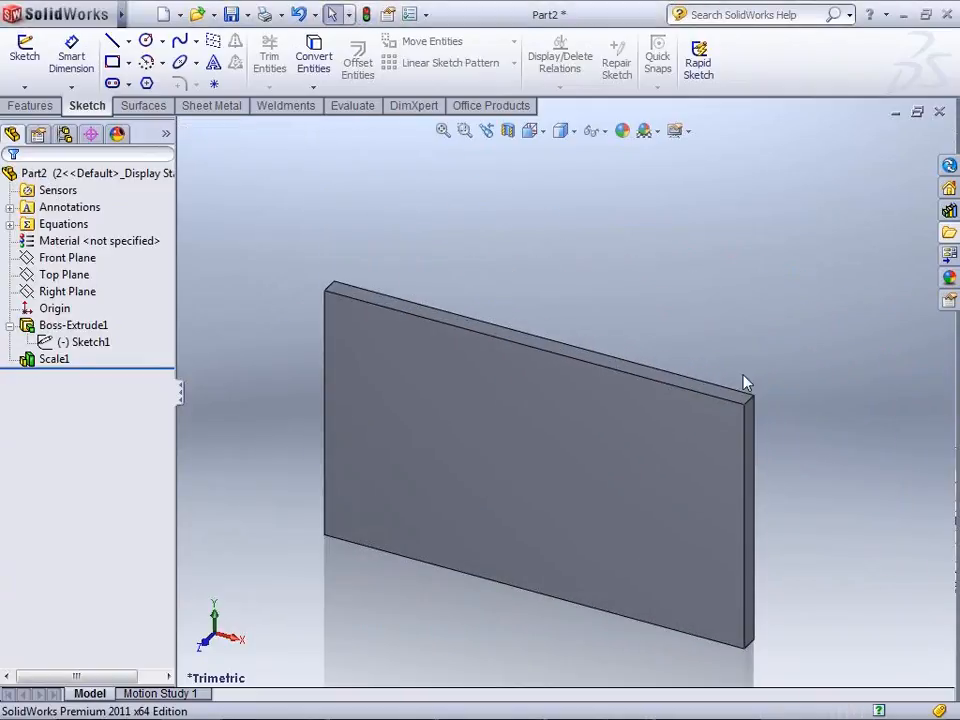
Show the dimensions of Sketch1 on the rebuilt plate to check them, and clear the selection
click(100, 328)
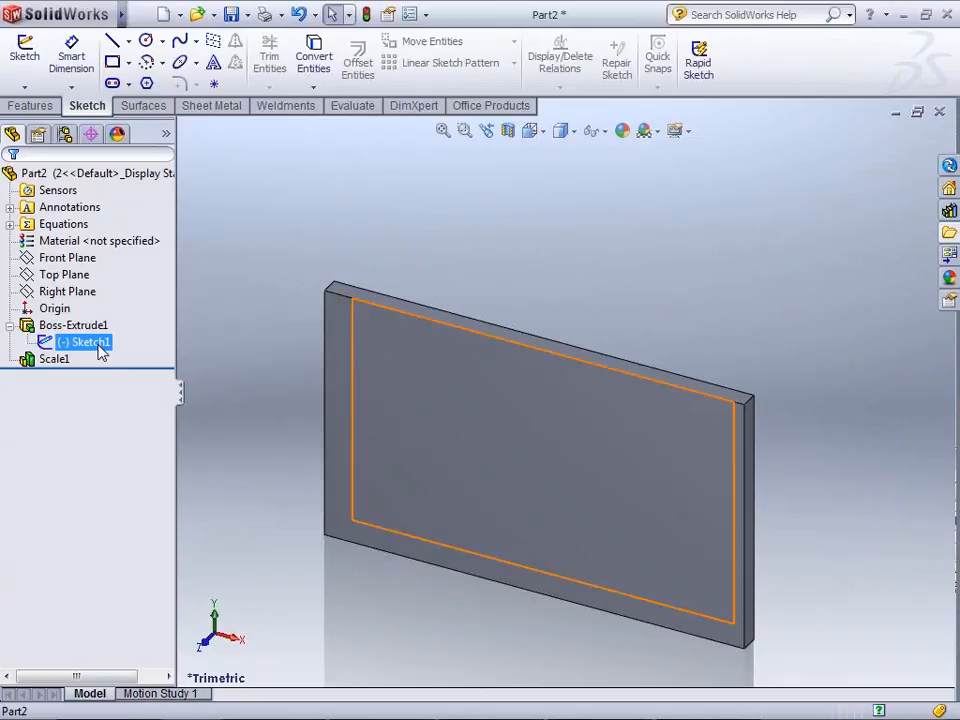
double_click(96, 345)
click(372, 233)
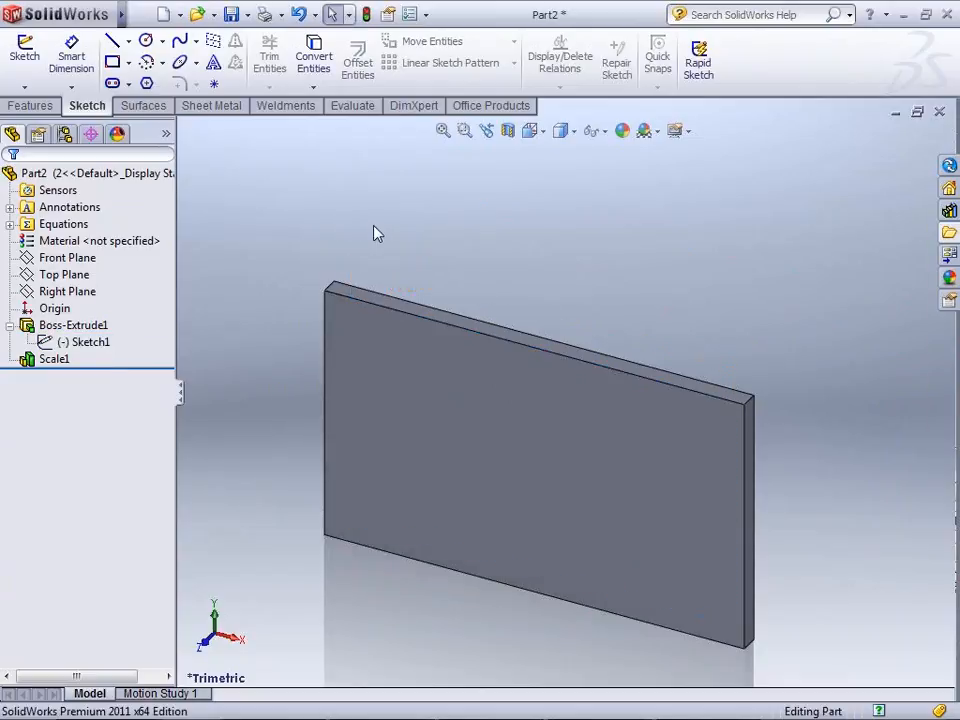
Open gb.txt and my equations.txt from the desktop in Notepad, review their equations and minimize both windows
key(ctrl+Tab)
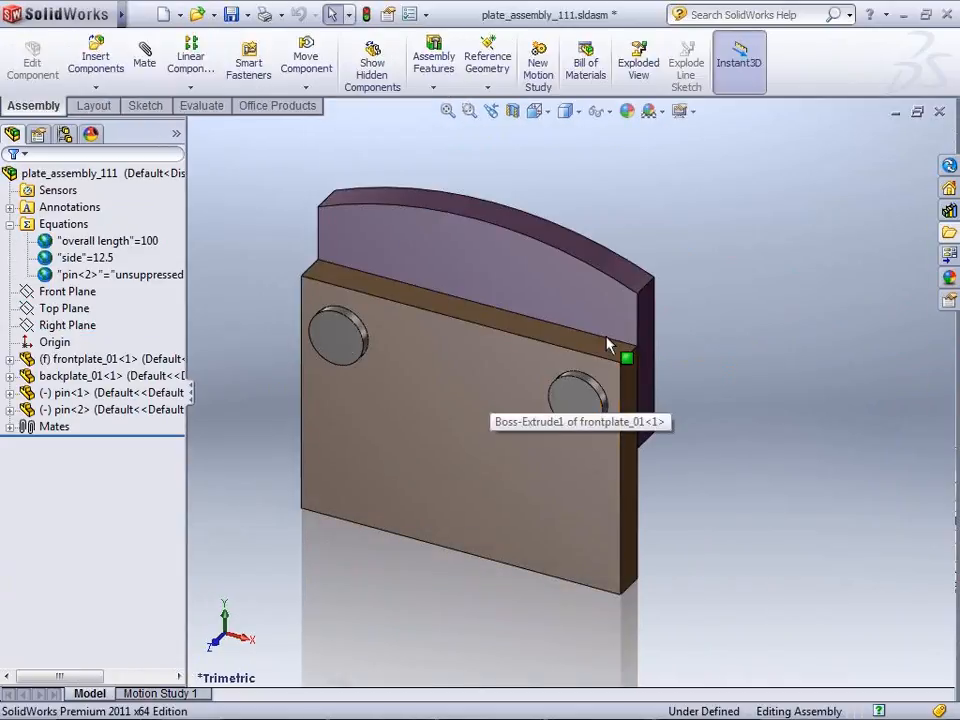
key(ctrl+Tab)
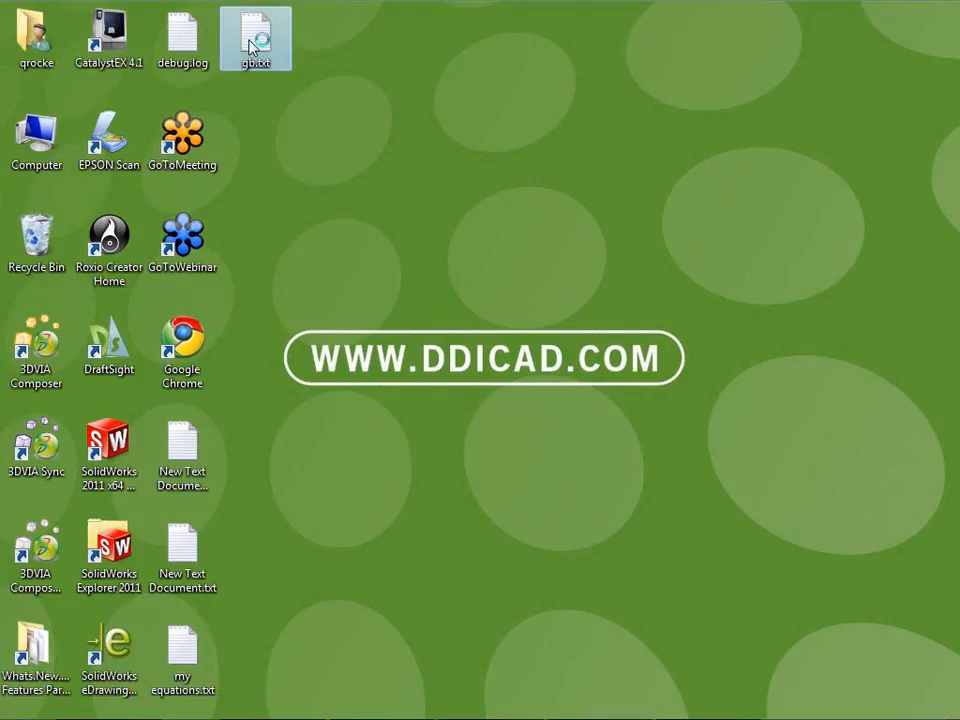
double_click(253, 39)
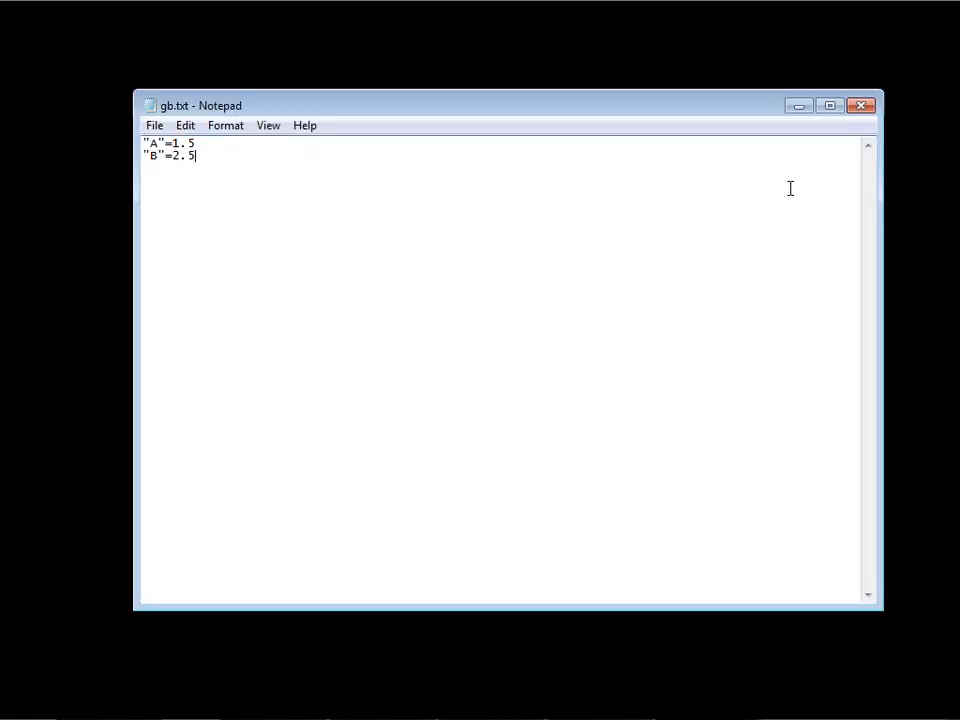
click(810, 104)
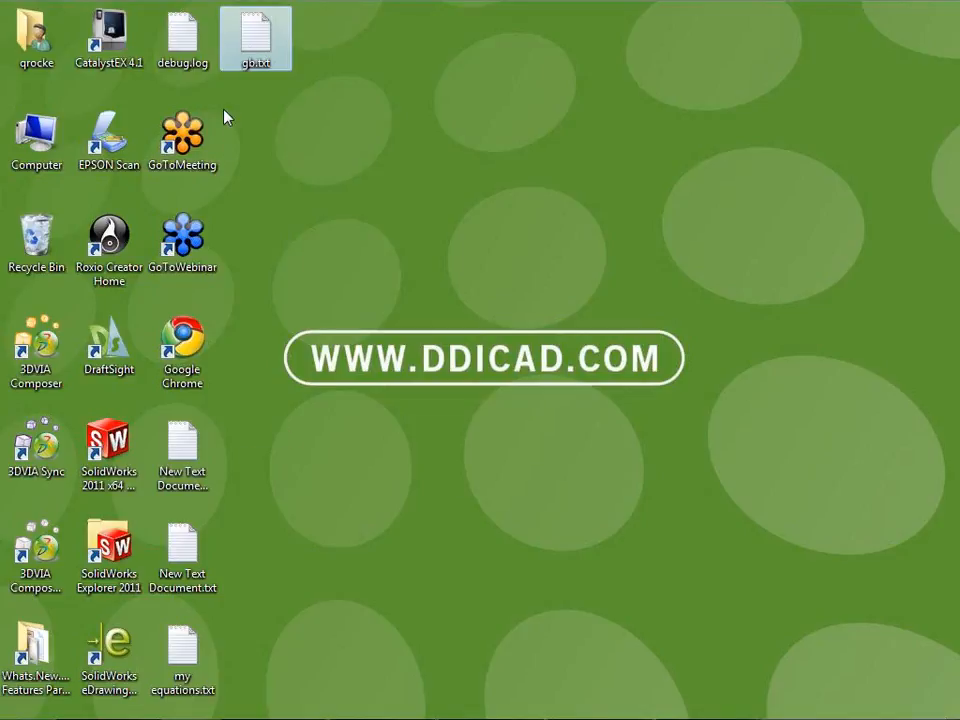
double_click(185, 660)
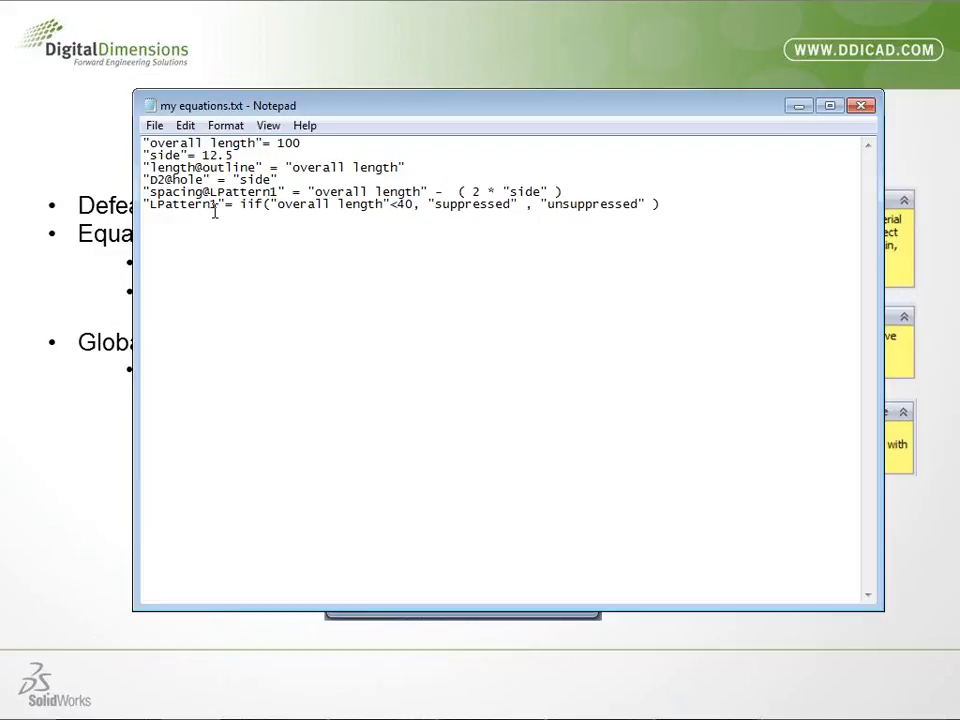
click(799, 109)
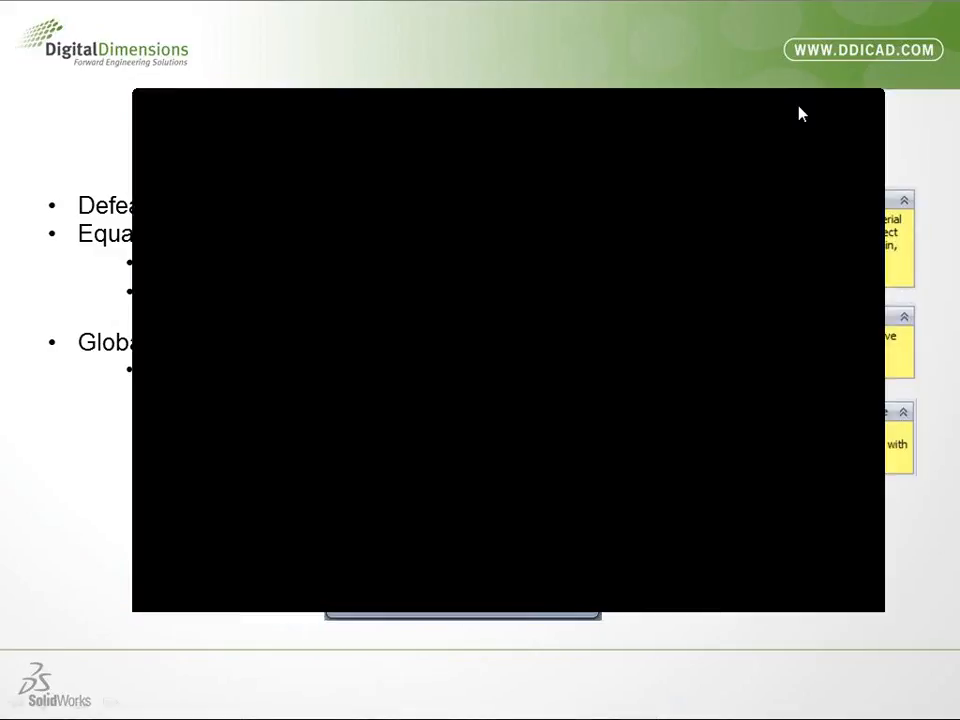
Switch to gb.txt in Notepad, add the line "C"=3.5 below the existing variables, save the file and minimize it
key(alt+Tab)
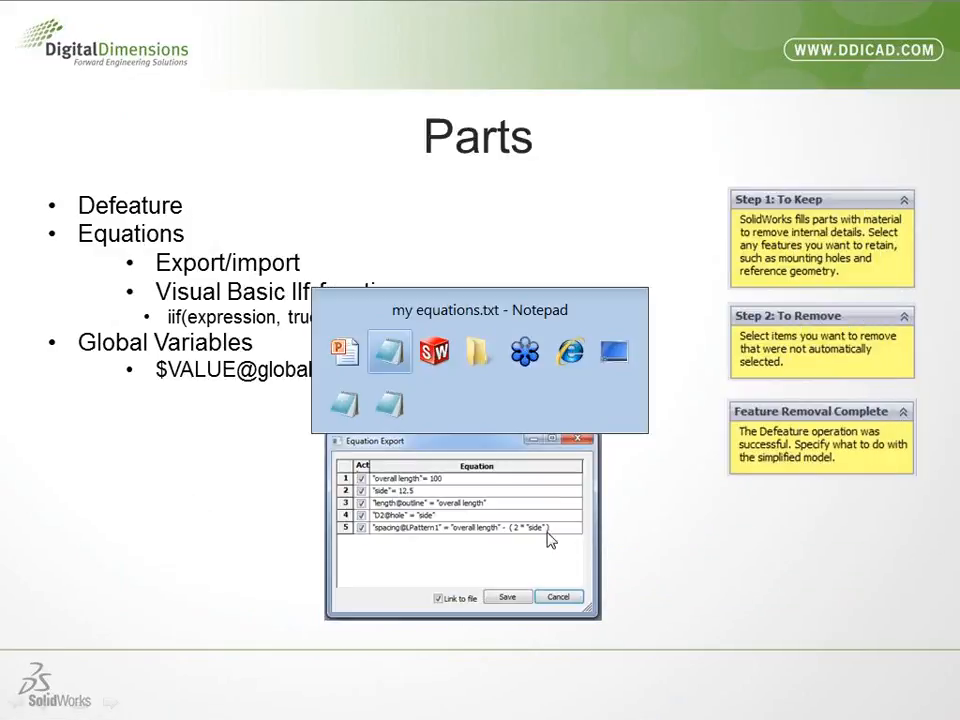
key(Tab)
key(Tab)
key(Tab)
key(Tab)
key(Tab)
key(Tab)
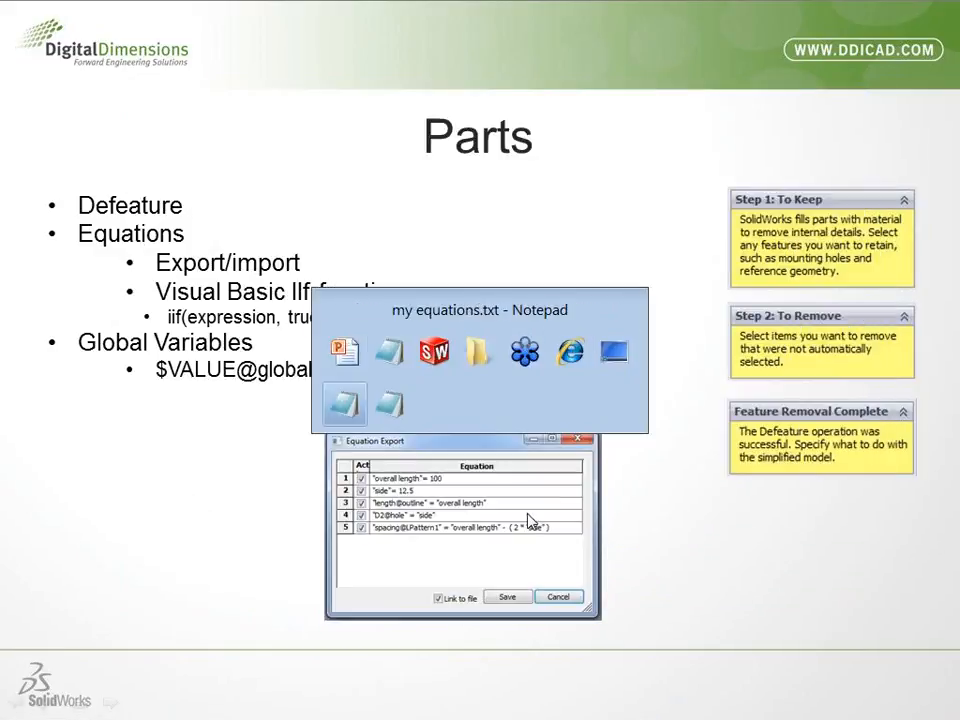
key(Tab)
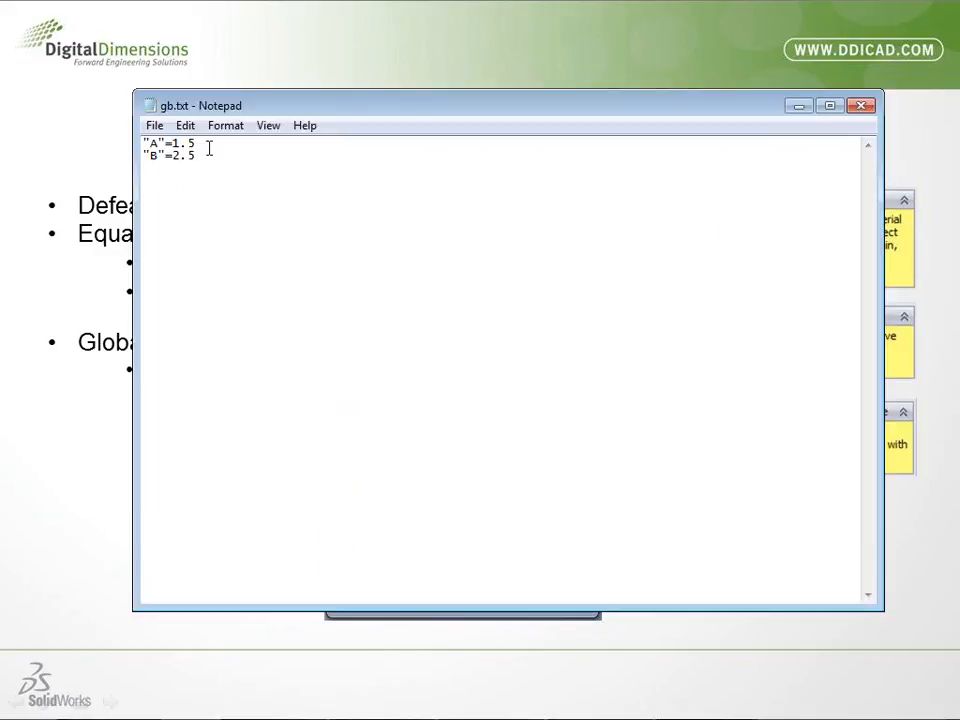
key(Return)
text("C"=3.5)
click(155, 125)
click(170, 188)
click(152, 127)
click(186, 187)
click(799, 108)
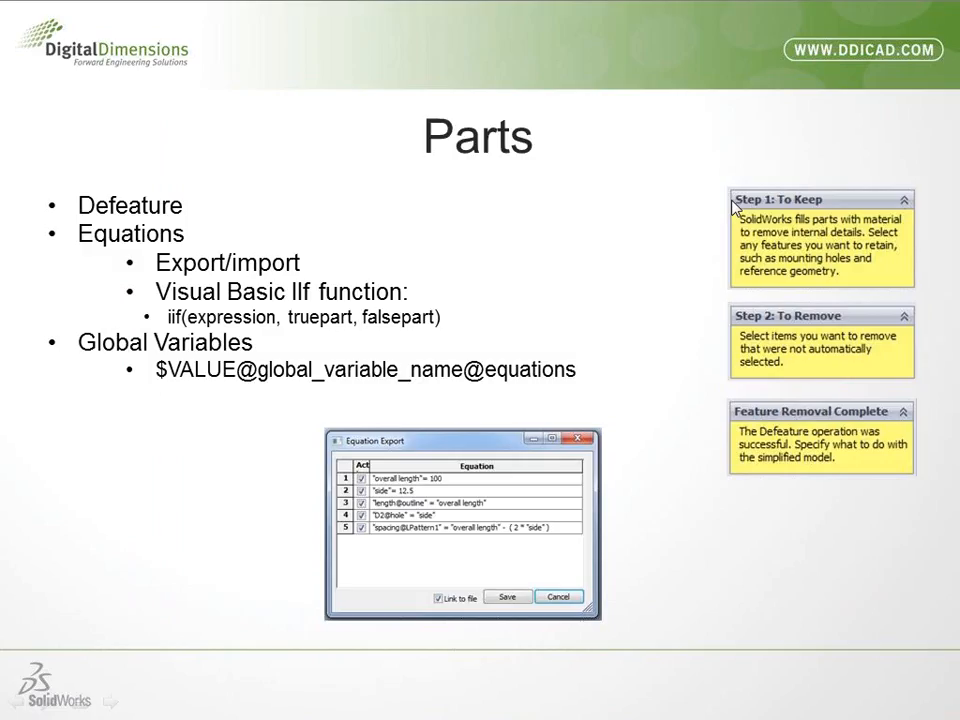
Switch to Part2 in SolidWorks, open its equation list to check the linked variables, and accept it
key(alt+Tab)
key(alt+Tab)
key(alt+Tab)
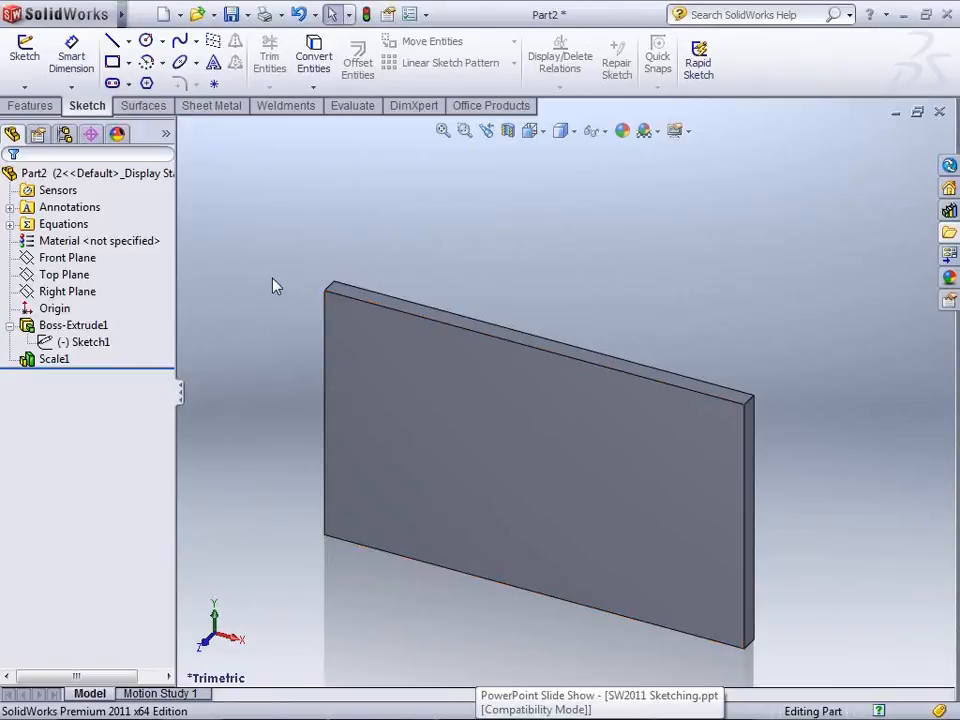
click(62, 226)
right_click(62, 226)
click(102, 253)
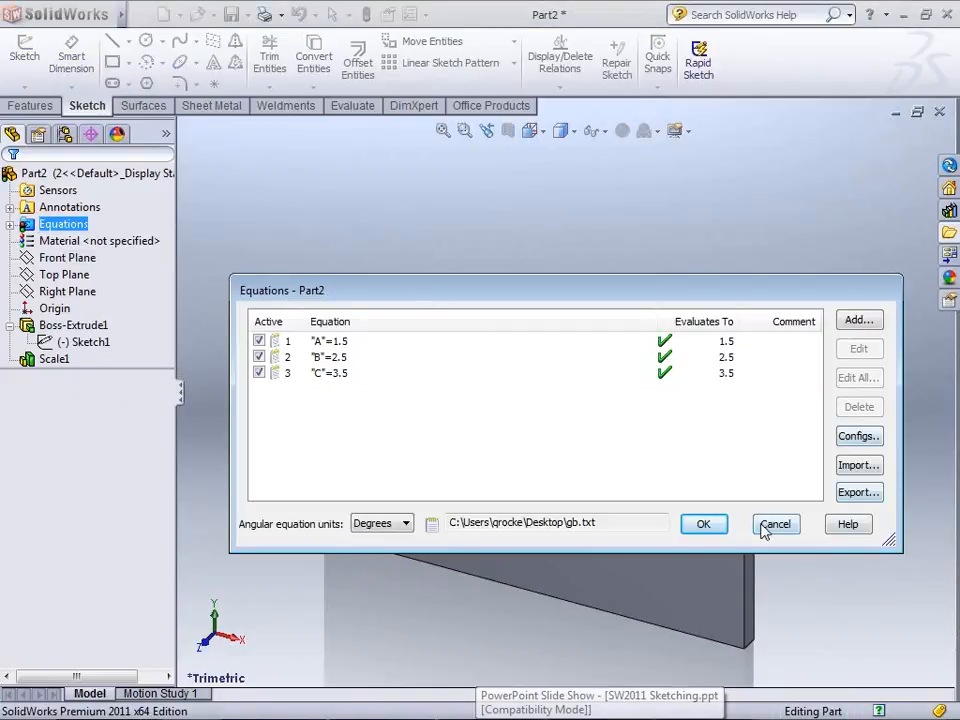
click(684, 526)
Expand the Equations folder of Part2 in the feature tree to examine the global variables
right_click(46, 229)
click(10, 224)
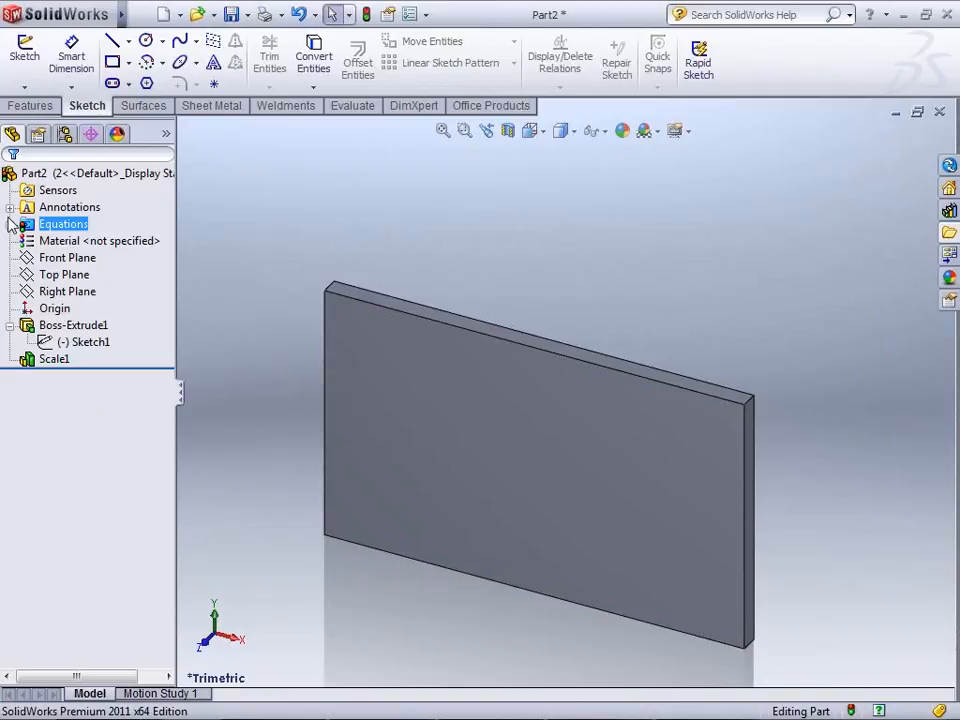
click(10, 224)
right_click(80, 241)
click(67, 226)
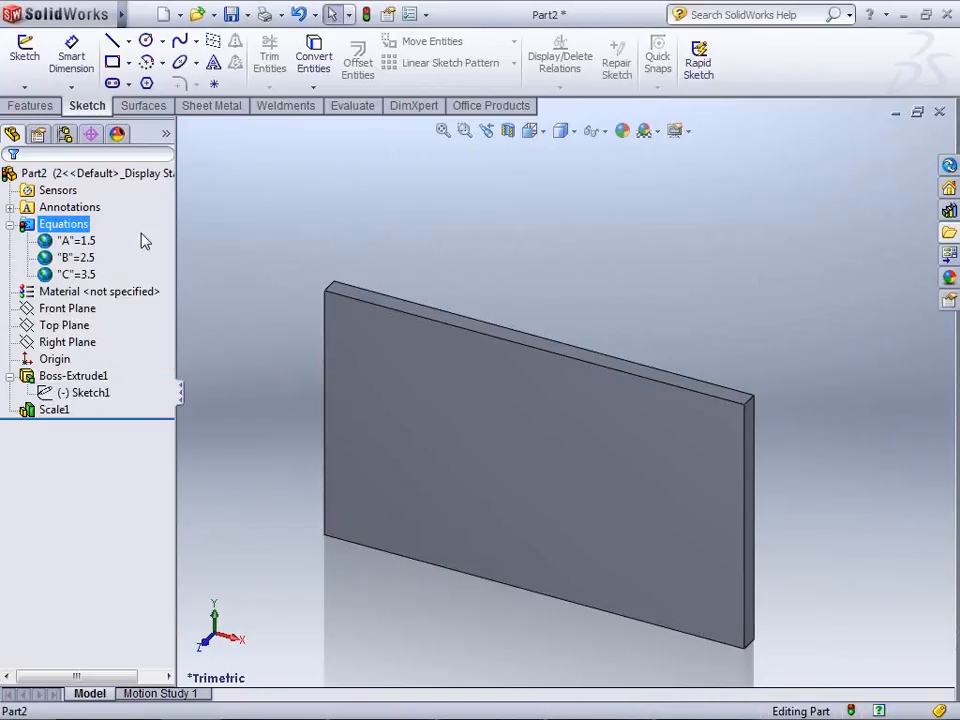
Close Part2 without saving its changes and create a new document from the Part template
click(454, 216)
click(939, 111)
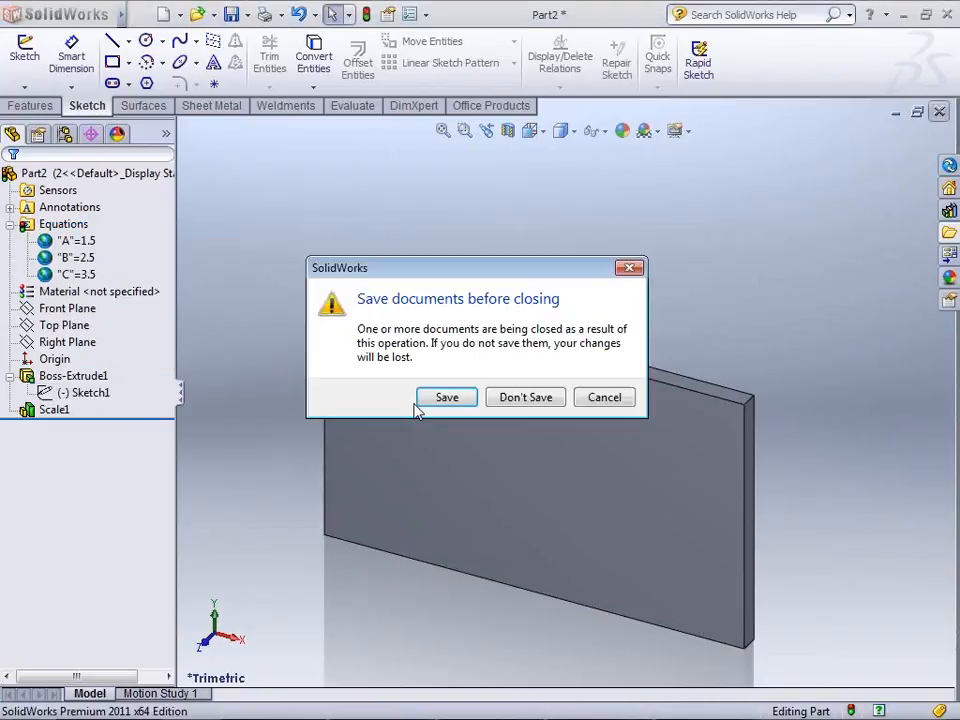
click(510, 396)
click(165, 14)
double_click(438, 338)
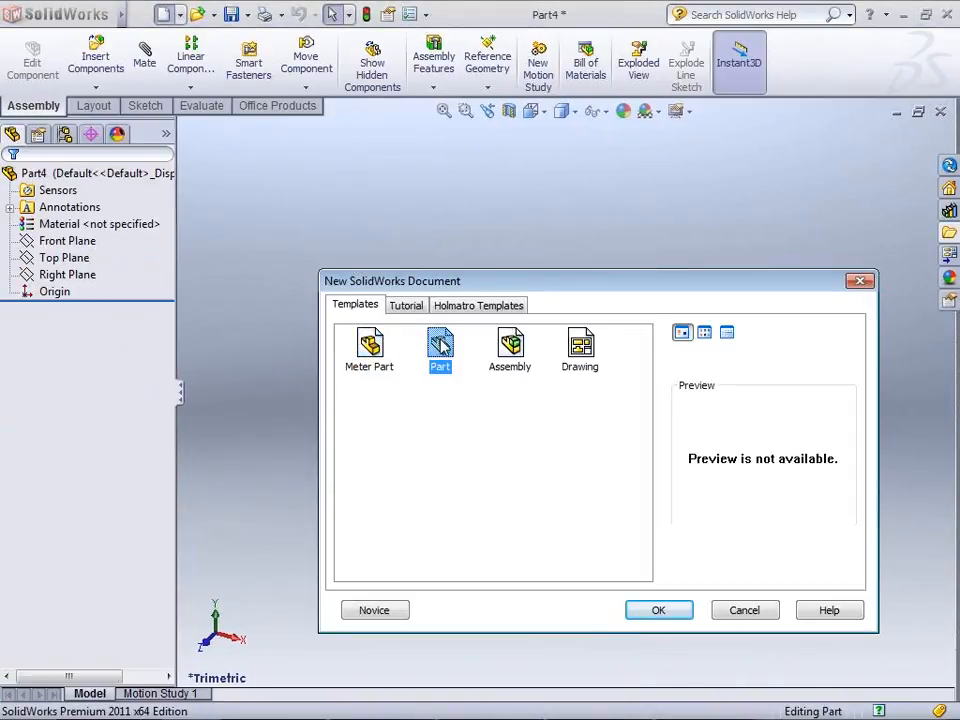
Import gb.txt from the desktop into the new part's equations with Link to file enabled, and accept the equation list
mouse_move(120, 14)
click(245, 15)
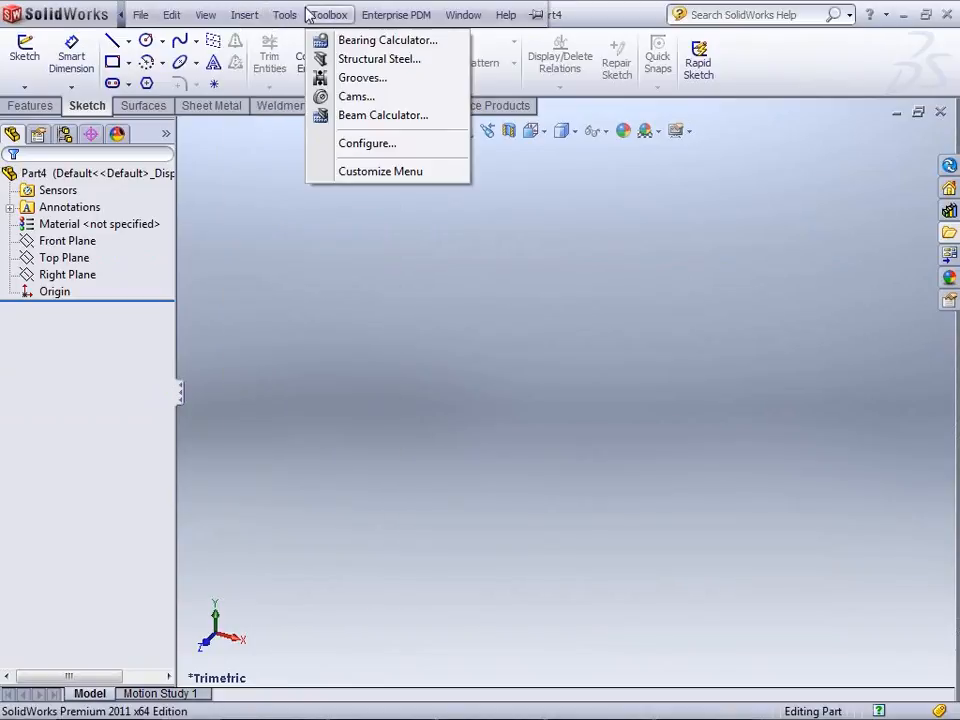
mouse_move(285, 15)
click(360, 613)
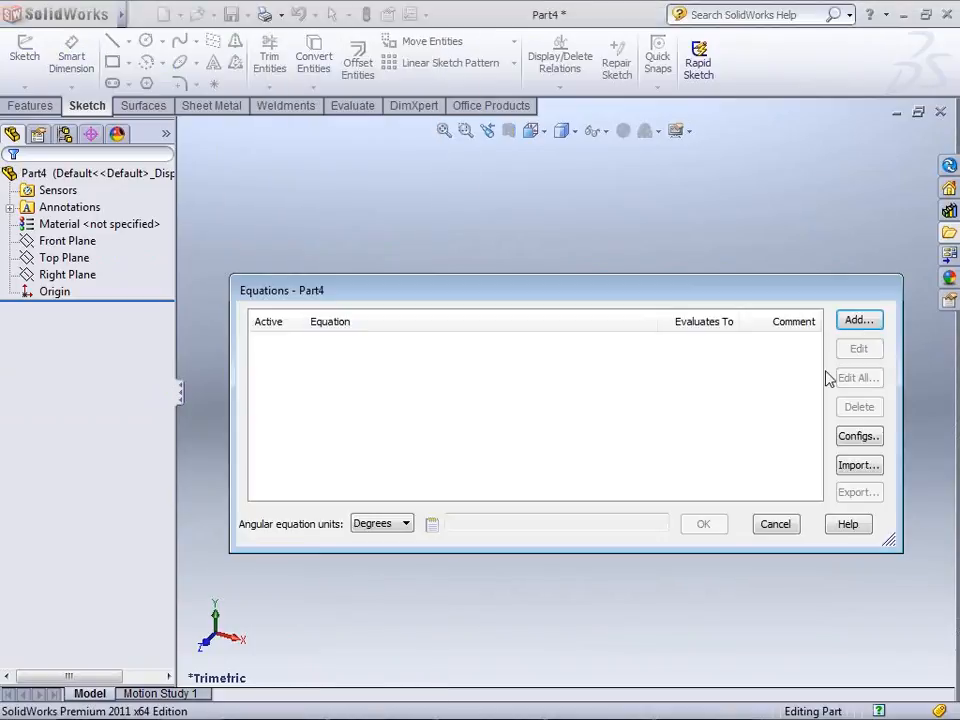
click(850, 466)
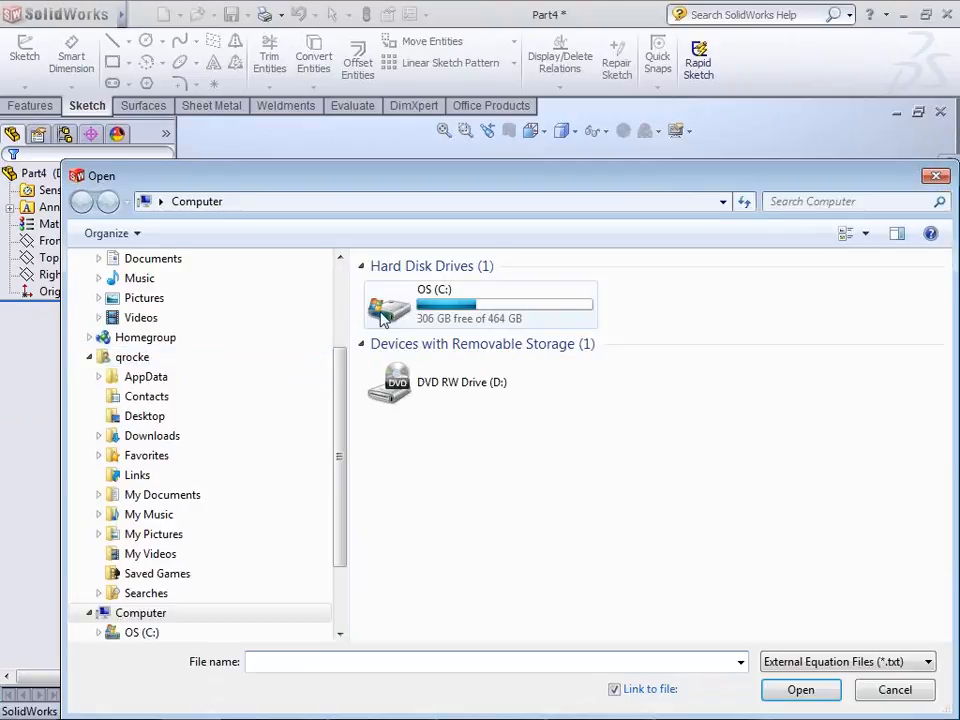
drag(336, 403, 337, 292)
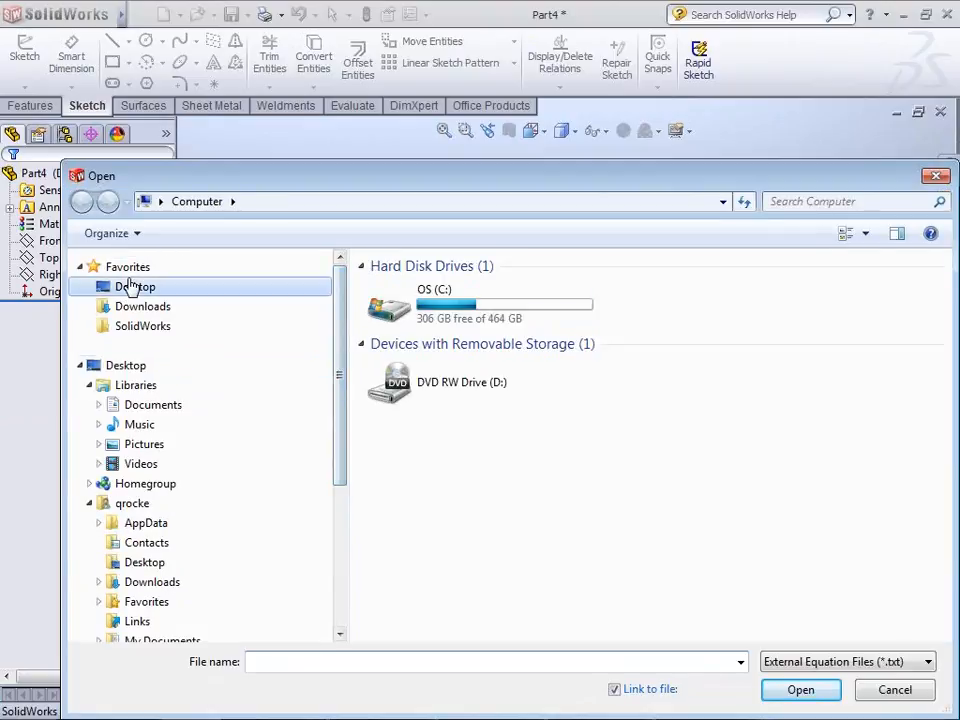
click(135, 287)
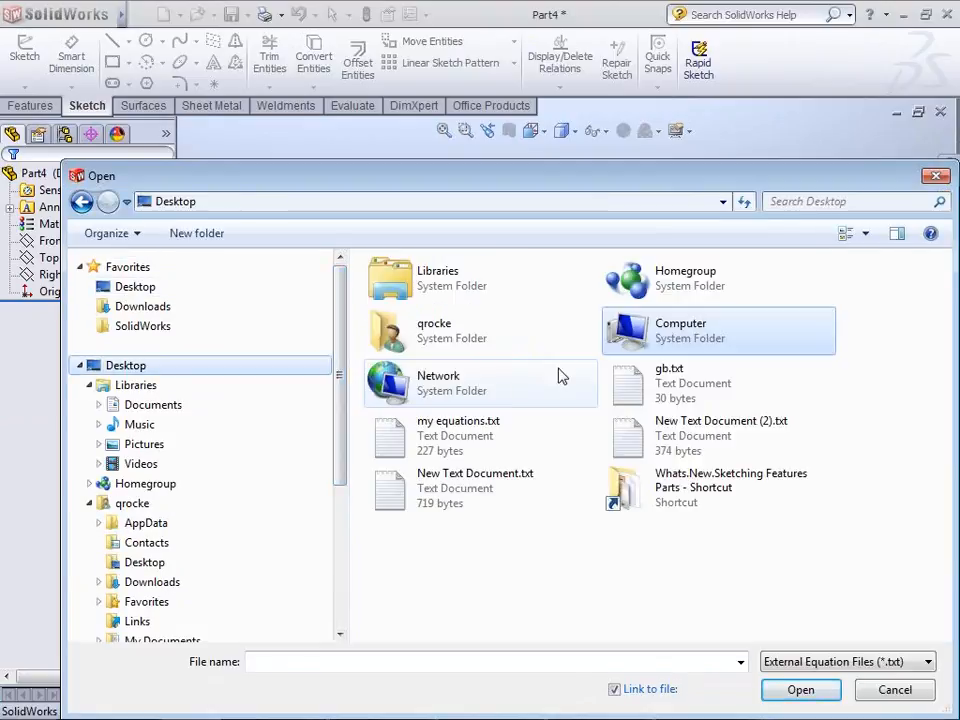
double_click(622, 372)
click(700, 528)
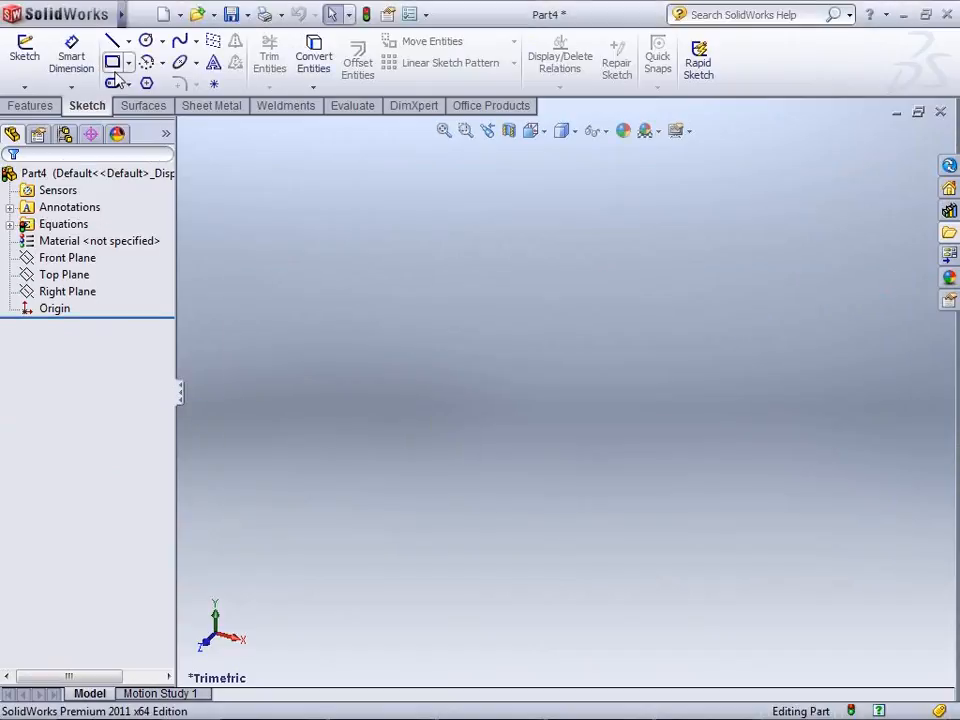
Sketch a corner rectangle about 1.85 in high around the origin on the front plane
click(24, 48)
click(425, 237)
drag(445, 346, 602, 497)
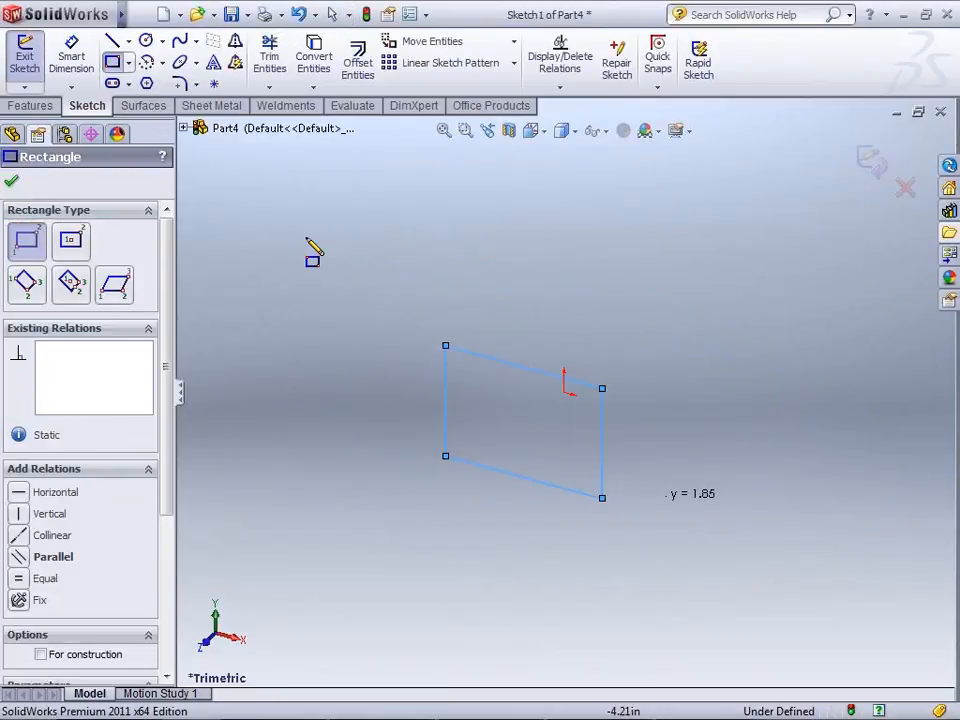
Dimension the rectangle's left edge, check the variables offered as shared values, cancel the link and exit the sketch
click(71, 55)
click(444, 412)
click(380, 386)
click(431, 359)
click(424, 390)
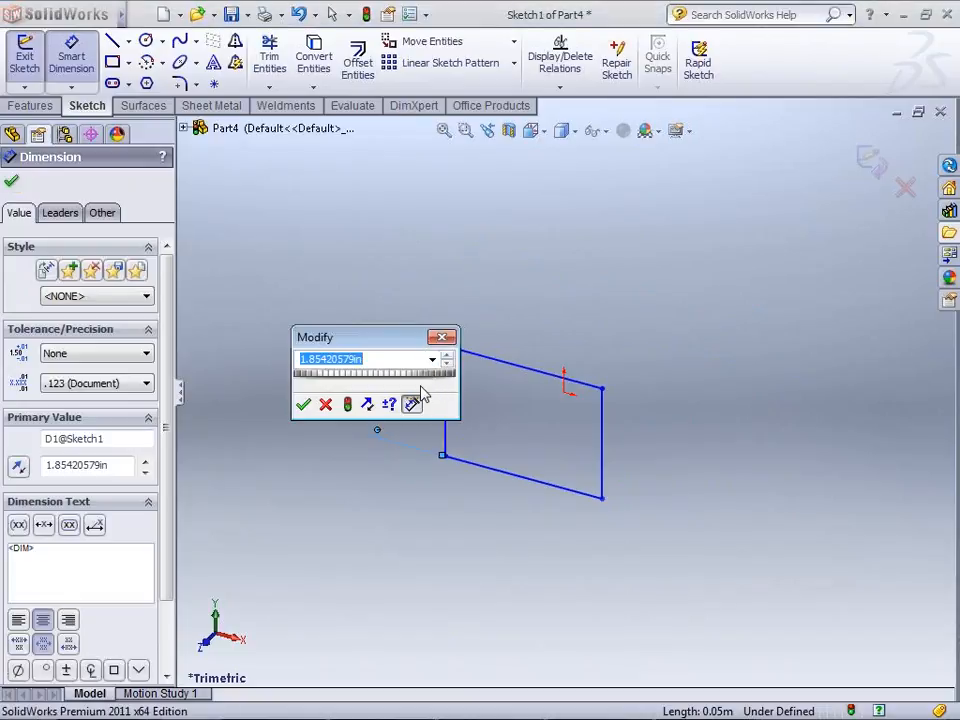
click(562, 451)
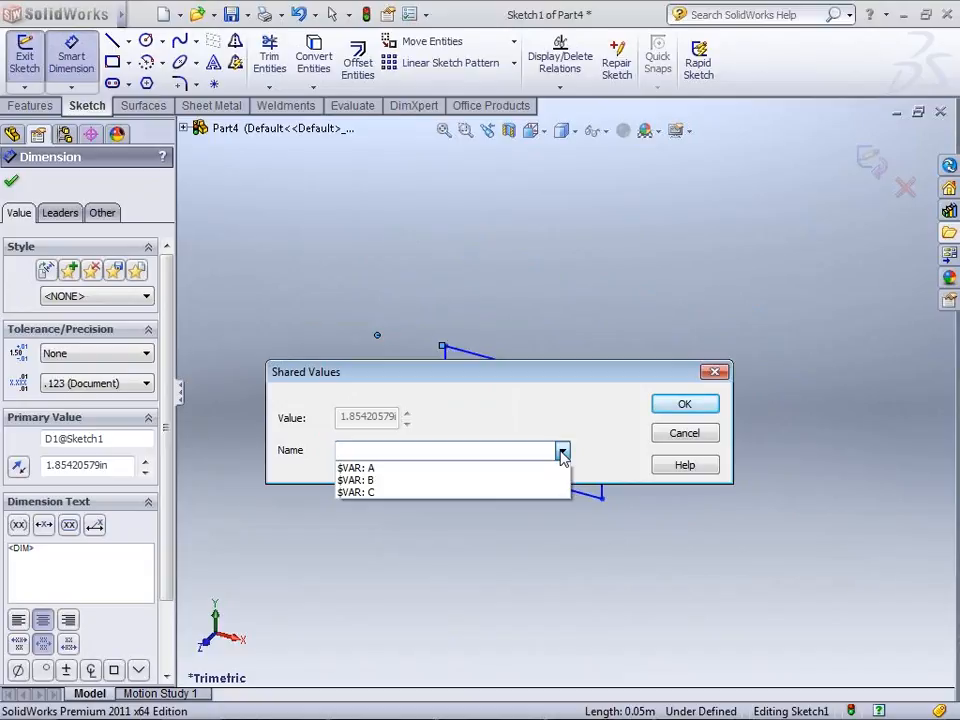
click(557, 321)
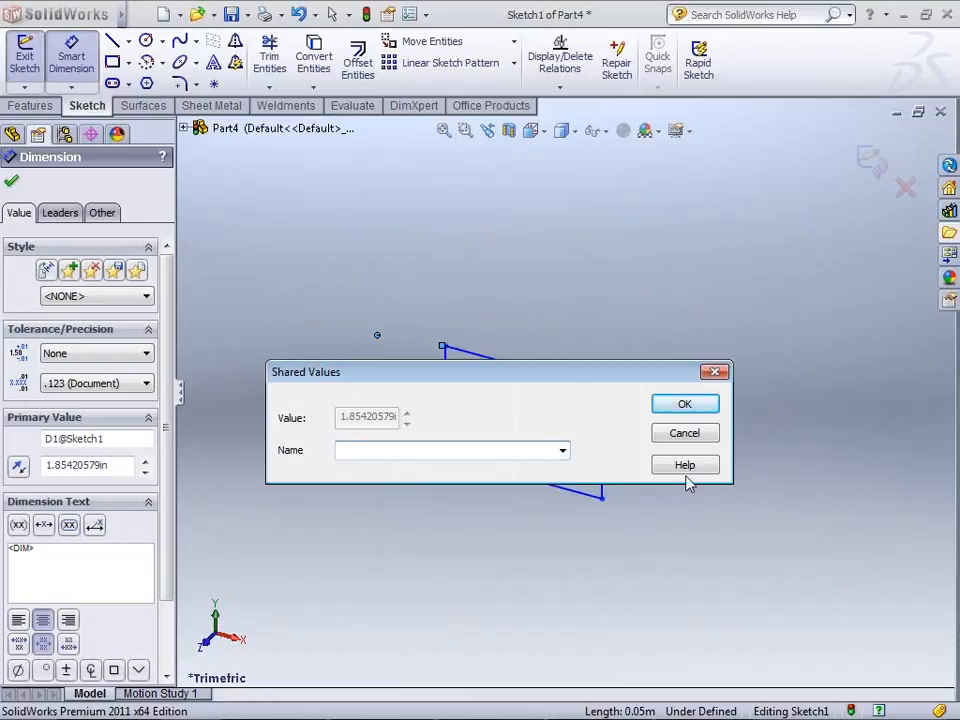
click(699, 437)
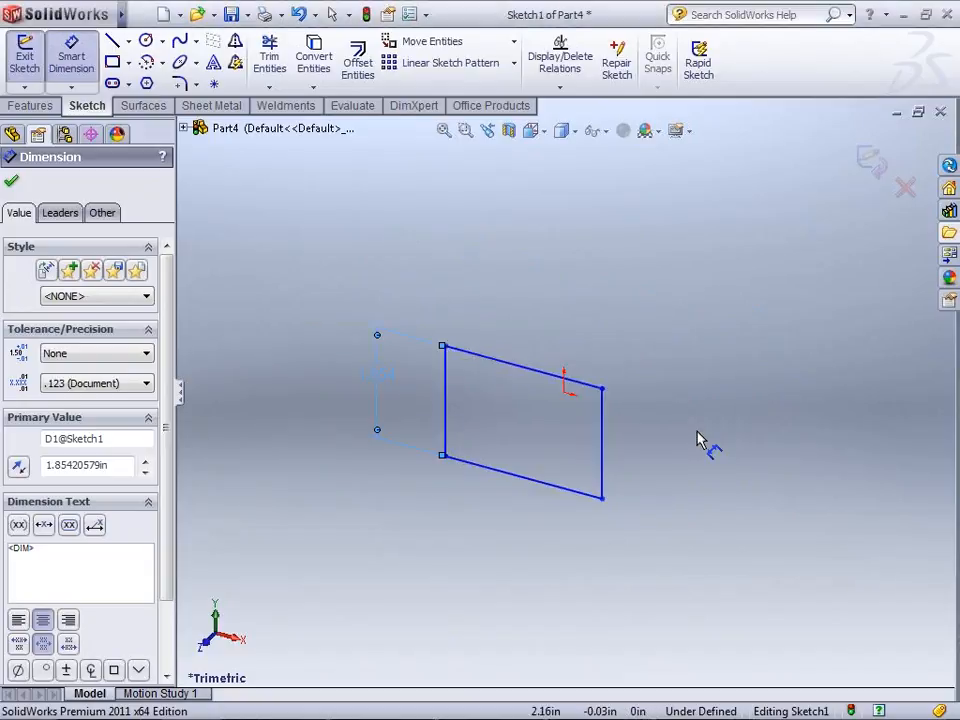
click(870, 162)
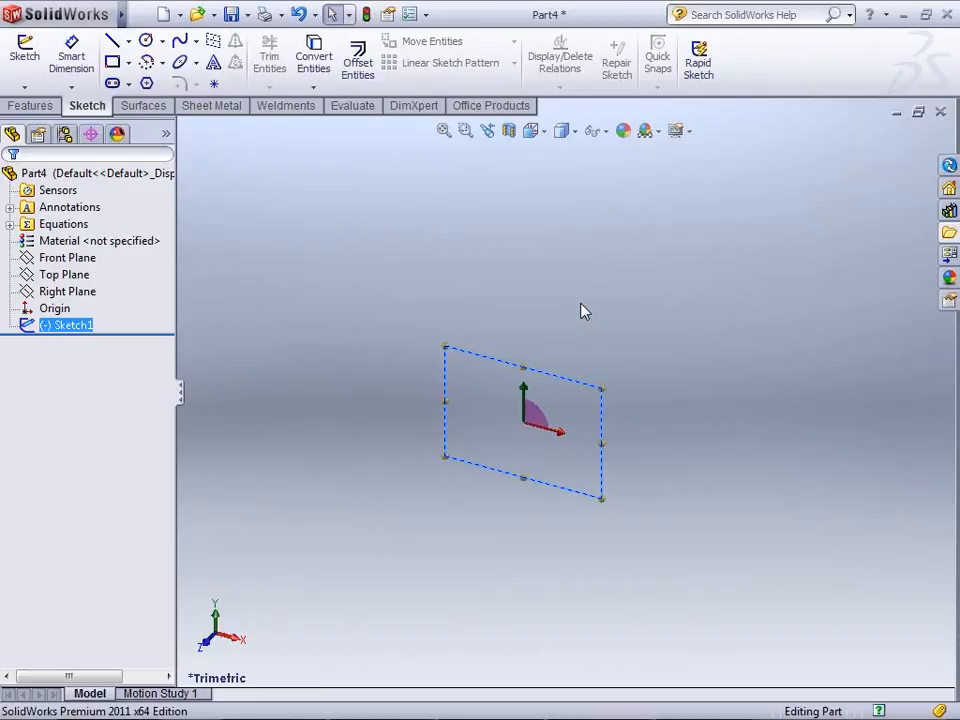
click(707, 262)
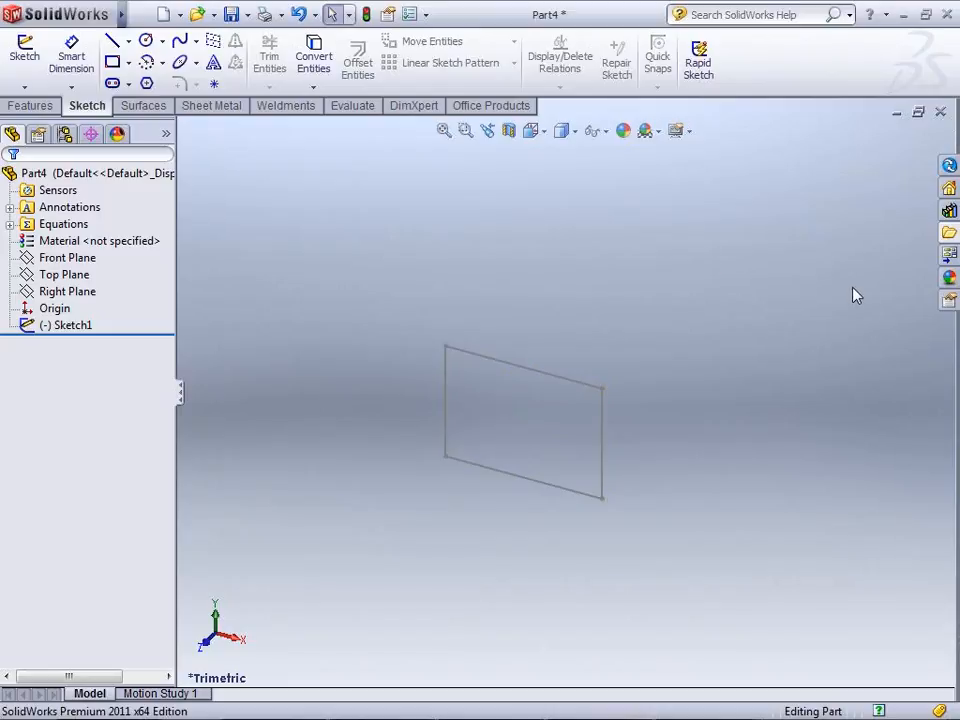
Close the new part without saving and switch from the plate assembly to another open window
click(939, 115)
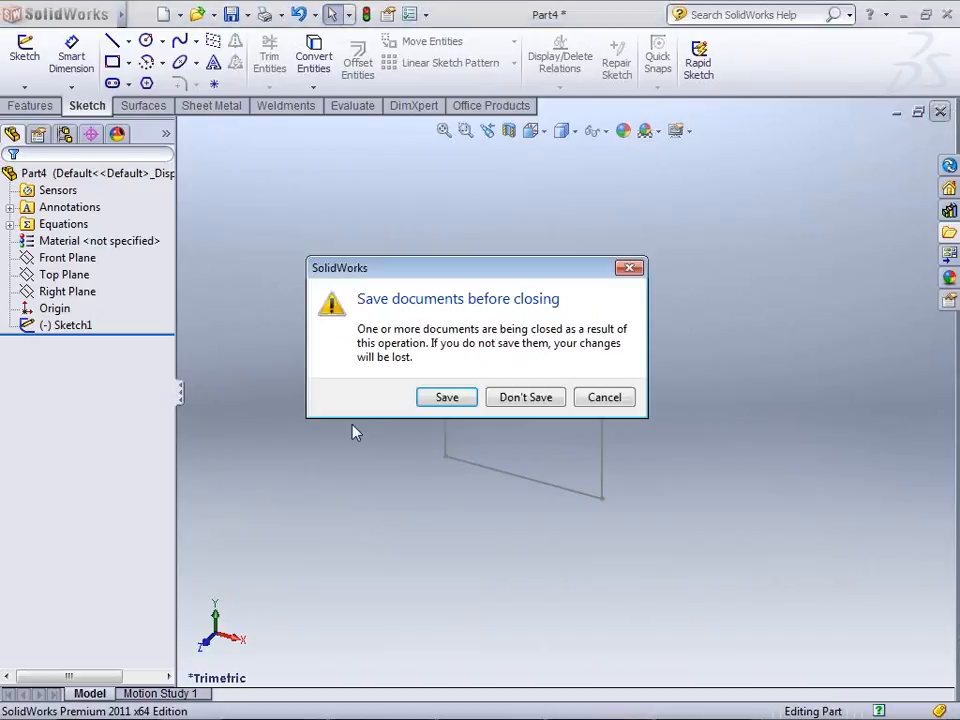
click(525, 399)
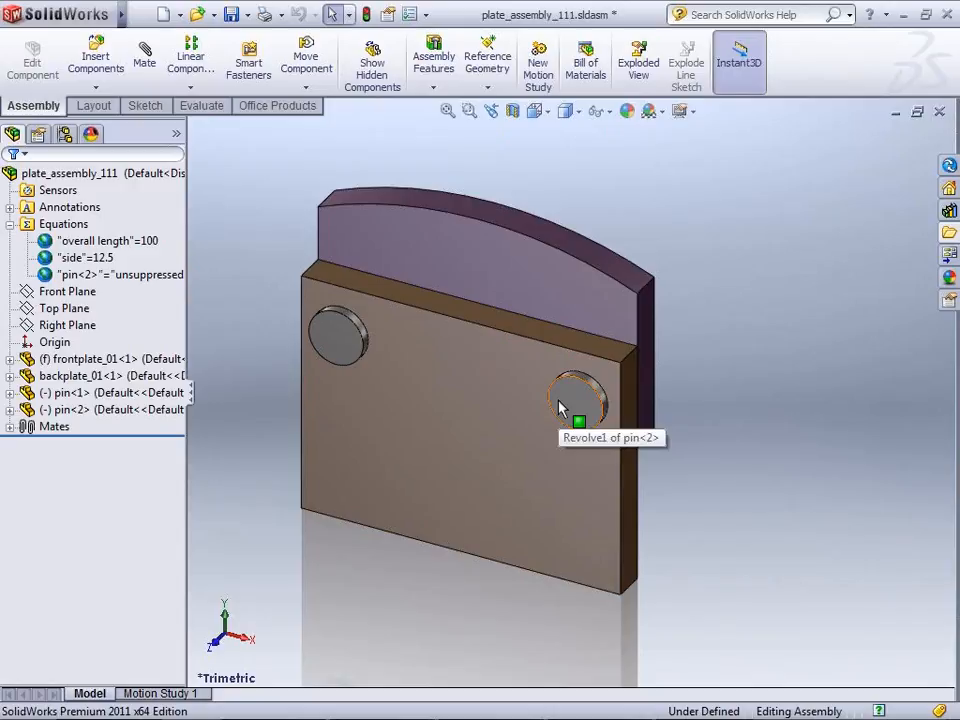
key(alt+Tab)
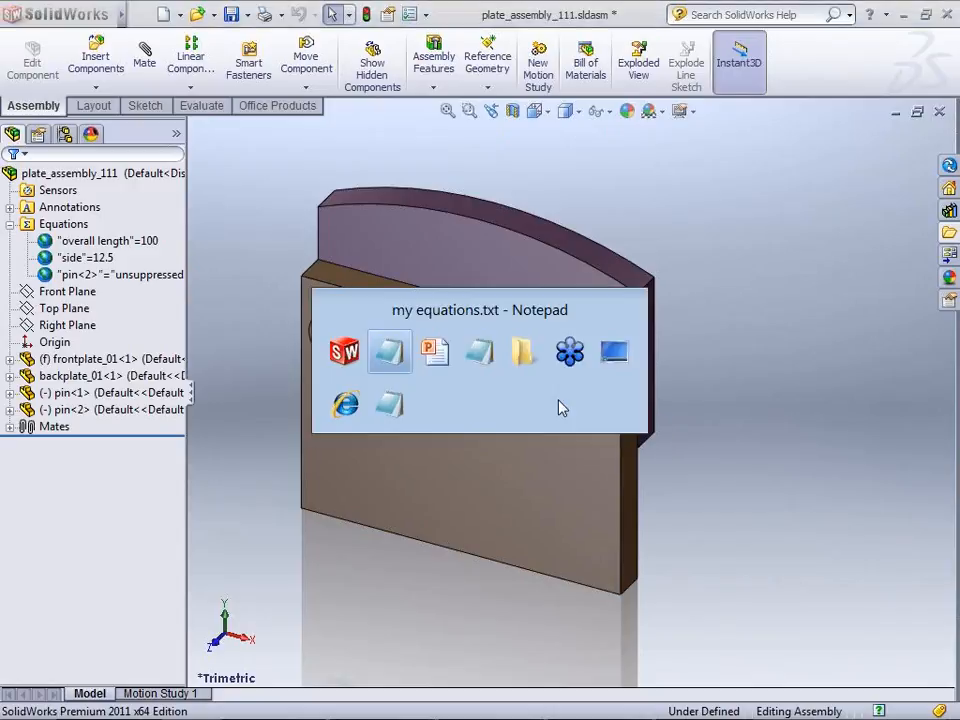
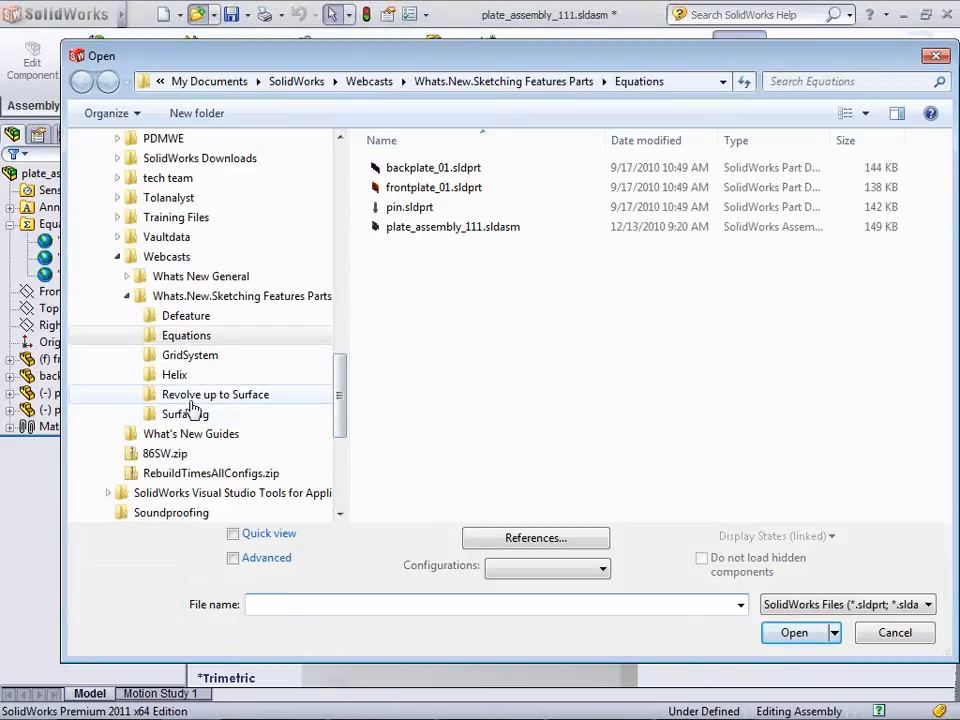
Open Surface.SLDPRT from the Surfacing folder and zoom in on the model
click(195, 416)
click(422, 176)
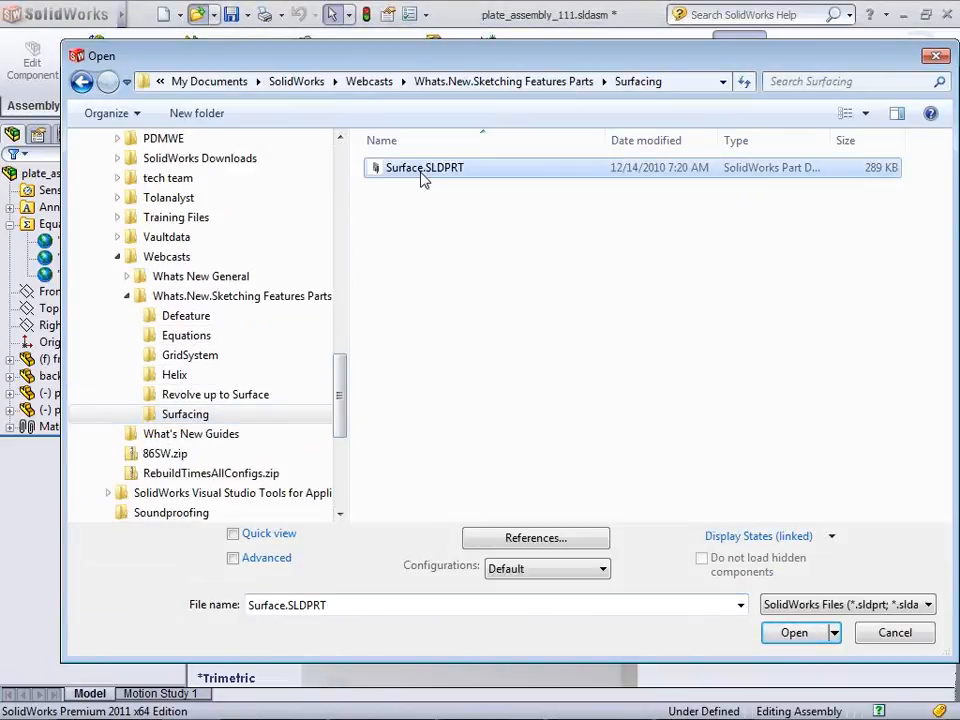
double_click(421, 176)
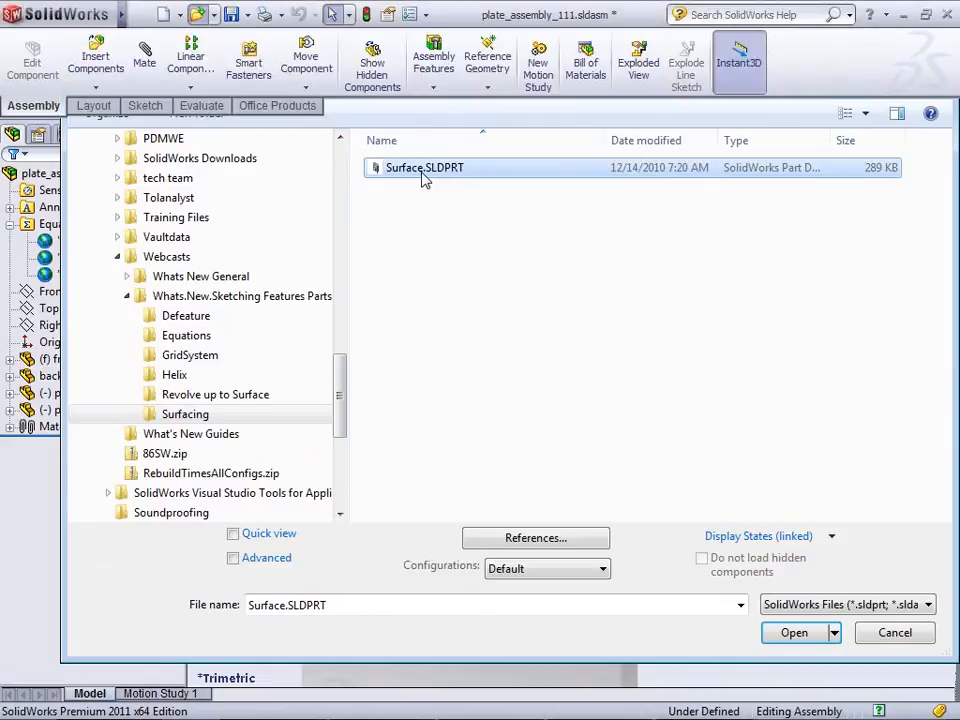
key(f)
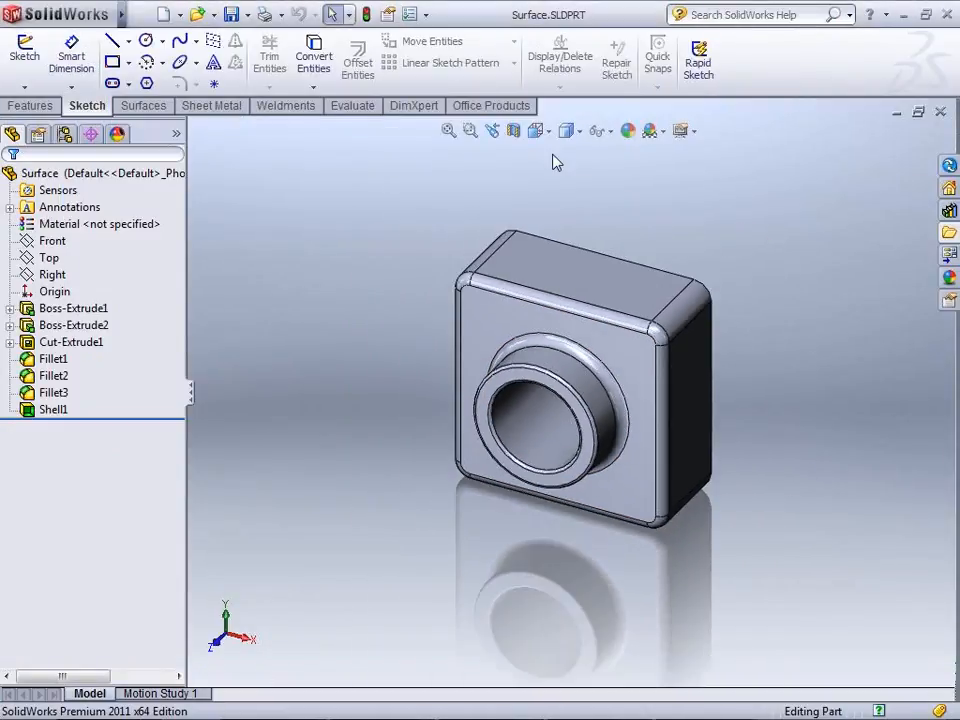
scroll(580, 190, down, 2)
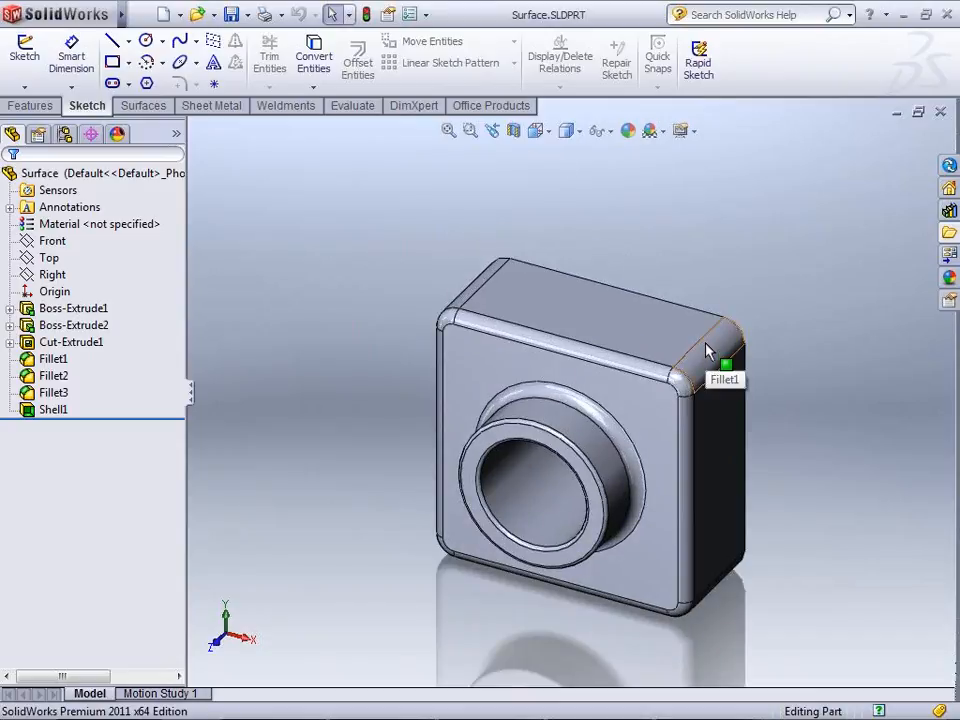
Create an extruded surface from the rounded corner face of Fillet1, using the top face as direction, with a blind depth of 44 mm
click(144, 106)
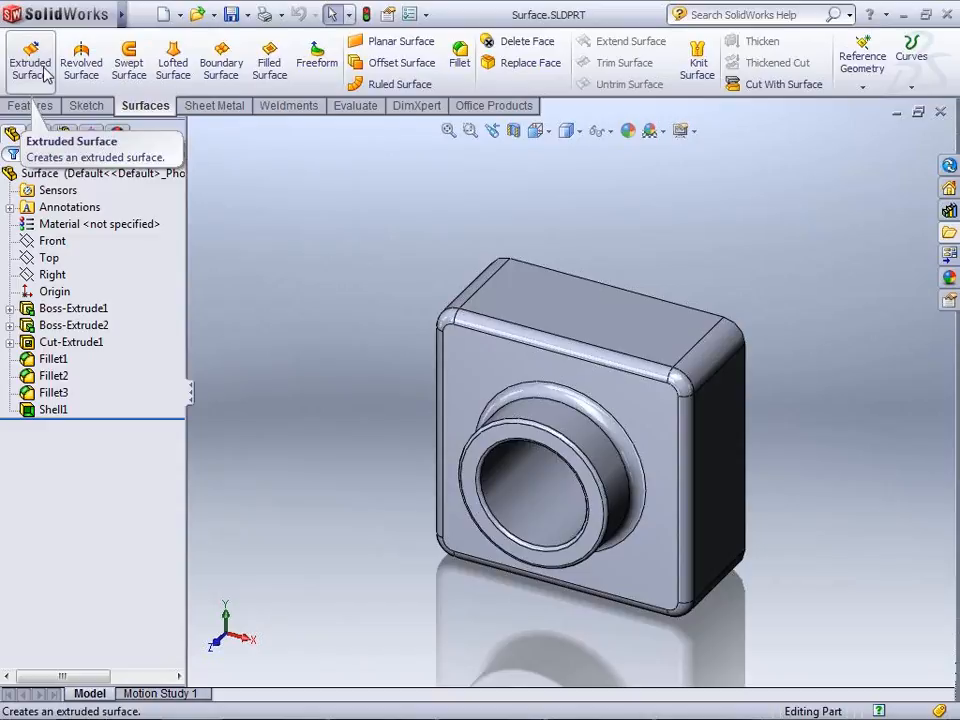
click(30, 63)
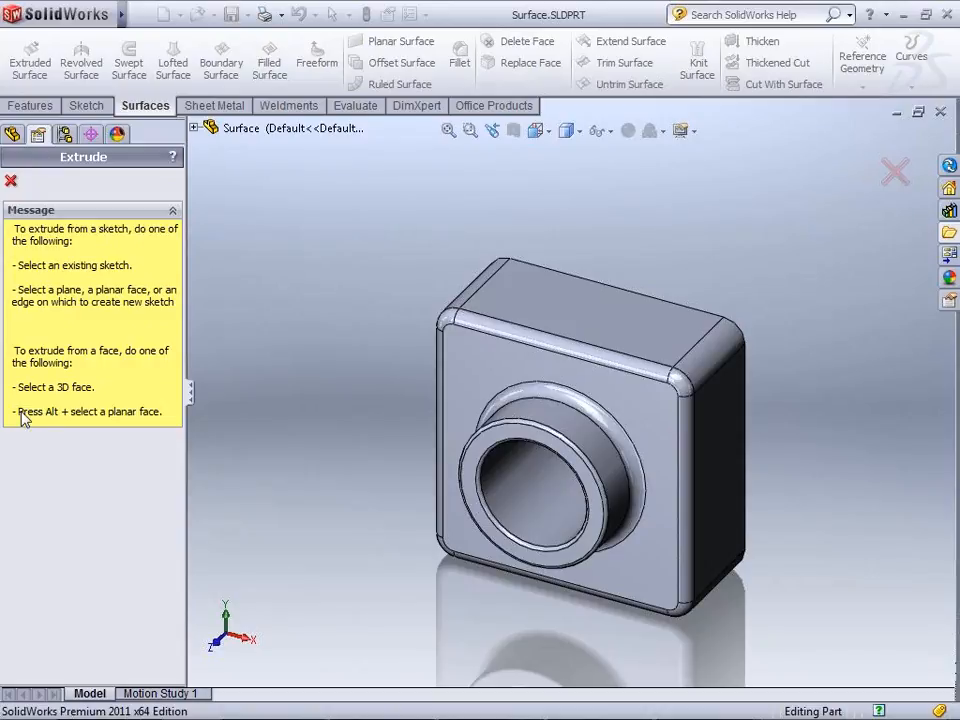
click(698, 368)
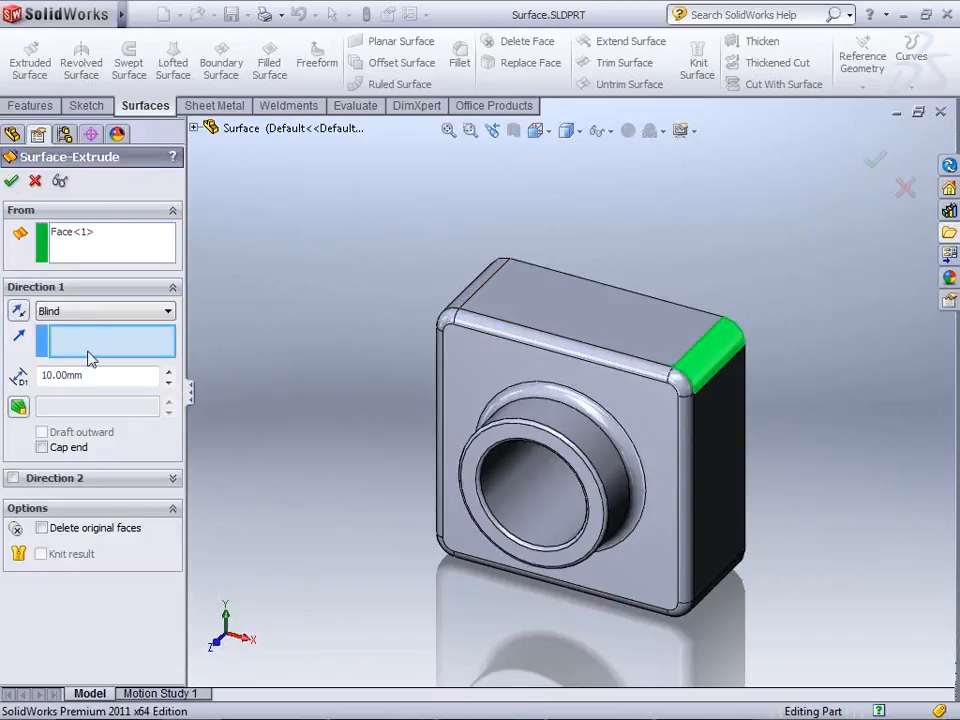
click(628, 325)
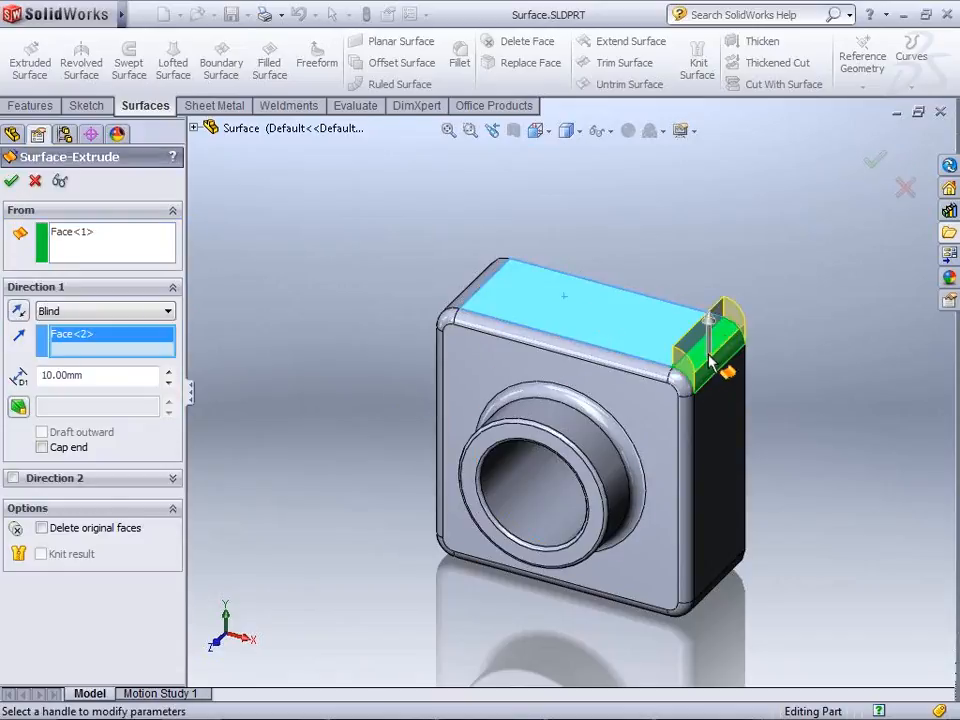
click(710, 322)
click(714, 268)
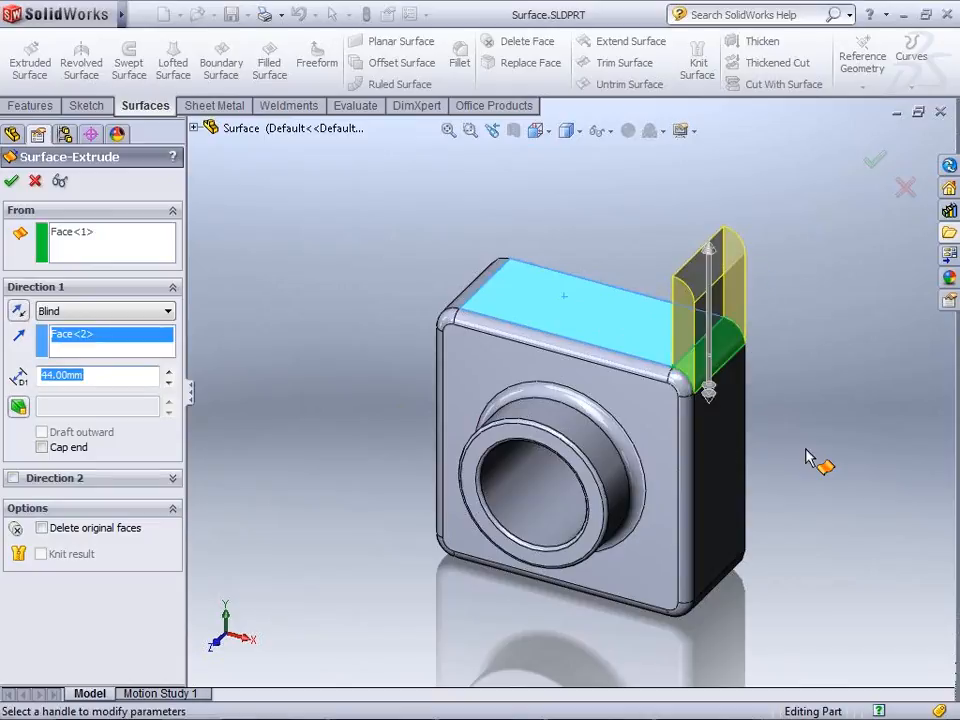
click(12, 183)
Edit Surface-Extrude1 to also extrude from the box's top face and the opposite rounded corner face
mouse_move(806, 399)
middle_down()
mouse_move(792, 413)
mouse_move(804, 534)
mouse_move(793, 529)
mouse_move(791, 461)
mouse_move(868, 348)
mouse_move(859, 394)
mouse_move(799, 381)
mouse_move(804, 362)
mouse_move(826, 379)
mouse_move(815, 385)
middle_up()
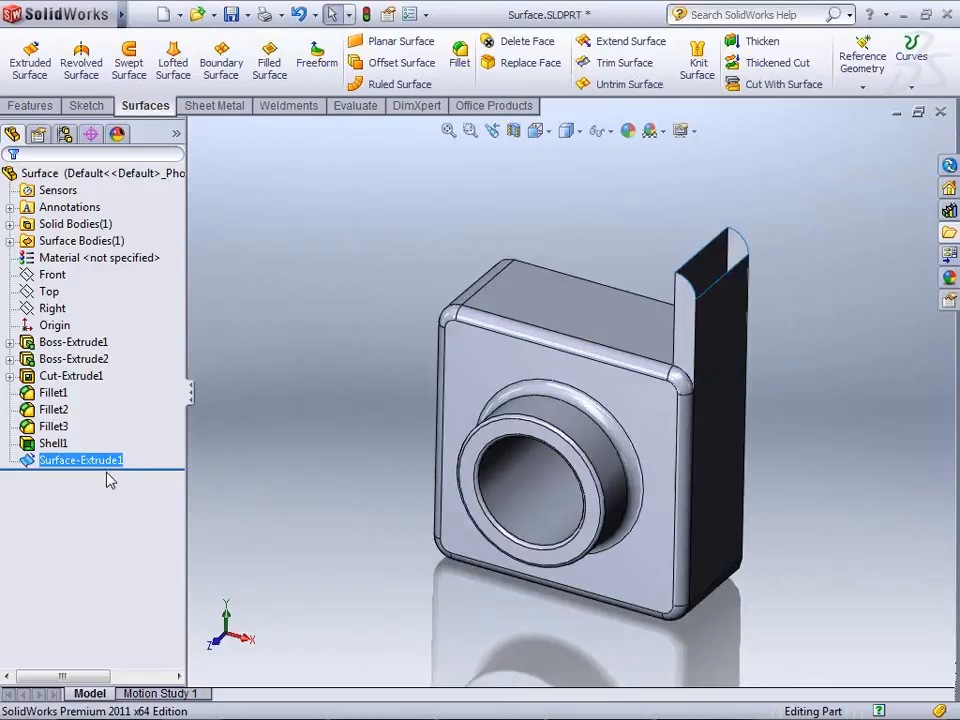
click(111, 459)
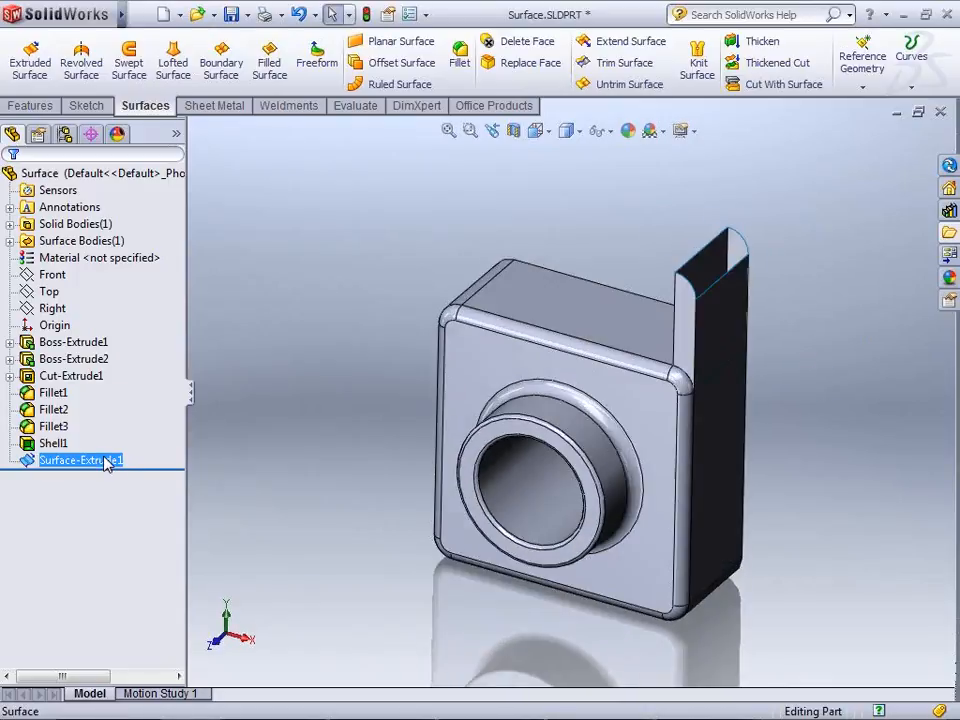
click(34, 461)
click(45, 407)
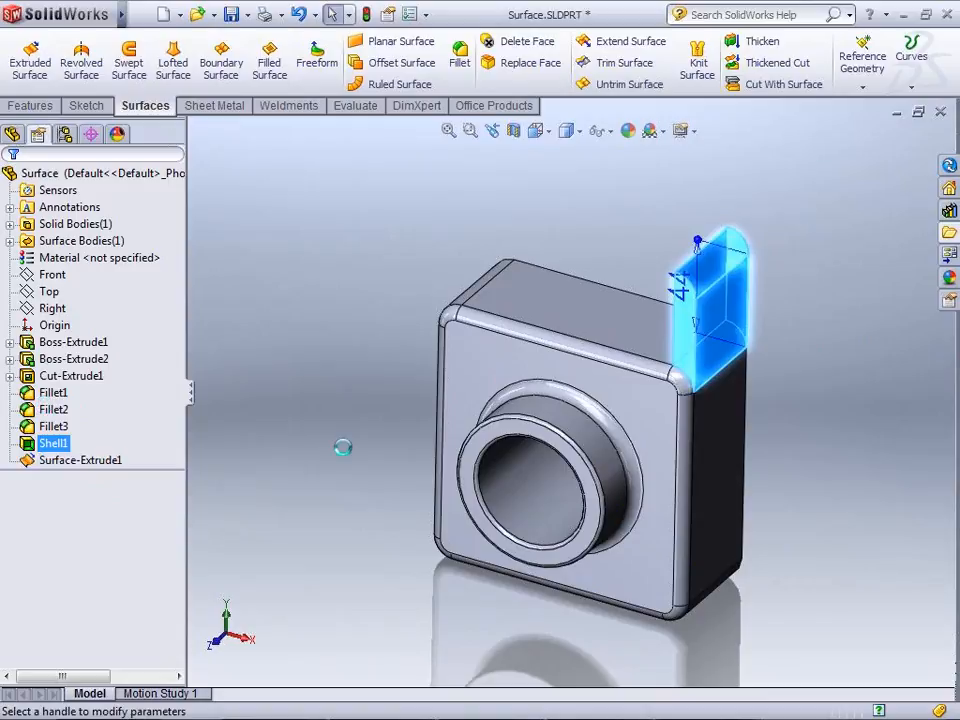
click(456, 312)
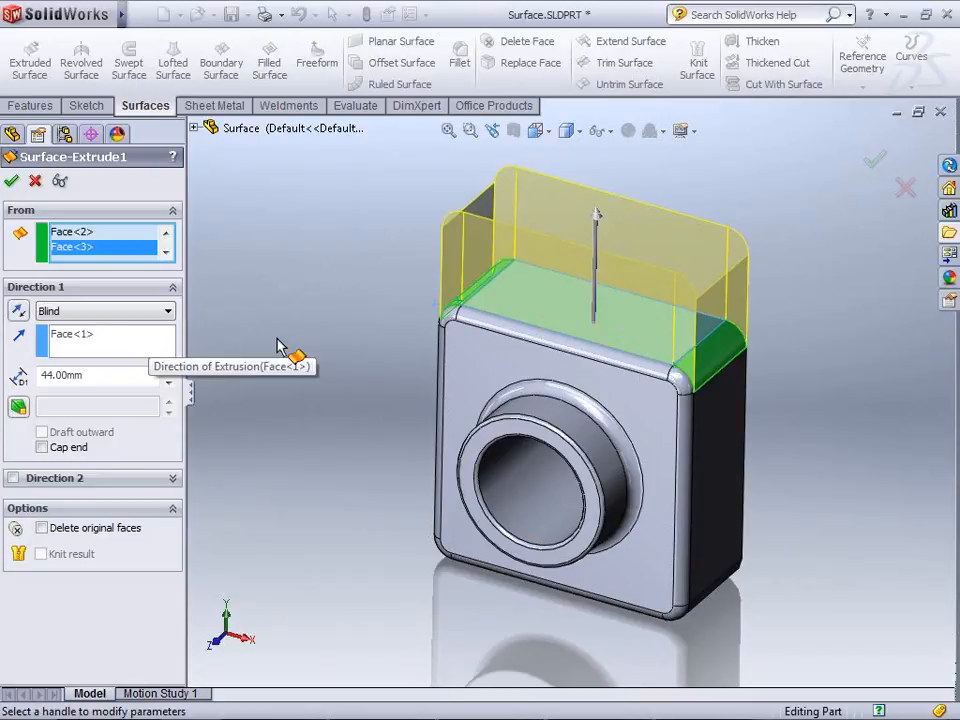
scroll(568, 278, up, 1)
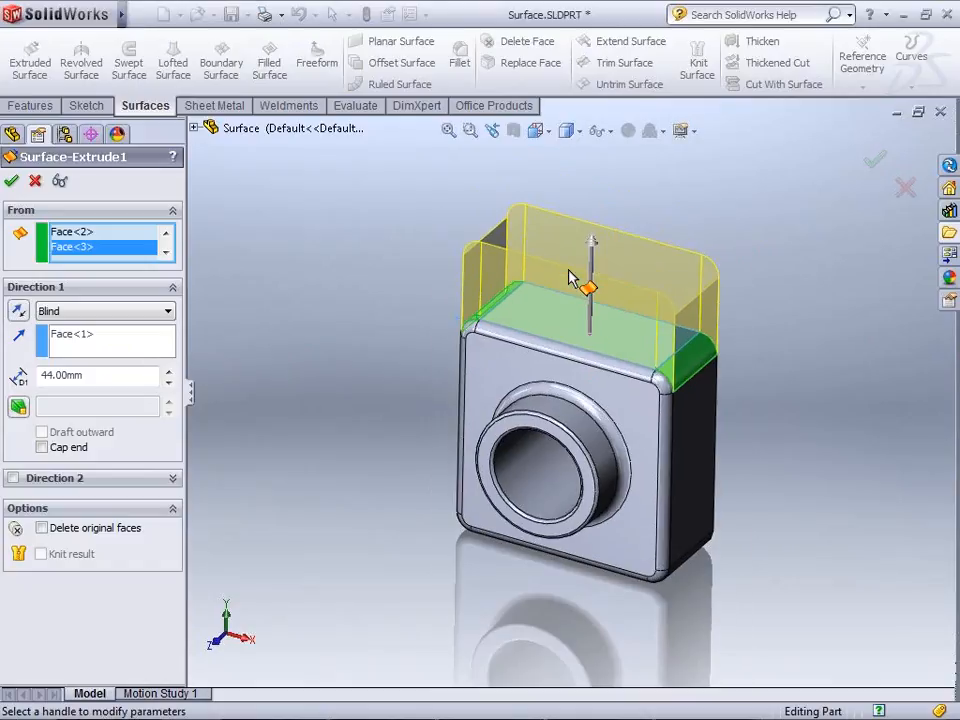
scroll(568, 276, down, 1)
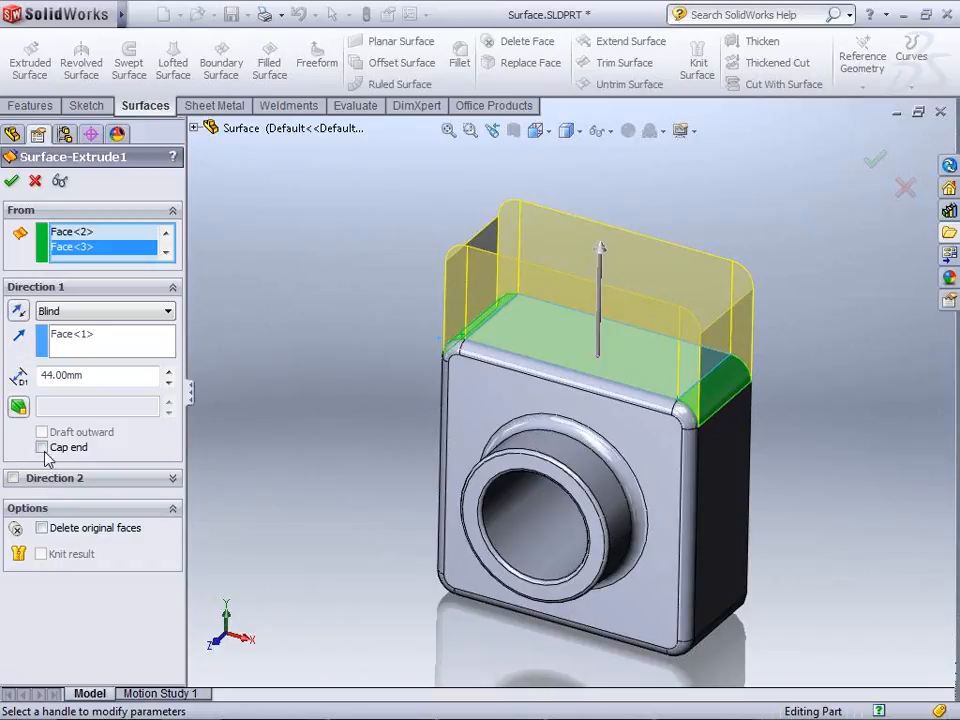
Toggle the Cap end option to compare the previews, leave it disabled and accept the edited surface extrusion
click(42, 449)
click(42, 449)
click(42, 449)
click(42, 449)
click(12, 181)
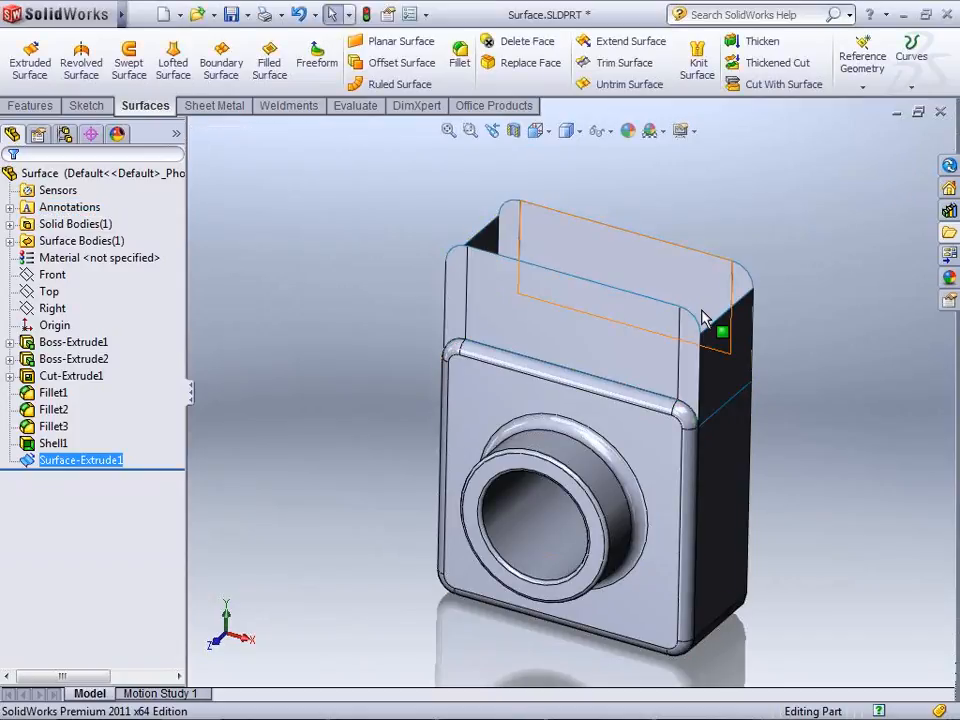
Edit Surface-Extrude1 to enable the Cap end option and accept the surface extrusion
click(97, 468)
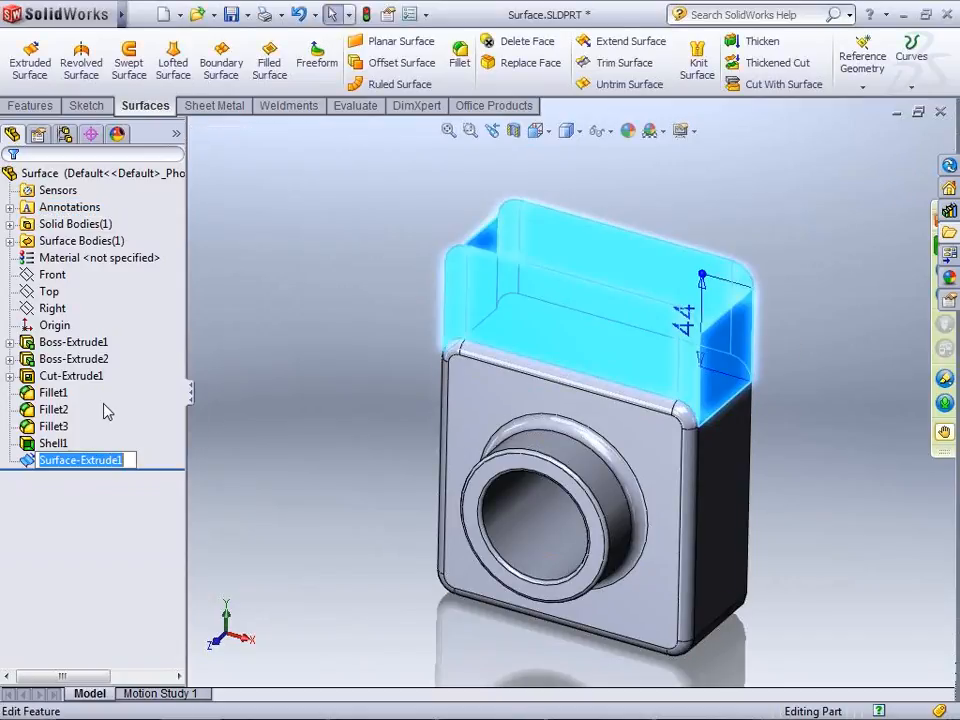
click(80, 460)
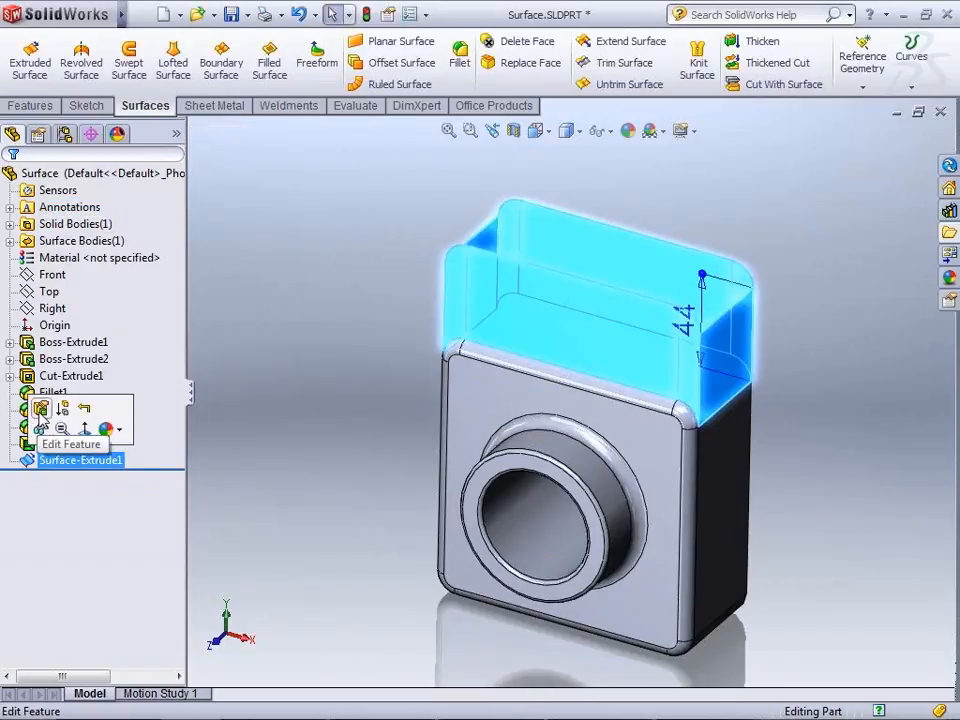
click(40, 428)
click(45, 447)
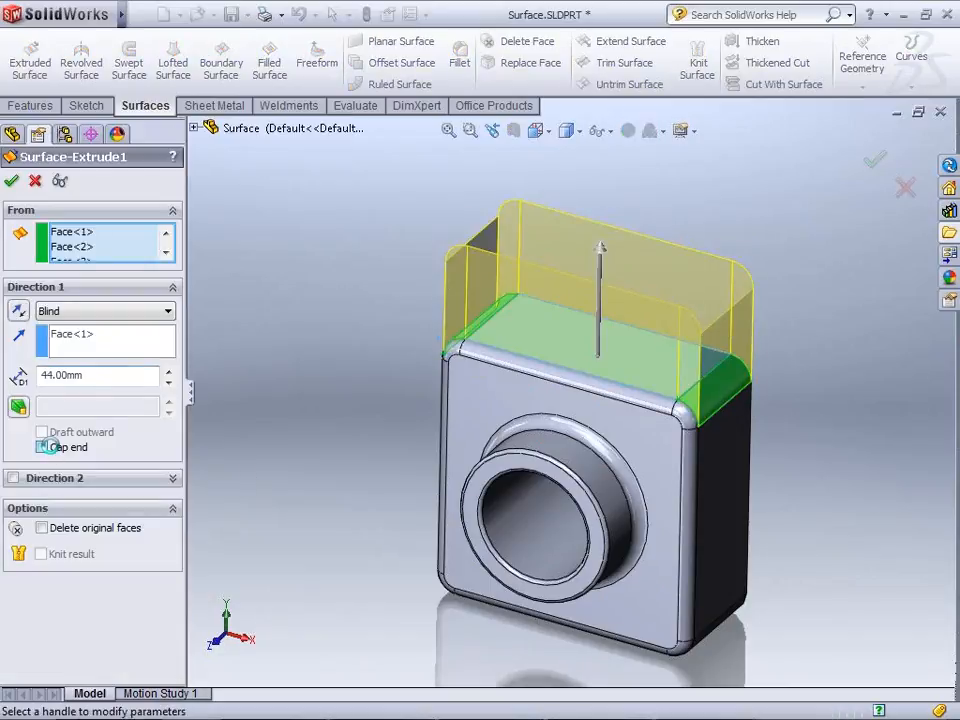
click(11, 180)
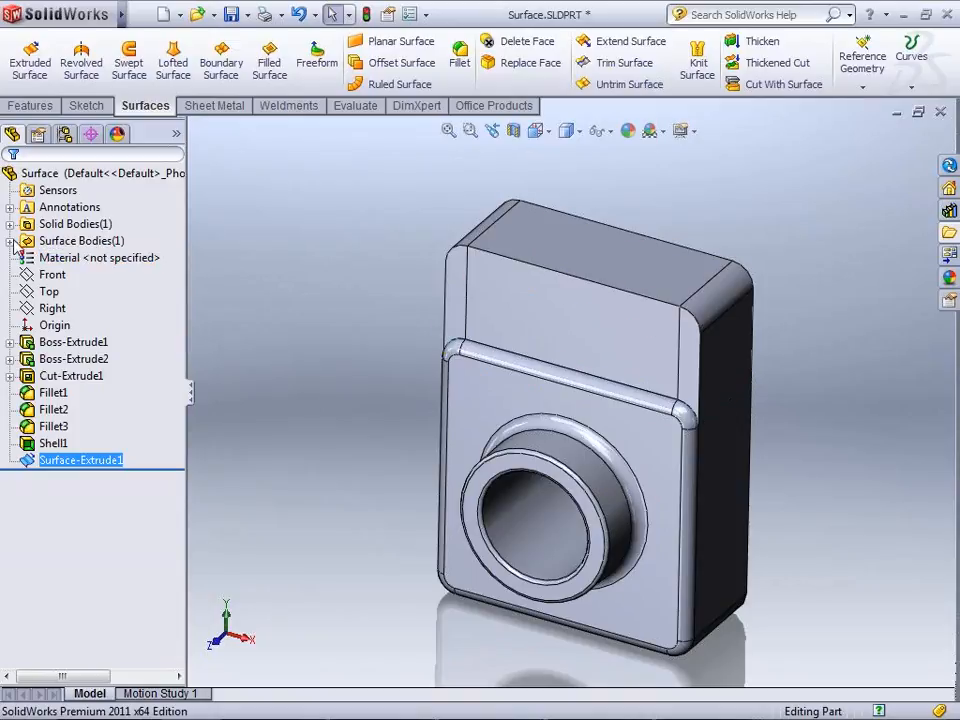
Assign Cast Carbon Steel as the part's material
click(118, 262)
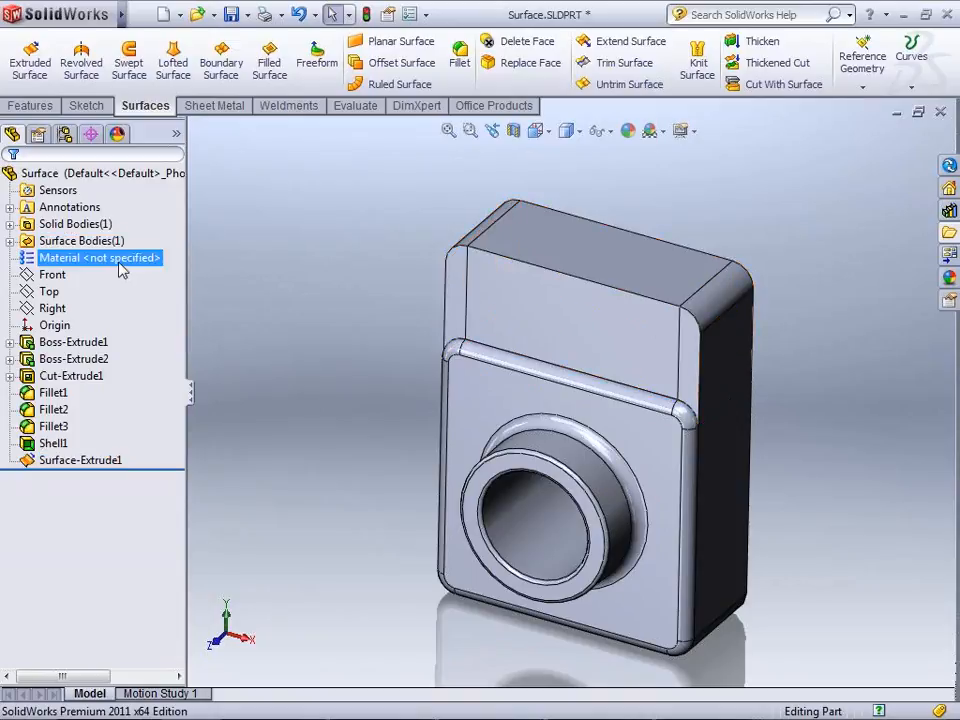
right_click(119, 266)
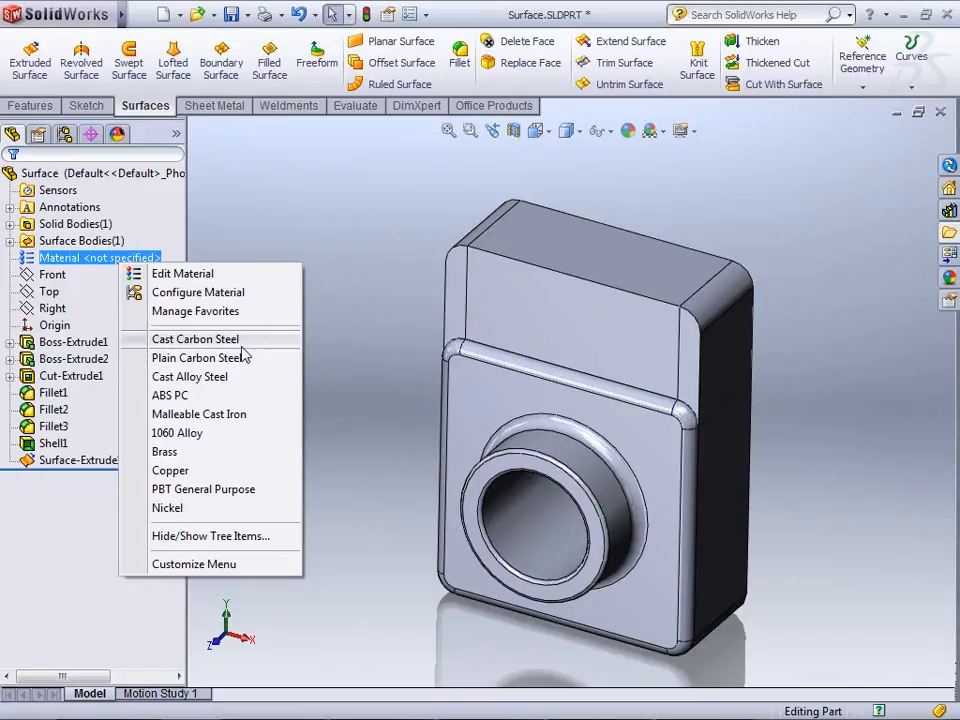
click(241, 343)
middle_drag(680, 430, 645, 459)
click(508, 421)
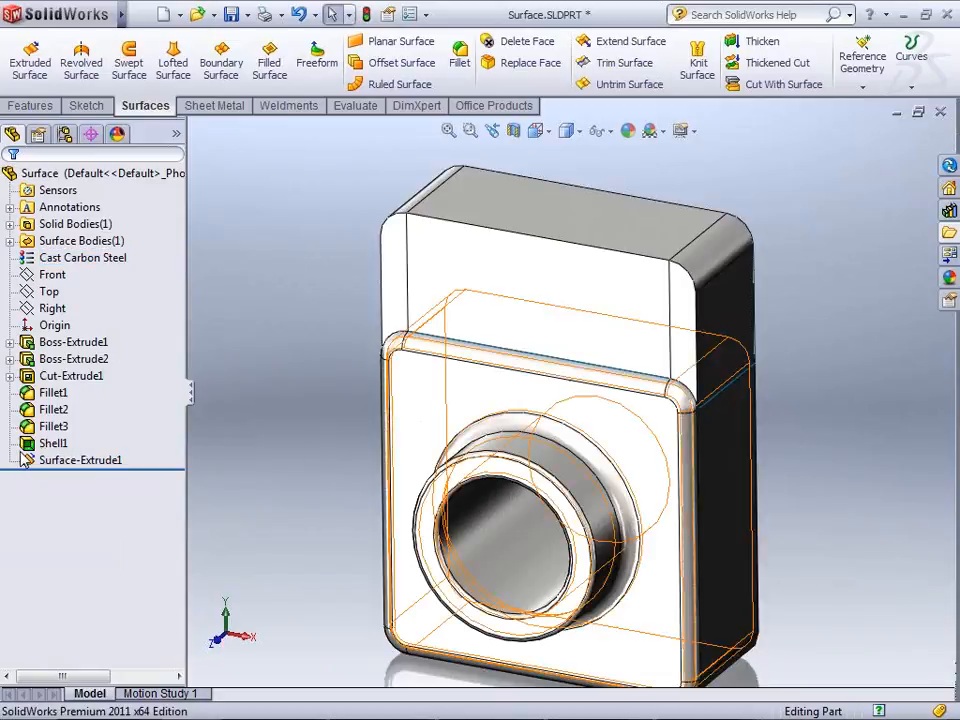
Edit Surface-Extrude1 to also extrude from the box's upper front edge fillet and the two front corner fillet faces
click(59, 461)
click(44, 441)
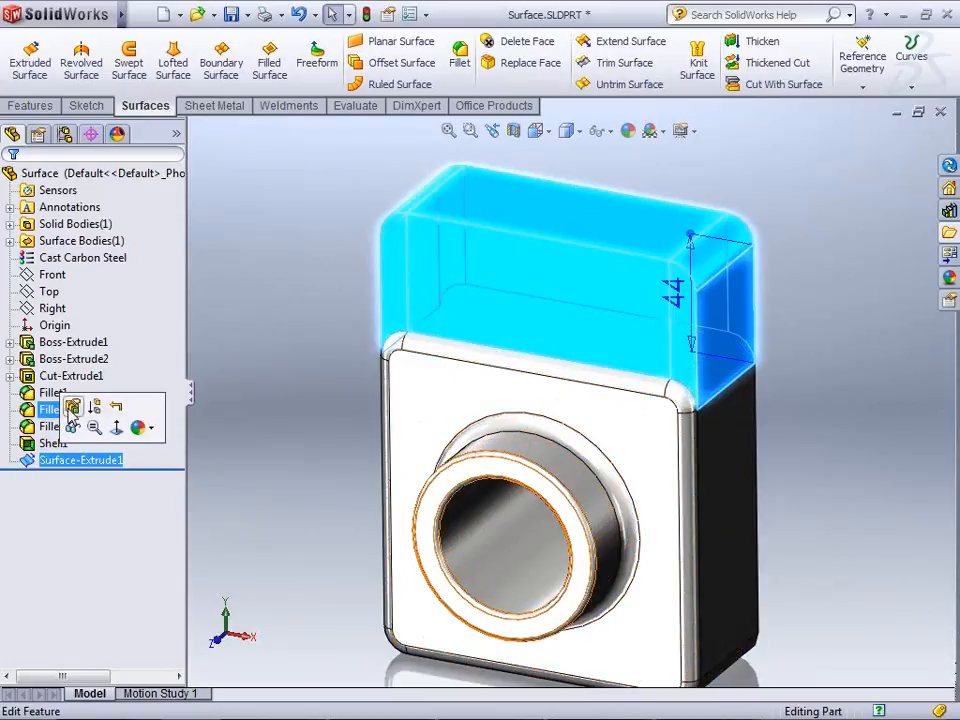
click(73, 405)
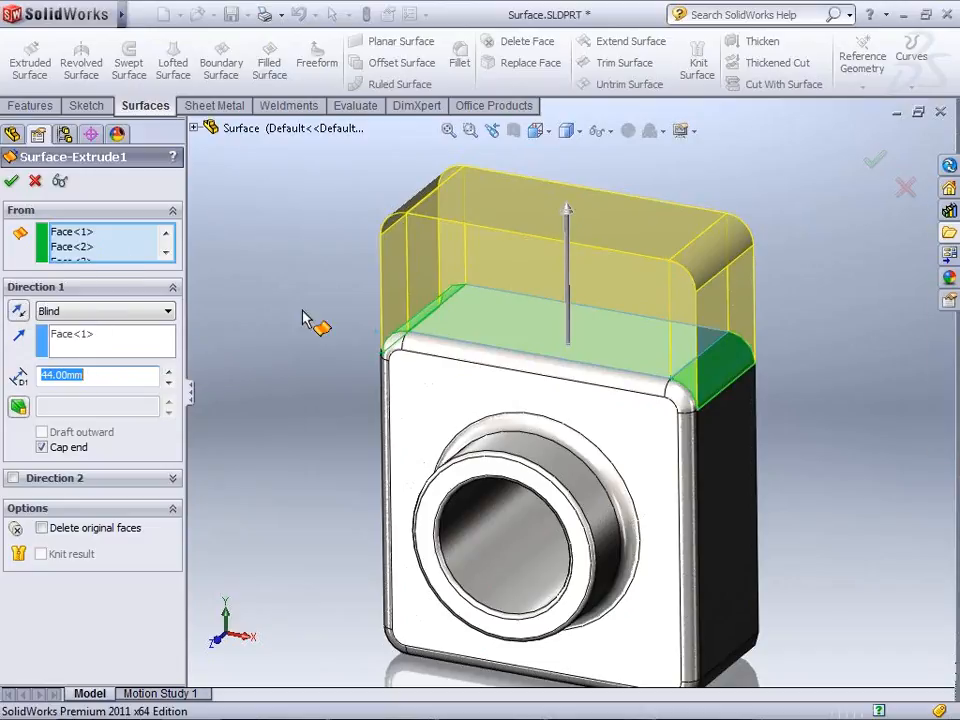
click(391, 345)
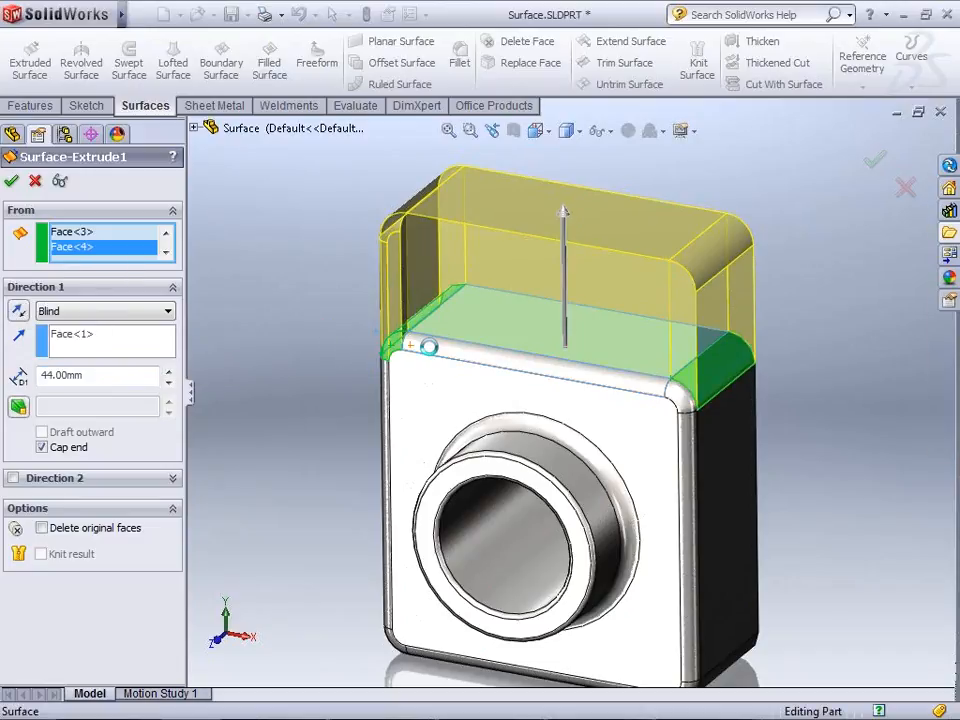
click(431, 347)
click(683, 398)
middle_drag(778, 462, 807, 453)
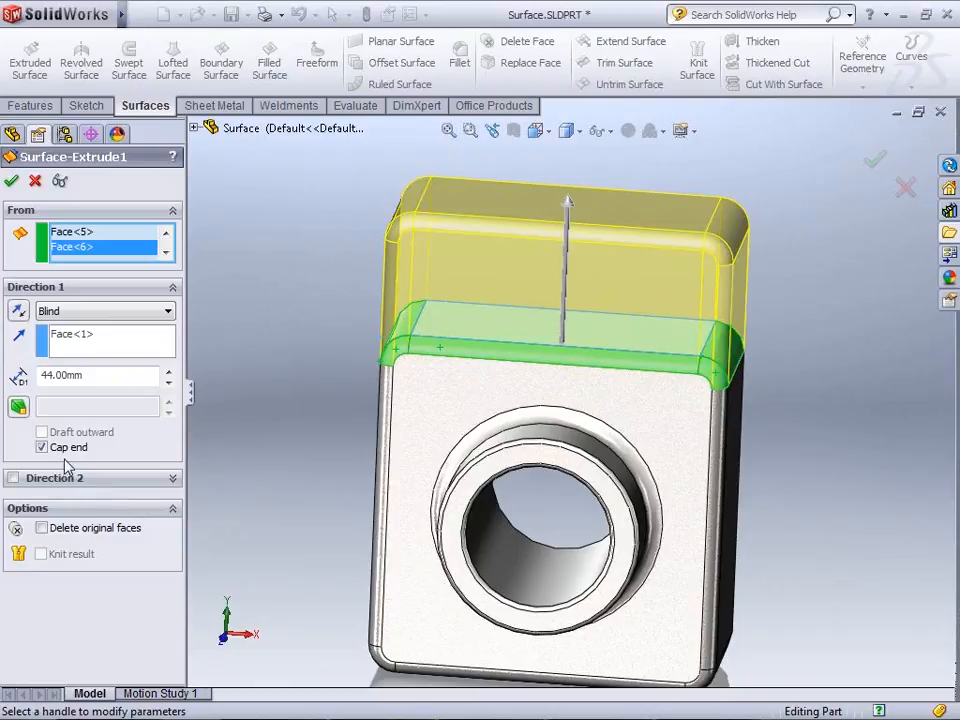
middle_drag(506, 501, 546, 354)
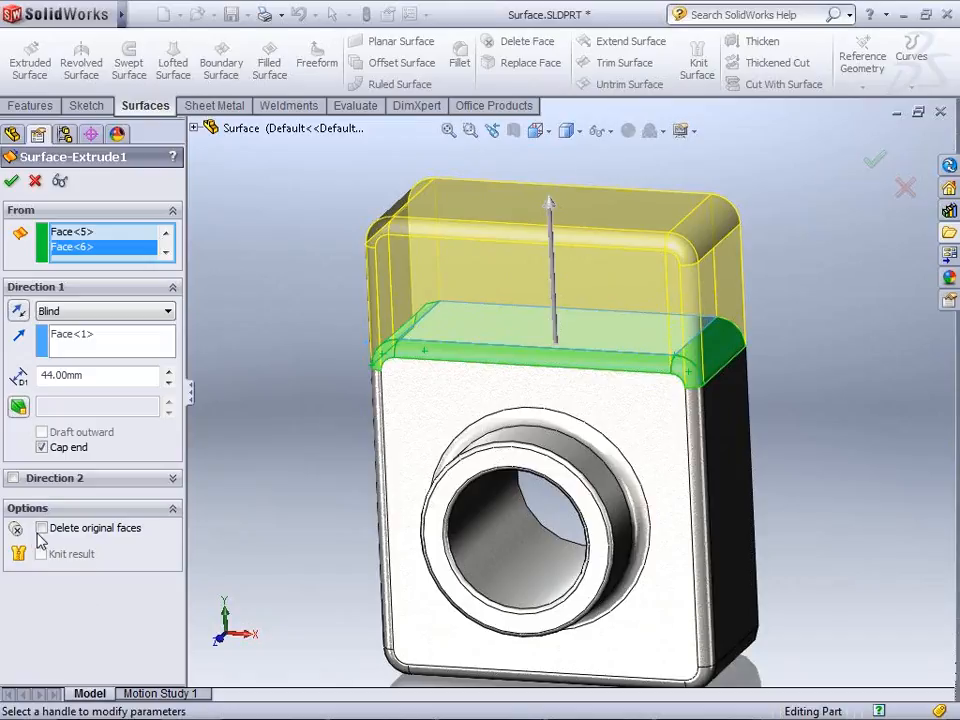
Enable Delete original faces and Knit result for Surface-Extrude1, accept the feature, and inspect the merged body
click(42, 528)
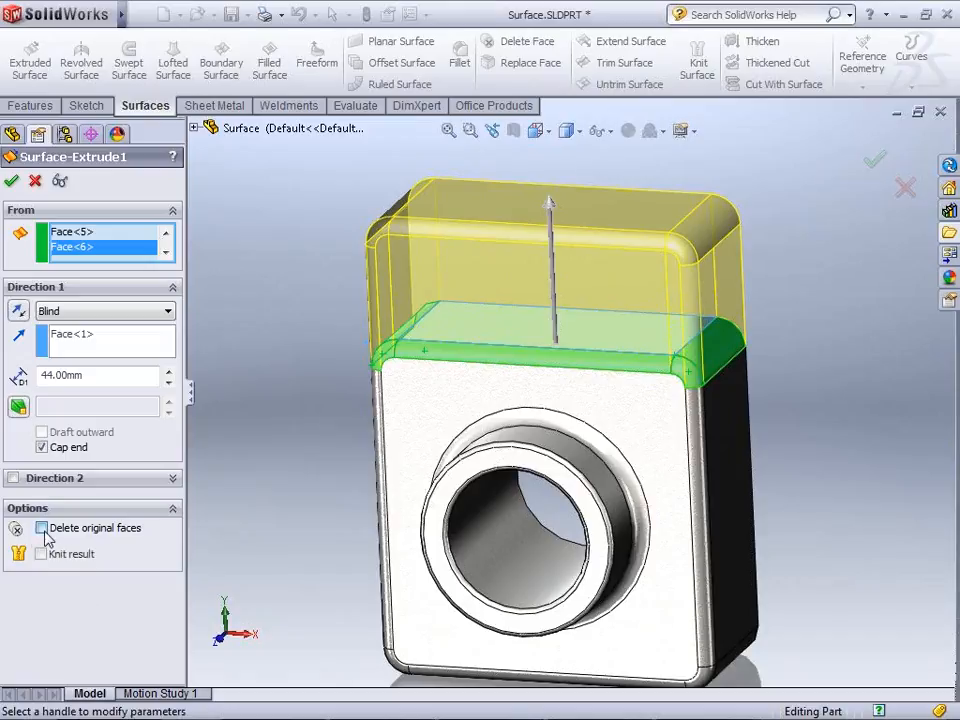
click(42, 555)
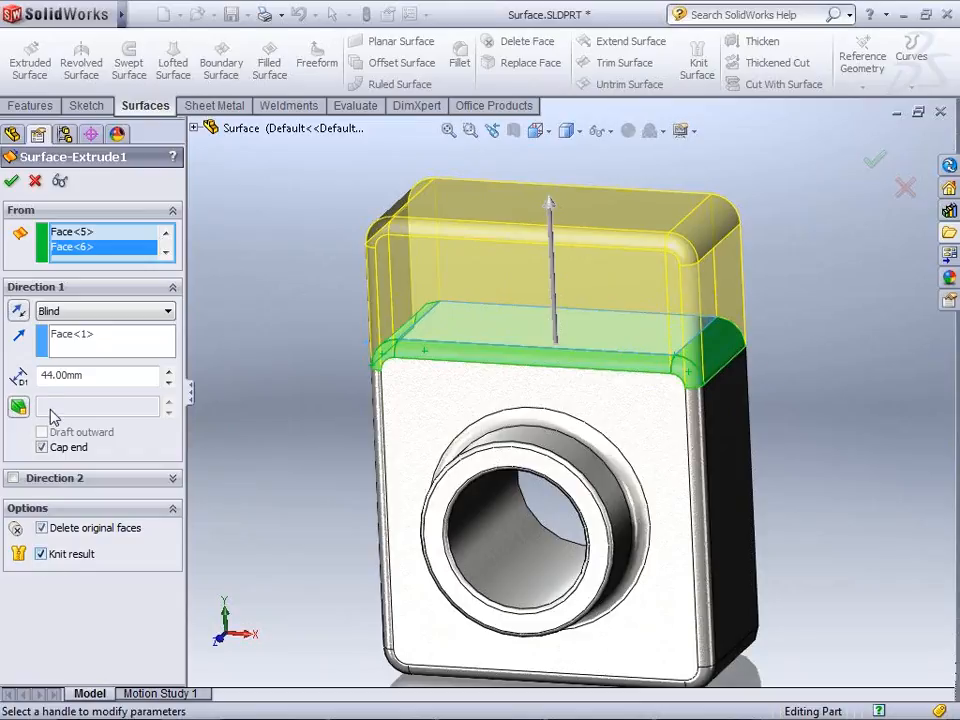
click(12, 181)
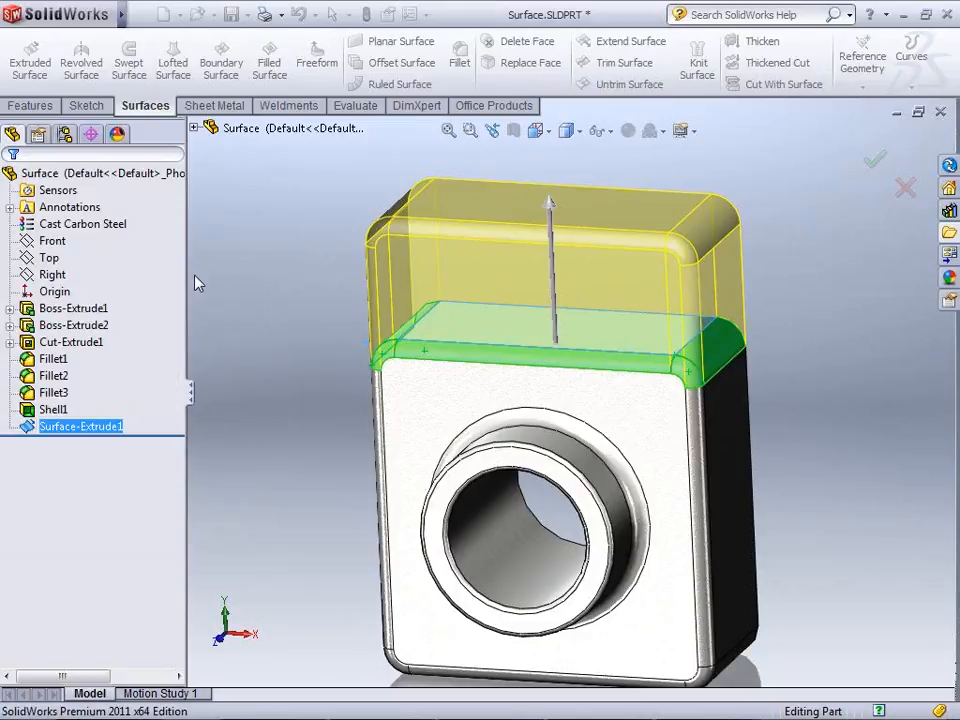
mouse_move(766, 321)
middle_down()
mouse_move(741, 343)
mouse_move(658, 373)
mouse_move(697, 367)
mouse_move(778, 326)
middle_up()
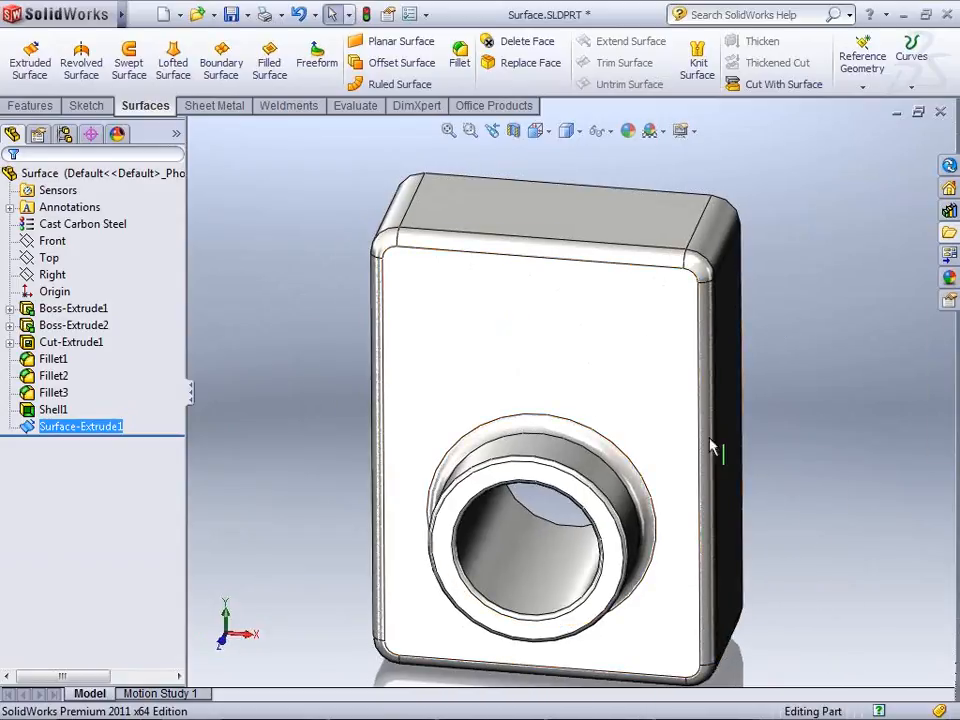
middle_drag(724, 452, 700, 480)
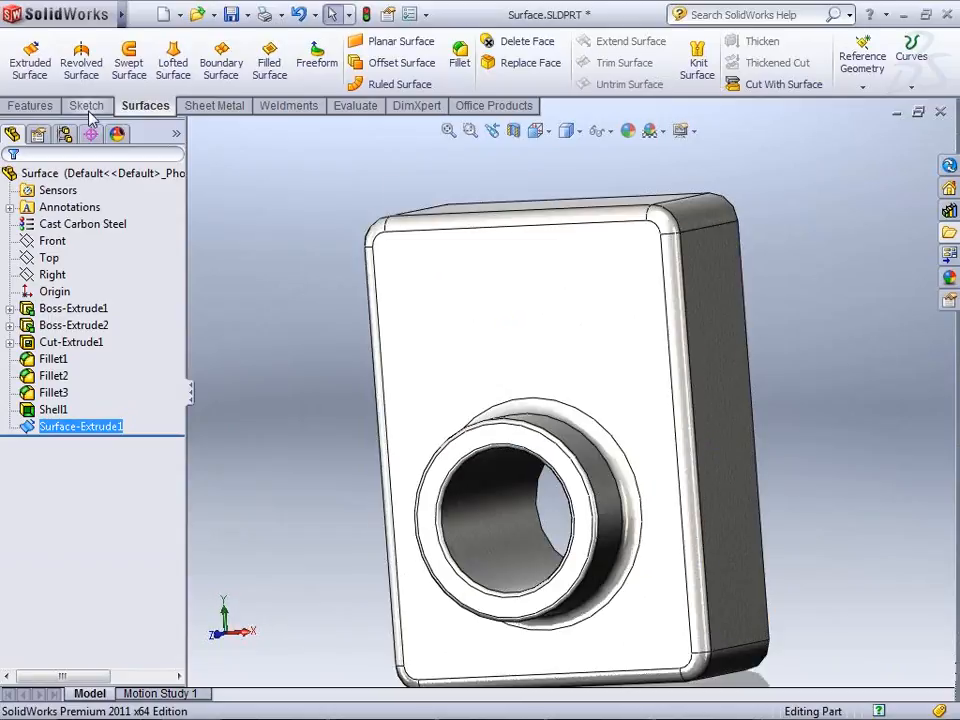
click(30, 62)
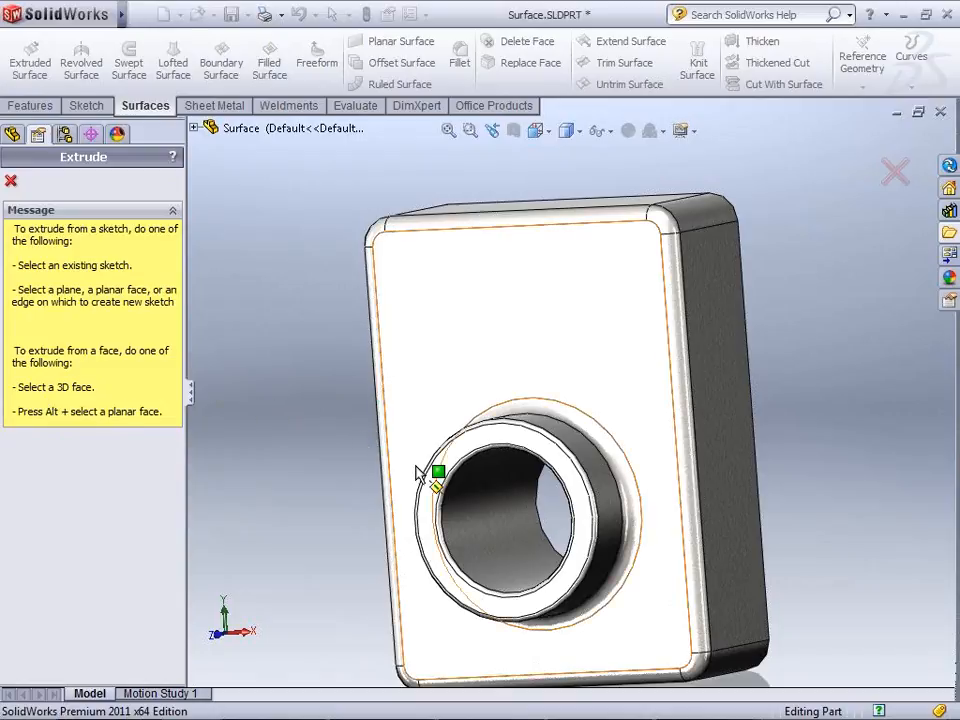
key(Escape)
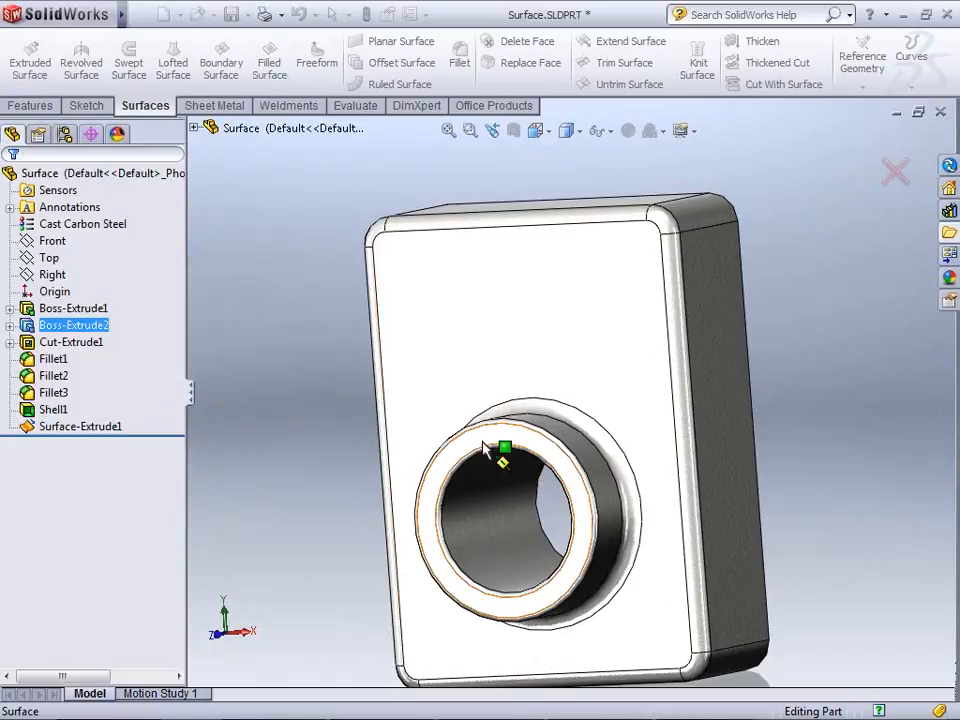
click(905, 187)
click(445, 380)
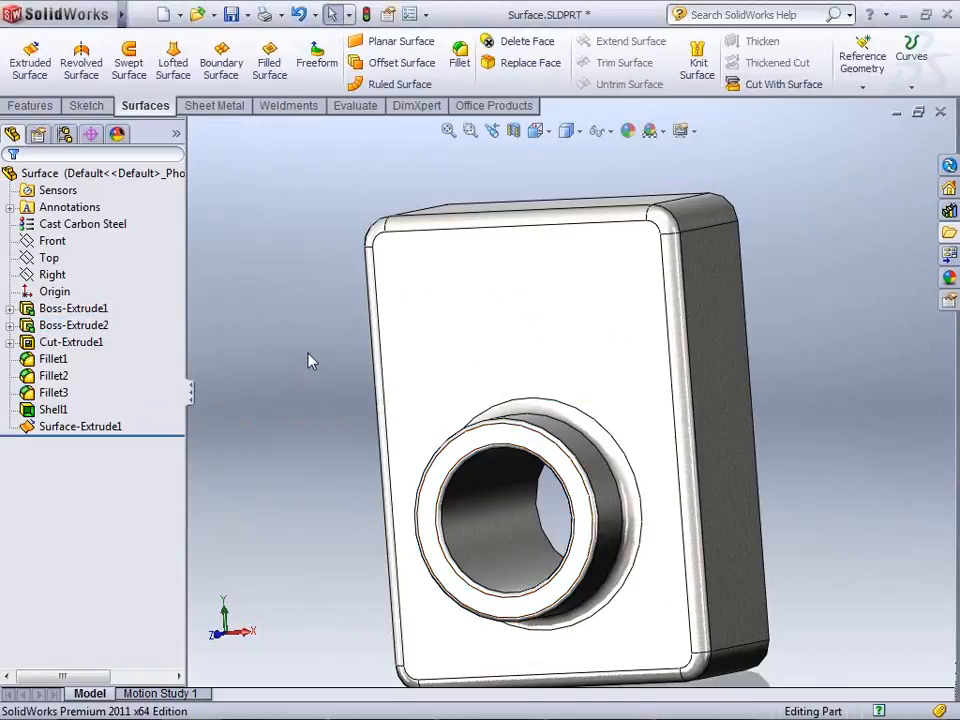
Create an extruded surface from the ring-shaped end face of the cylindrical boss with a blind depth of 44 mm
right_click(311, 360)
mouse_move(400, 561)
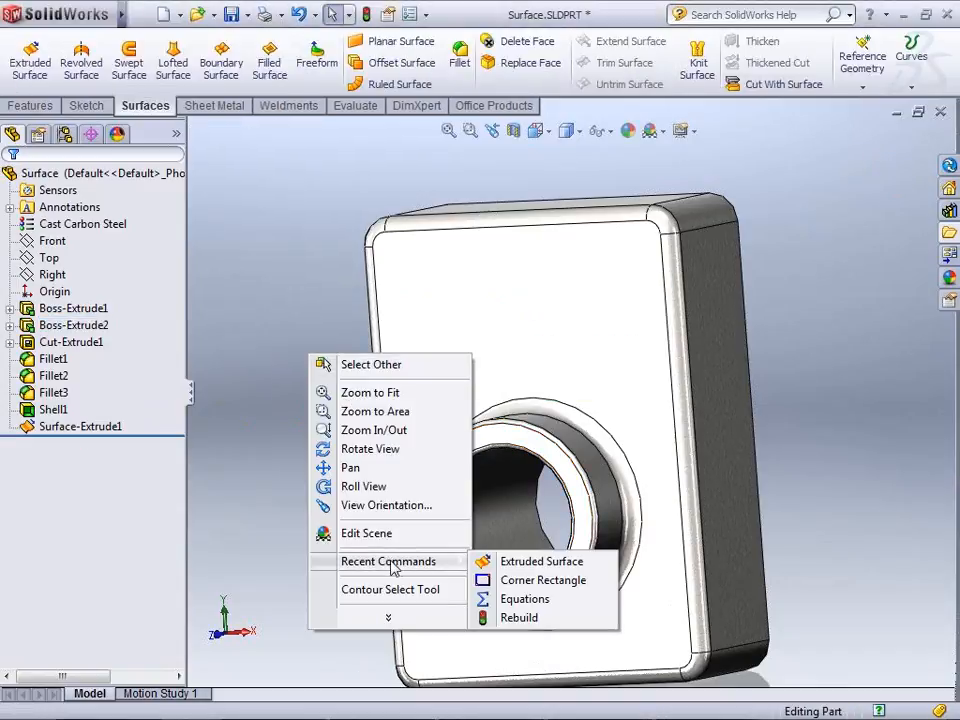
click(543, 562)
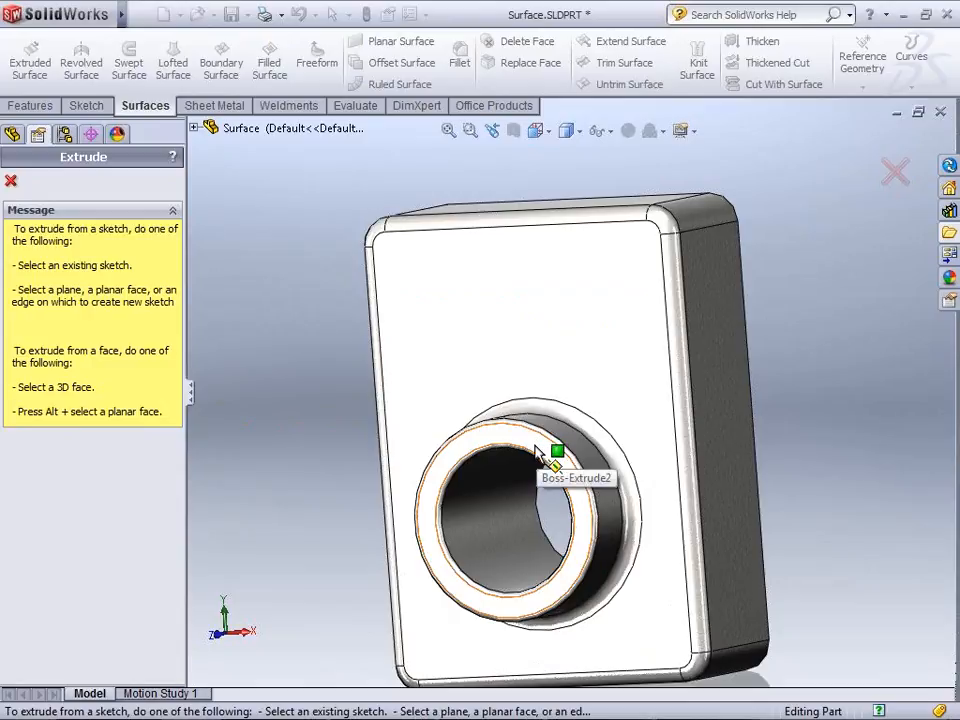
click(537, 453)
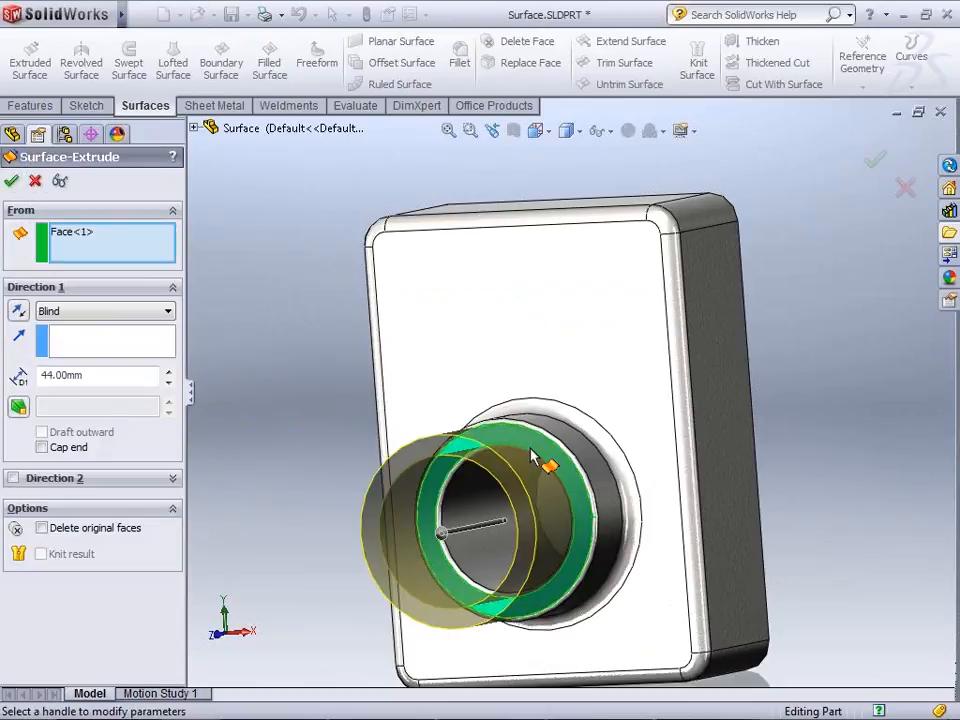
click(12, 182)
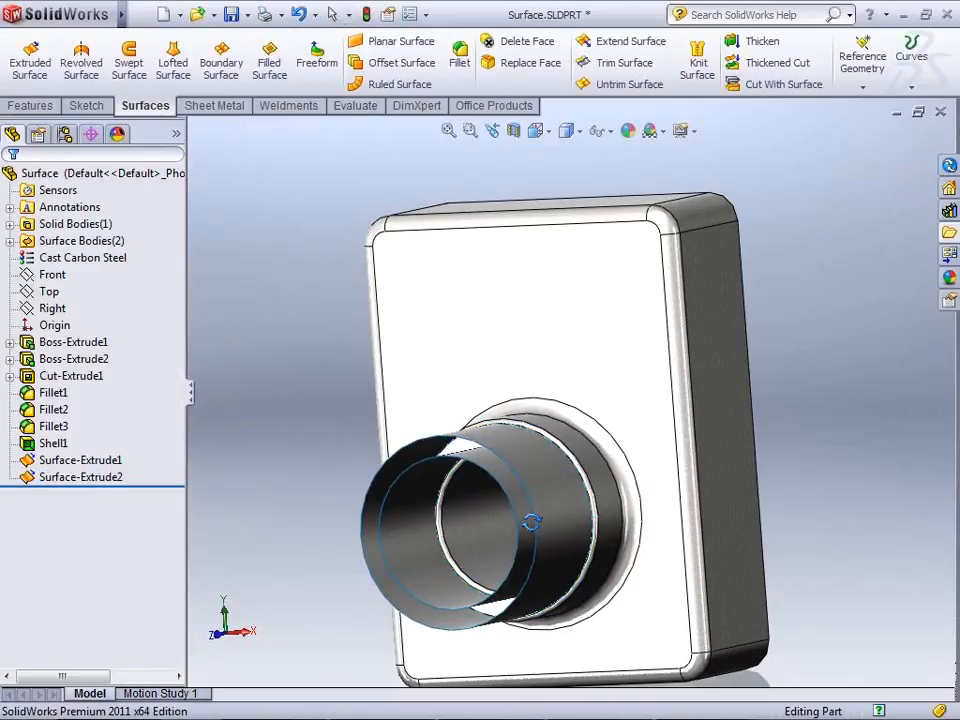
middle_drag(535, 543, 565, 351)
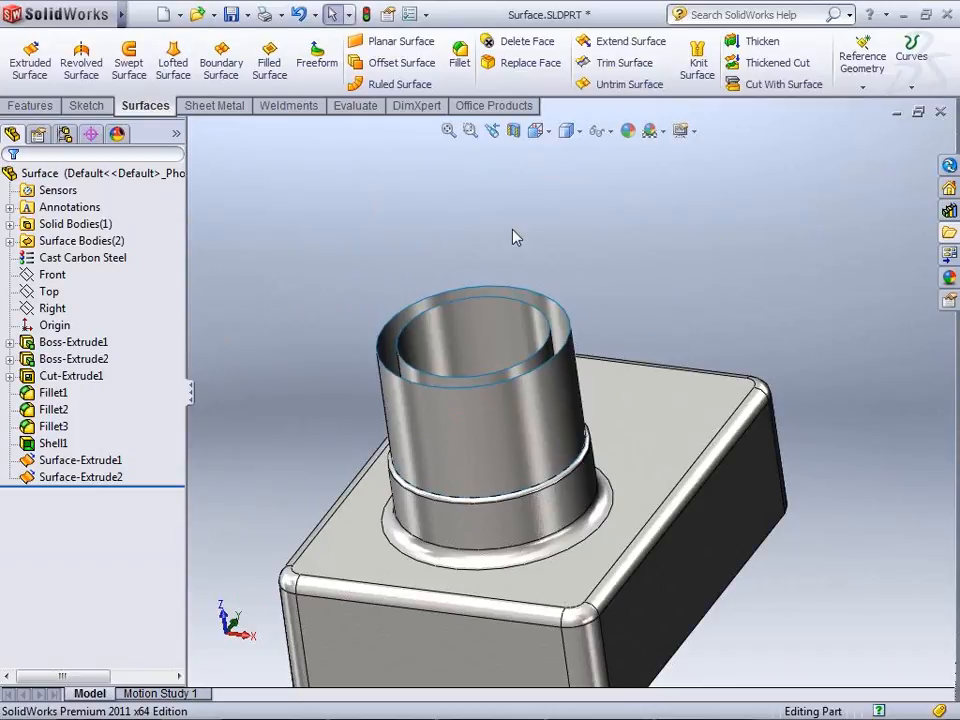
Show the Surfaces presentation slide and switch back to SolidWorks
click(588, 710)
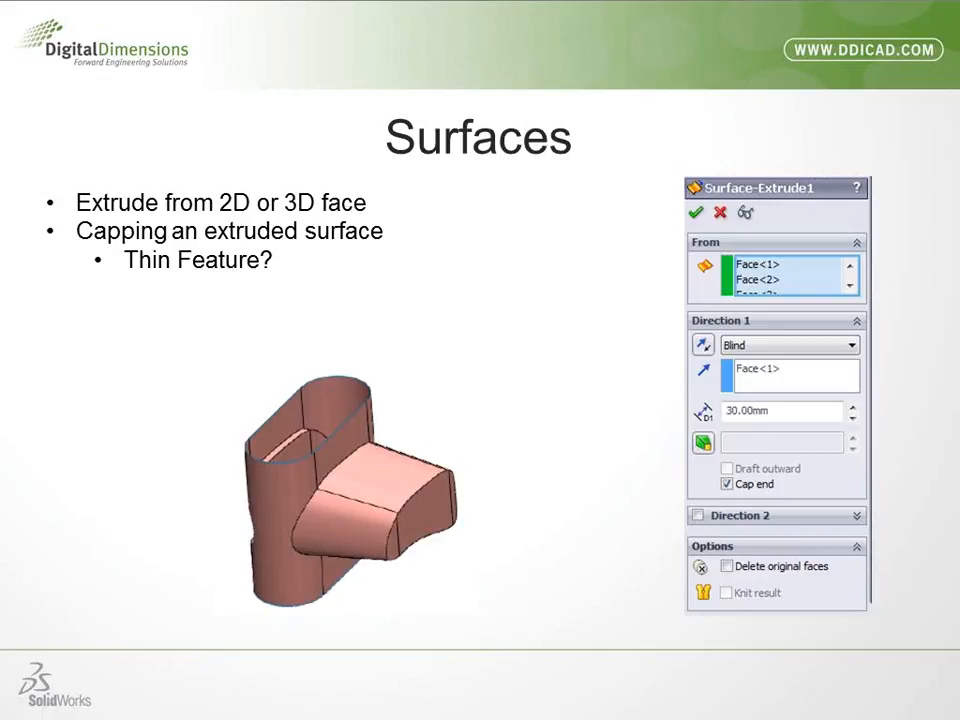
key(alt+Tab)
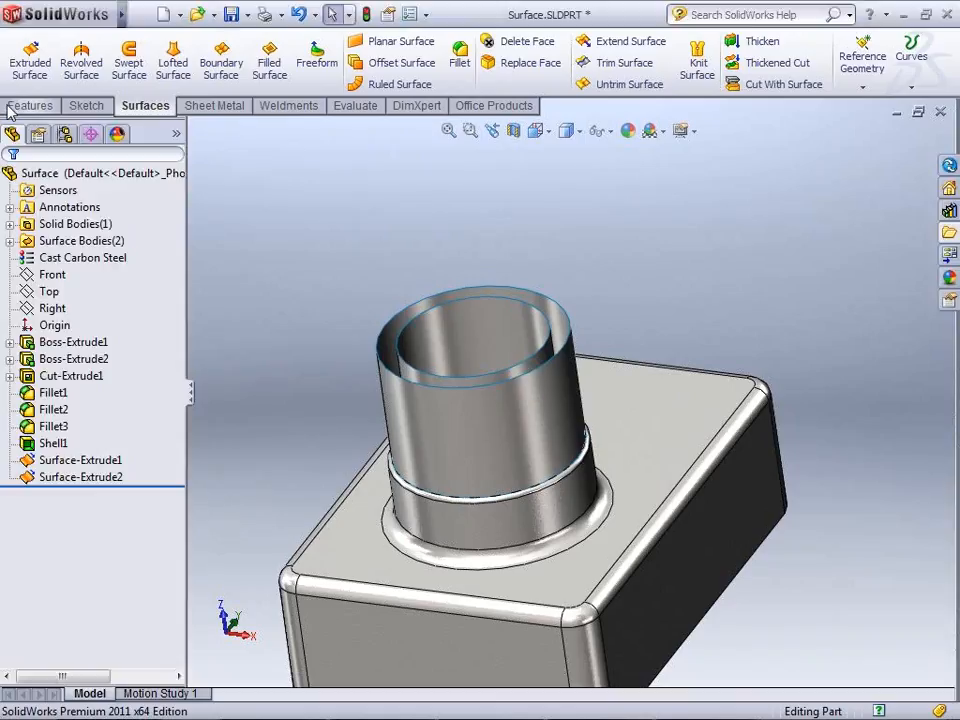
click(30, 105)
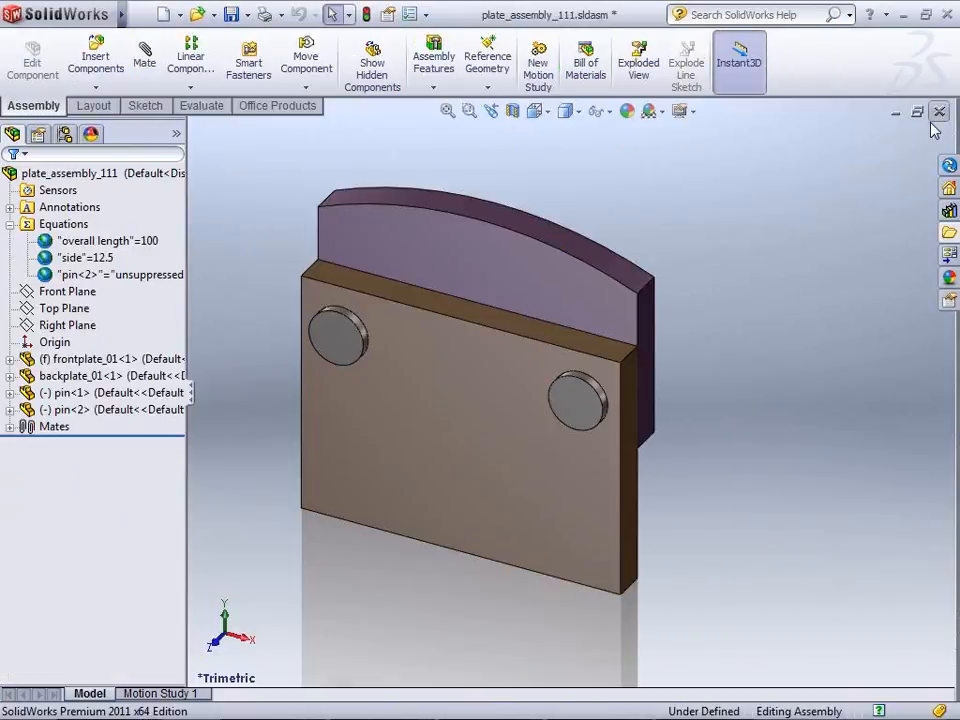
Close plate_assembly_111.sldasm without saving its modified documents, and create a new part document
click(940, 111)
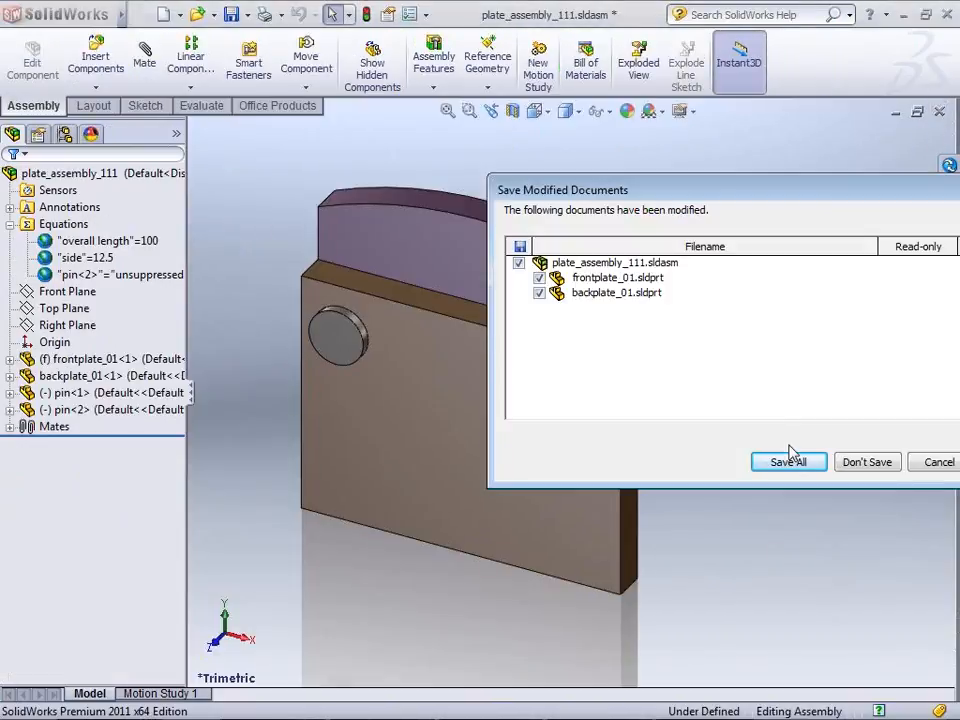
click(852, 465)
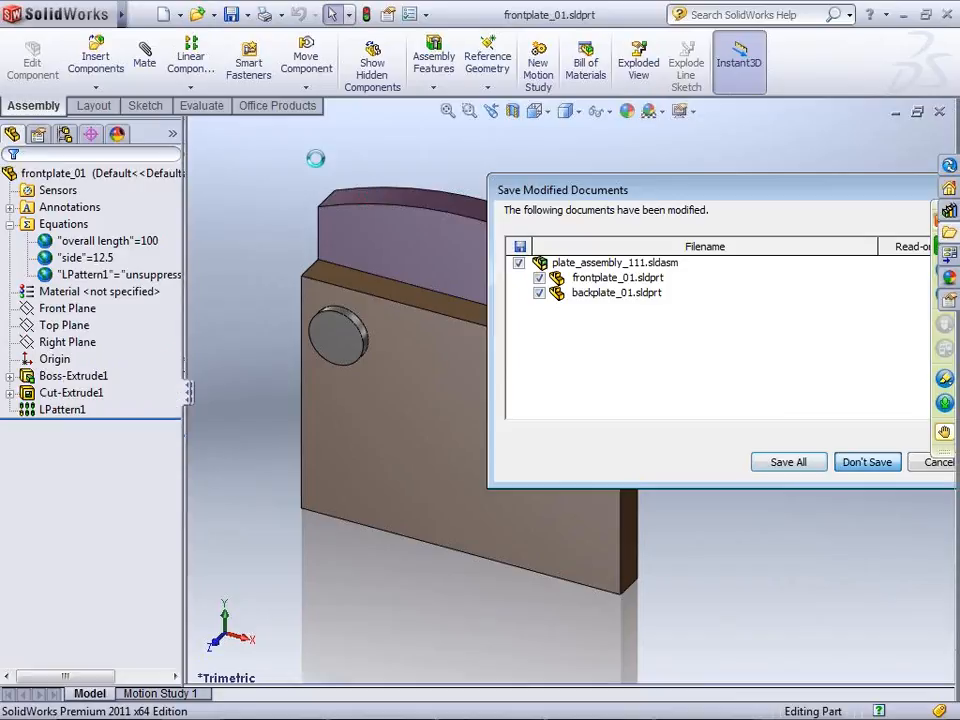
click(163, 15)
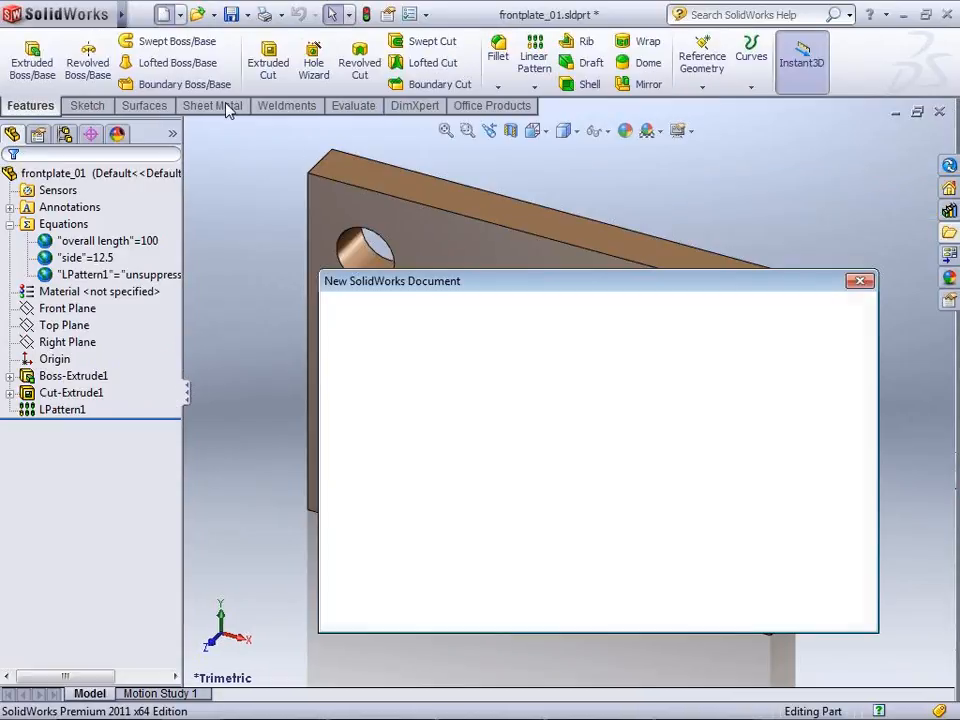
double_click(440, 345)
Start an Extruded Boss/Base on the Front Plane and sketch a circle of about 1.49 in radius around a point near the origin
key(s)
click(493, 366)
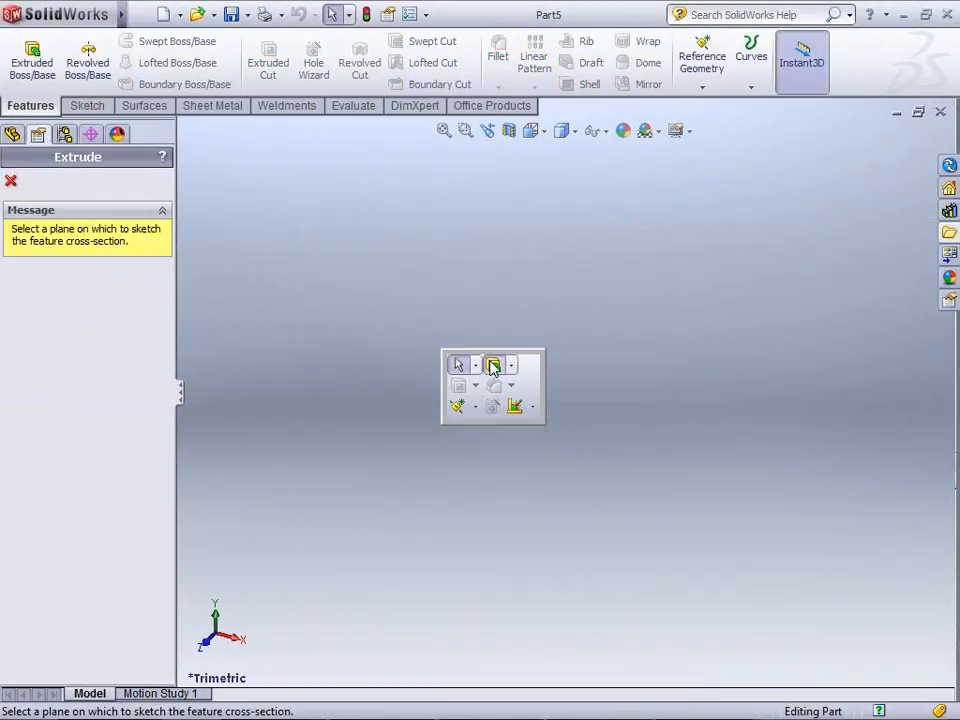
click(508, 266)
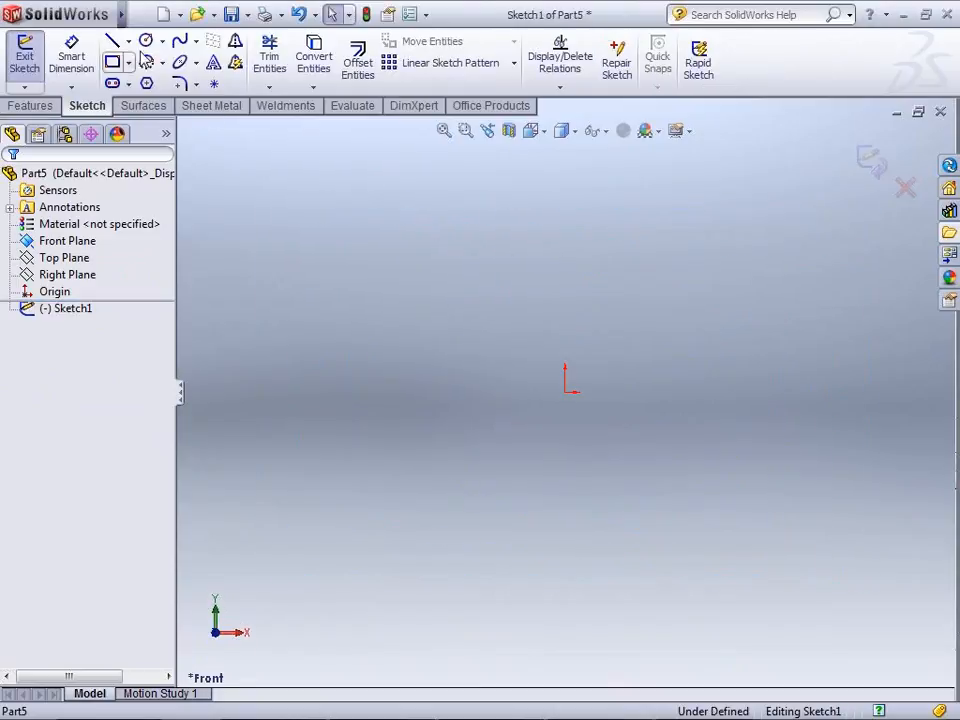
click(146, 44)
drag(520, 364, 600, 470)
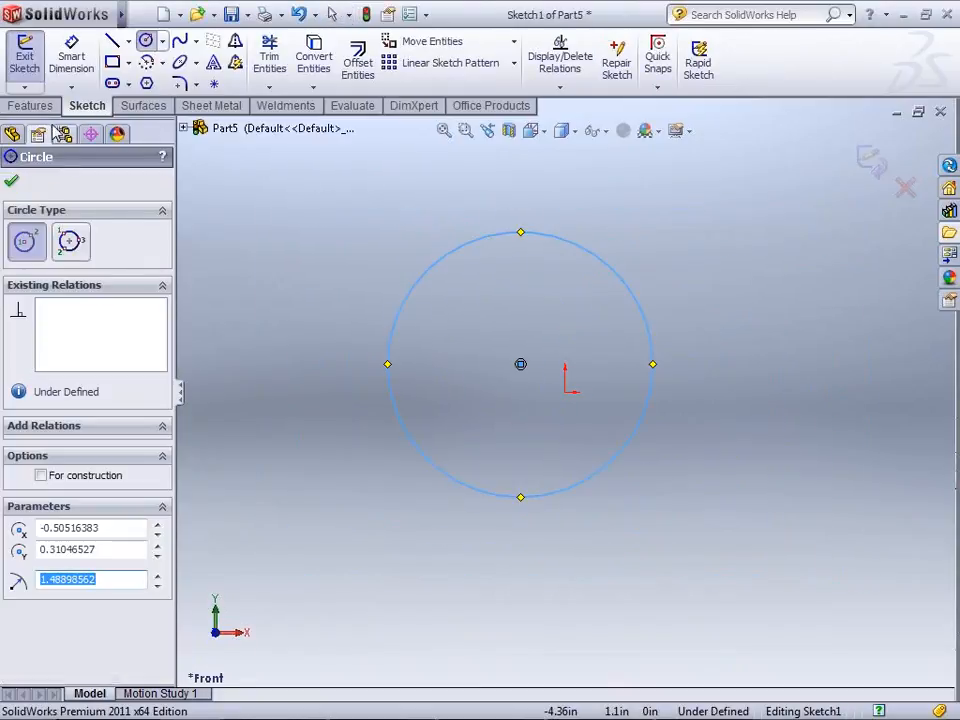
Extrude the circle 1.90 in blind as a one-direction thin feature with 0.10 in walls and capped ends 0.10 in thick
click(33, 105)
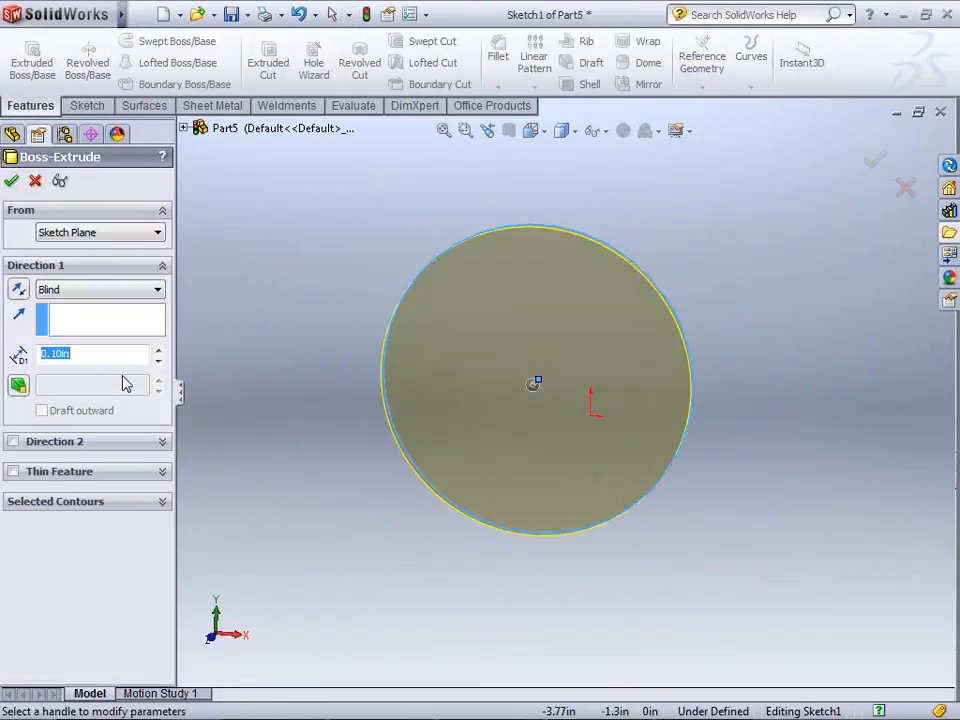
click(60, 472)
drag(564, 420, 490, 520)
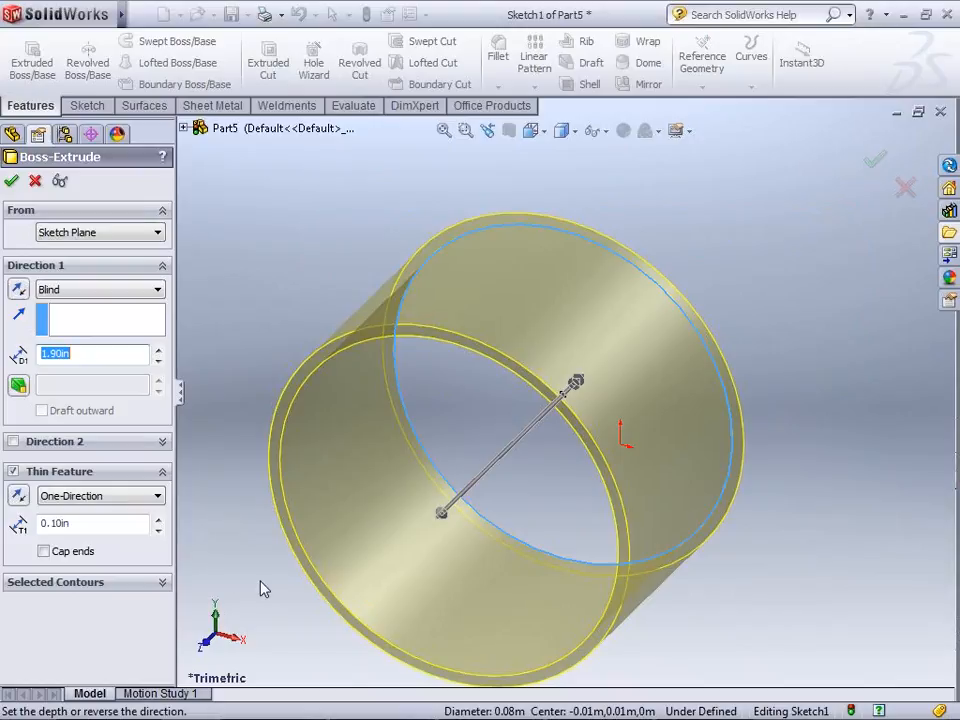
click(71, 552)
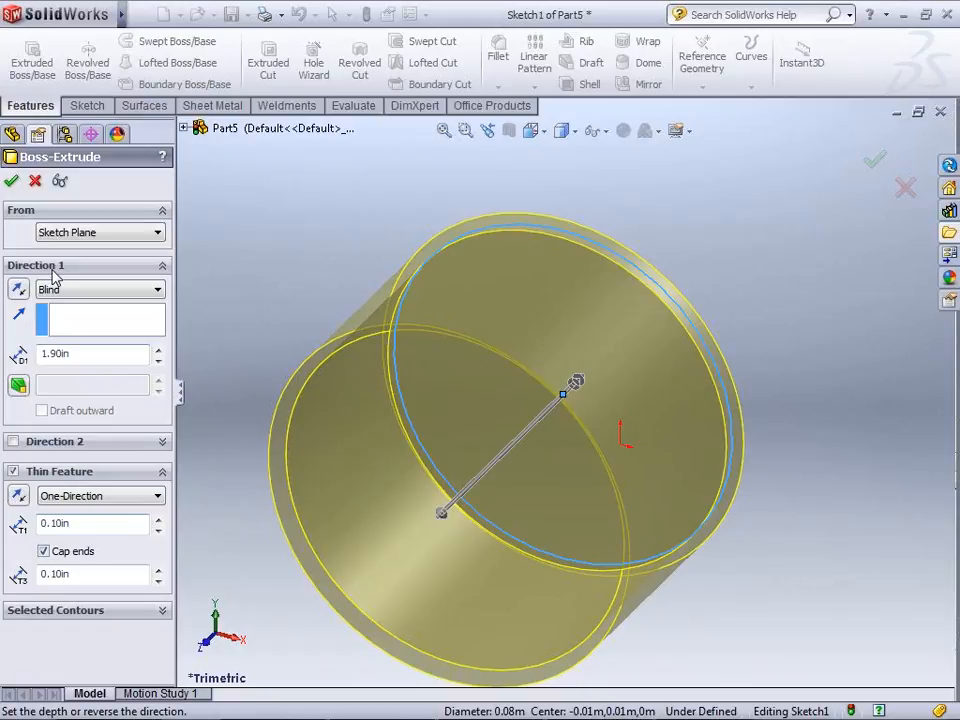
click(11, 181)
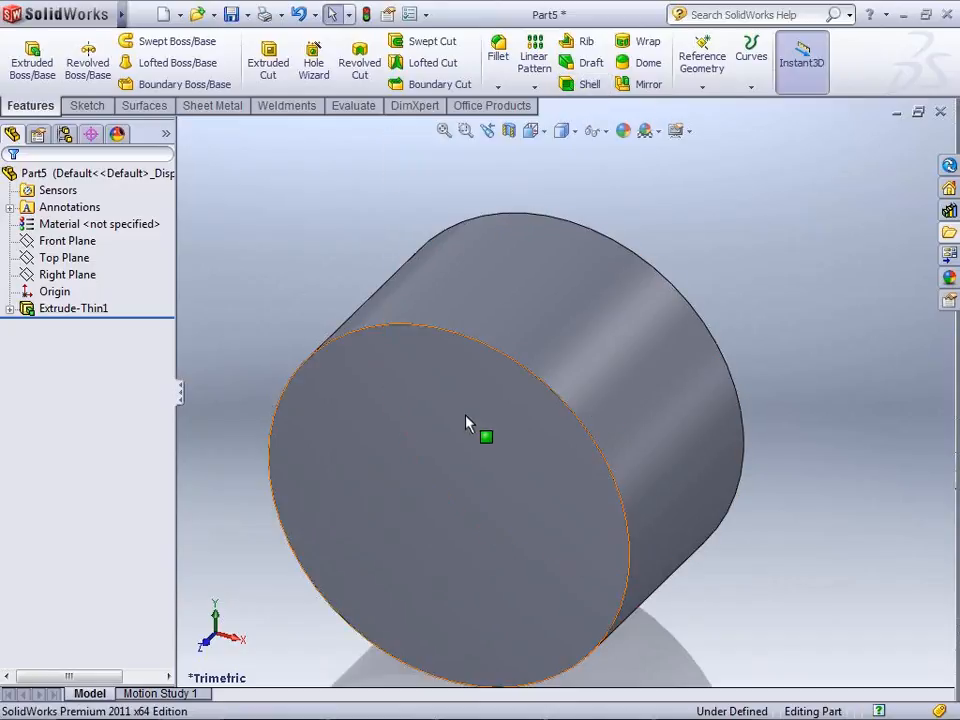
Section the cylinder parallel to the Front Plane at an offset of about 0.48 in and inspect its interior
click(509, 130)
drag(567, 405, 536, 423)
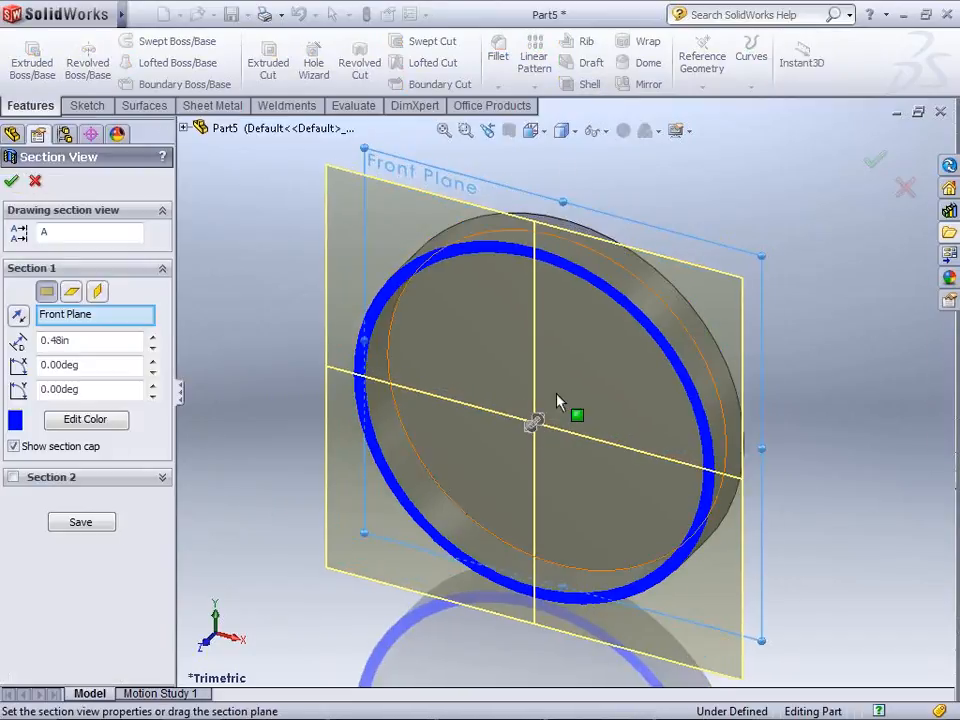
click(16, 181)
middle_drag(727, 505, 700, 470)
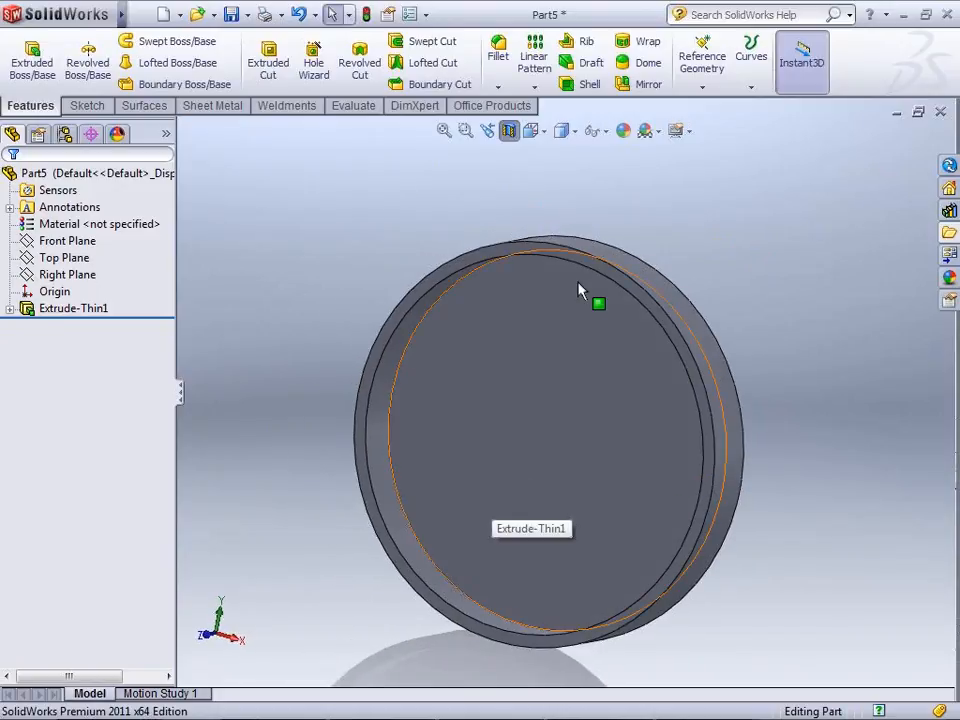
Turn off the section view, look over the whole cylinder, and switch to the Surfaces slide in PowerPoint
click(508, 130)
middle_drag(690, 276, 490, 450)
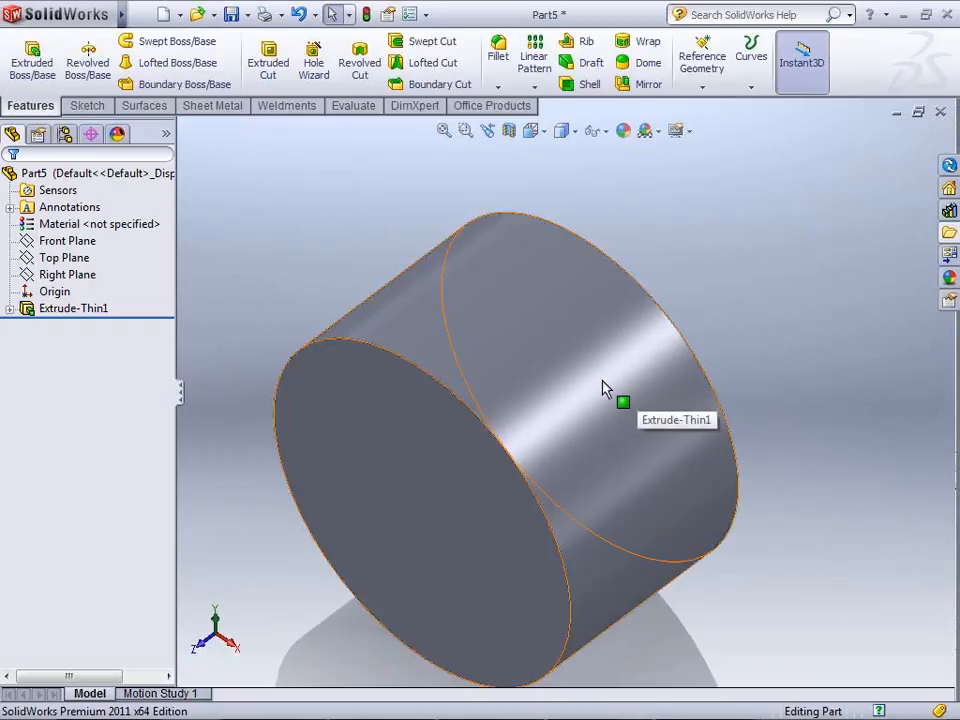
mouse_move(602, 708)
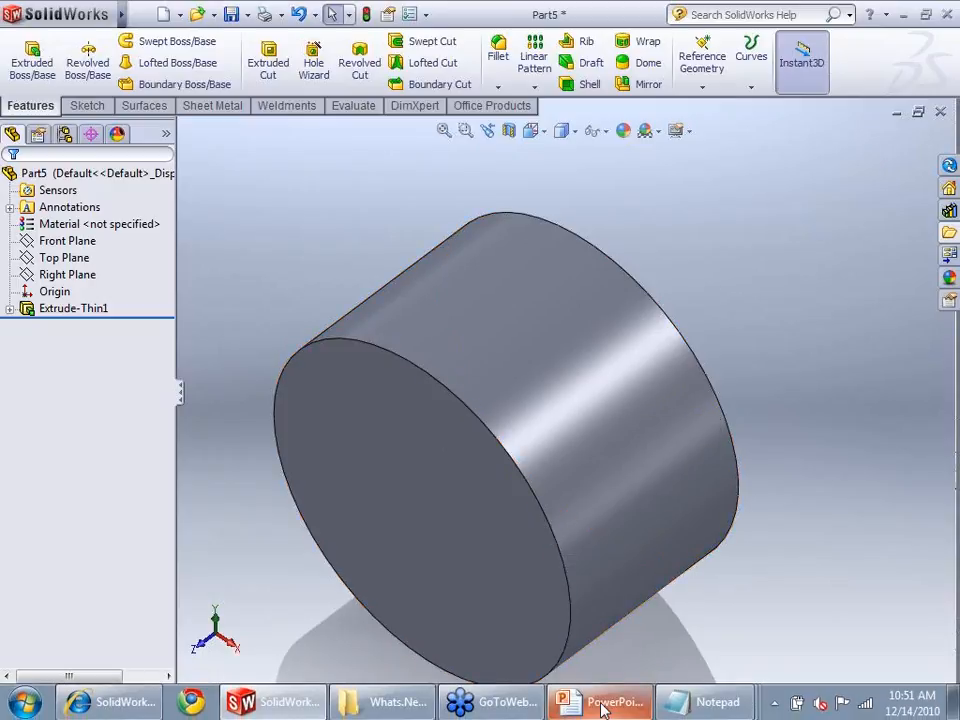
click(603, 705)
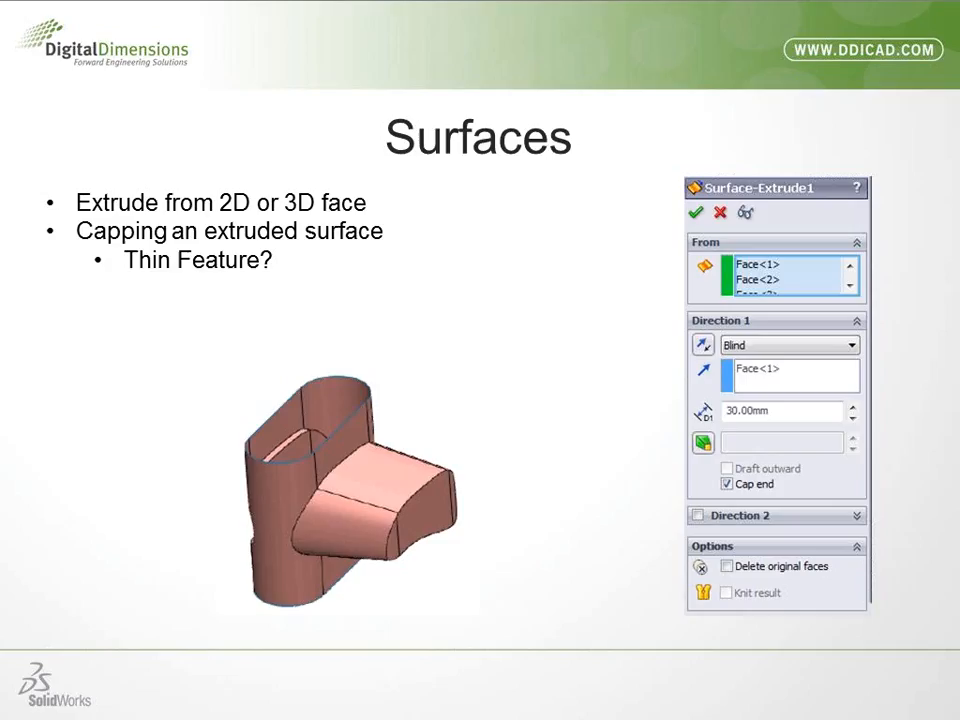